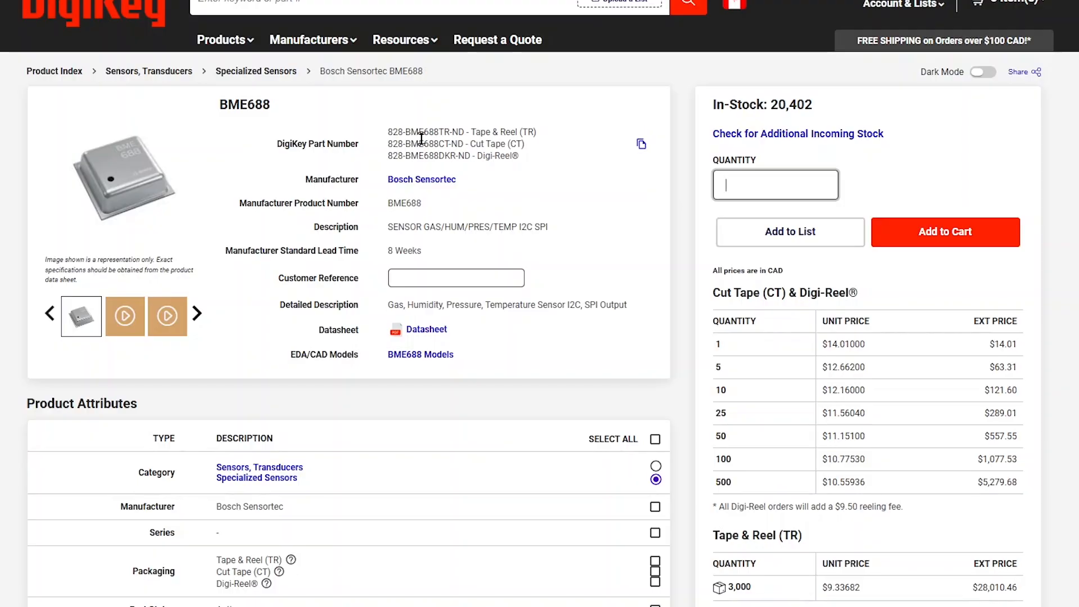
- Open the BME688 models page and download the STEP 3D model with the KiCad (V6 and later) 2D model as a zip file
click(426, 355)
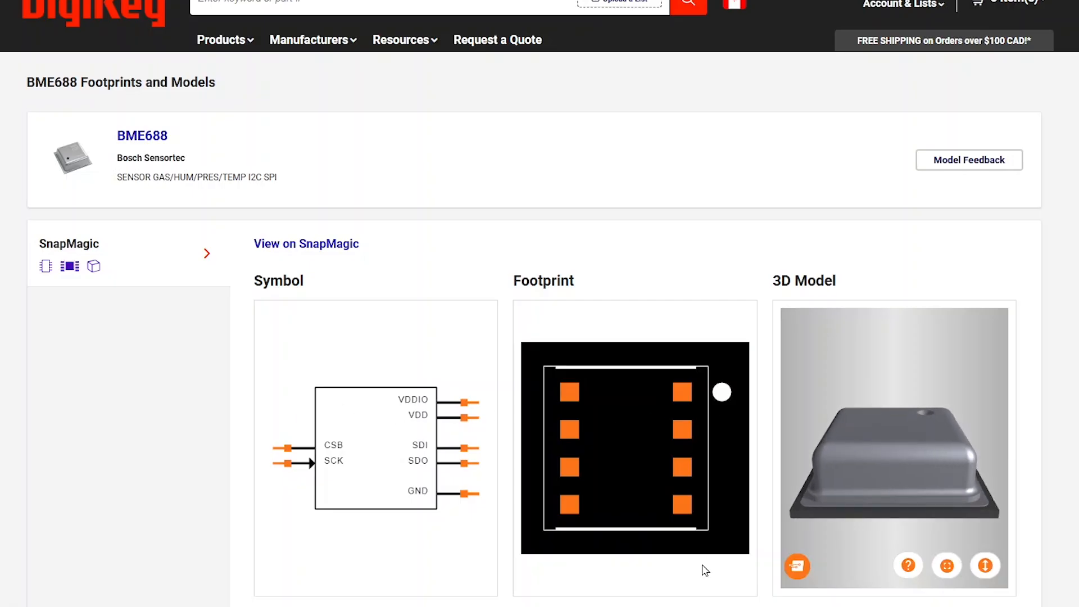
click(677, 597)
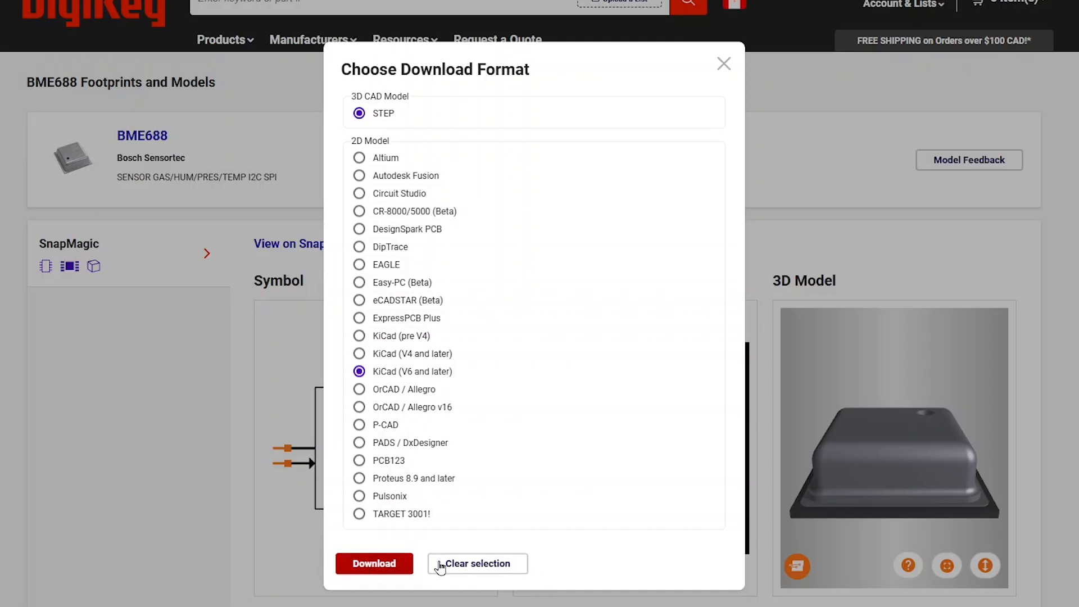
click(435, 563)
click(724, 64)
drag(871, 494, 920, 502)
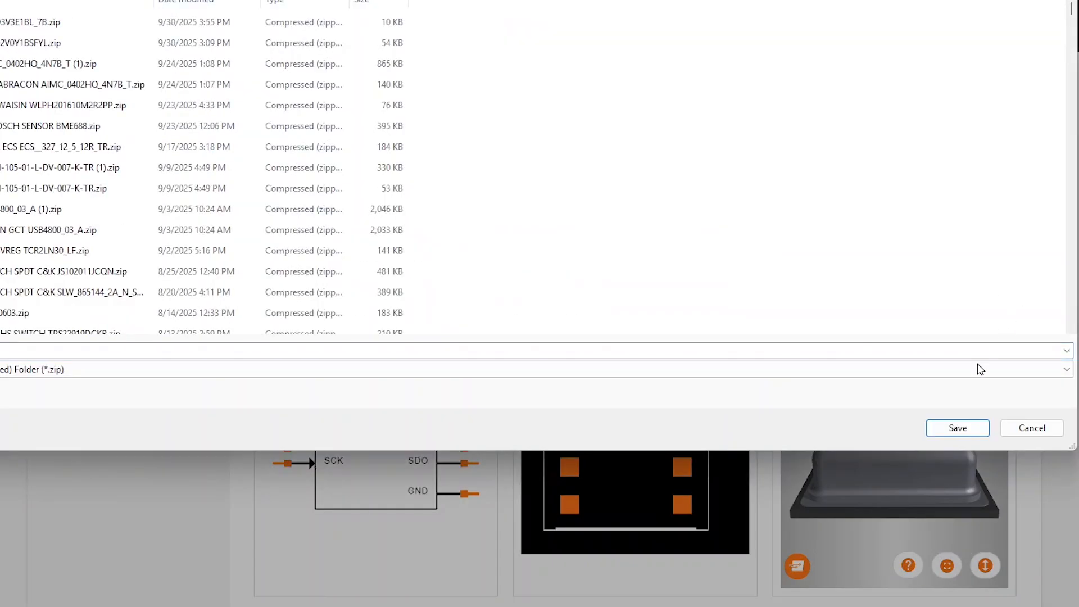
click(958, 430)
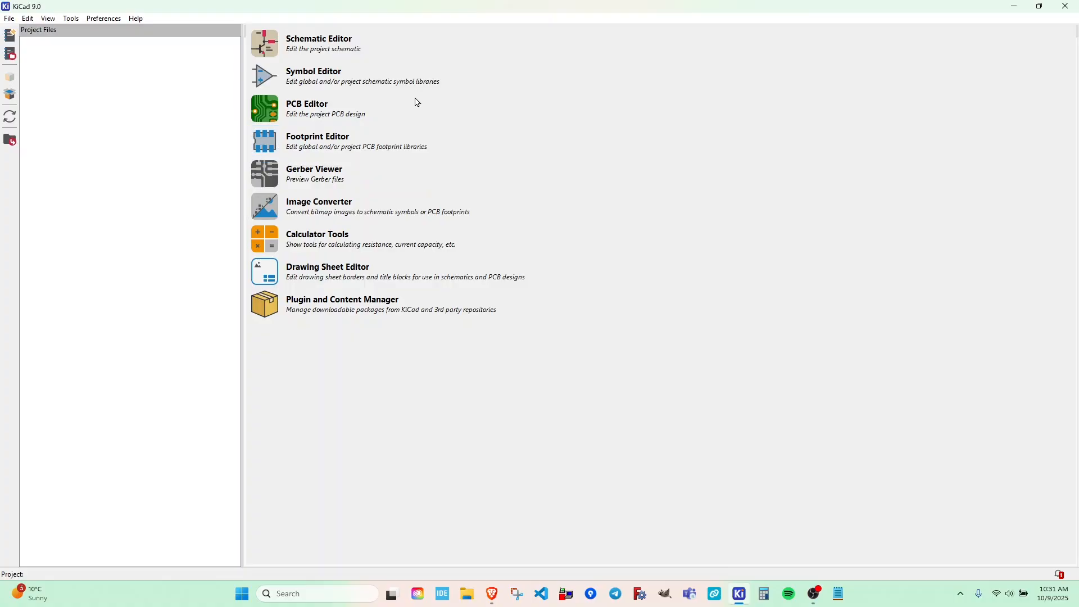
- Open KiCad's Symbol Editor and select the 1nstalled library
click(266, 82)
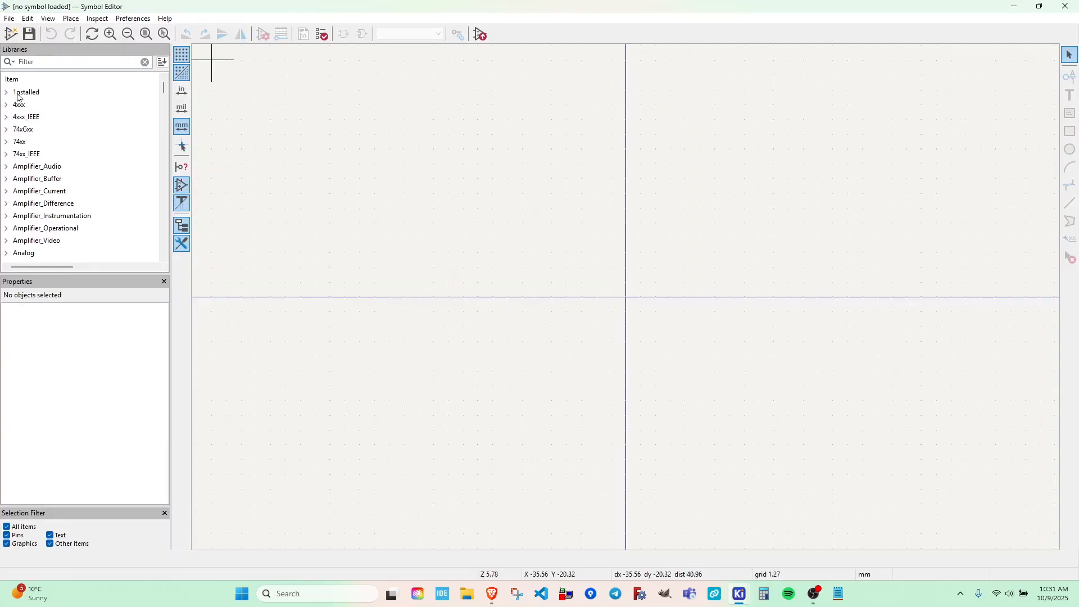
click(26, 93)
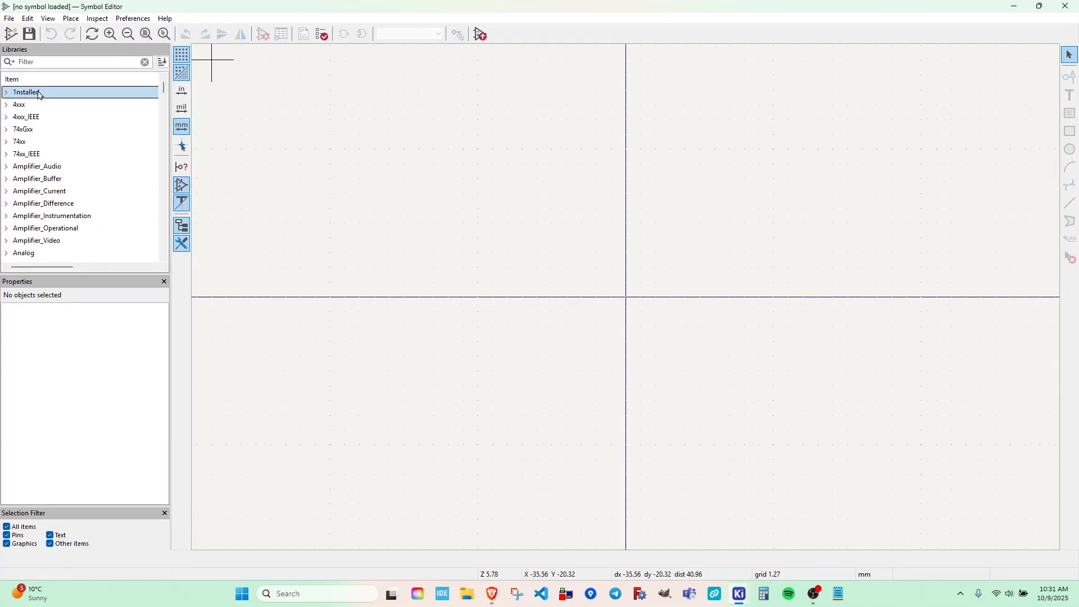
right_click(29, 96)
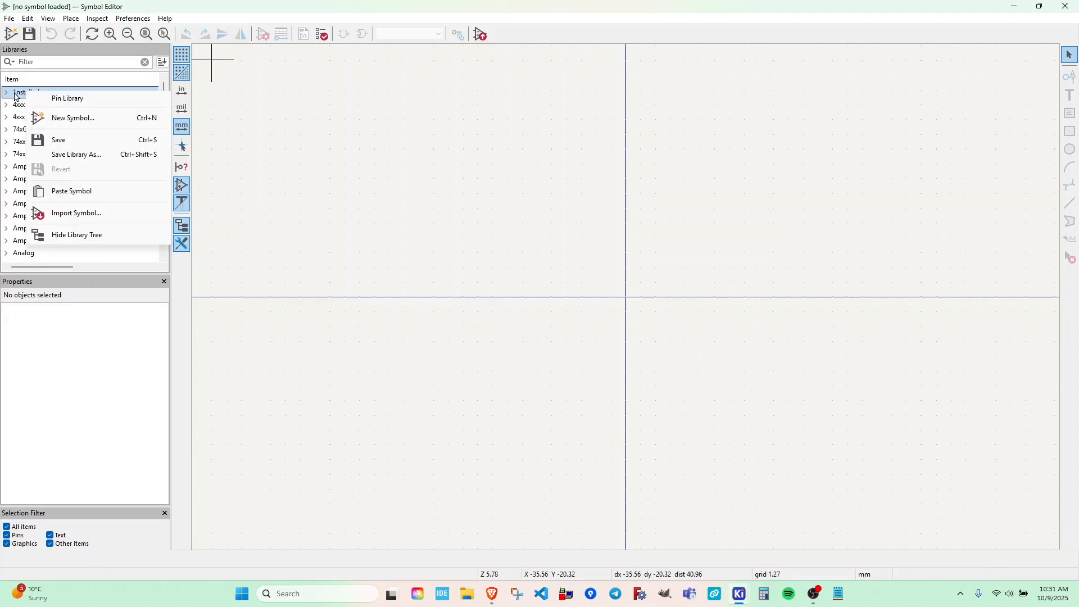
click(15, 96)
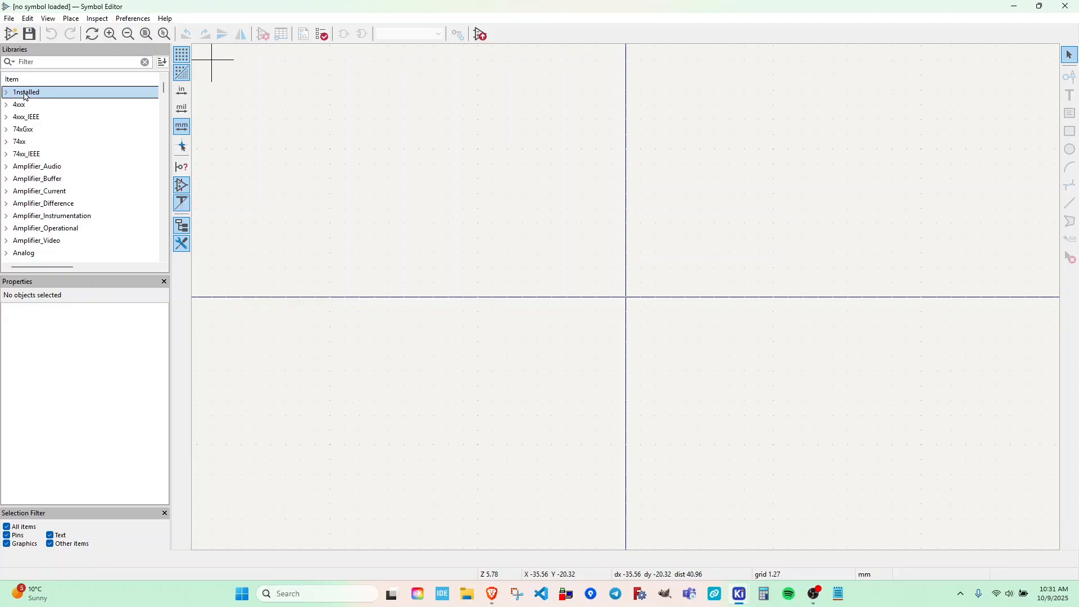
- Create a new symbol named BME688 in the 1nstalled library with default reference designator U
right_click(26, 97)
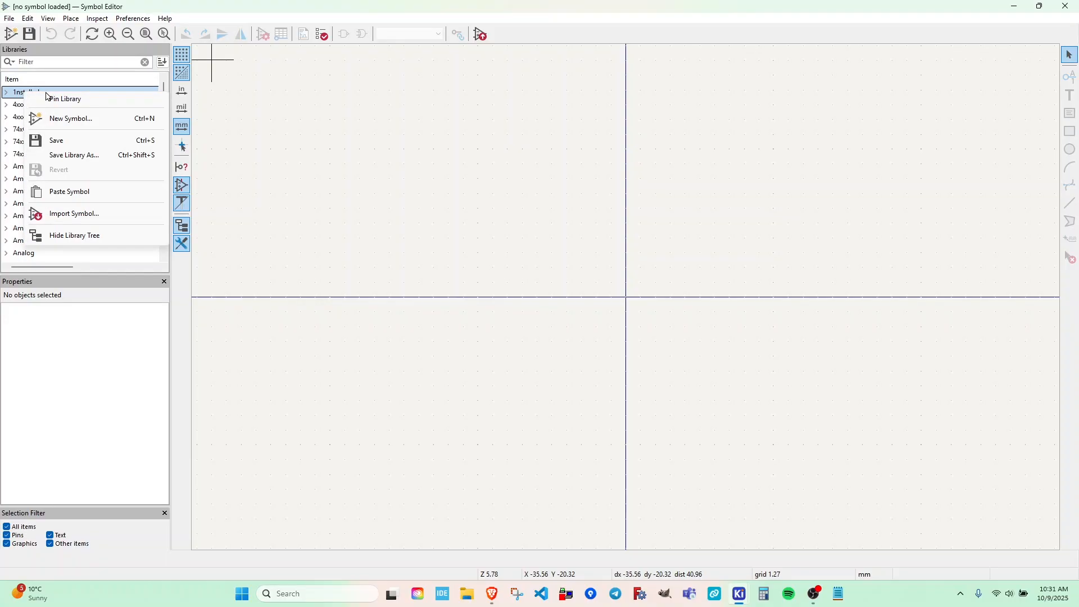
click(72, 120)
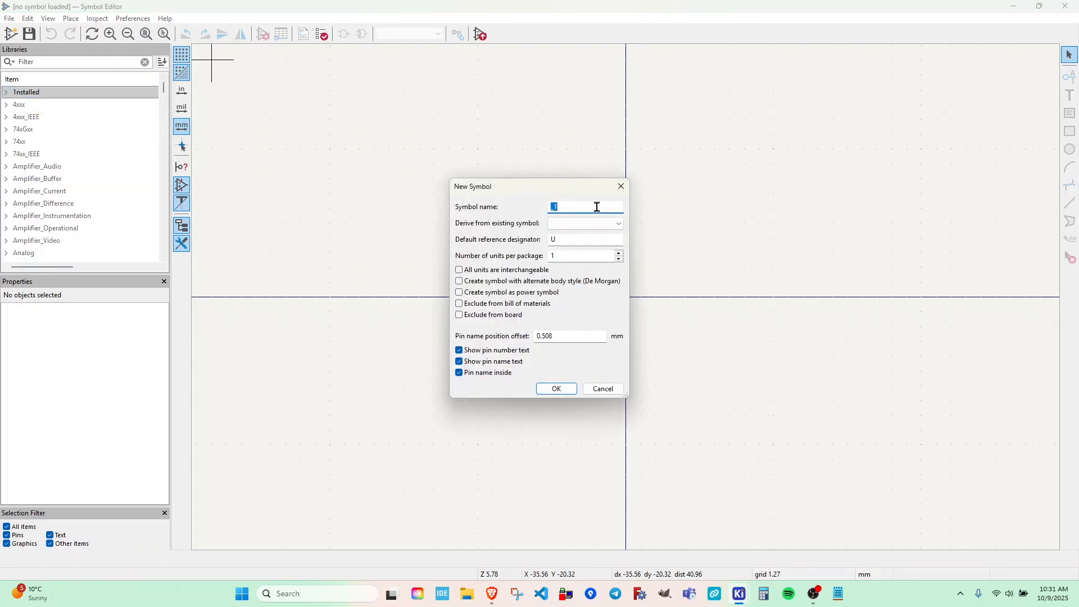
text(BME688)
key(Return)
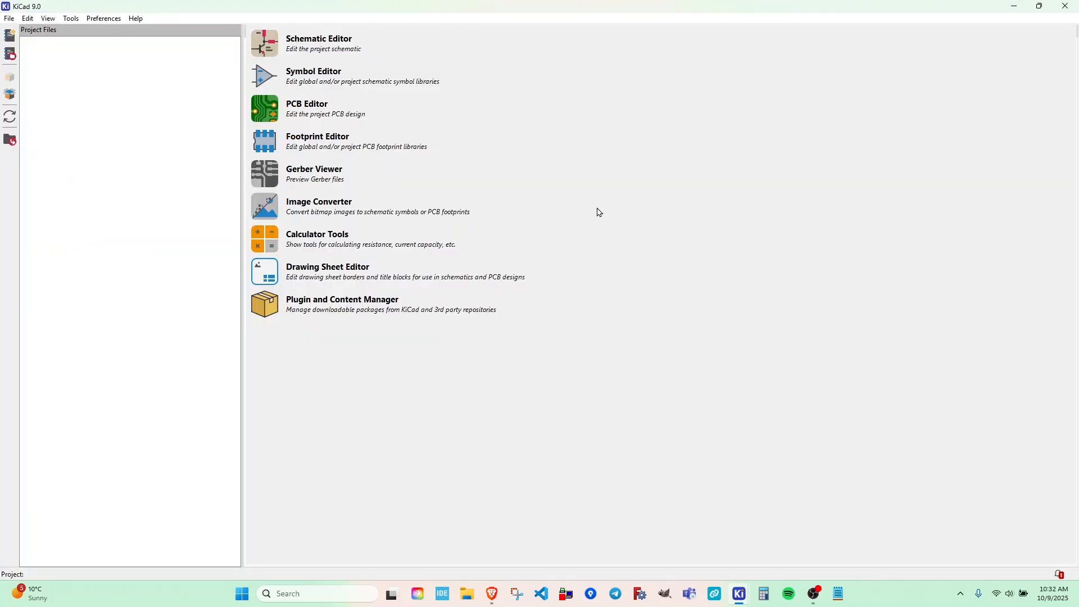
key(alt+Tab)
key(alt+Tab)
key(alt+Tab)
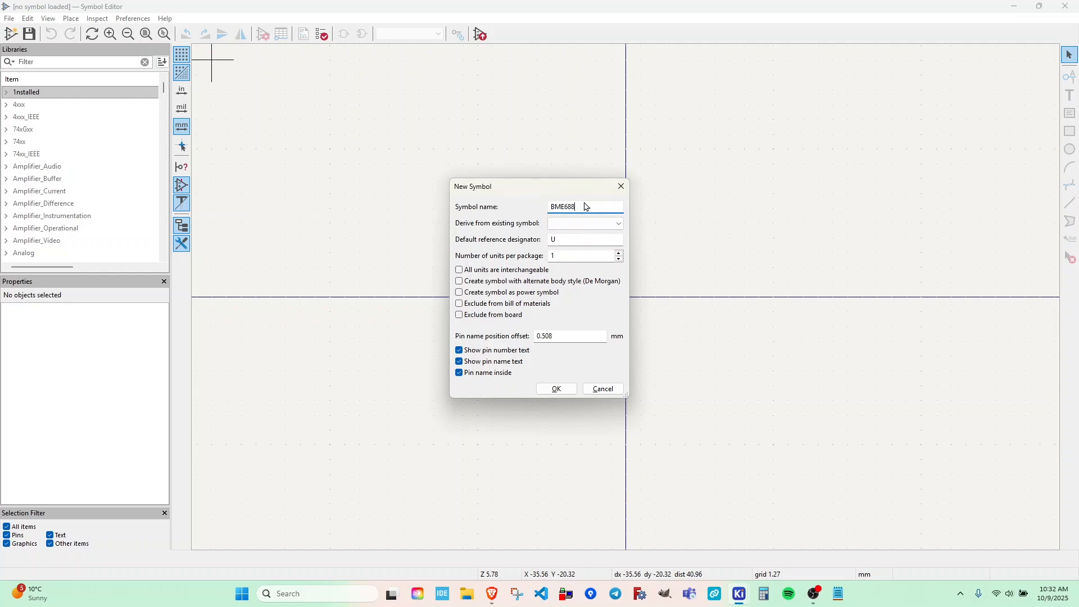
click(556, 240)
click(556, 389)
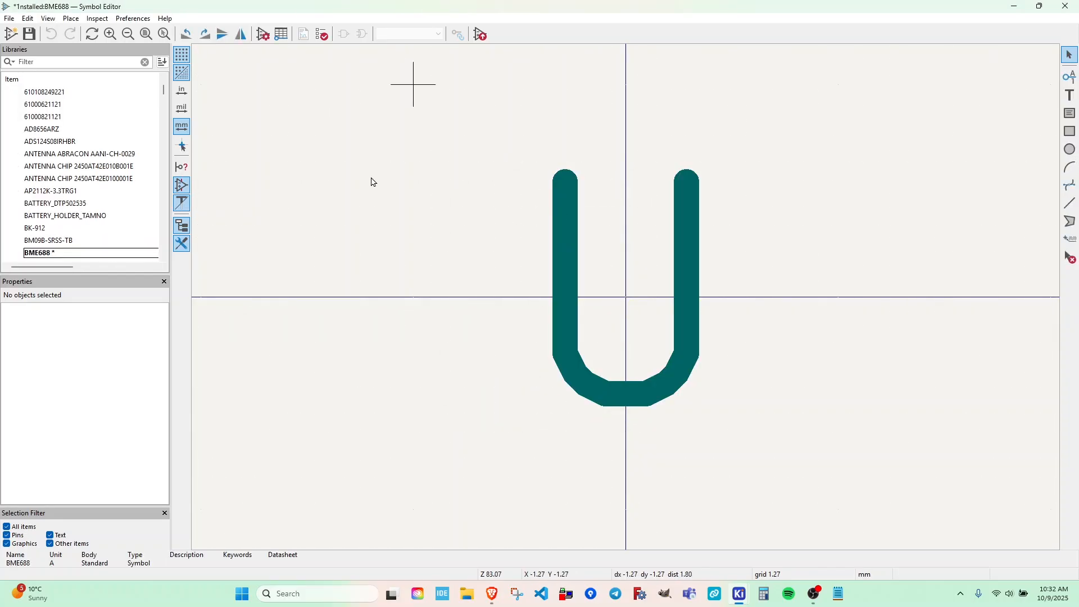
- Open the library symbol properties of the new BME688 symbol
scroll(558, 240, down, 6)
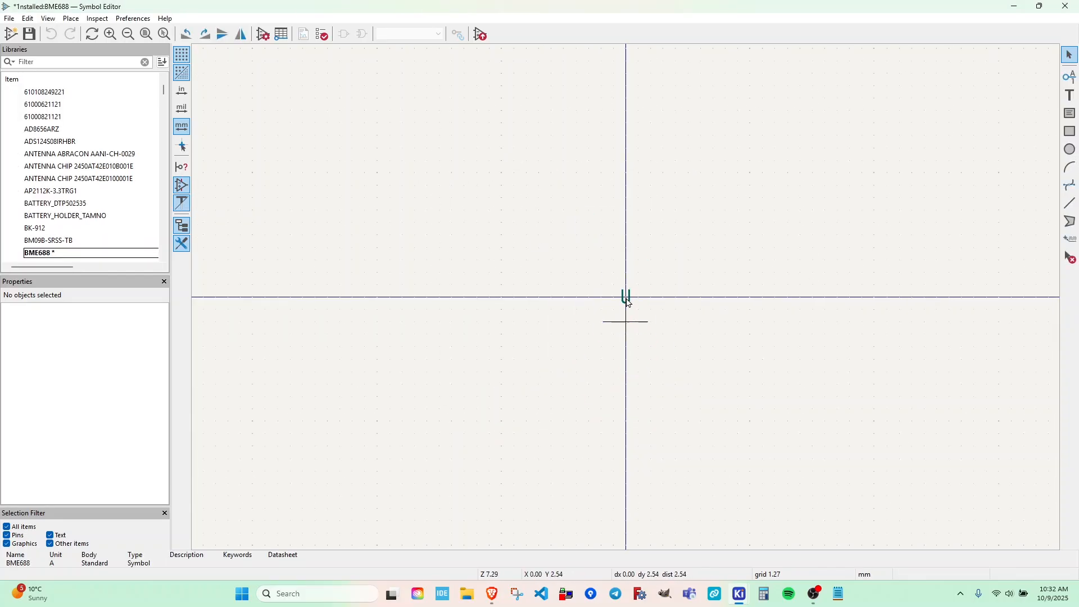
scroll(626, 302, up, 4)
scroll(650, 258, down, 3)
middle_drag(650, 208, 638, 289)
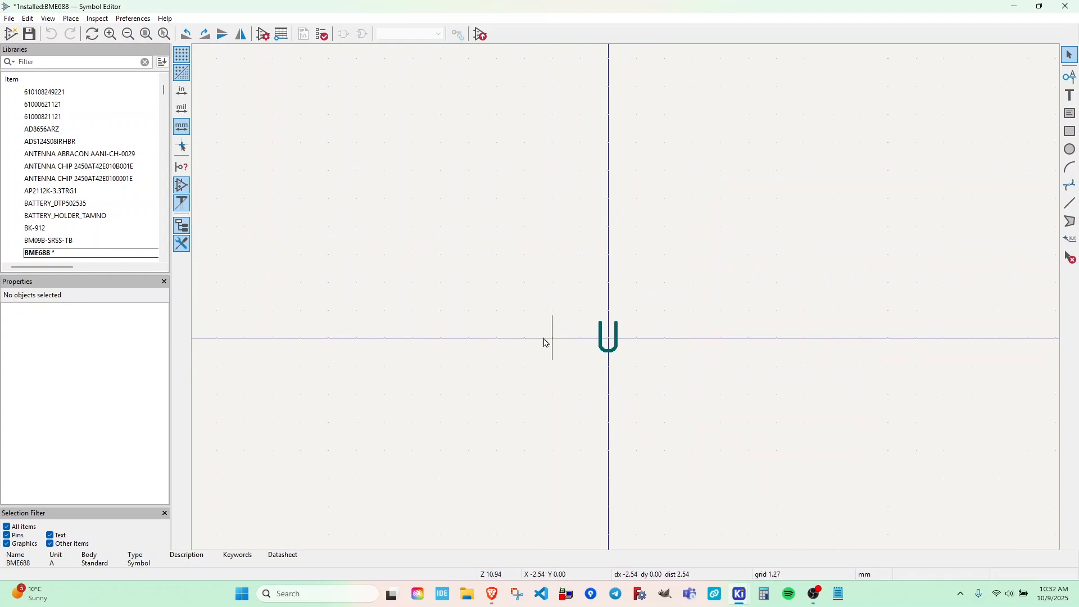
click(263, 35)
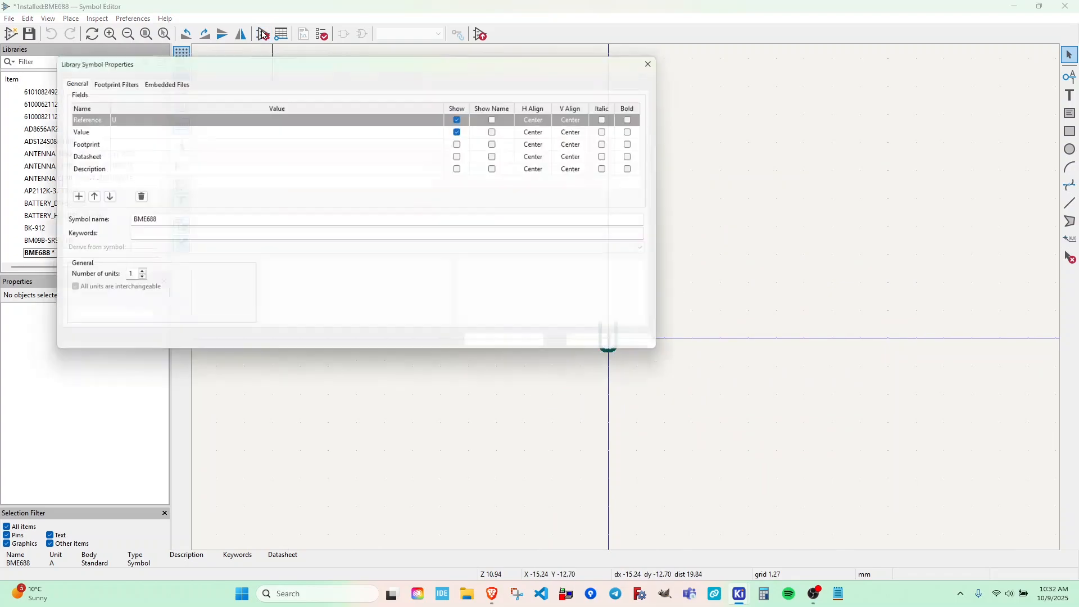
drag(277, 61, 558, 134)
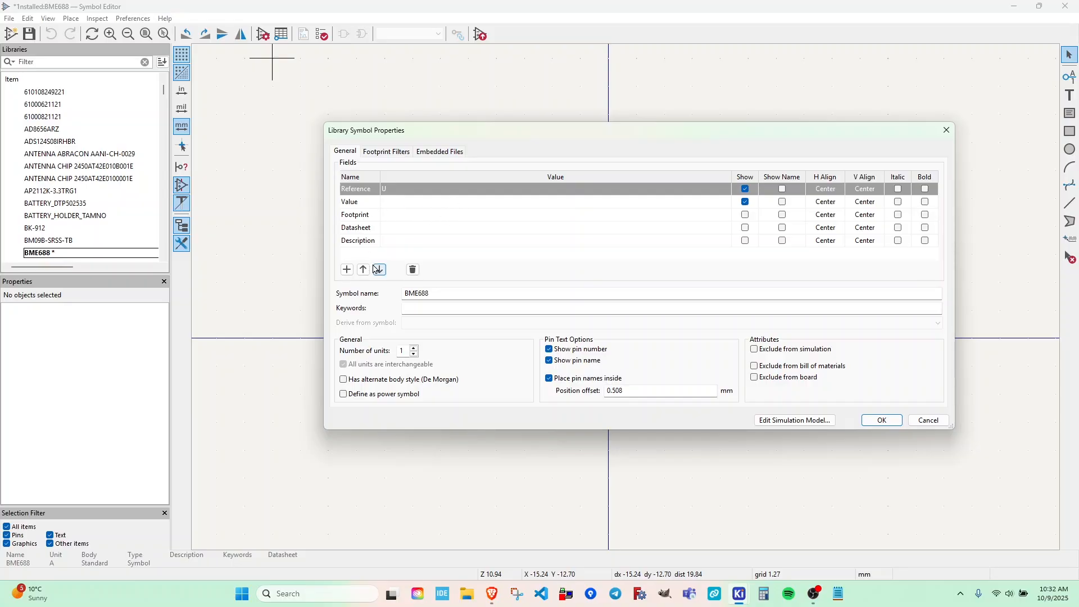
- Try to delete the Description field from the symbol's field list
click(359, 244)
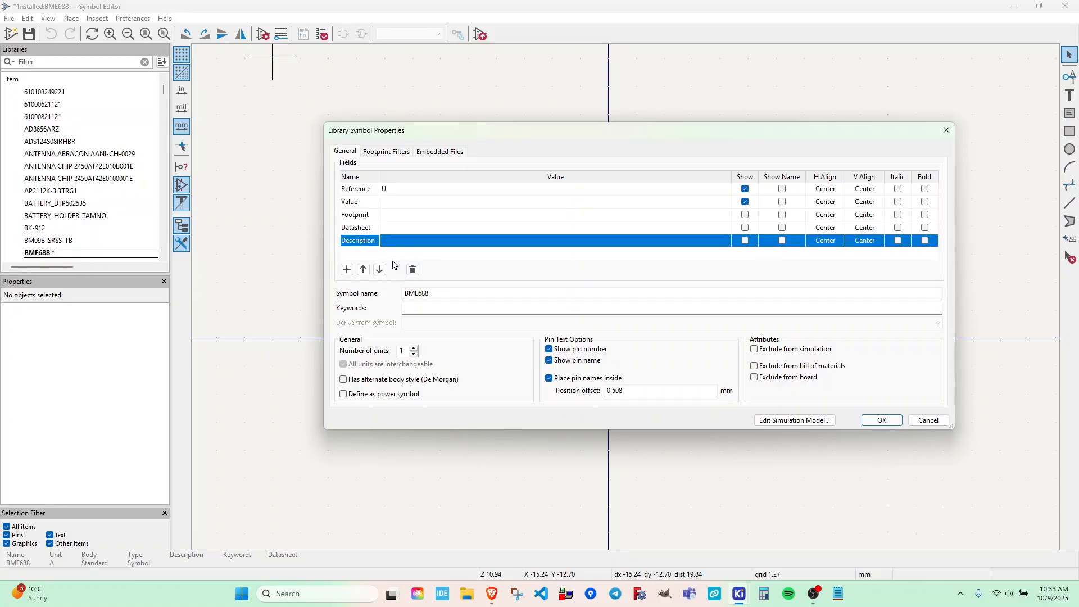
click(413, 270)
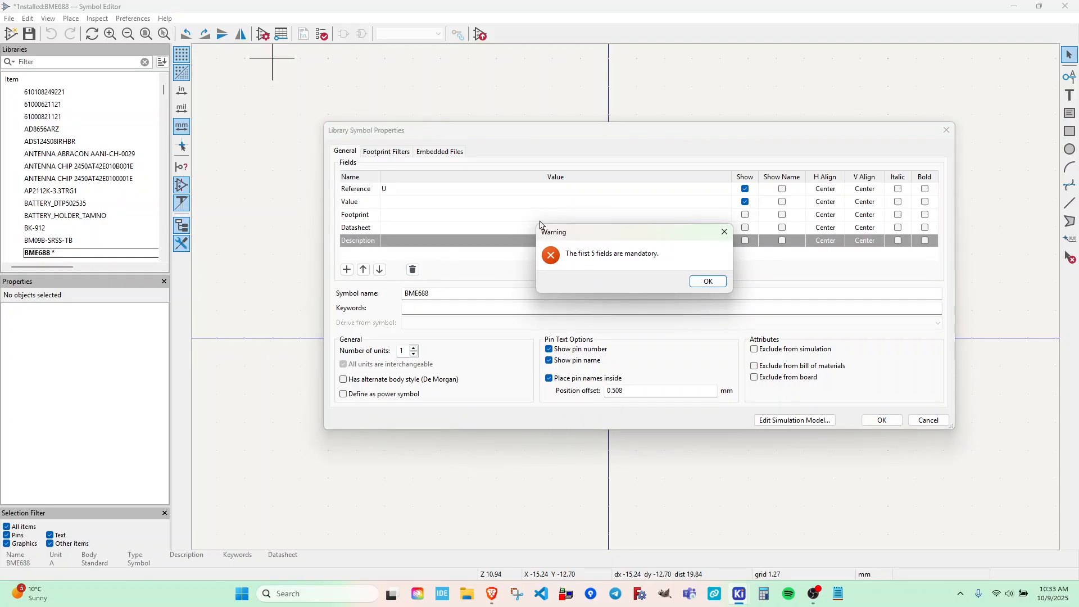
click(707, 282)
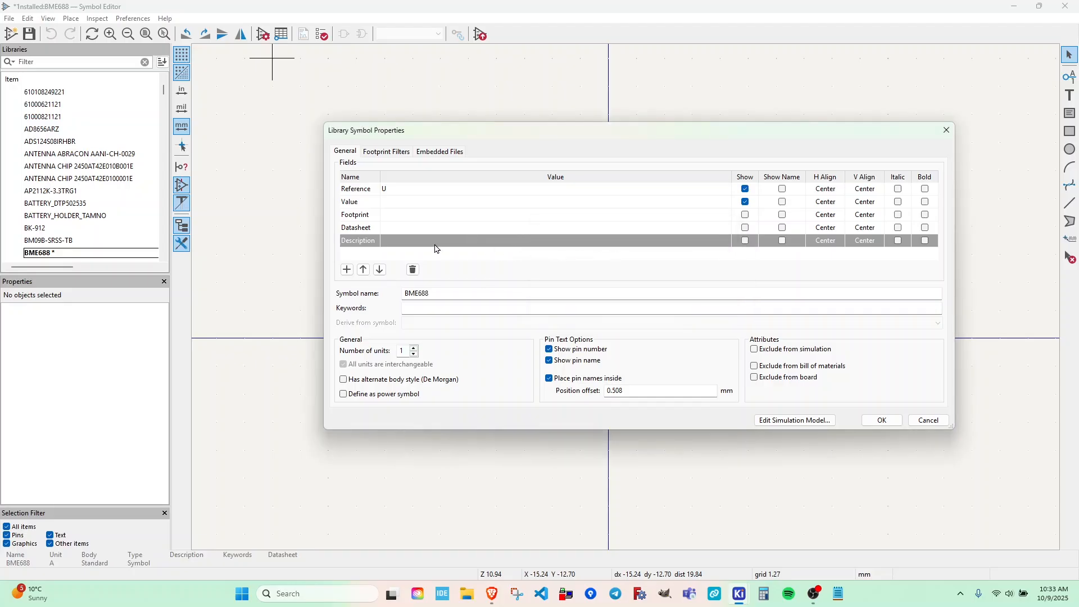
- Rename the symbol to IC BOSCH SENSOR BME688 and set its keywords to BME688
click(408, 291)
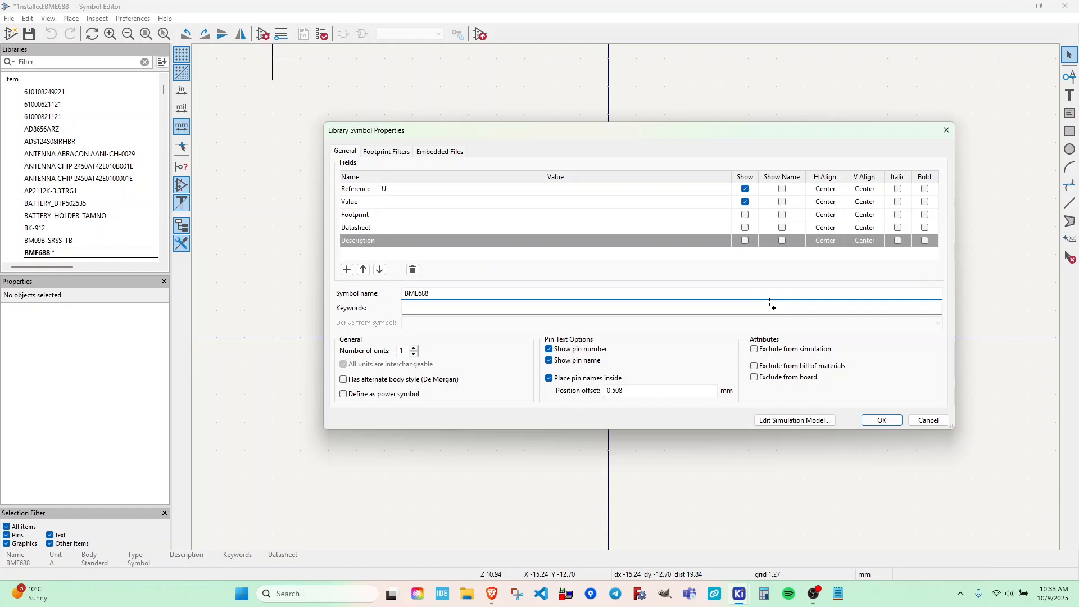
text(IC BOSCH )
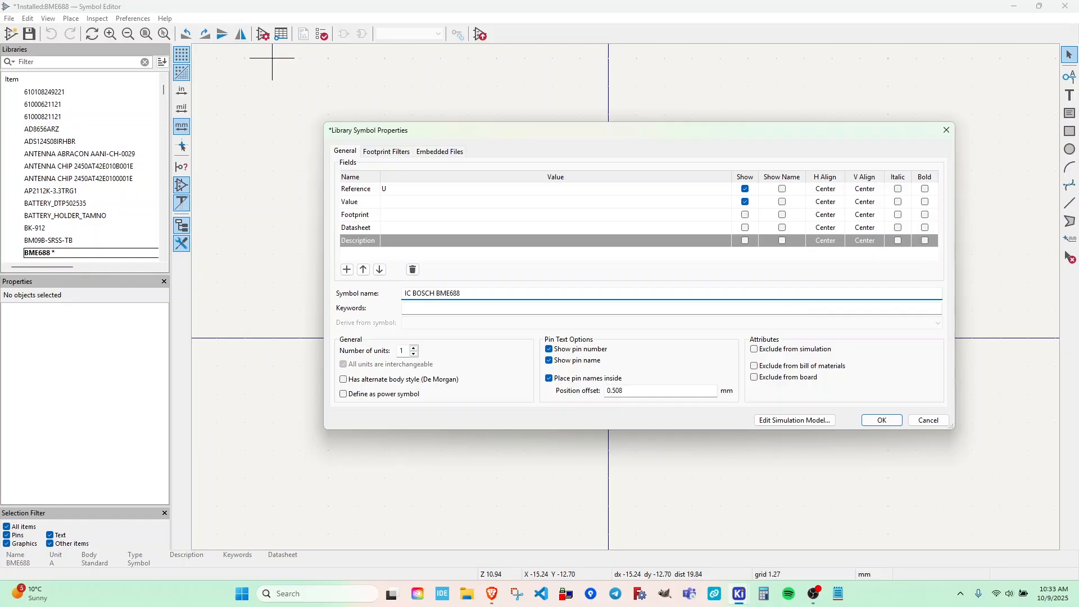
text(SENSOR)
drag(462, 292, 556, 292)
key(ctrl+c)
click(437, 307)
key(ctrl+v)
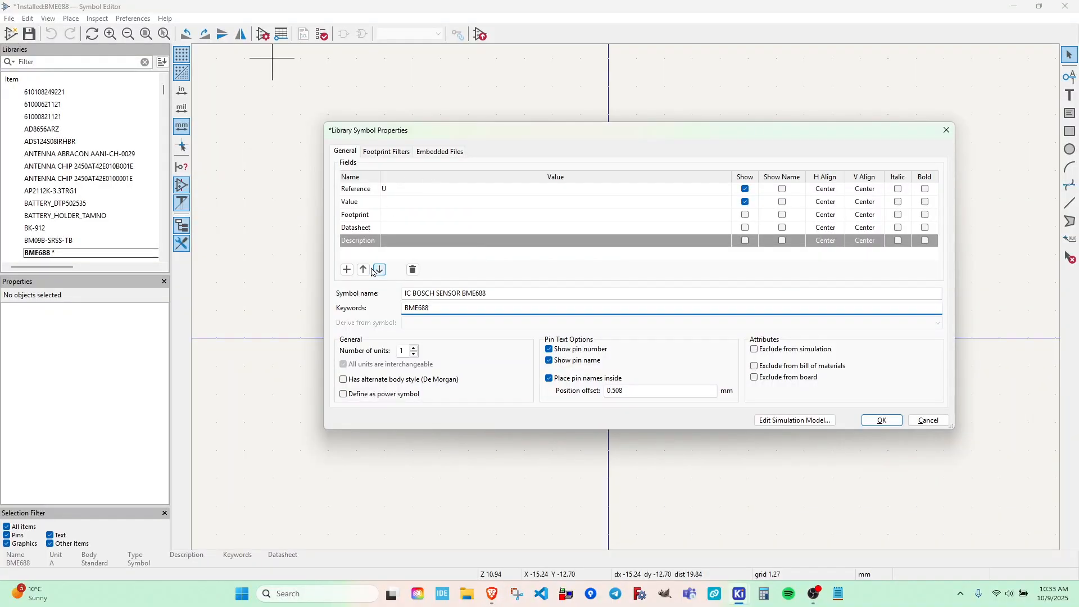
- Add a Manufacturer field to the symbol with the value Bosch Sensortec
click(347, 270)
text(M)
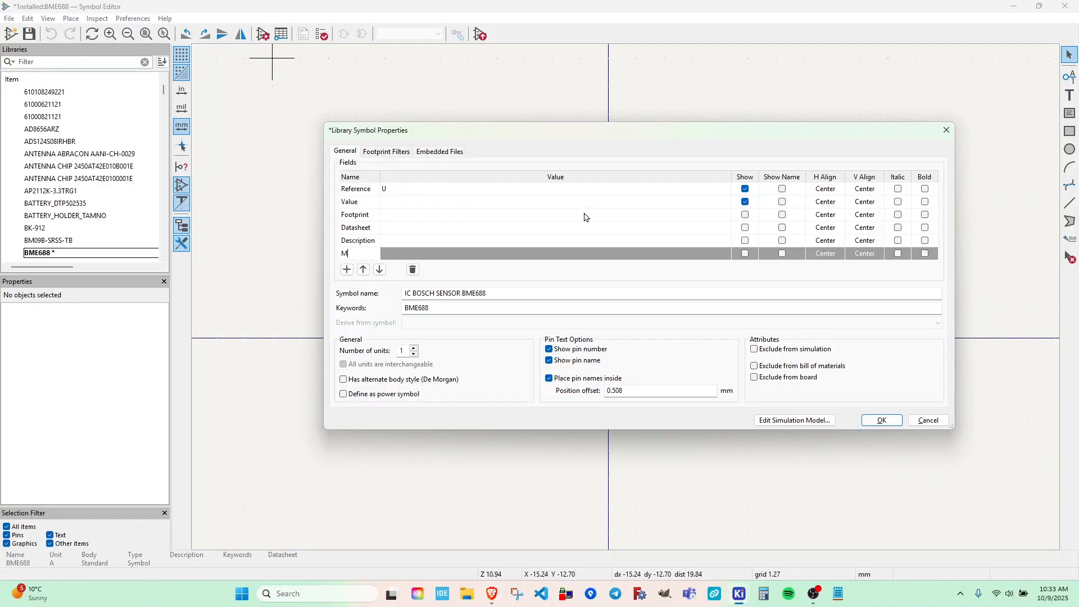
text(anufacturer)
click(396, 244)
click(404, 255)
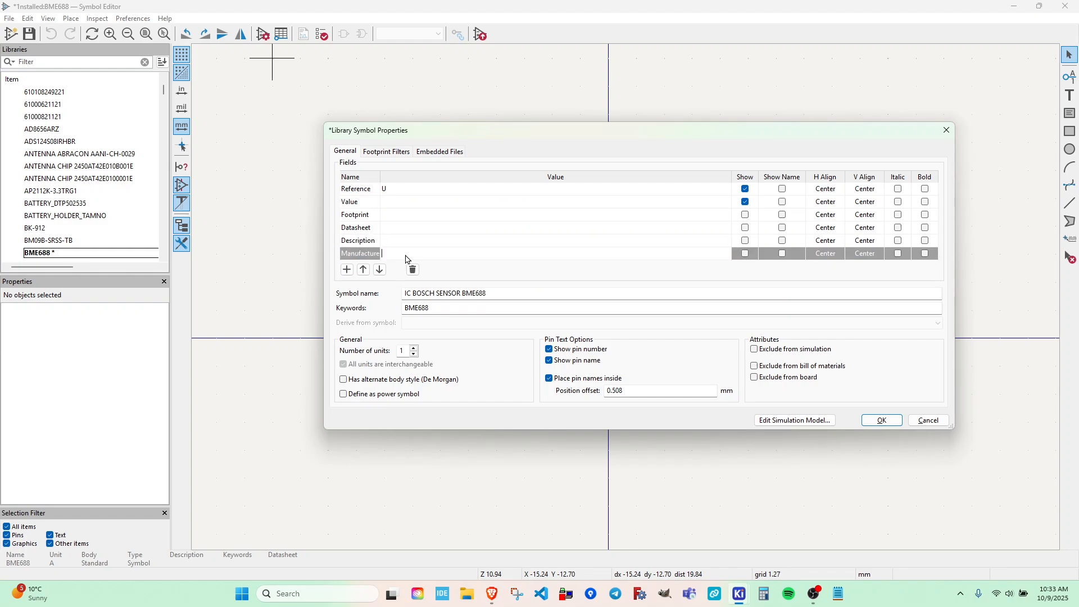
key(ctrl+v)
click(347, 270)
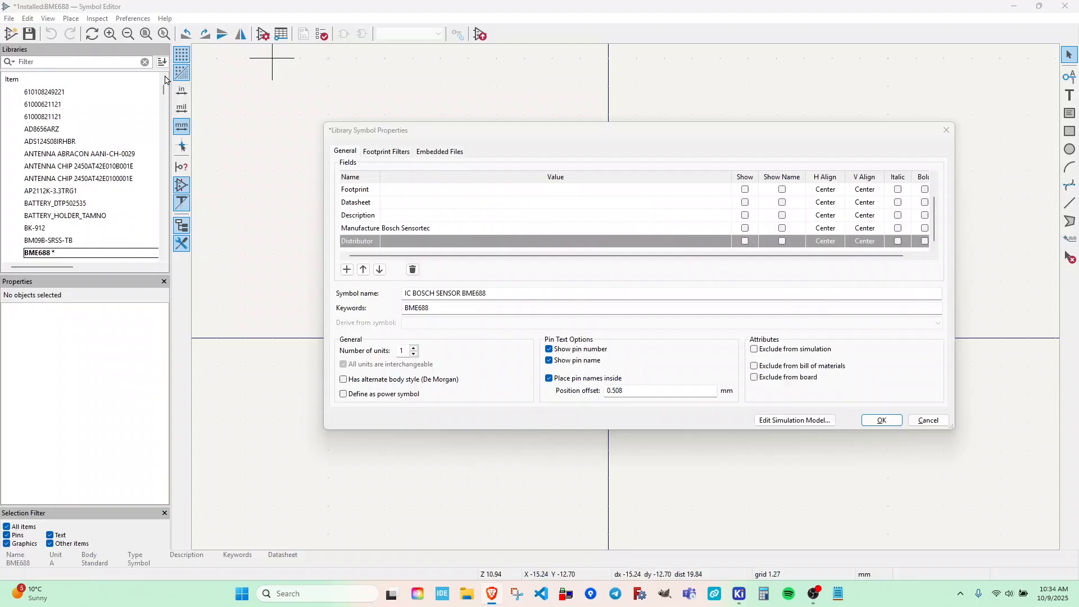
click(387, 241)
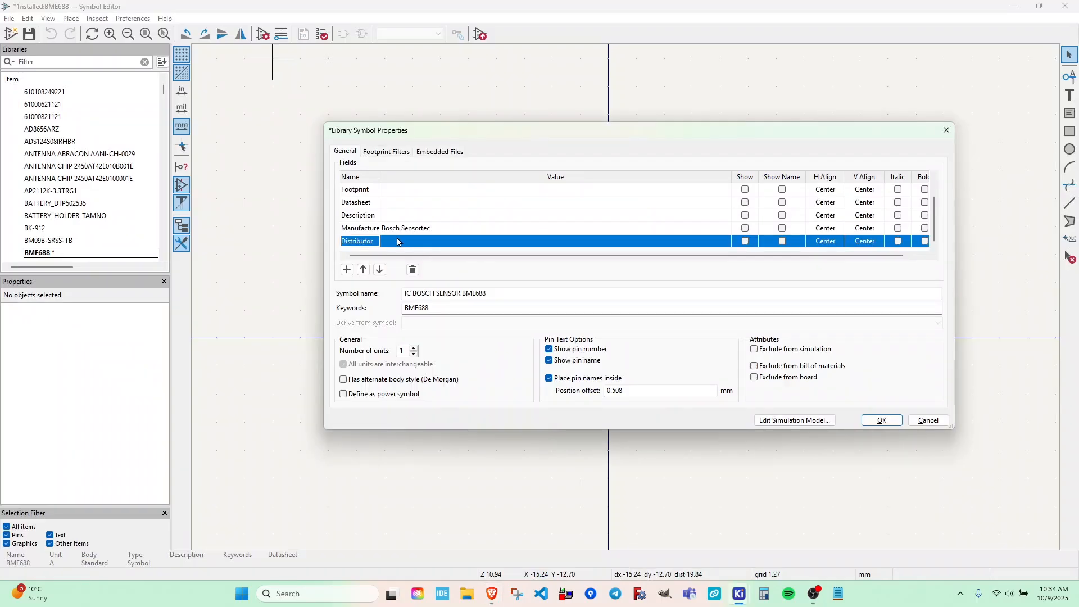
click(397, 241)
key(ctrl+v)
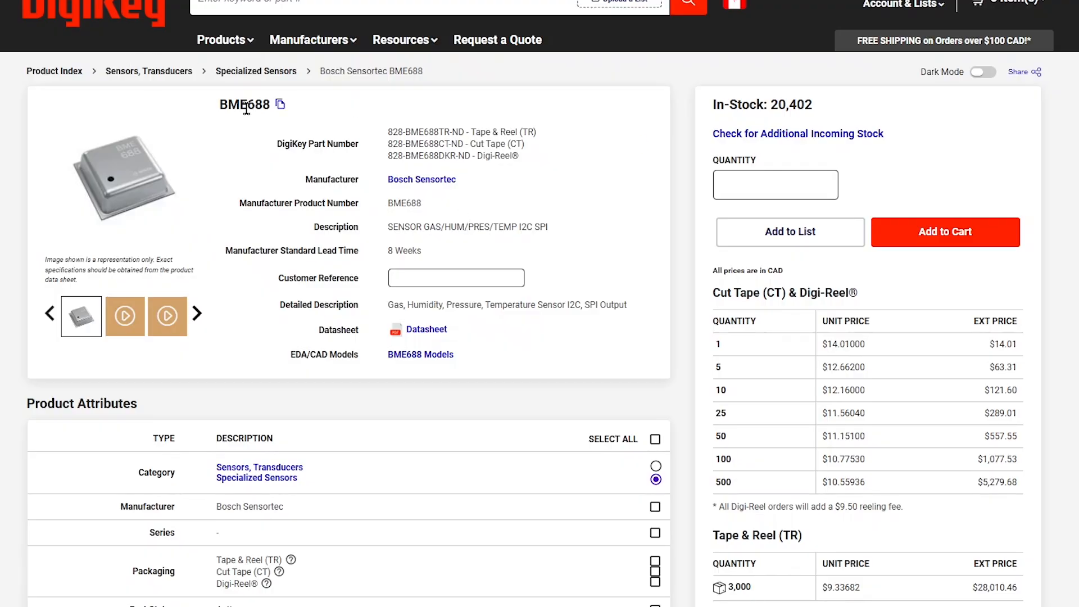
- Copy the datasheet's link from the DigiKey product page into the symbol's Datasheet field
drag(271, 105, 228, 100)
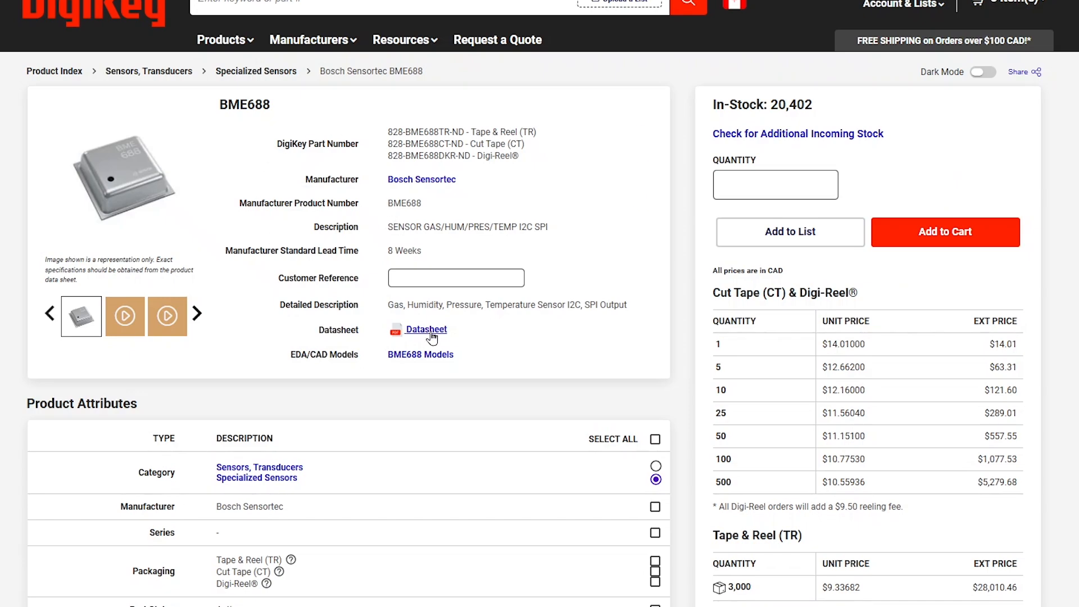
right_click(424, 330)
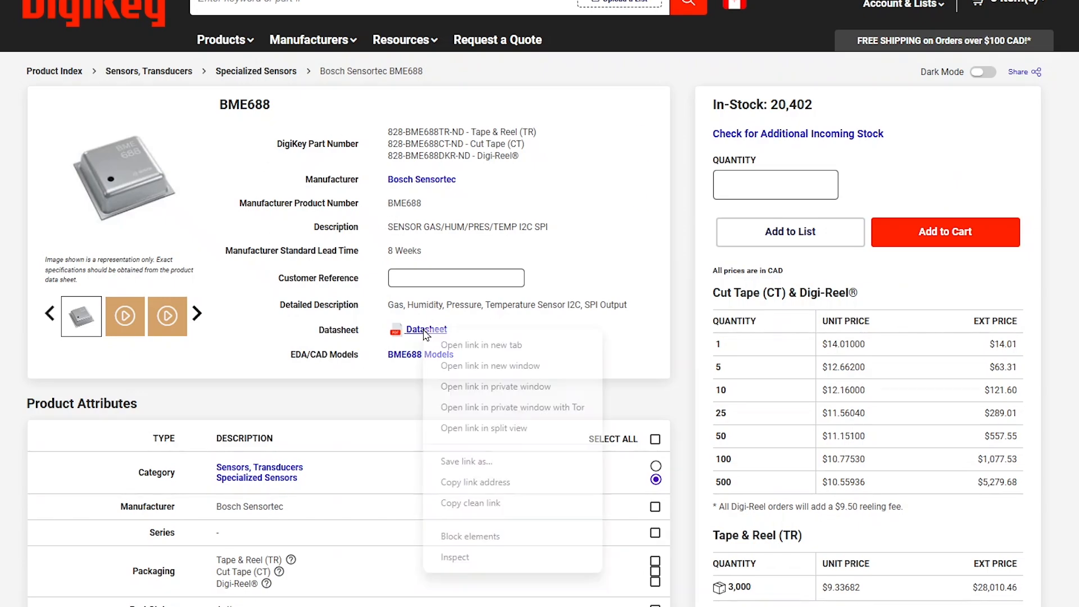
click(493, 503)
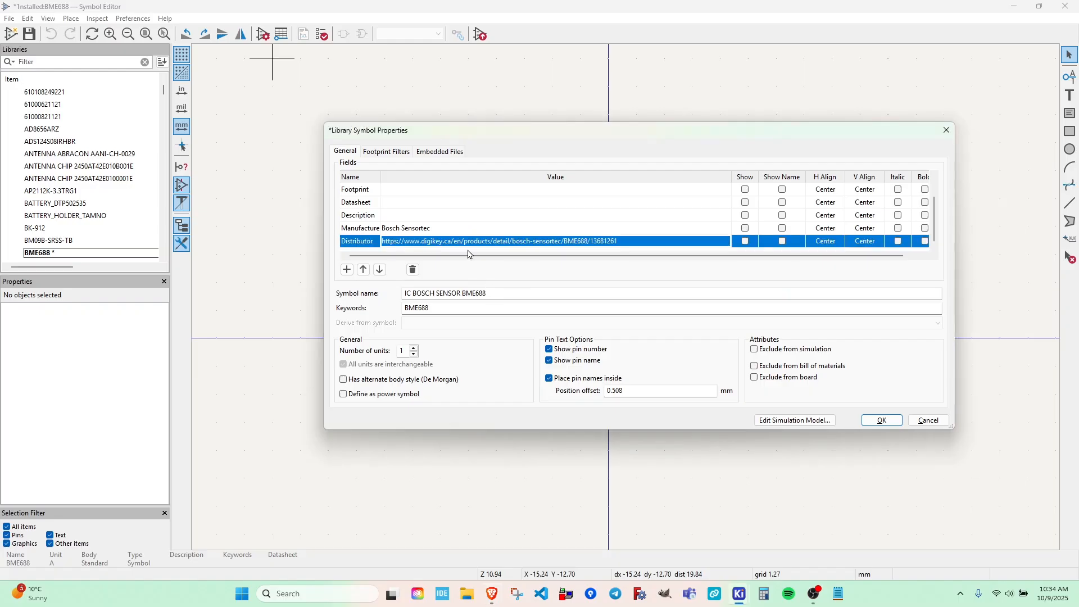
click(381, 203)
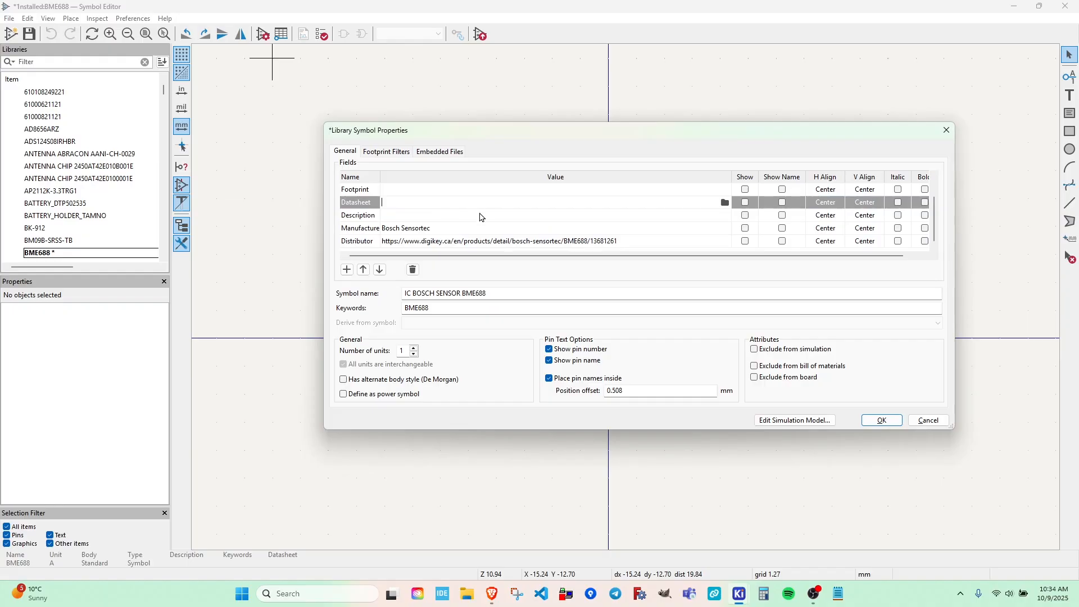
key(ctrl+v)
- Set the symbol's Value field to BME688, checking the part number on the DigiKey product page
scroll(483, 216, up, 1)
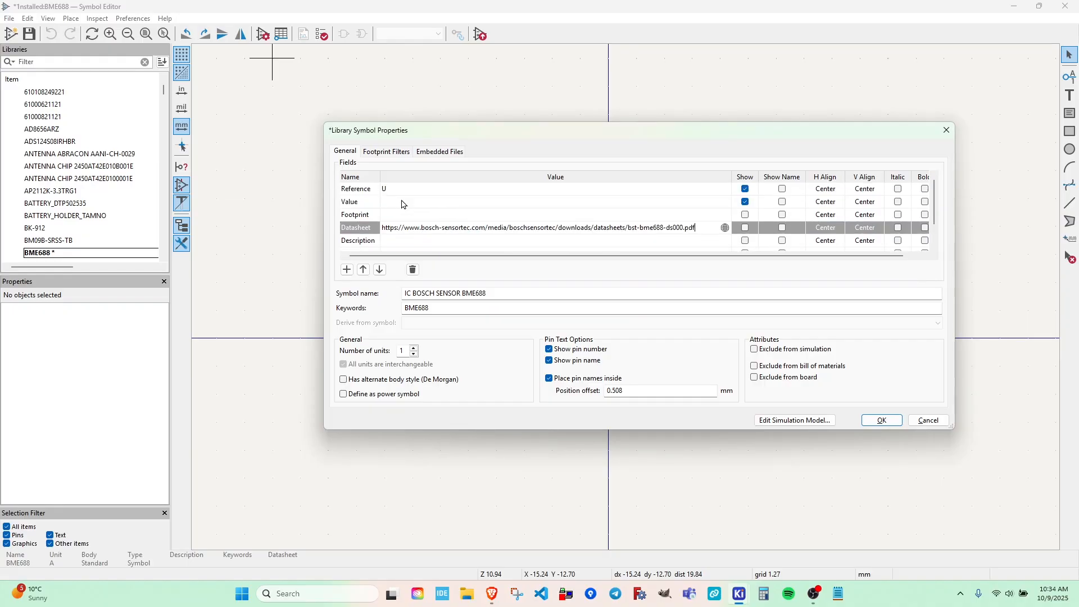
click(456, 202)
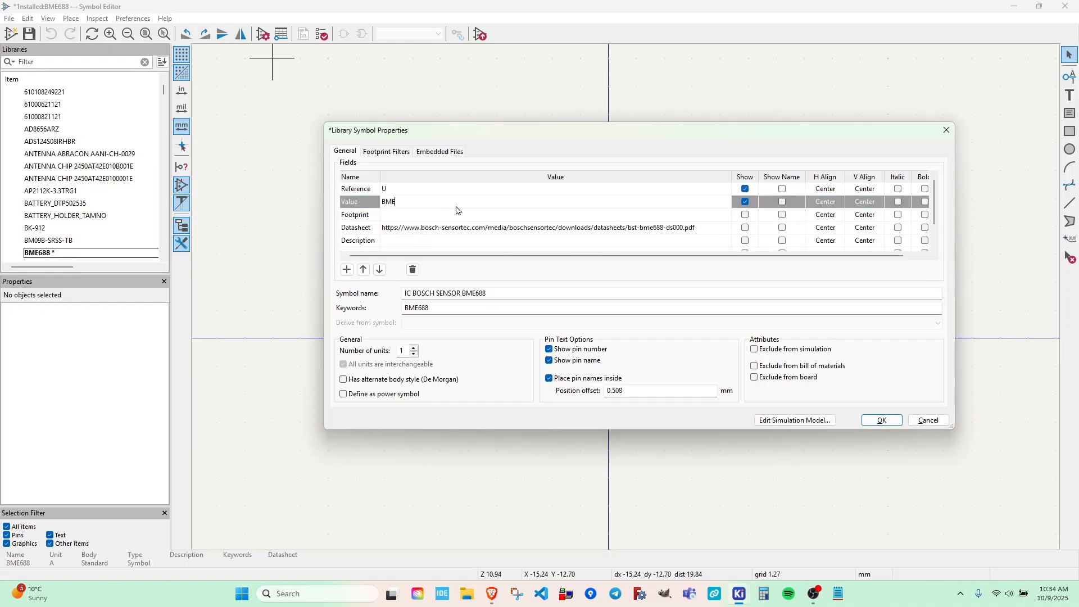
key(alt+Tab)
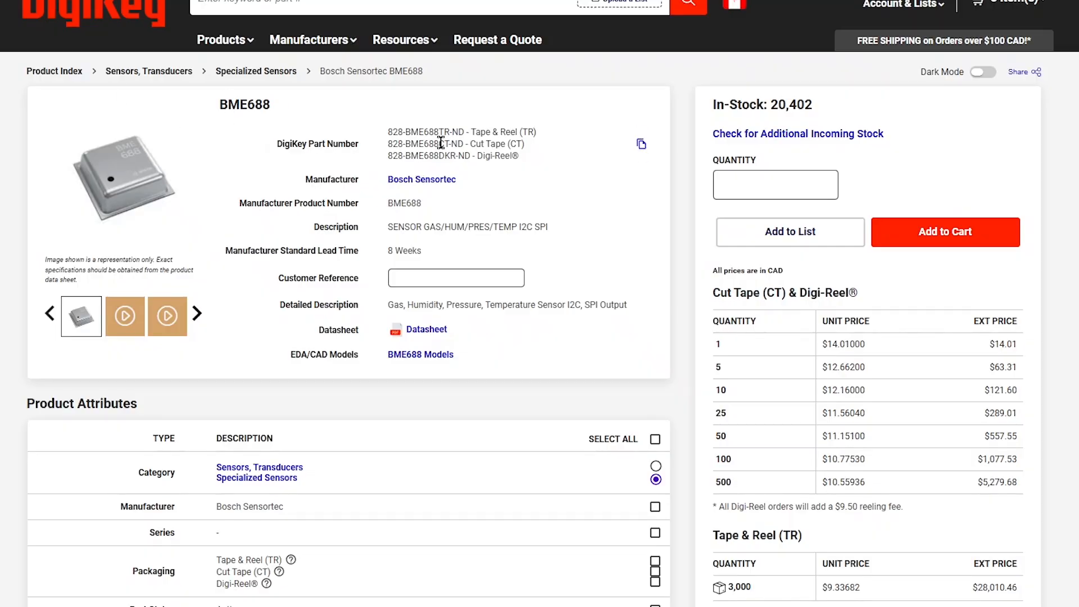
key(alt+Tab)
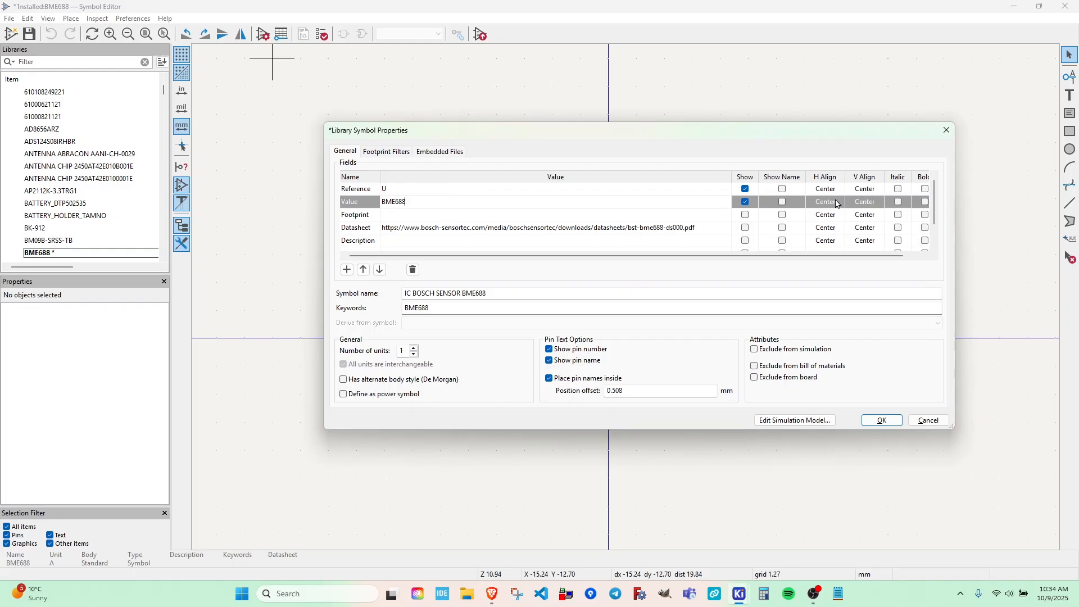
- Review all the symbol's fields from Reference to Distributor, including the Footprint and Description entries
scroll(836, 204, down, 2)
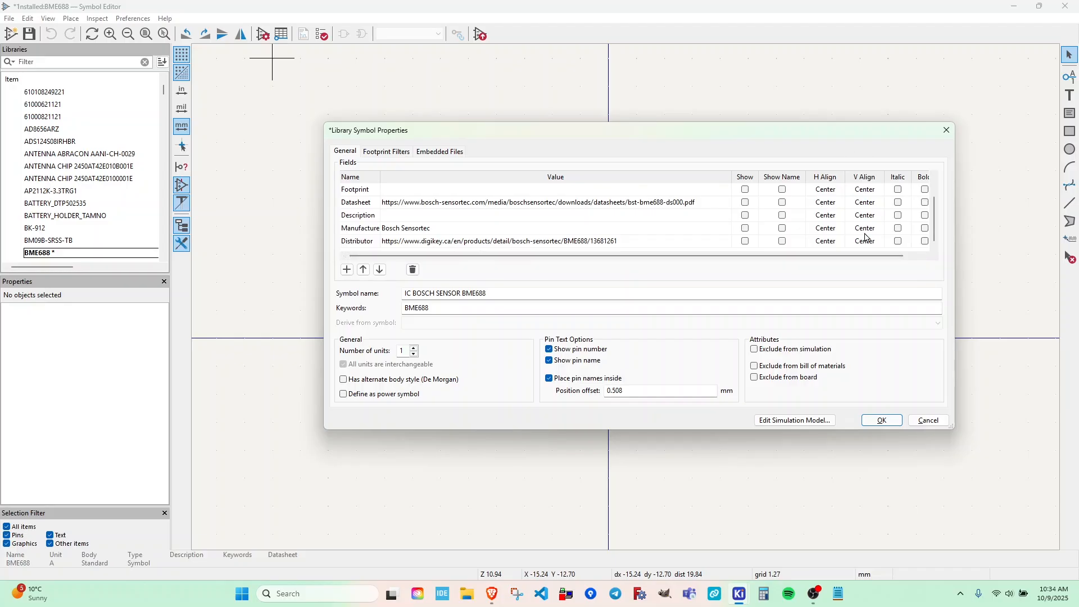
scroll(824, 230, up, 2)
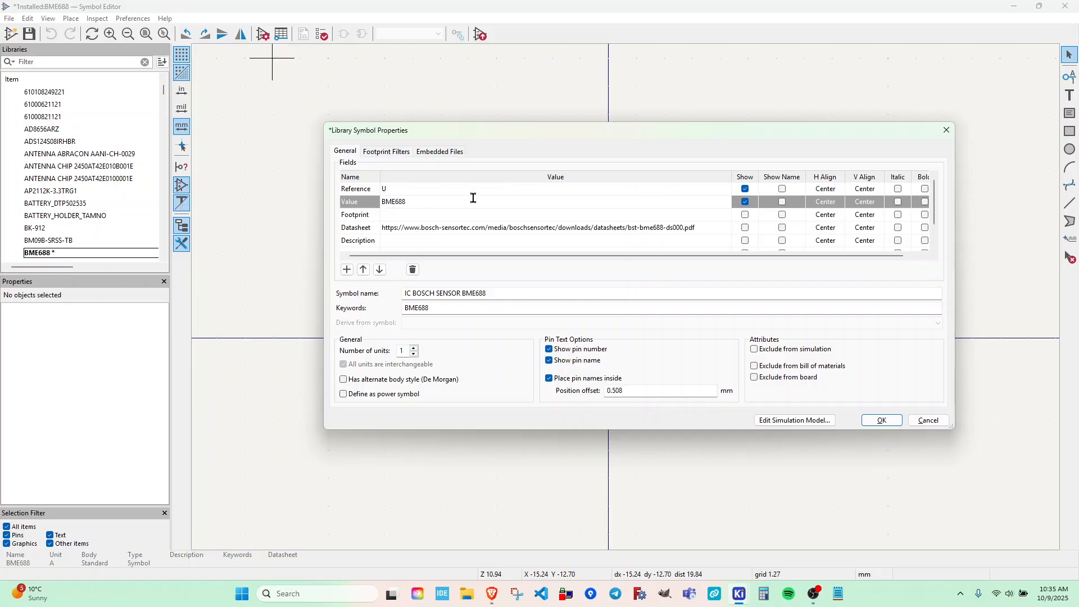
scroll(431, 223, down, 2)
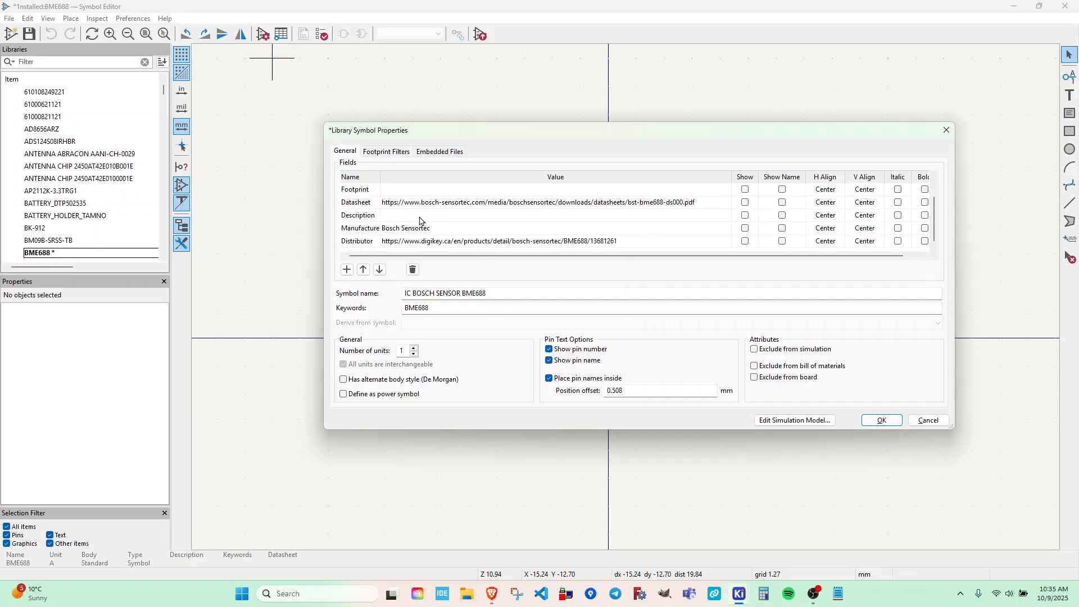
scroll(419, 220, up, 2)
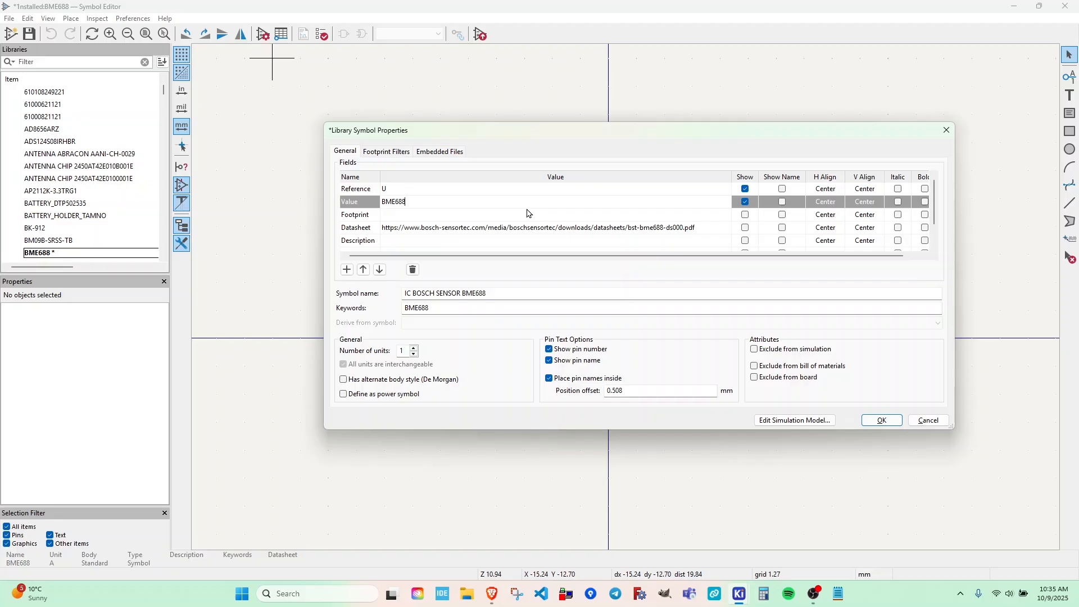
scroll(448, 220, down, 2)
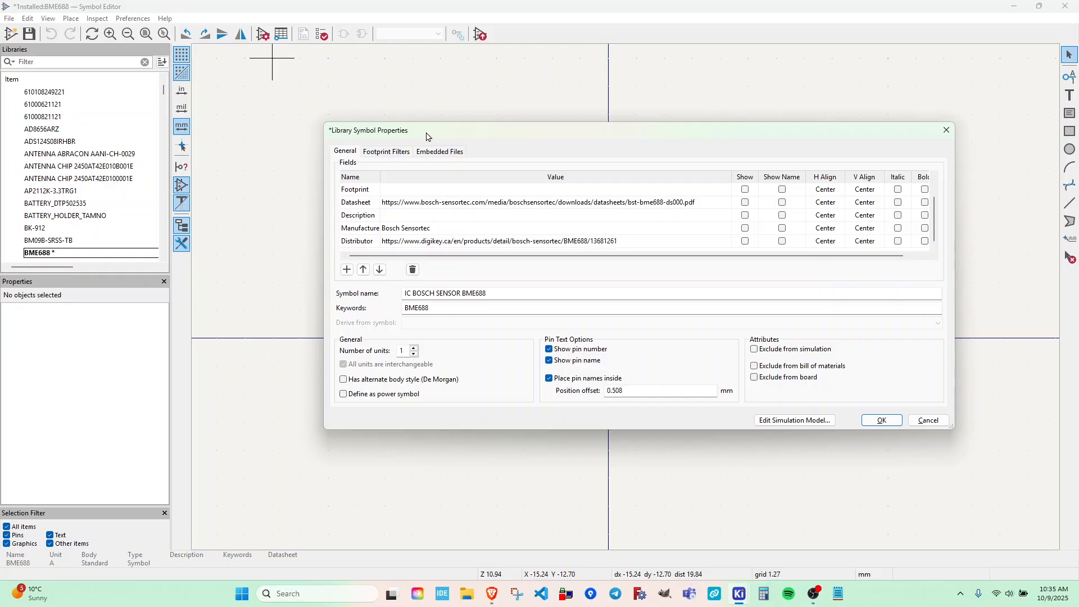
drag(426, 131, 417, 133)
scroll(395, 240, up, 1)
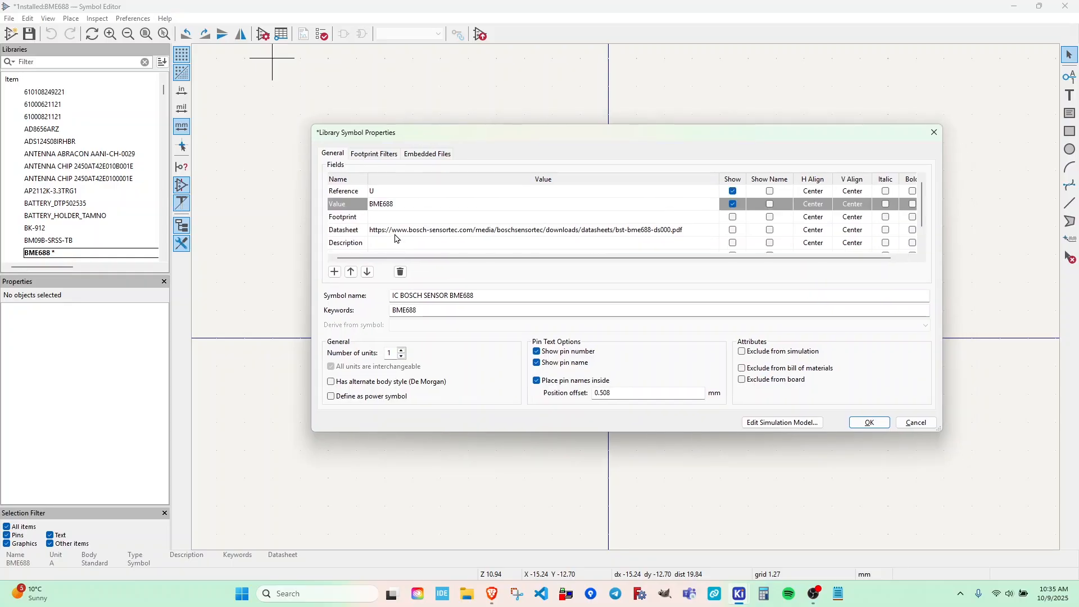
scroll(410, 206, down, 1)
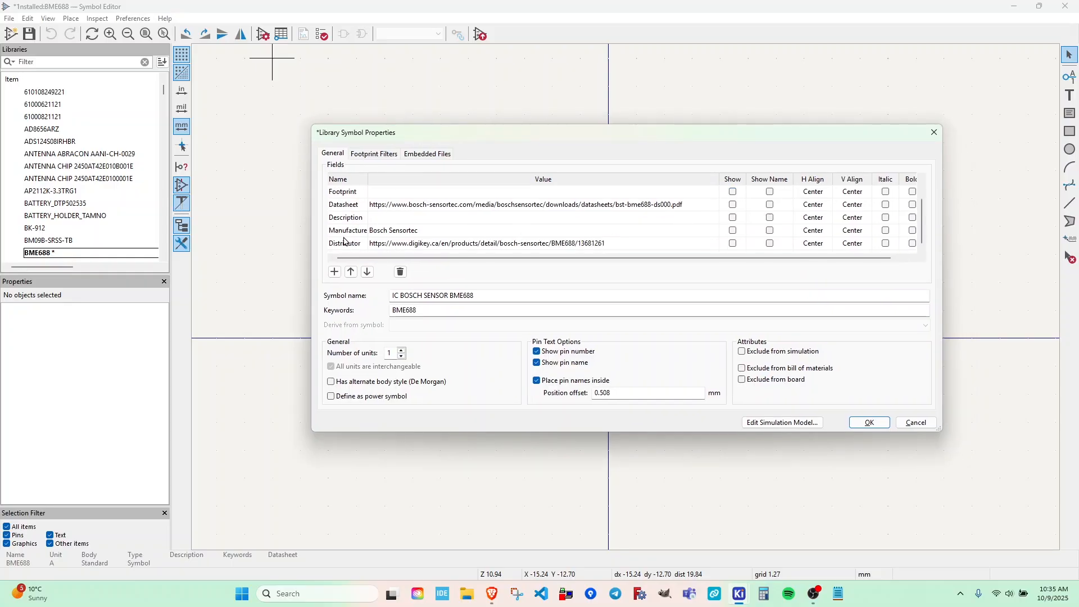
scroll(346, 241, up, 1)
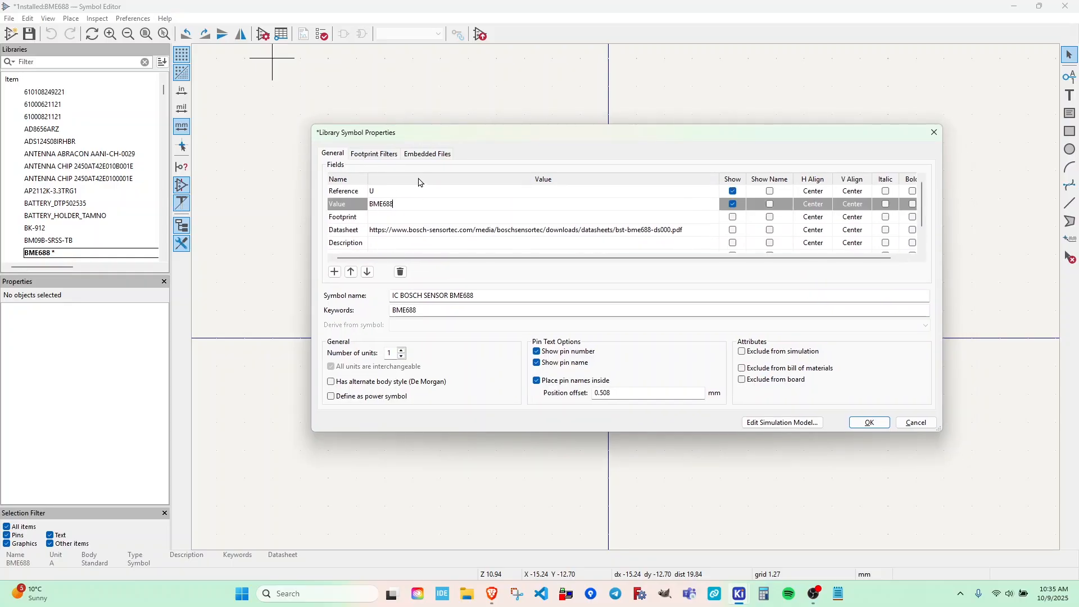
click(380, 222)
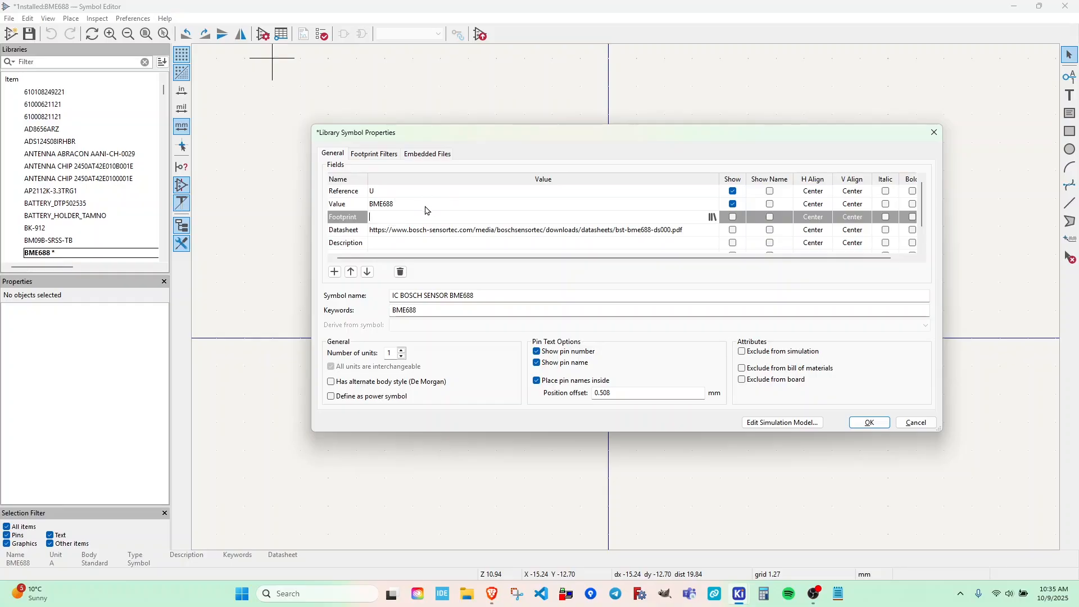
scroll(385, 226, down, 1)
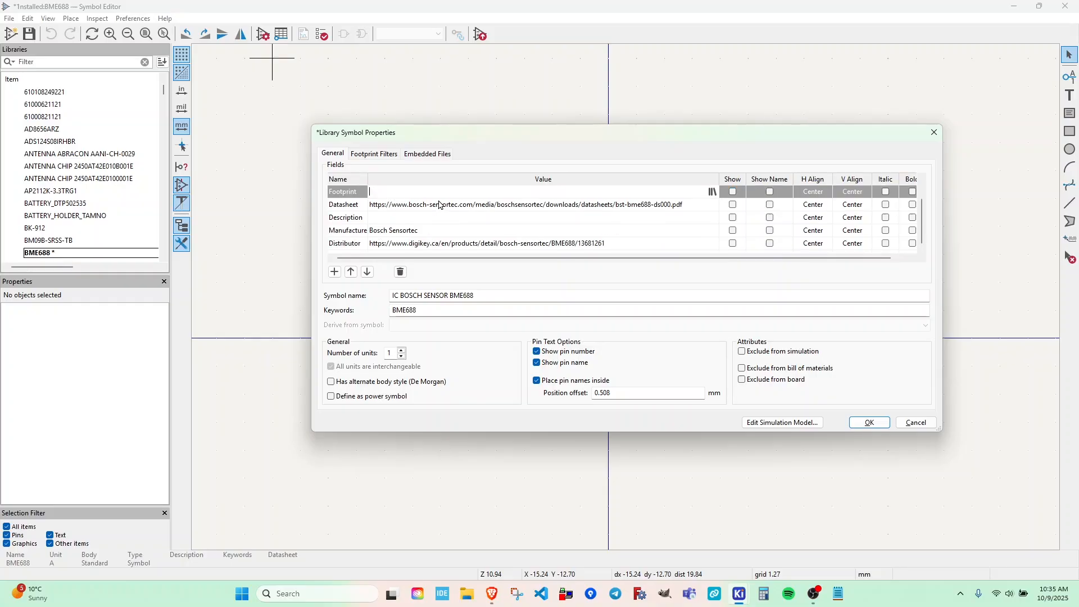
click(397, 221)
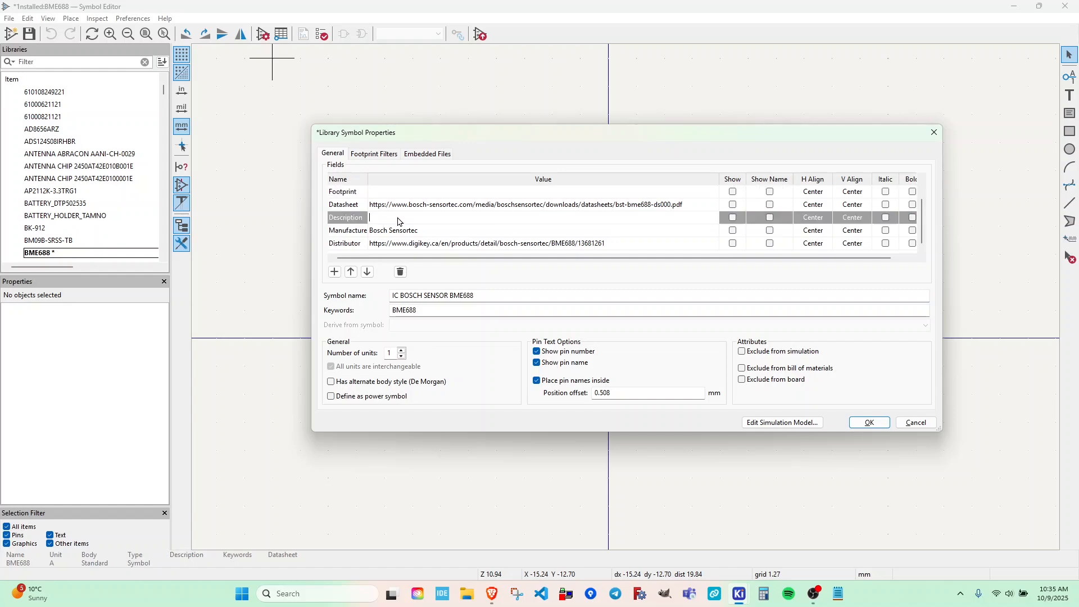
- Apply the symbol properties and save the symbol to the library
click(867, 421)
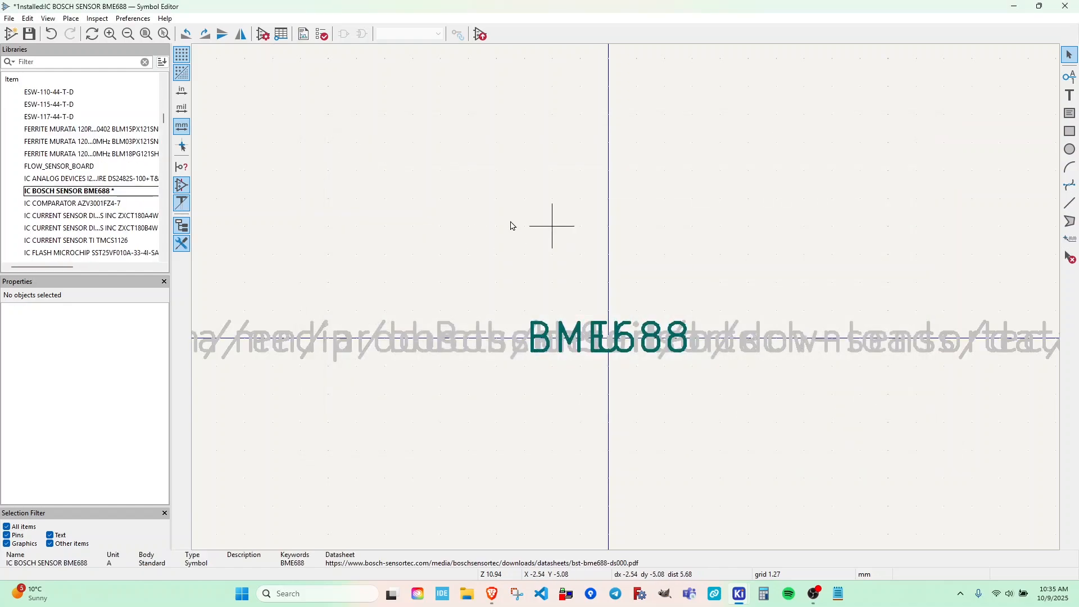
click(29, 34)
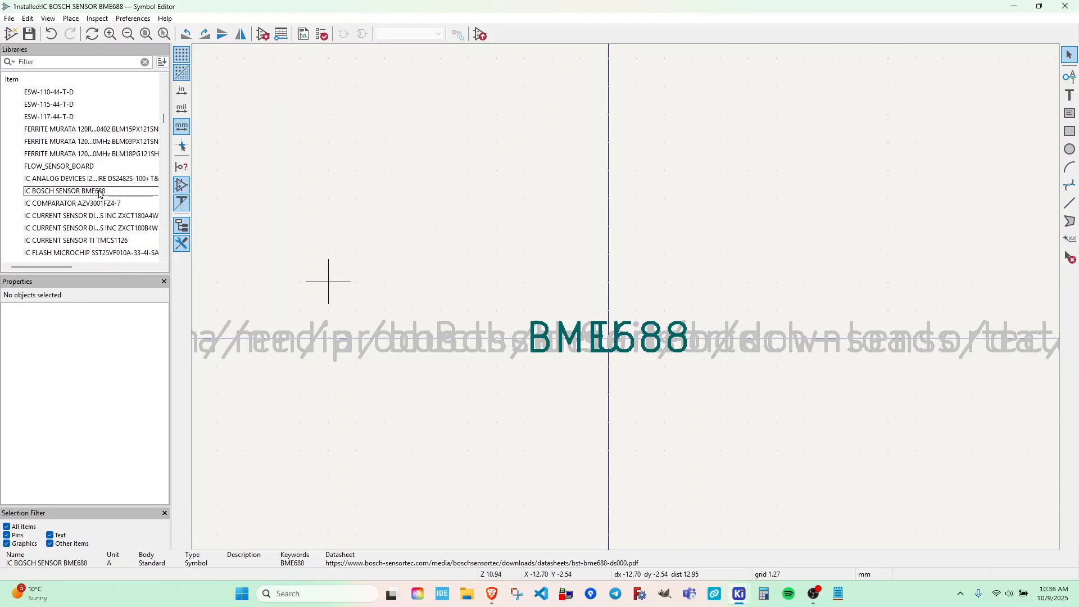
- Check the saved symbol's name in its symbol properties
click(262, 34)
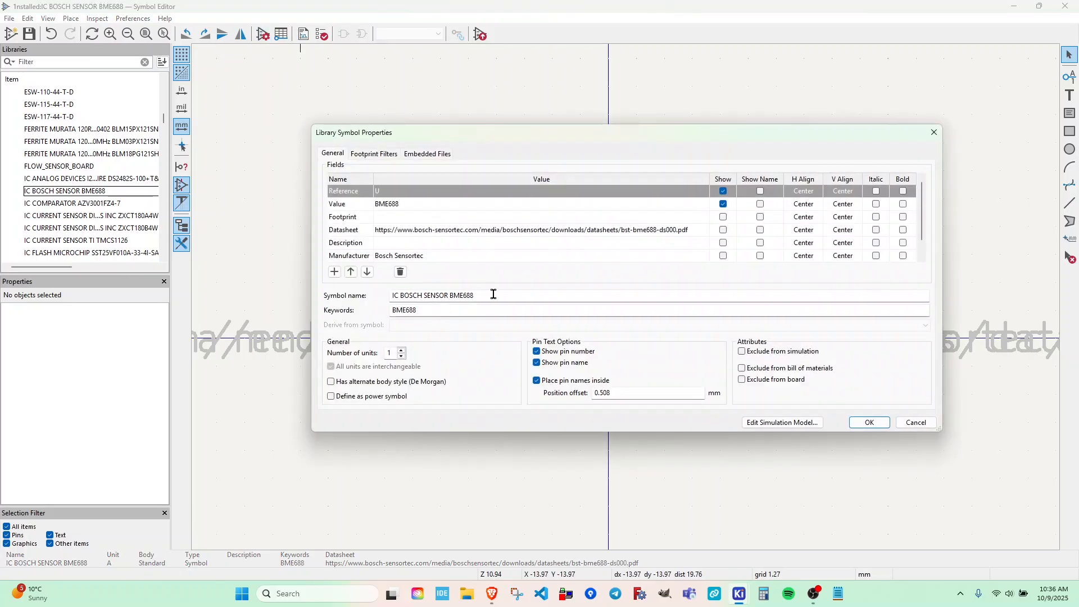
drag(494, 294, 435, 293)
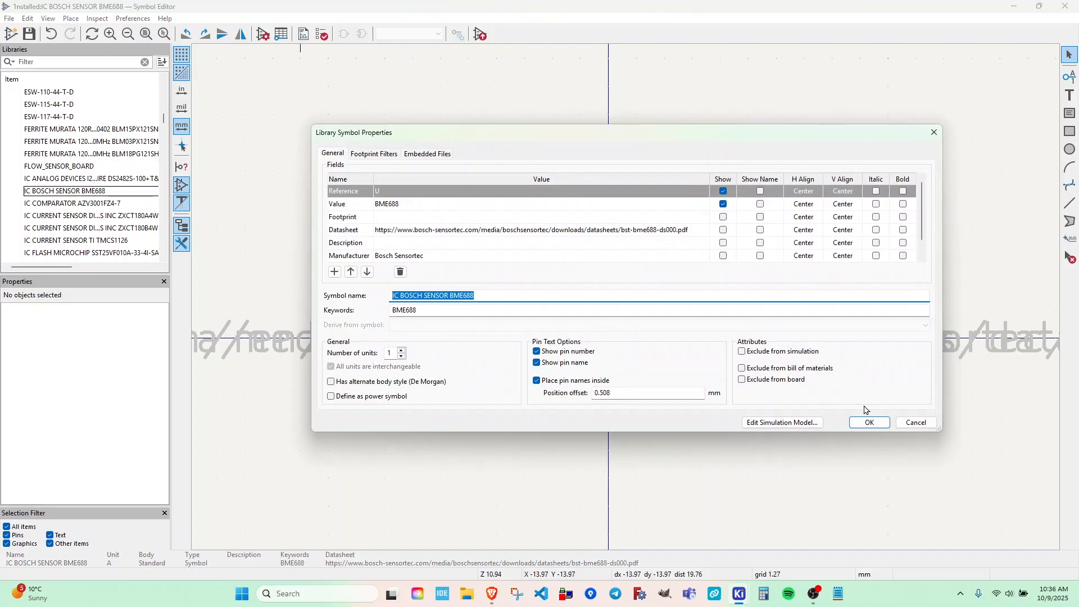
click(868, 422)
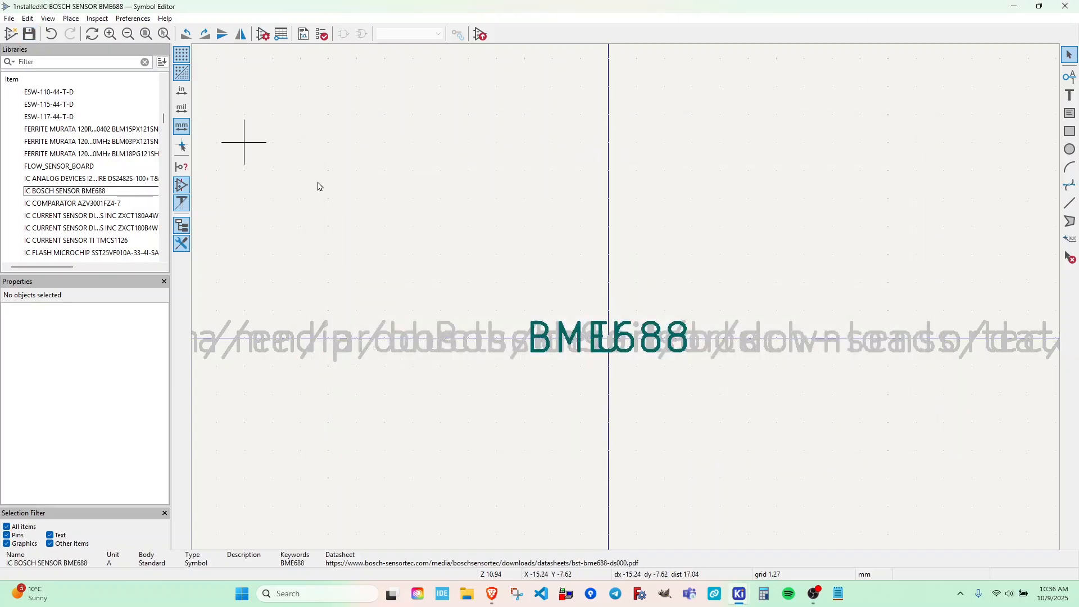
- Move the datasheet link text above the origin and place the DigiKey link text just above it
scroll(491, 337, down, 4)
scroll(625, 296, up, 4)
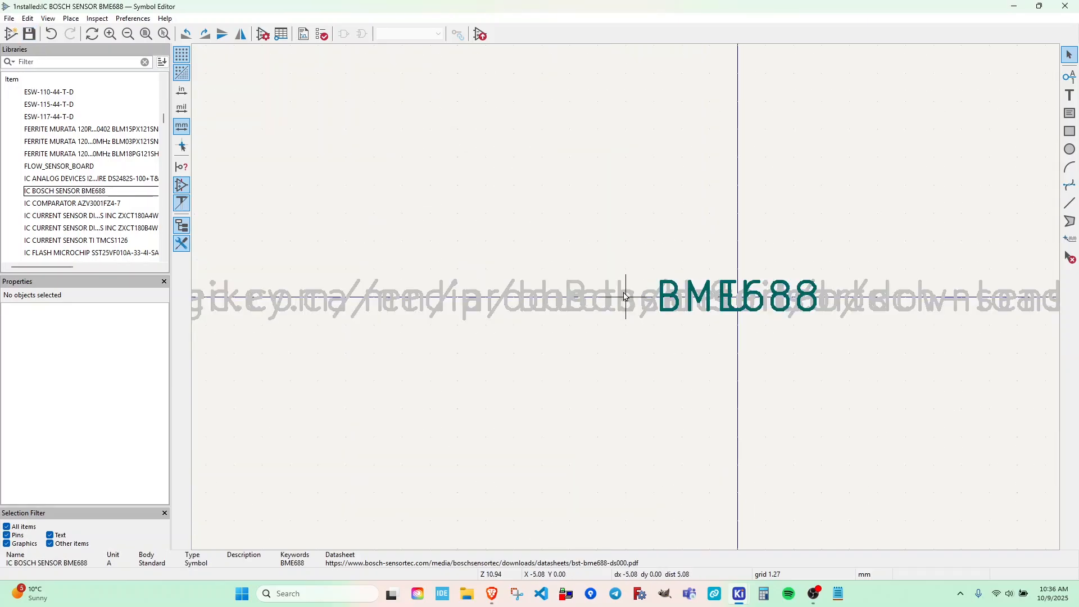
click(623, 297)
key(m)
click(737, 101)
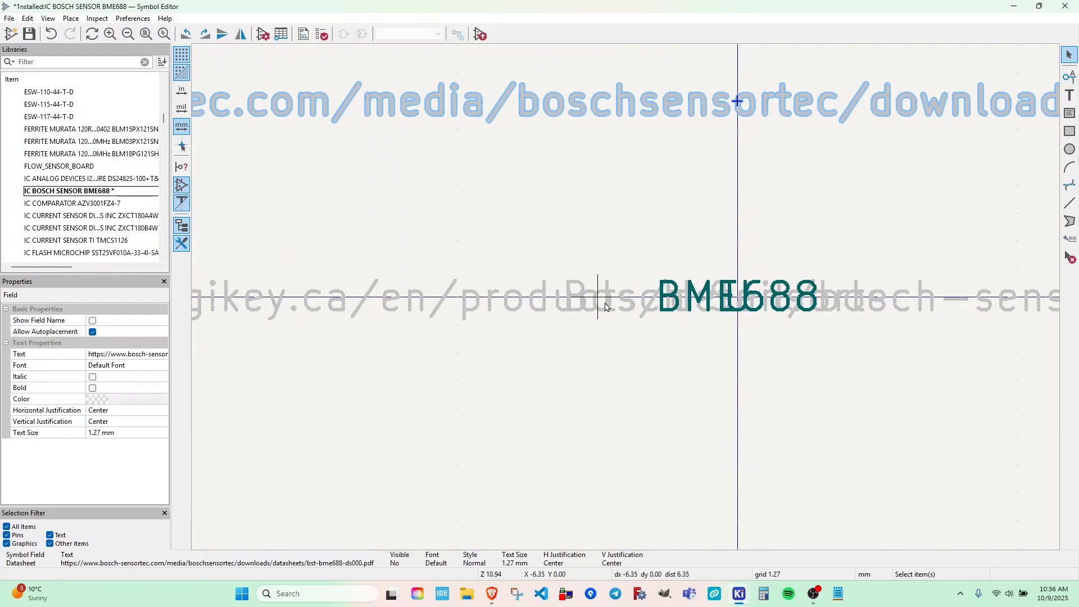
scroll(606, 306, down, 3)
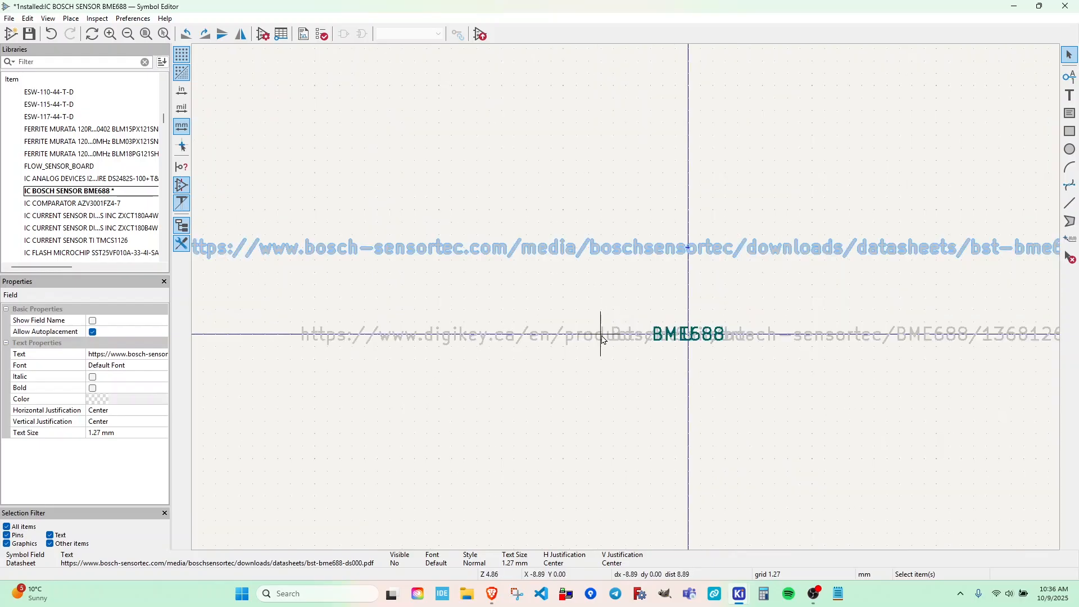
click(603, 337)
key(m)
click(674, 210)
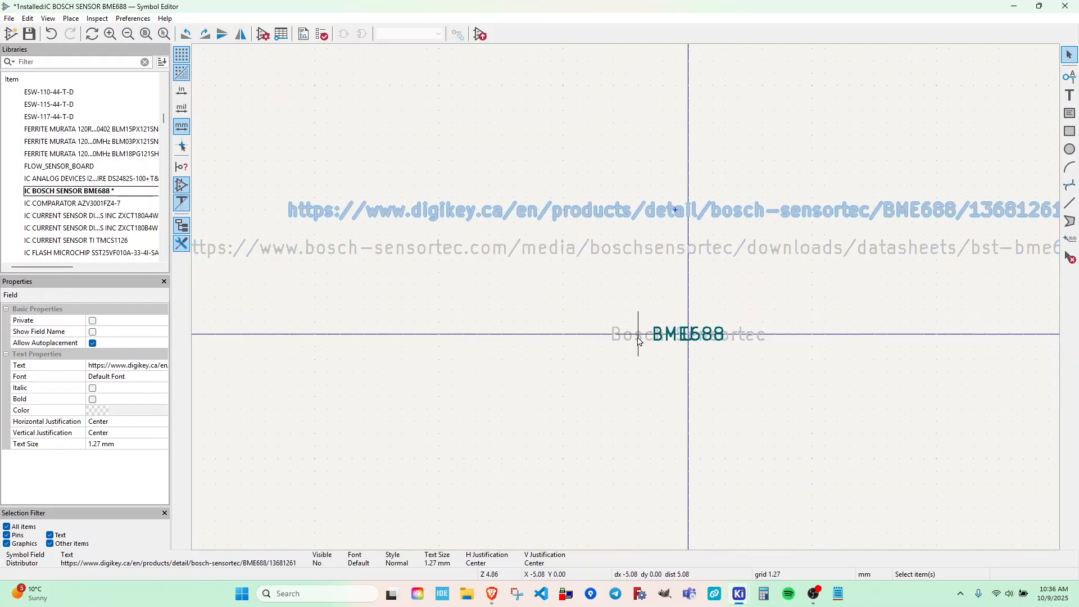
- Move the Bosch Sensortec manufacturer text above the two link texts, centred on the vertical axis
click(639, 337)
key(m)
click(689, 173)
click(649, 295)
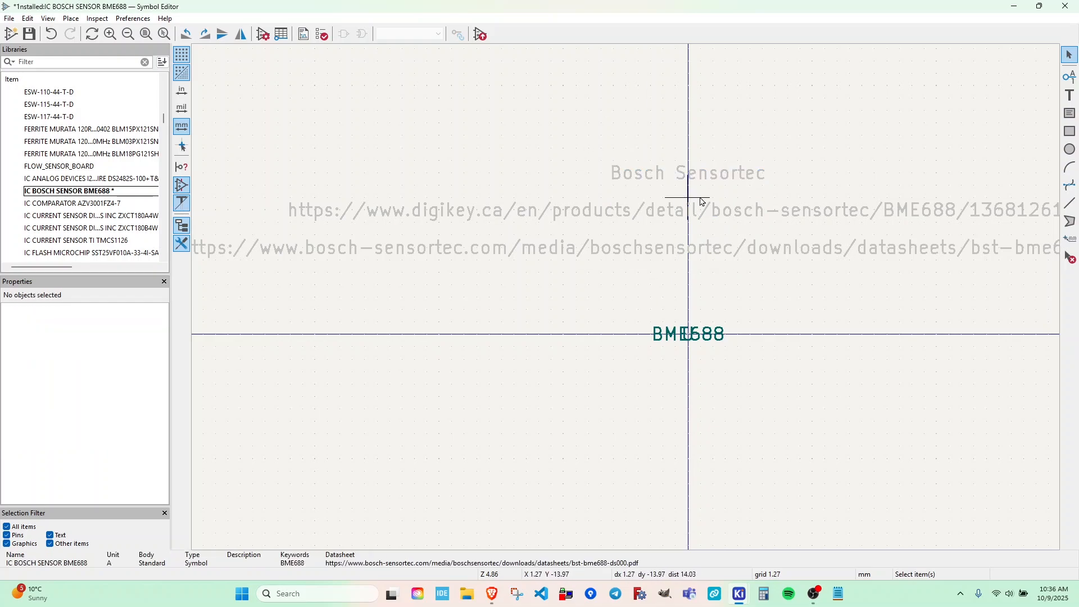
- Move the BME688 value text and the U reference side by side above and to the right of the link texts
scroll(701, 201, down, 3)
scroll(475, 221, up, 3)
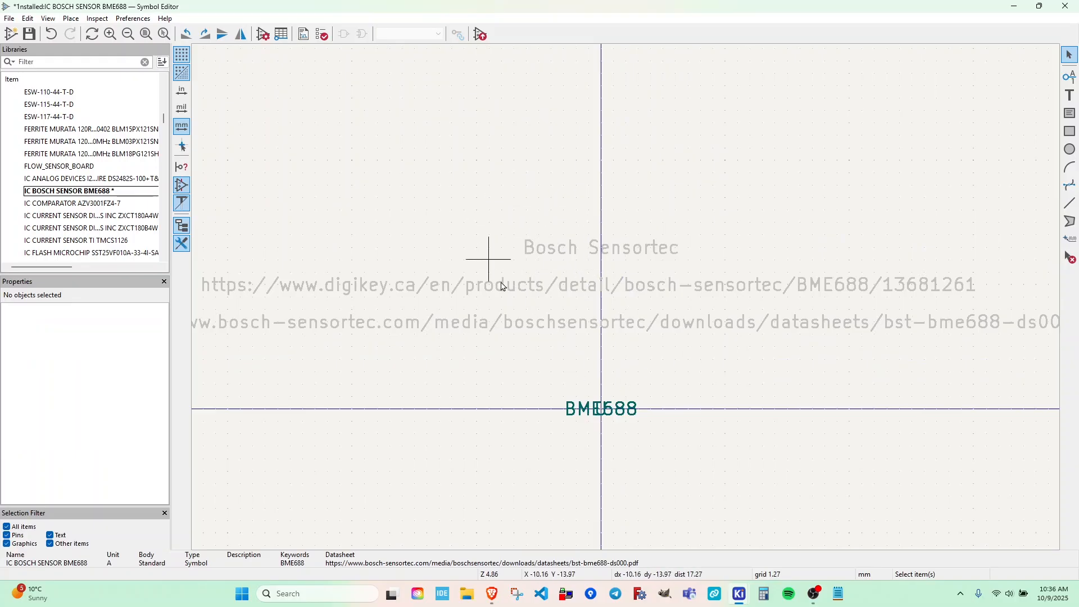
scroll(600, 408, up, 4)
scroll(575, 297, down, 4)
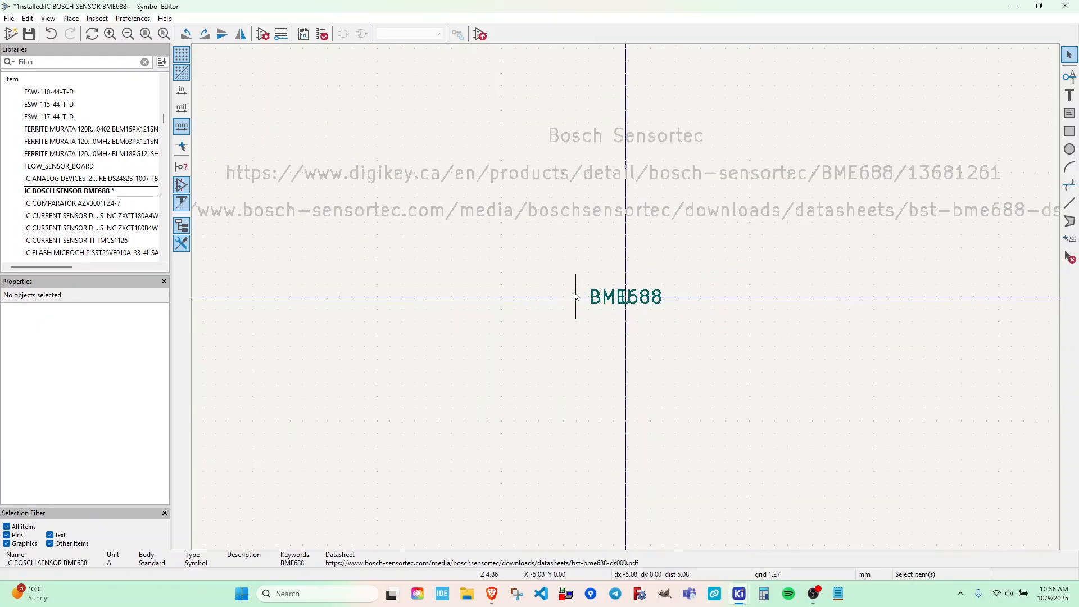
click(600, 299)
drag(600, 299, 795, 125)
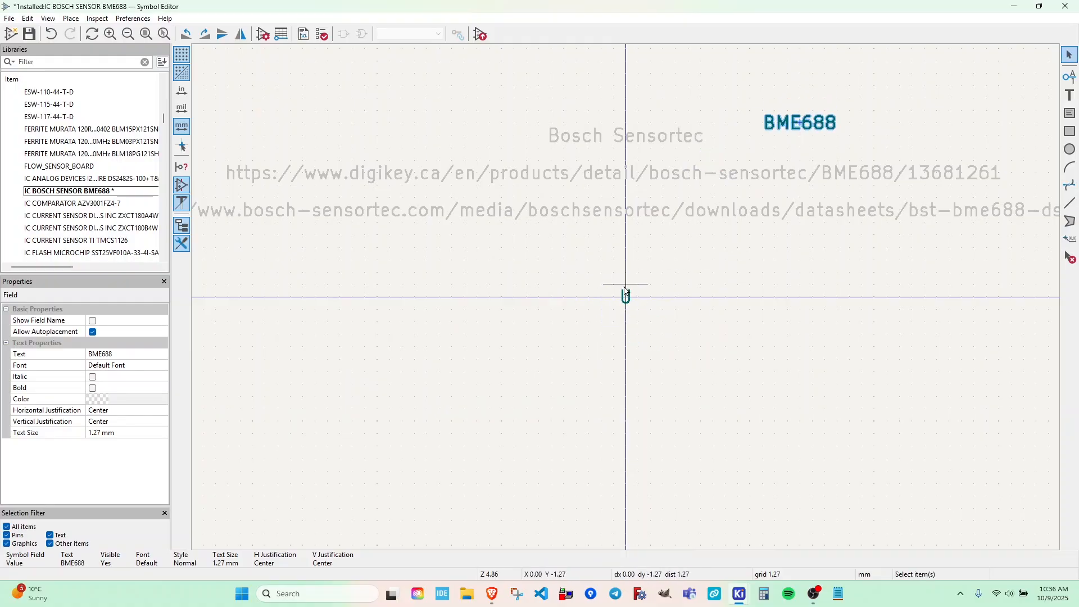
click(622, 291)
drag(623, 291, 850, 123)
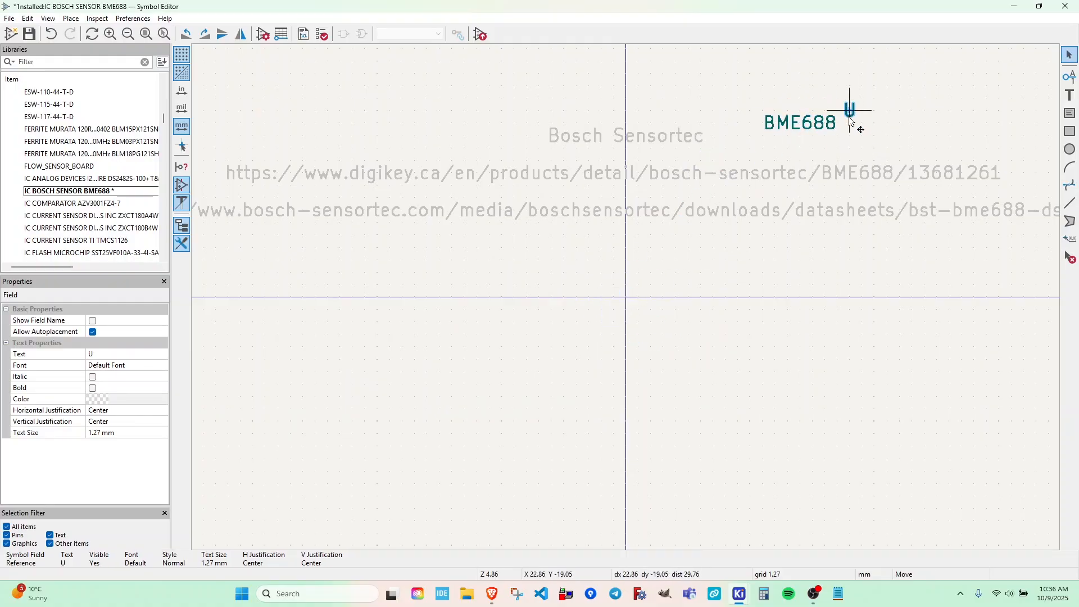
- Draw a rectangle about 10.16 mm wide and 13.97 mm high around the origin as the symbol body
click(1065, 133)
click(575, 235)
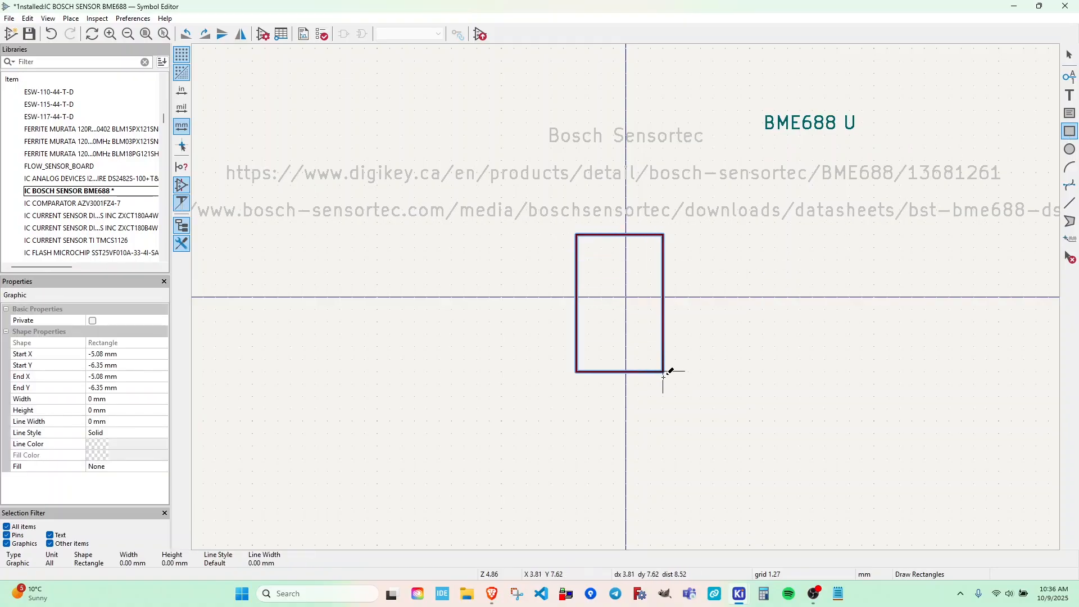
click(675, 371)
key(Escape)
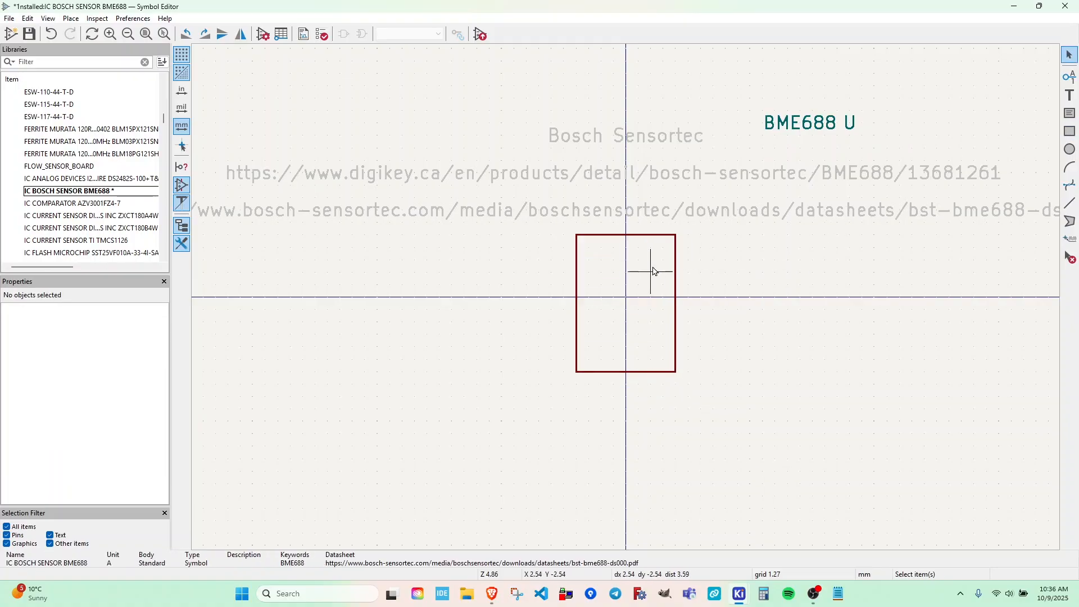
click(674, 262)
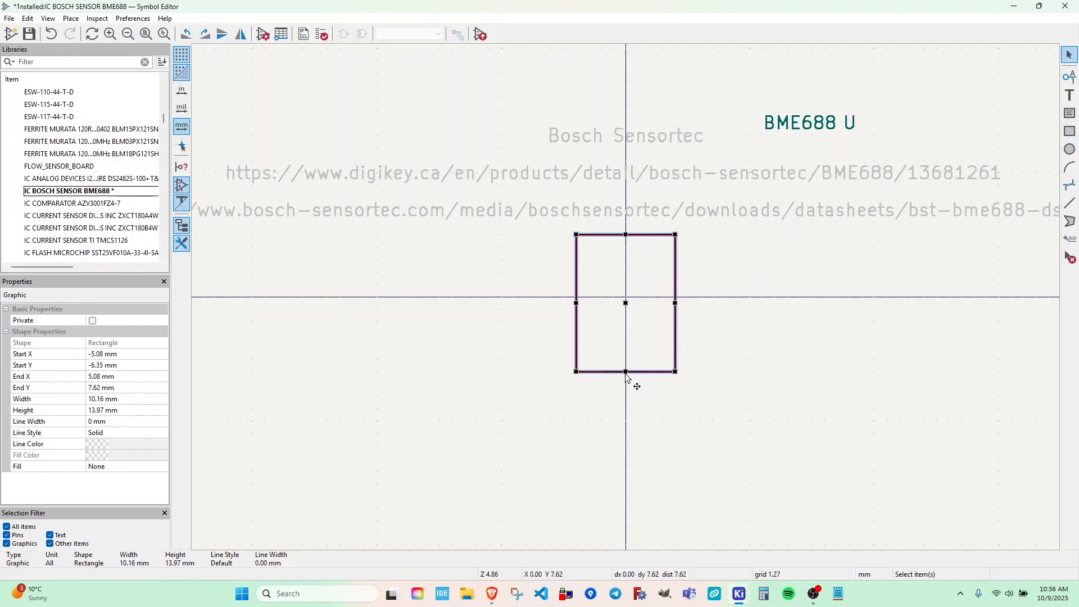
- Draw a second rectangle, about 11.43 by 11.43 mm, well to the right of the first one, and select it
click(1070, 132)
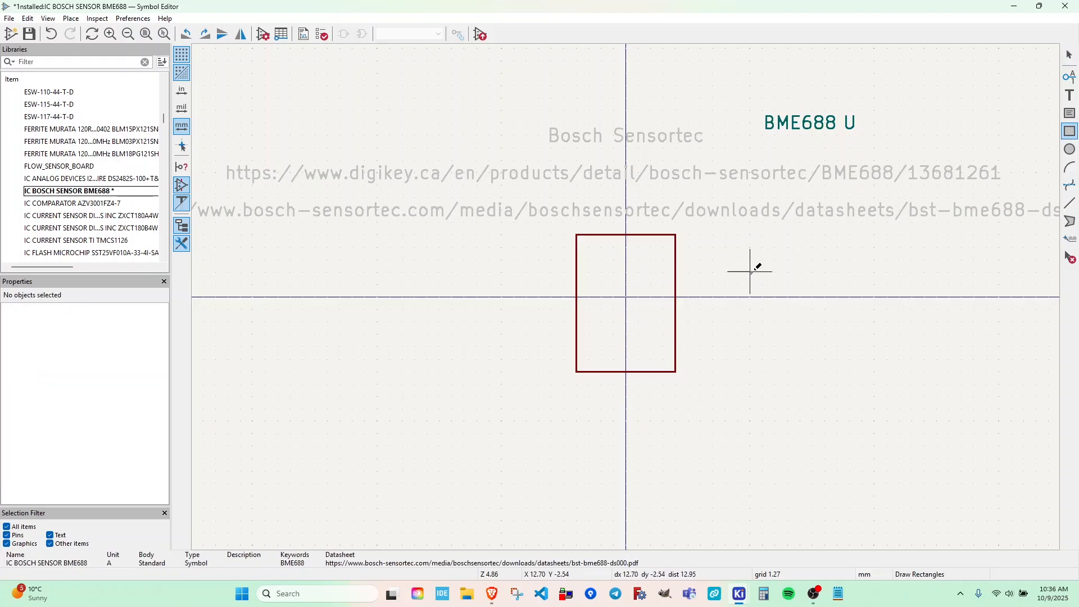
click(861, 346)
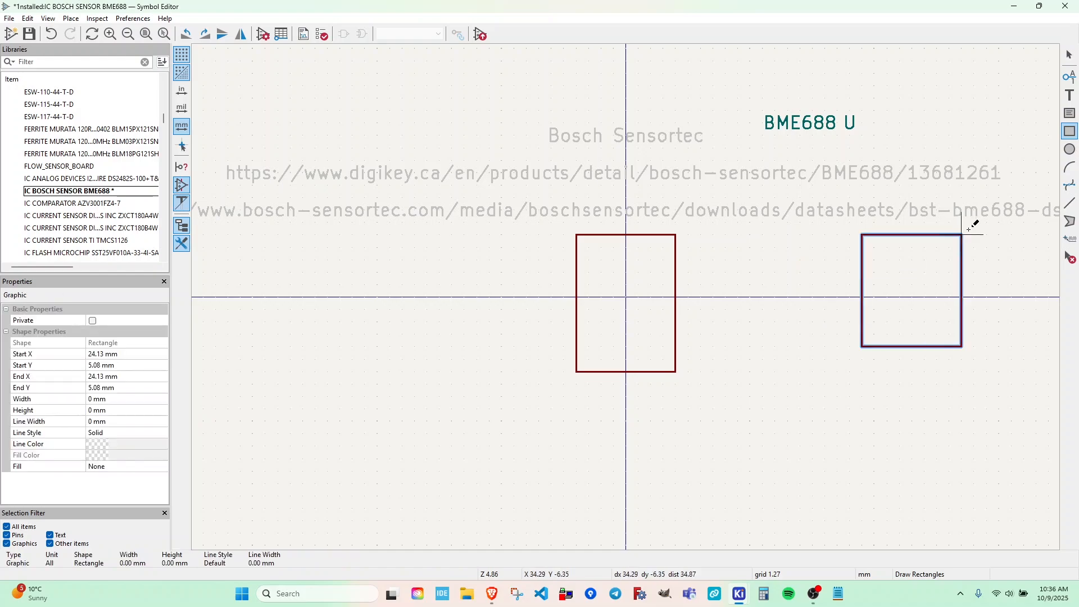
click(974, 234)
key(Escape)
click(973, 287)
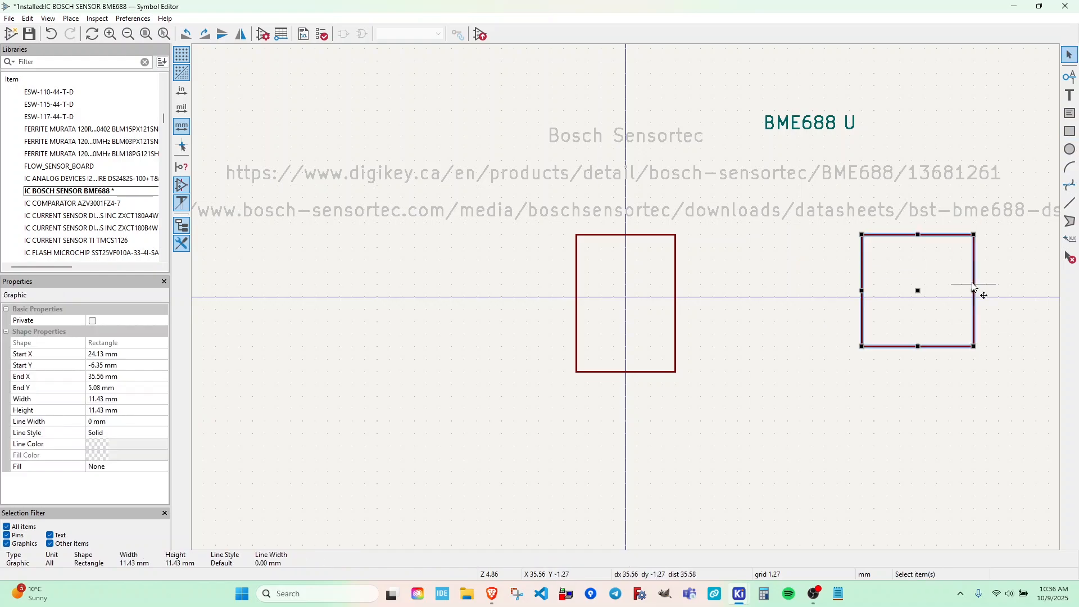
- Delete the second rectangle and fill the symbol body rectangle with the body background color
key(Delete)
click(678, 284)
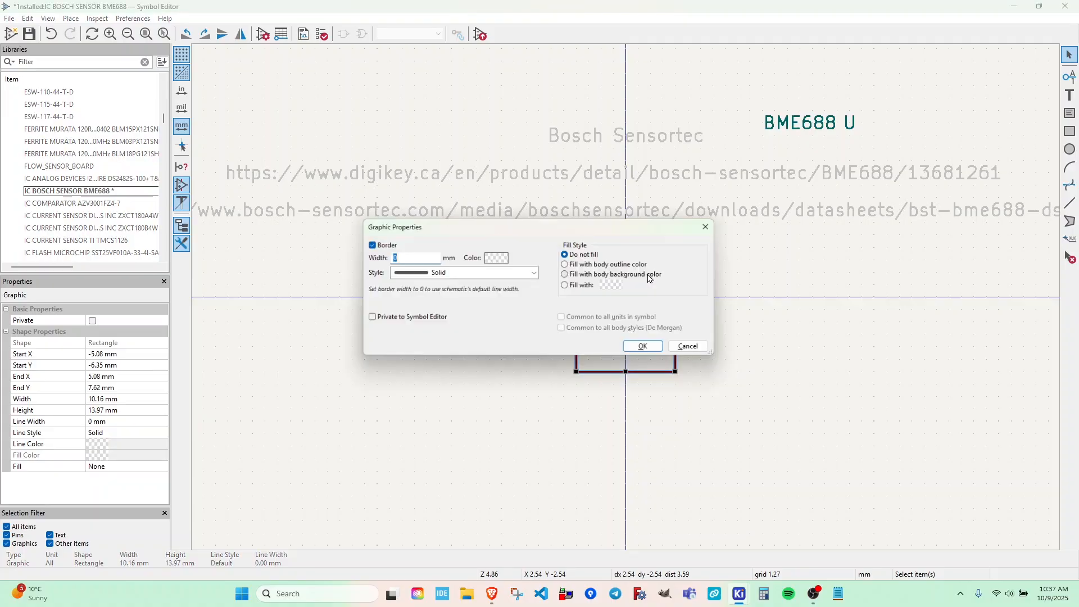
key(e)
drag(442, 232, 495, 206)
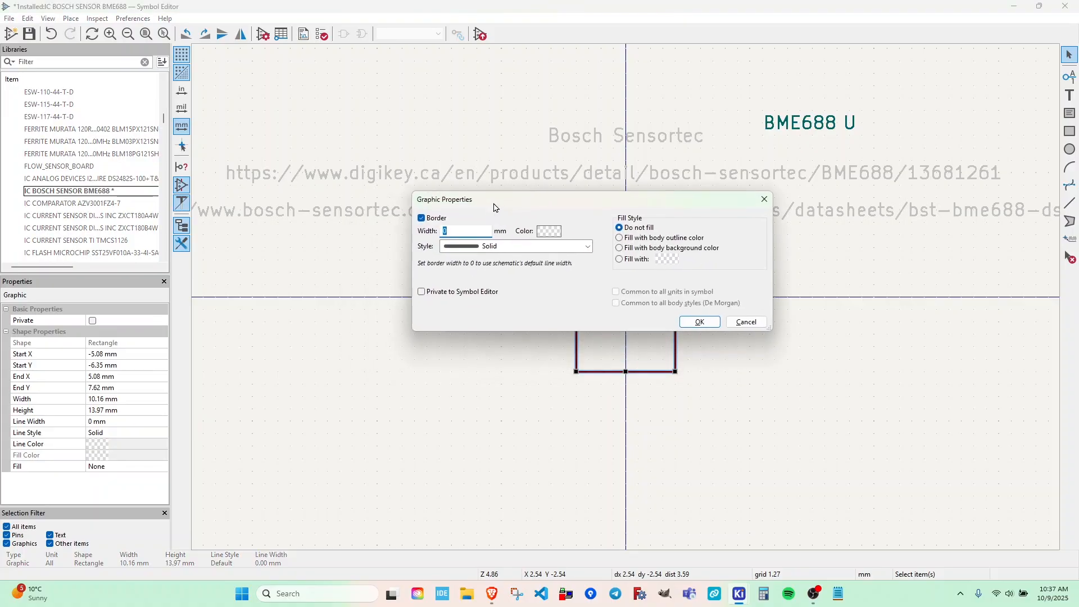
click(621, 249)
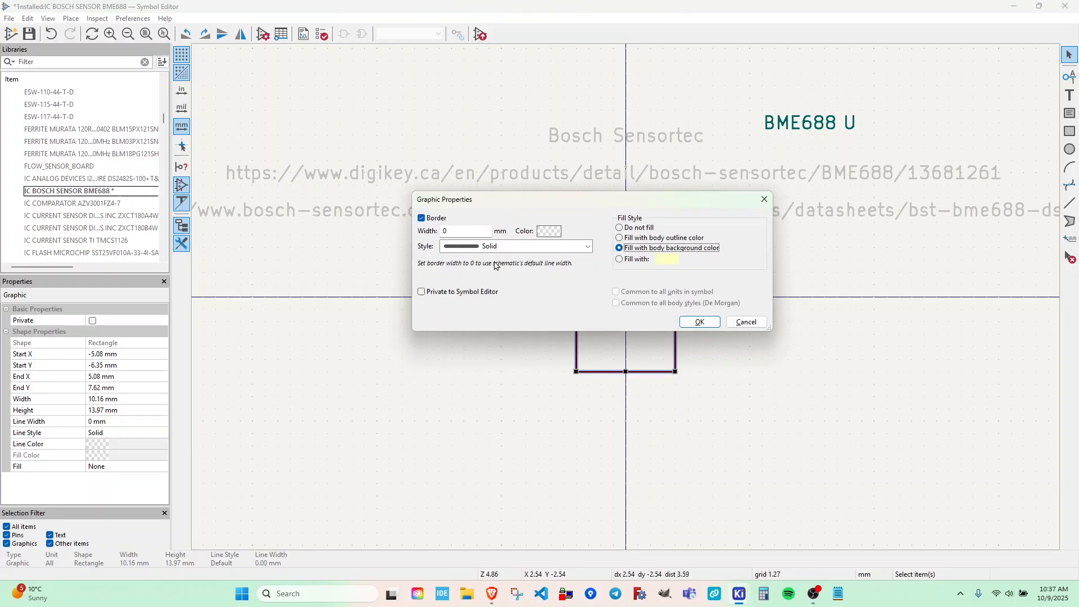
click(712, 321)
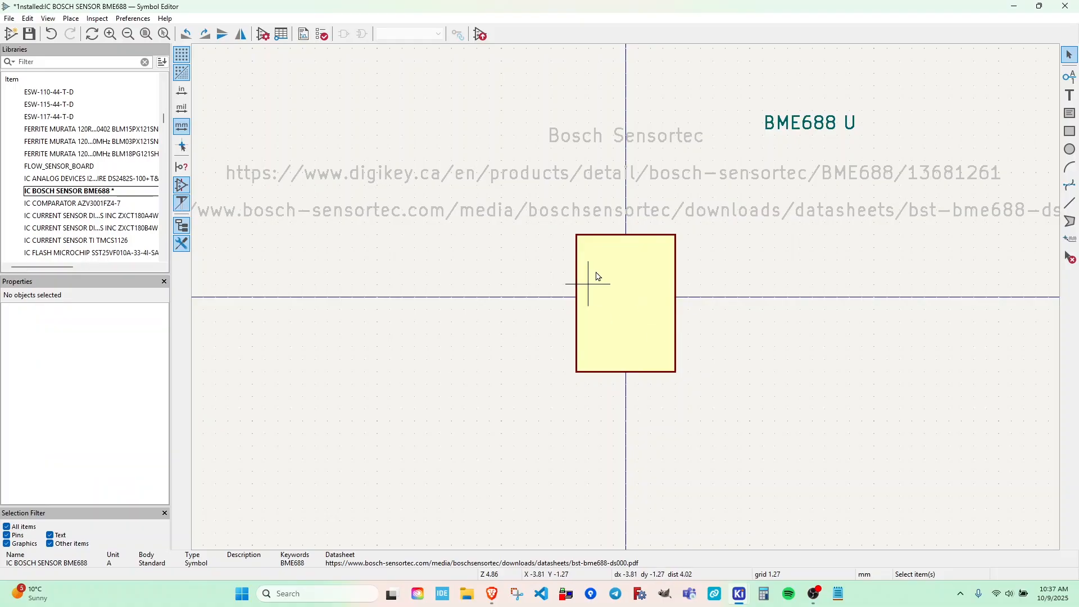
- Shorten the symbol body rectangle from its lower edge by one 1.27 mm grid step, to about 12.7 mm high
click(629, 284)
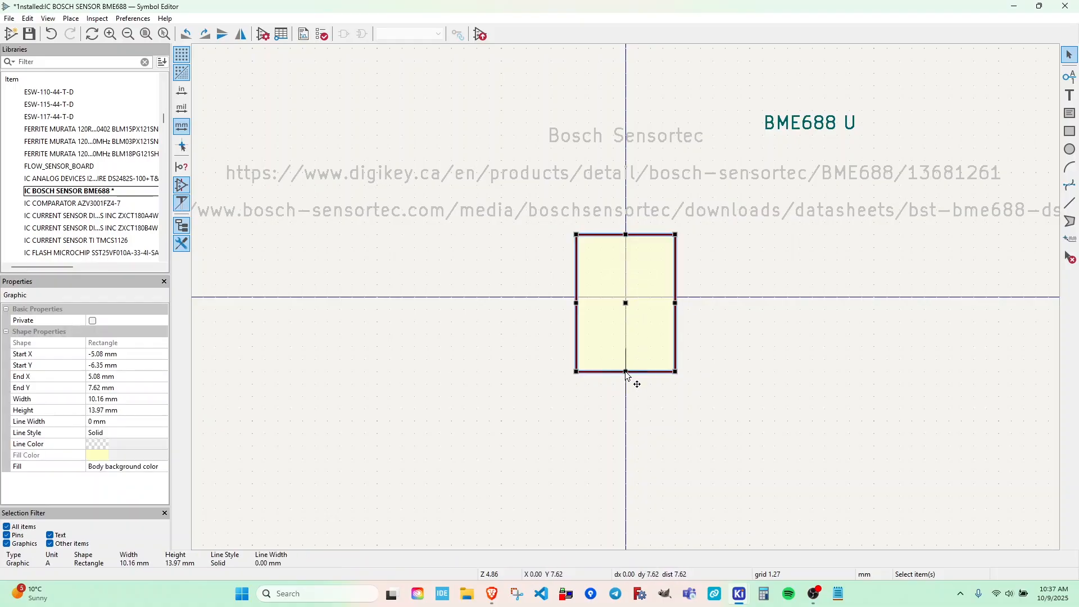
drag(626, 371, 628, 359)
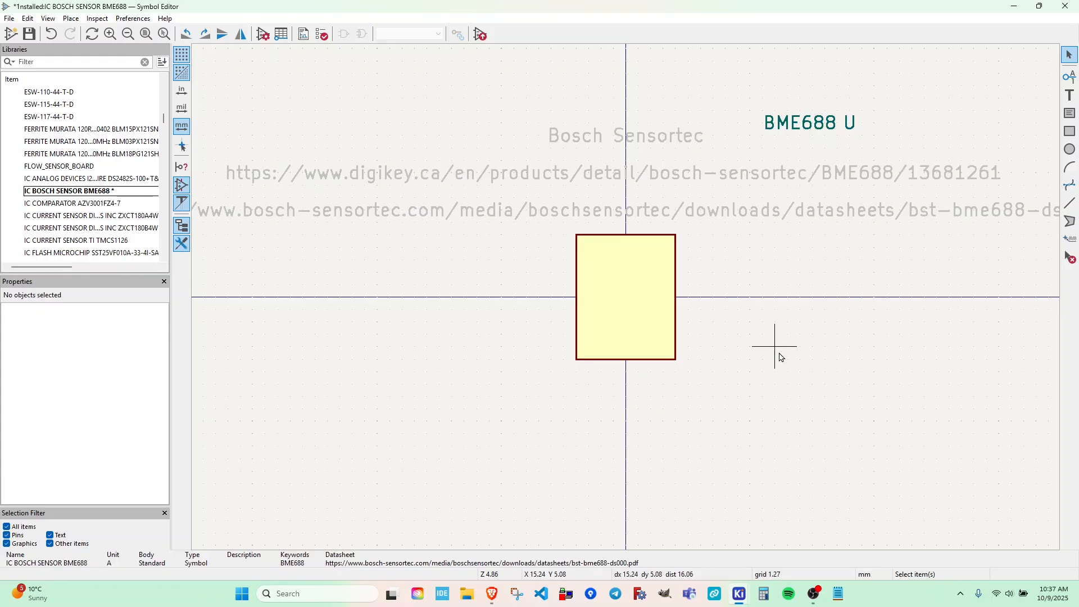
- Switch to the BME688 datasheet in the browser, open section 7.1 Pin-out, and examine the pin numbering direction and chip views
key(alt+Tab)
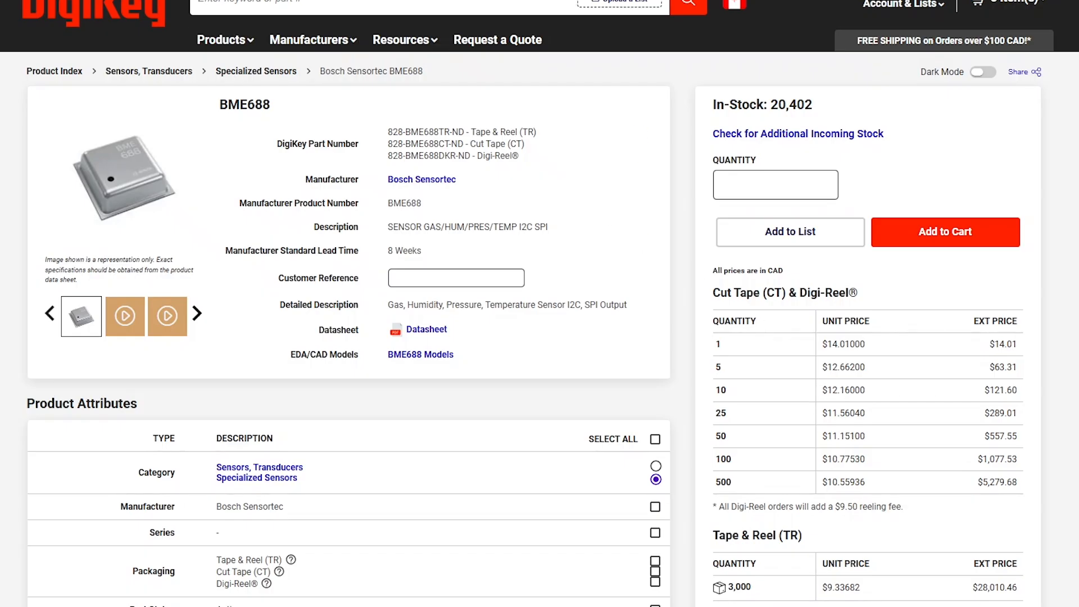
click(314, 12)
scroll(582, 255, down, 20)
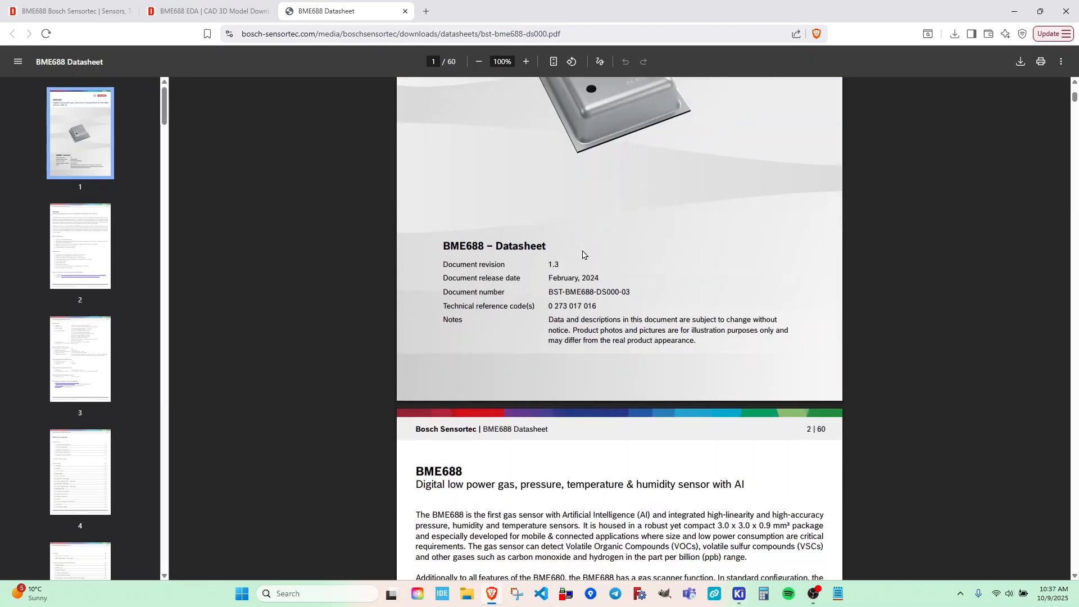
scroll(582, 250, down, 20)
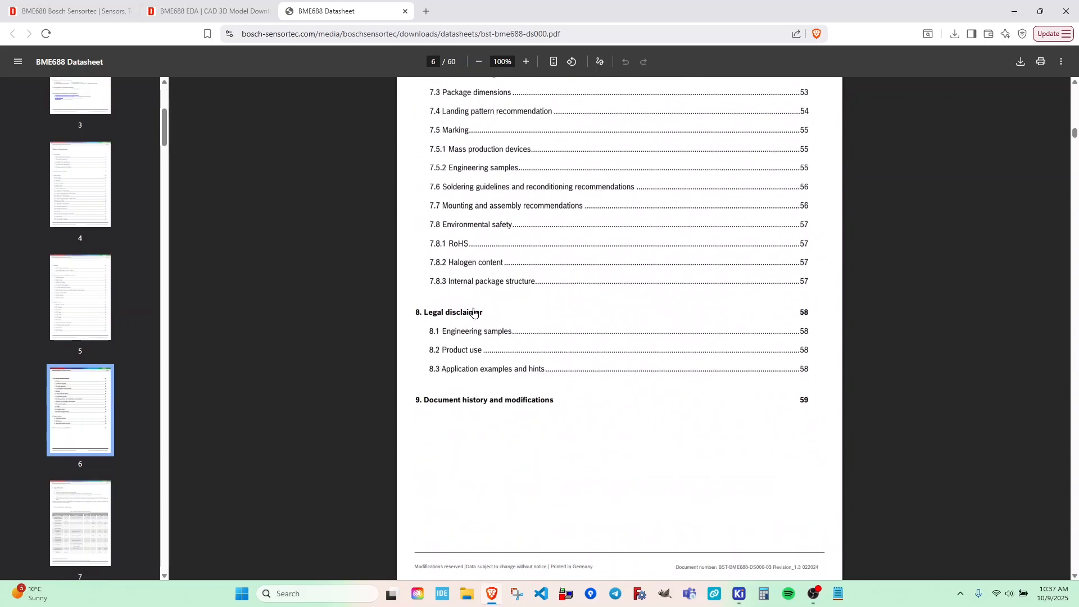
scroll(479, 313, up, 2)
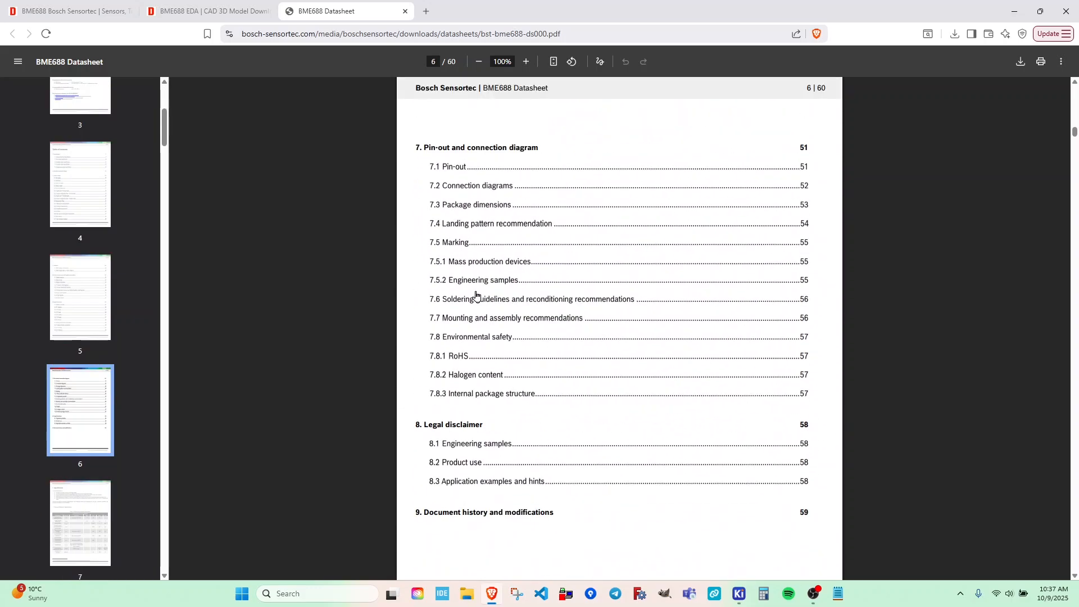
click(459, 169)
scroll(538, 256, up, 2)
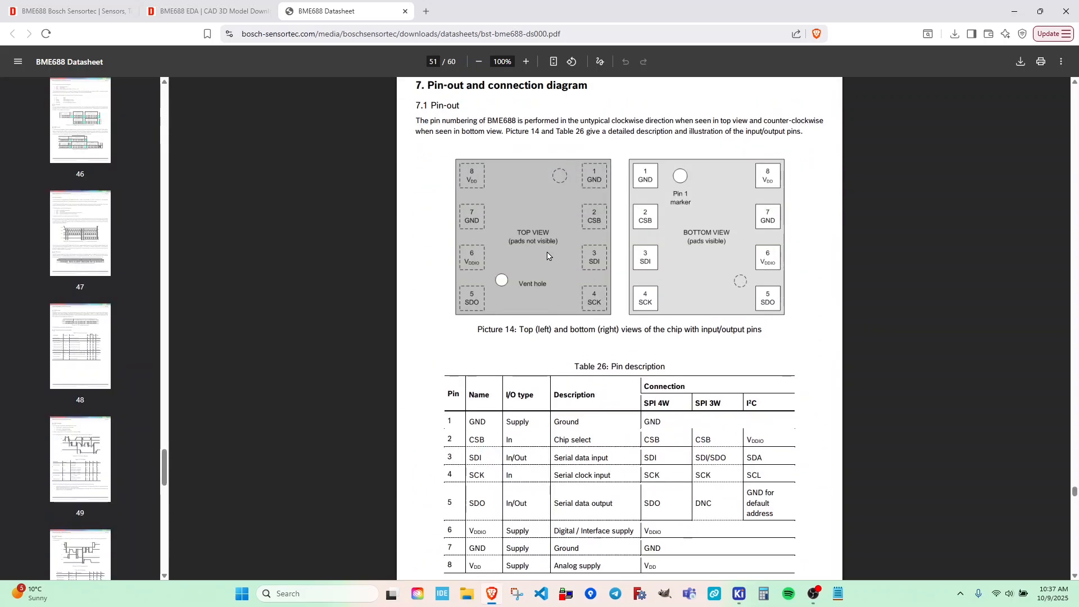
scroll(594, 251, down, 1)
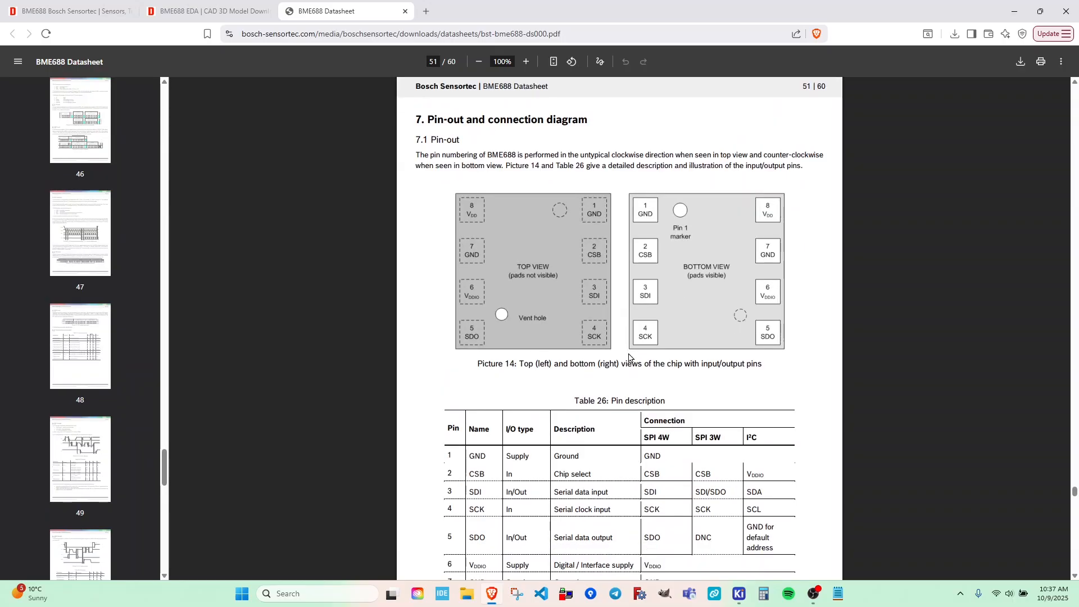
drag(479, 154, 573, 158)
drag(803, 166, 432, 155)
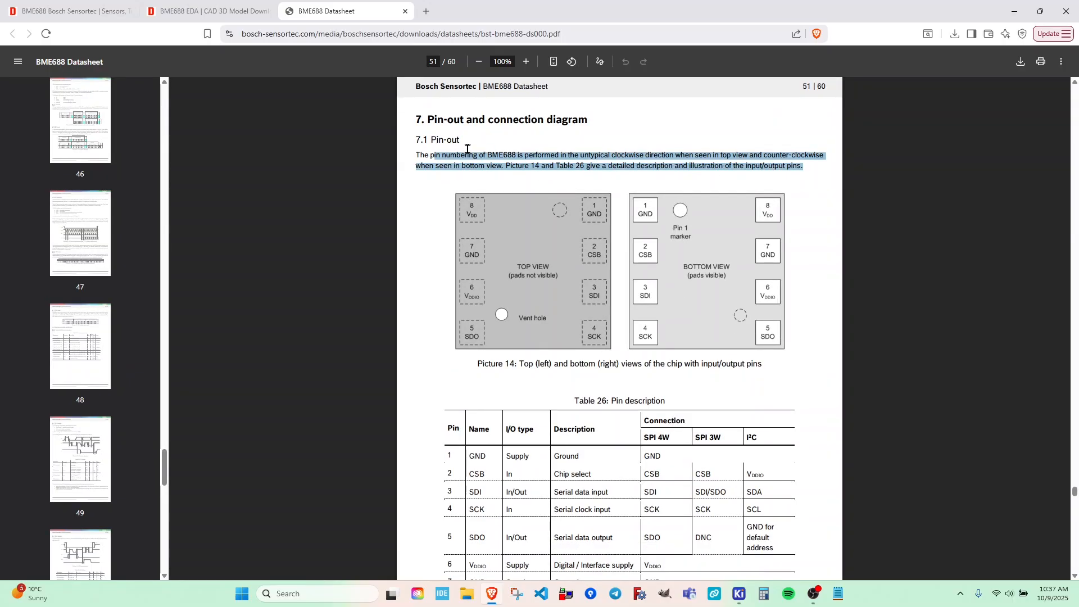
click(579, 159)
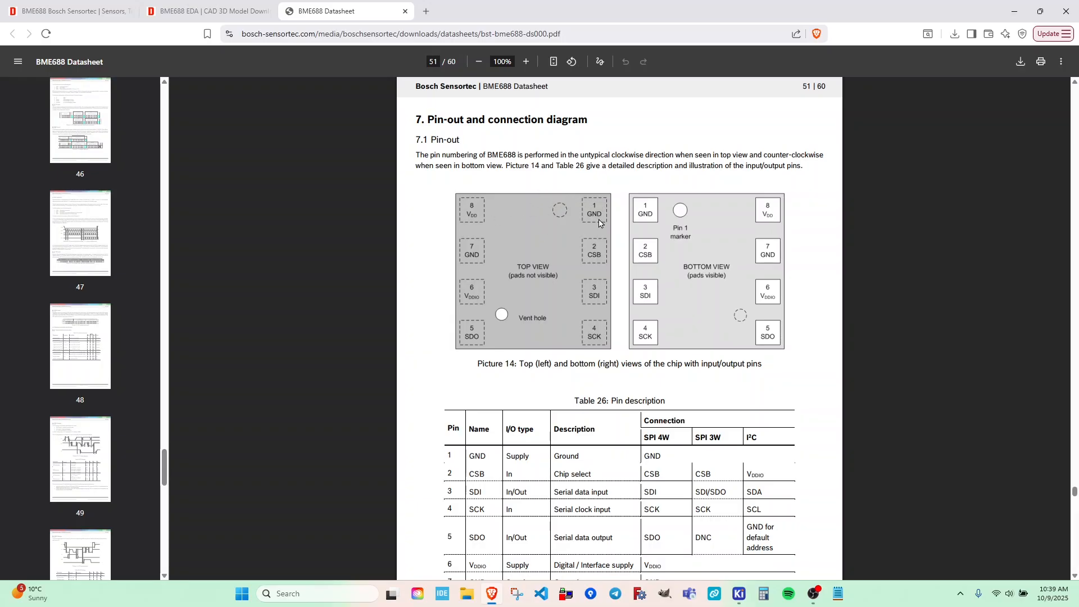
- Return to the Symbol Editor and define a new pin named GND with number 1 and electrical type Bidirectional
key(alt+Tab)
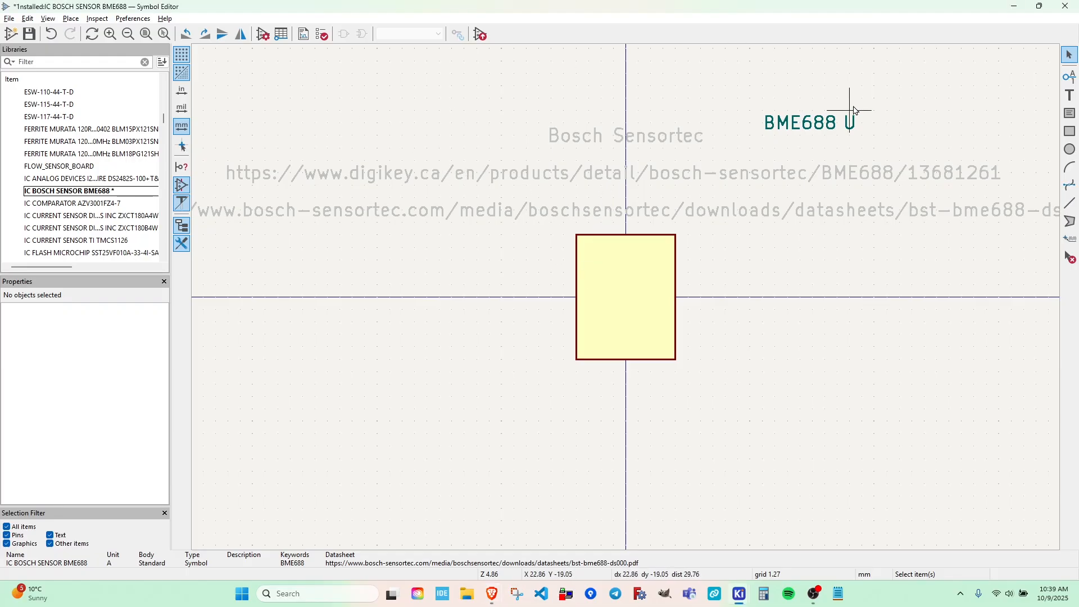
click(1069, 81)
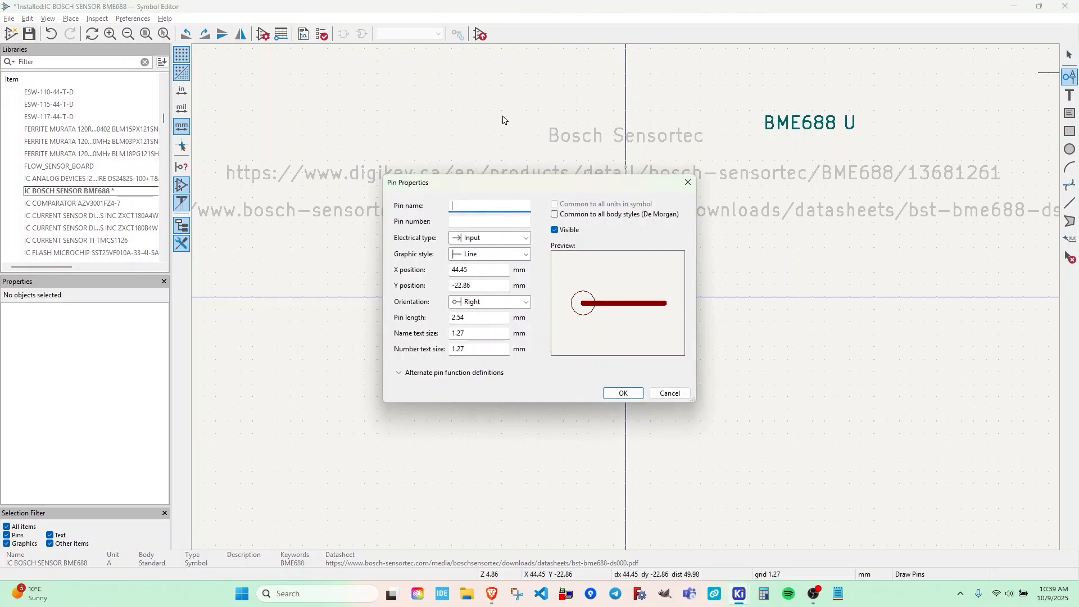
text(GND)
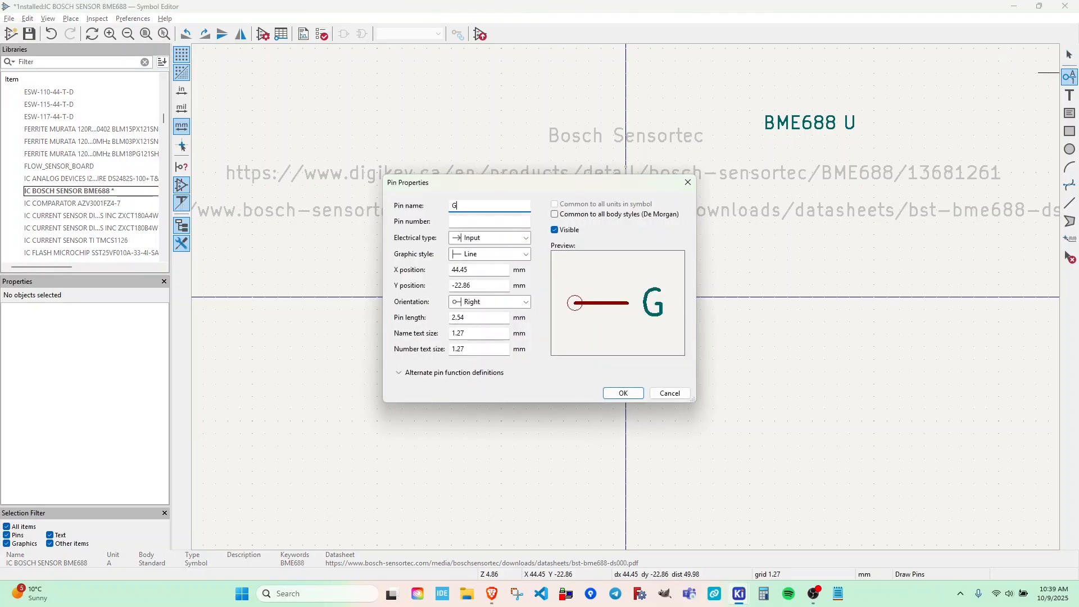
click(475, 221)
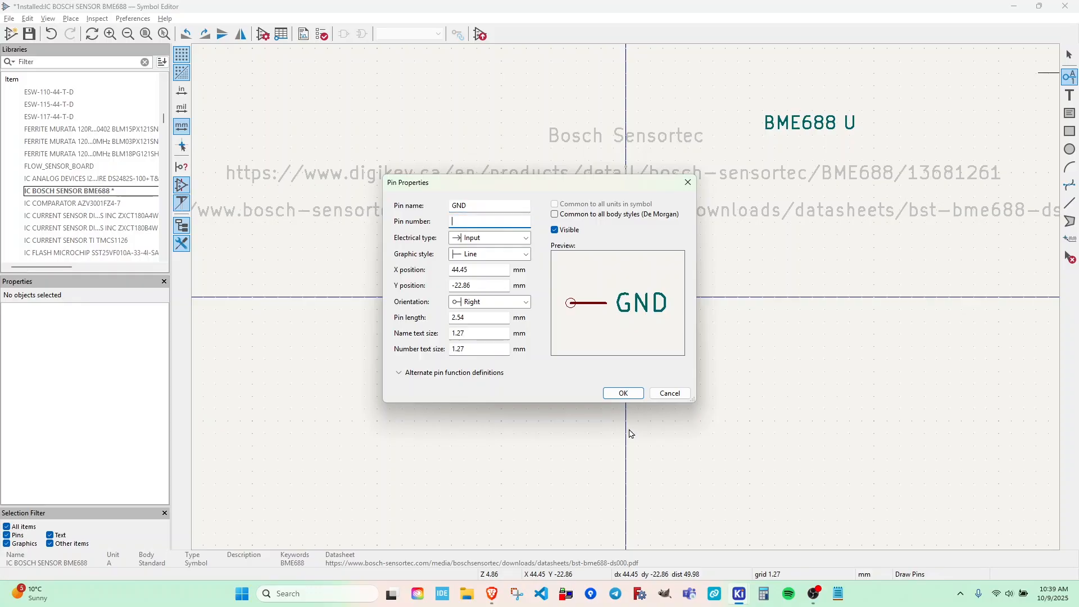
text(1)
key(alt+Tab)
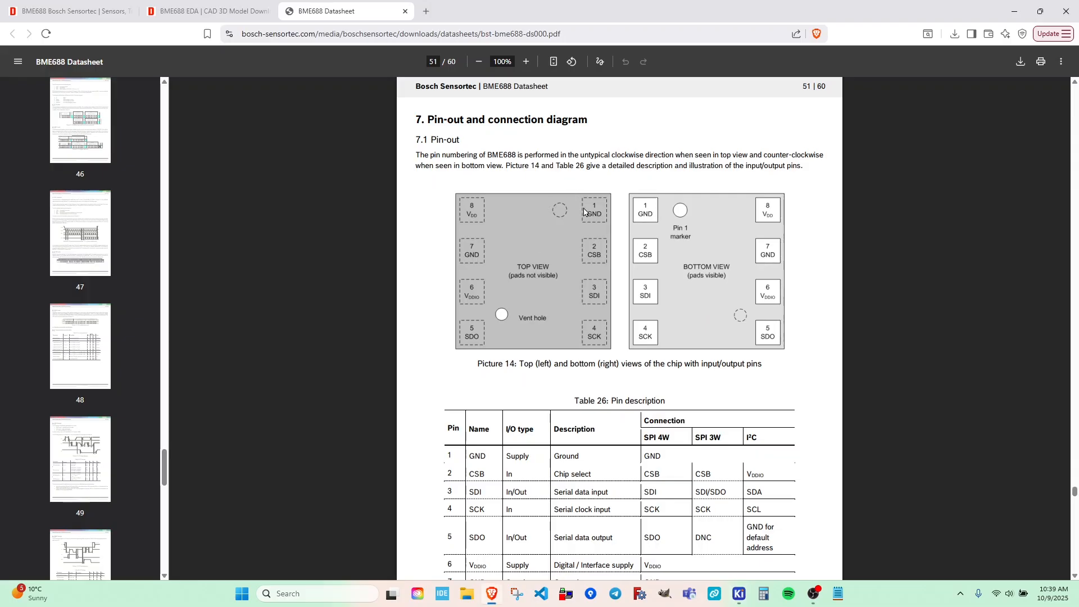
key(alt+Tab)
click(526, 239)
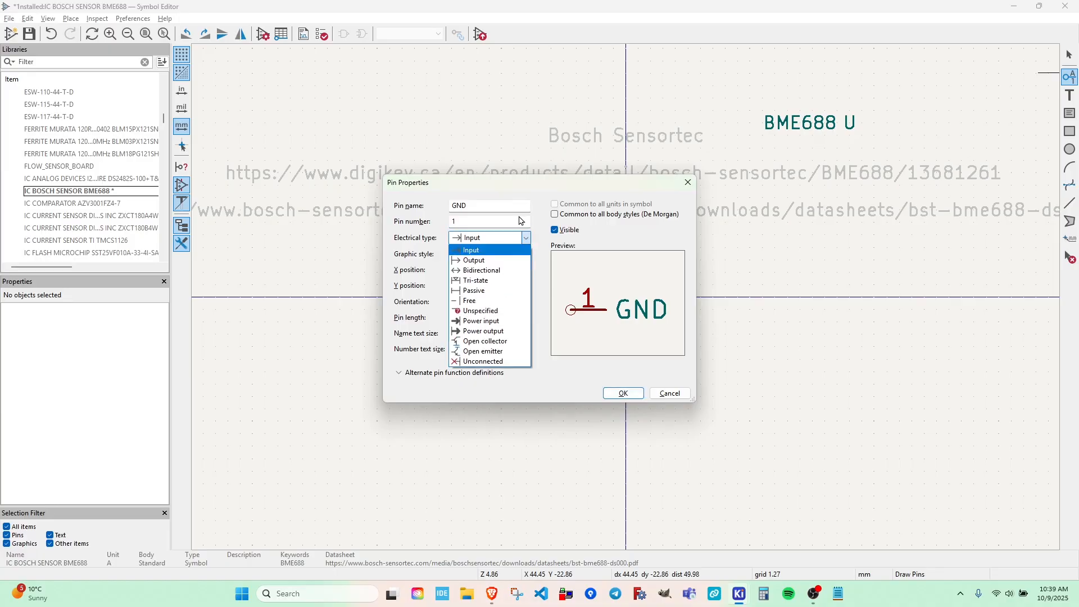
click(468, 270)
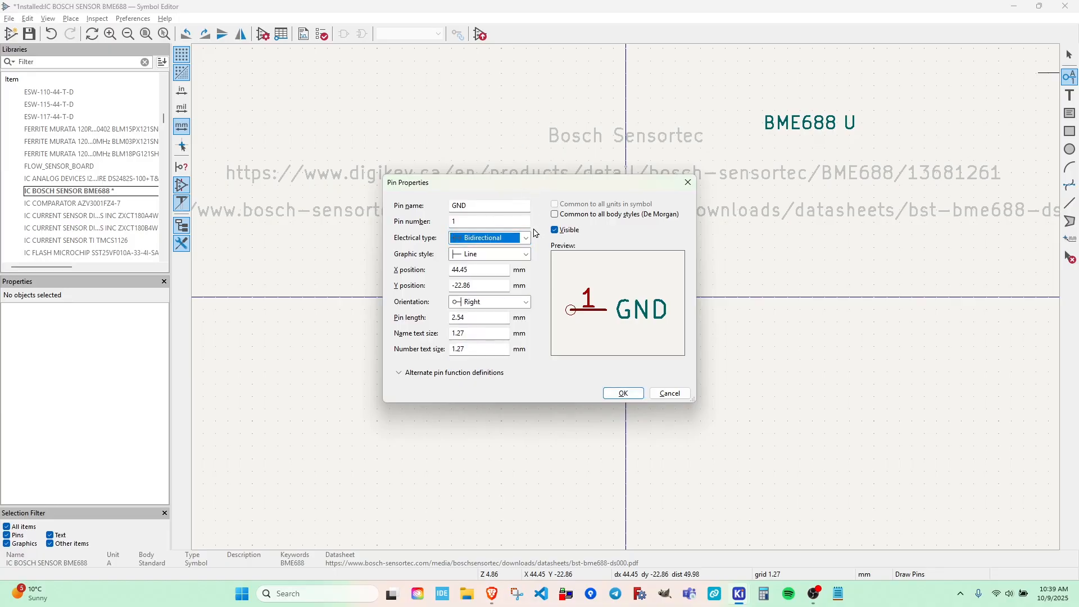
click(526, 238)
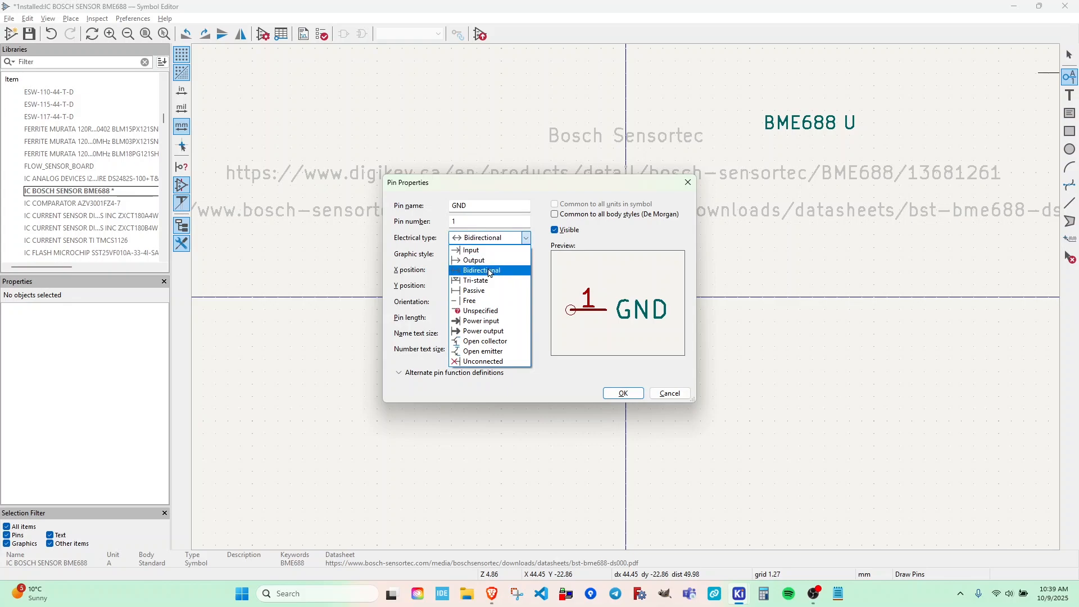
click(488, 271)
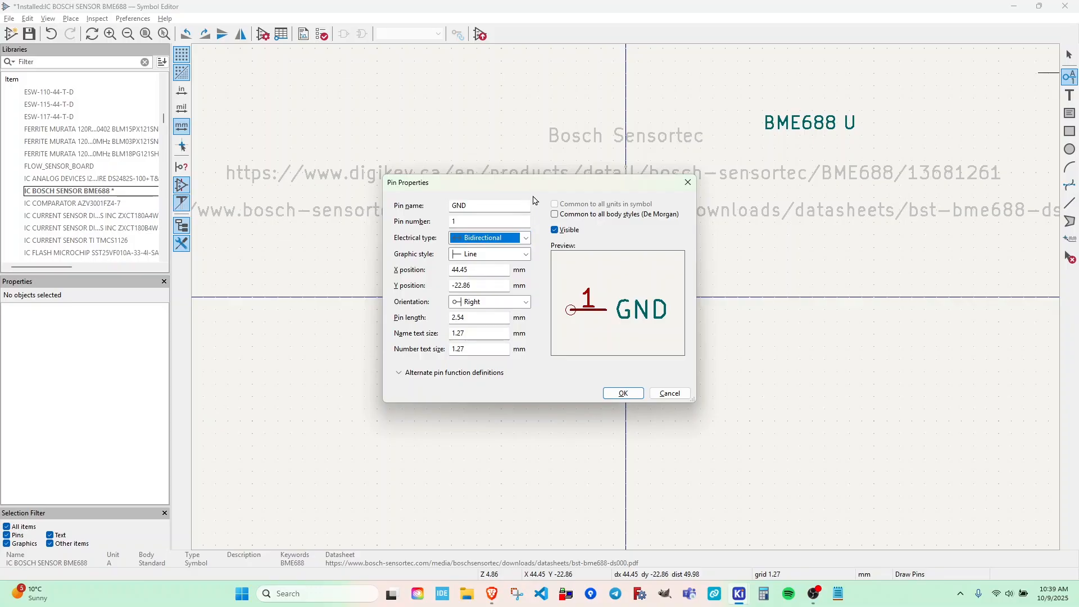
- Set the GND pin's length to 5.08 mm, mirror it horizontally, and place it near the top of the body's right edge
click(480, 318)
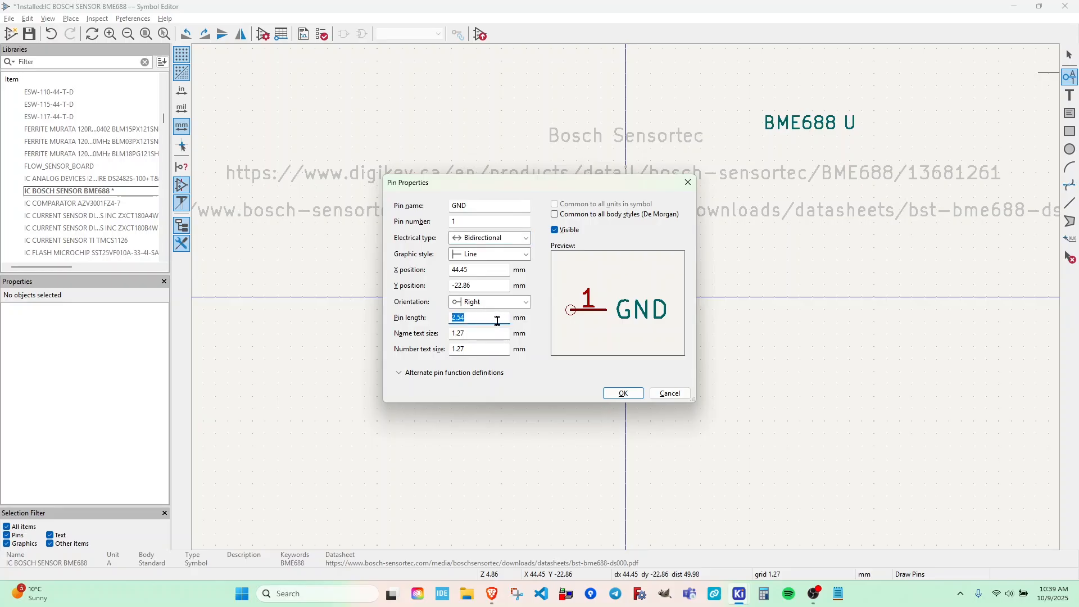
text(5.08)
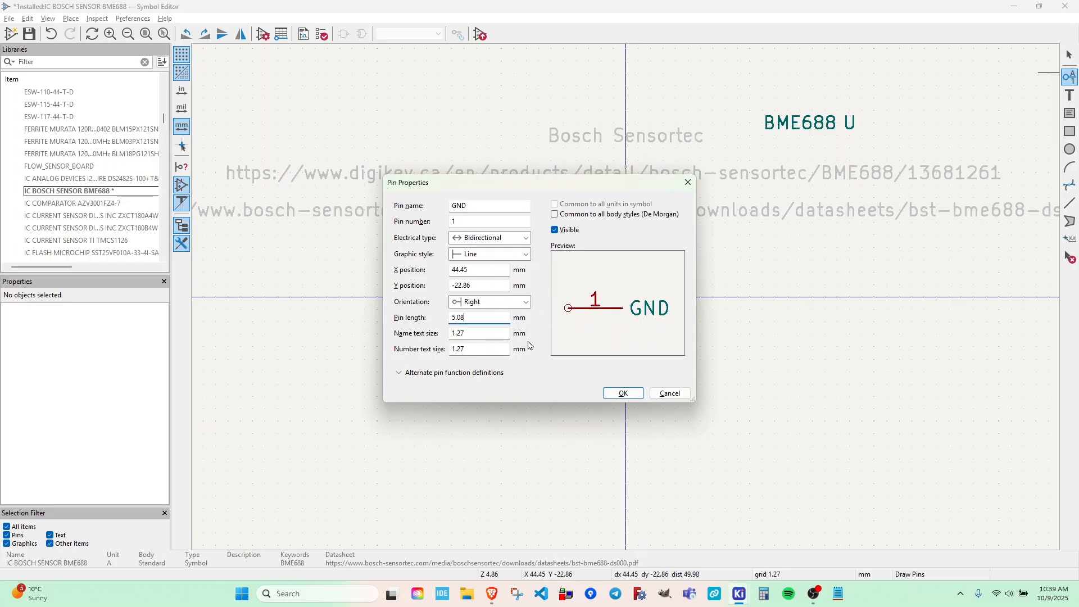
click(619, 396)
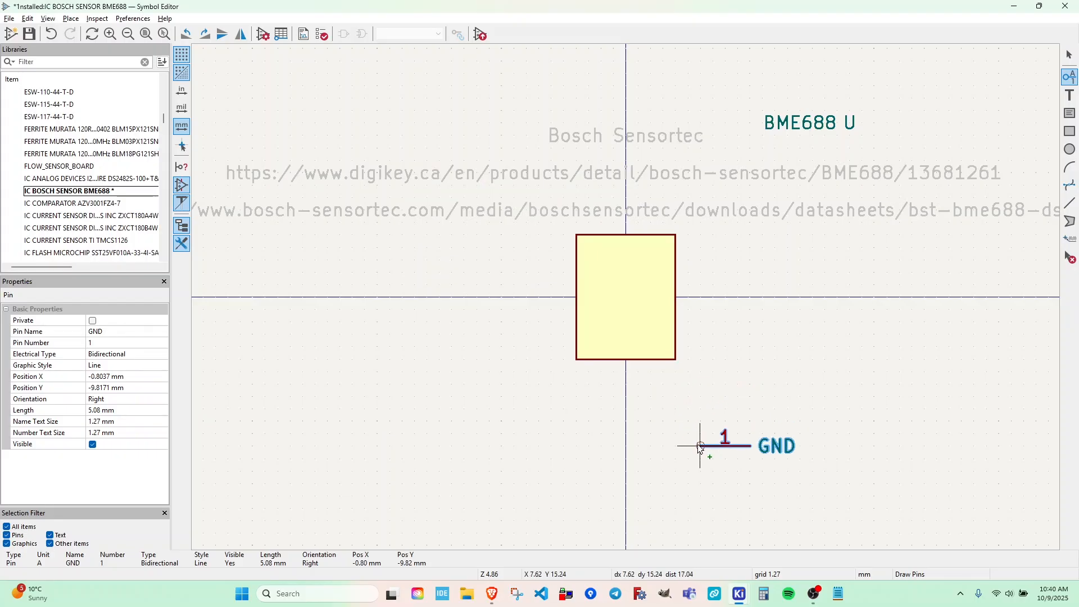
key(x)
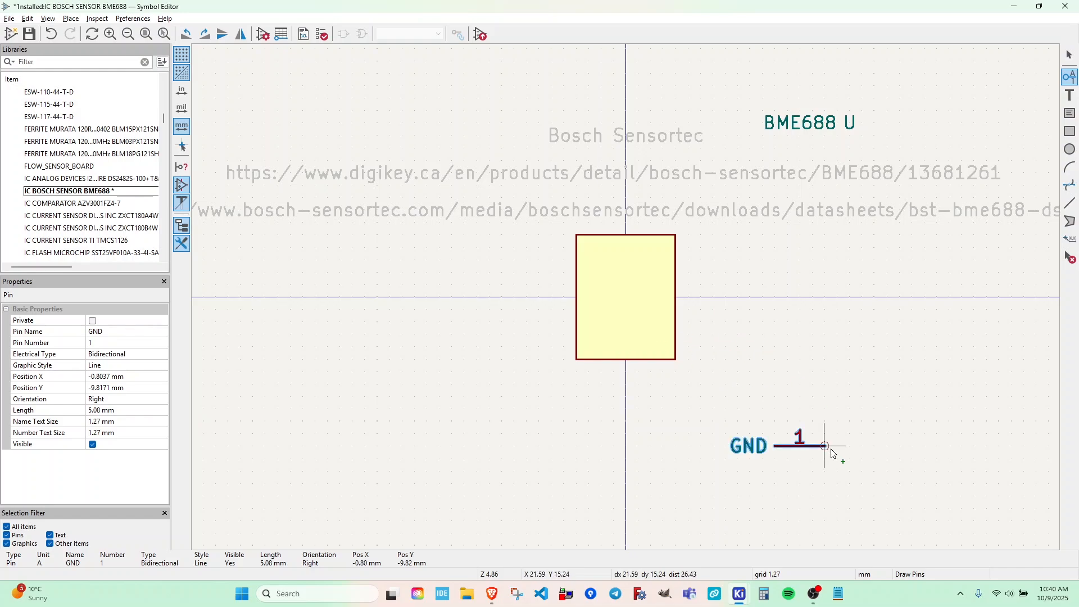
click(725, 260)
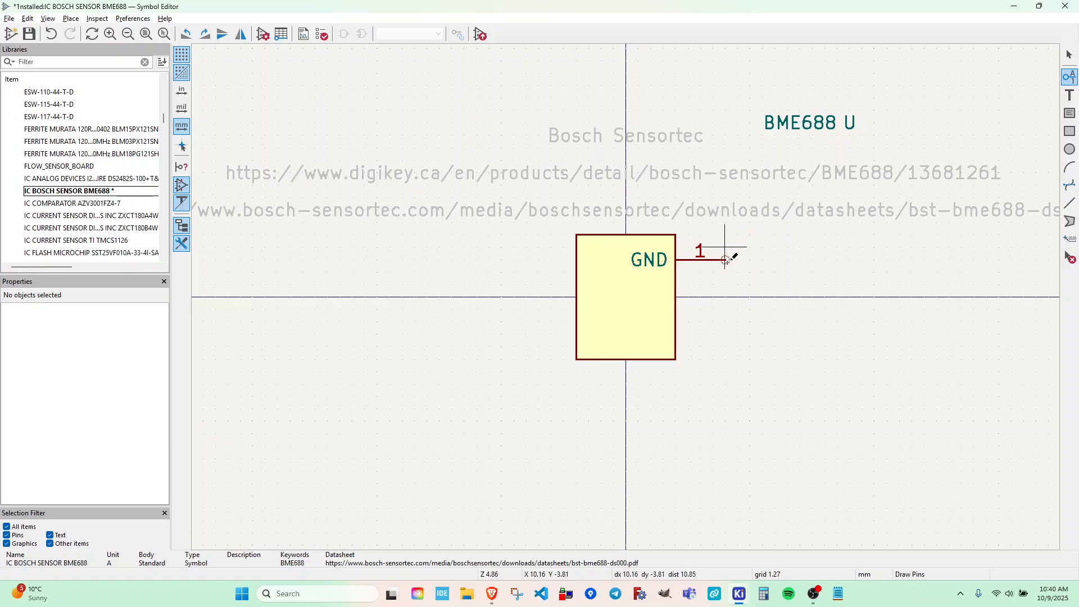
key(Escape)
- Switch to the datasheet and examine the CSB, SDI and SCK rows of the pin description in Table 26
key(alt+Tab)
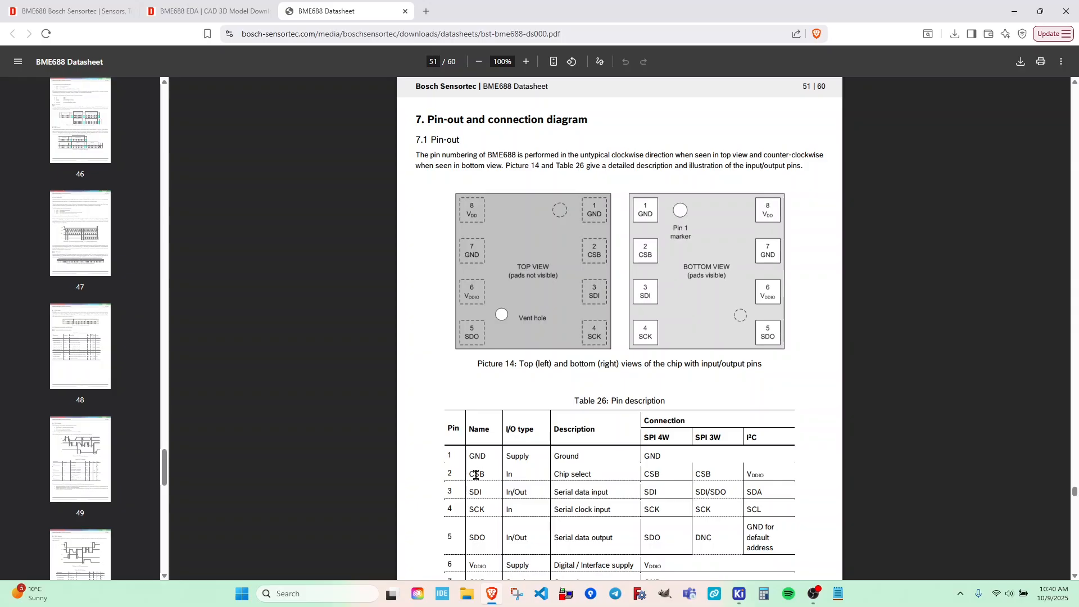
drag(467, 473, 740, 475)
click(740, 477)
drag(467, 492, 773, 513)
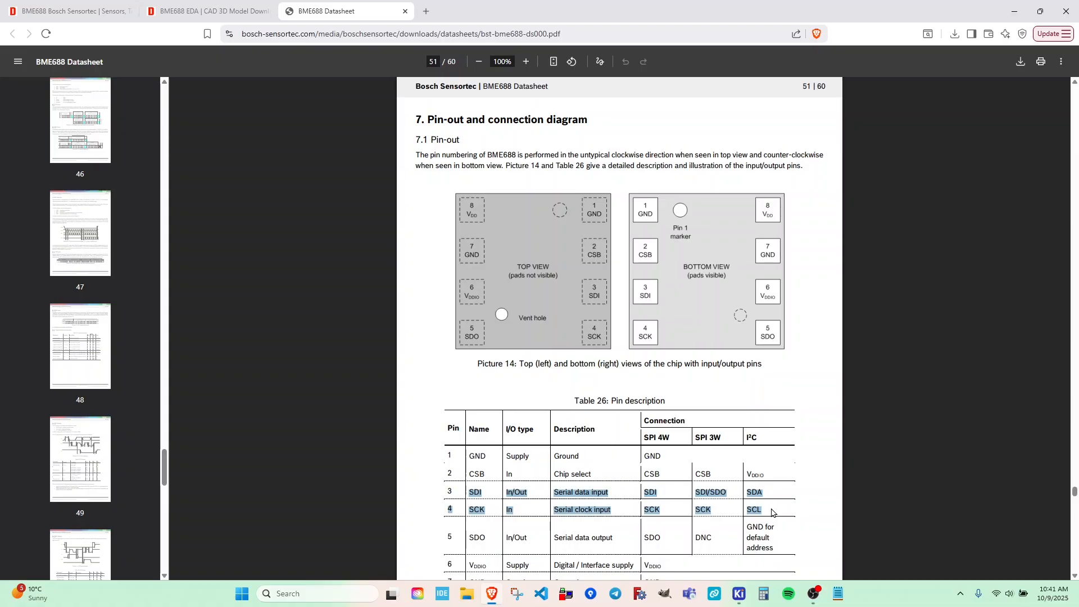
click(771, 510)
scroll(495, 409, down, 1)
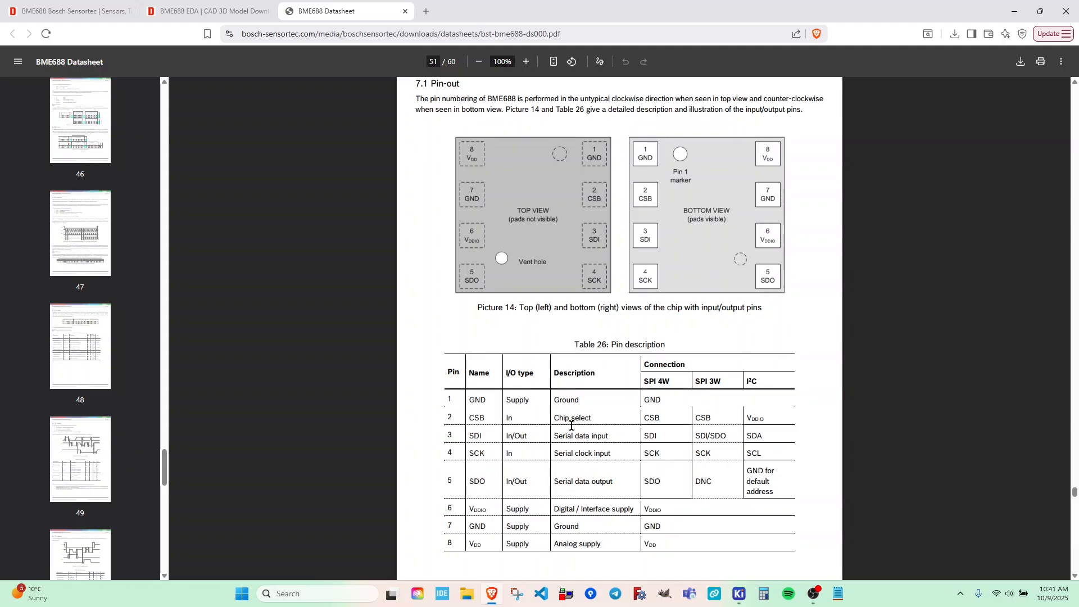
drag(609, 452, 553, 453)
click(573, 453)
drag(470, 418, 586, 419)
click(589, 419)
drag(556, 417, 592, 418)
click(590, 417)
drag(595, 418, 473, 417)
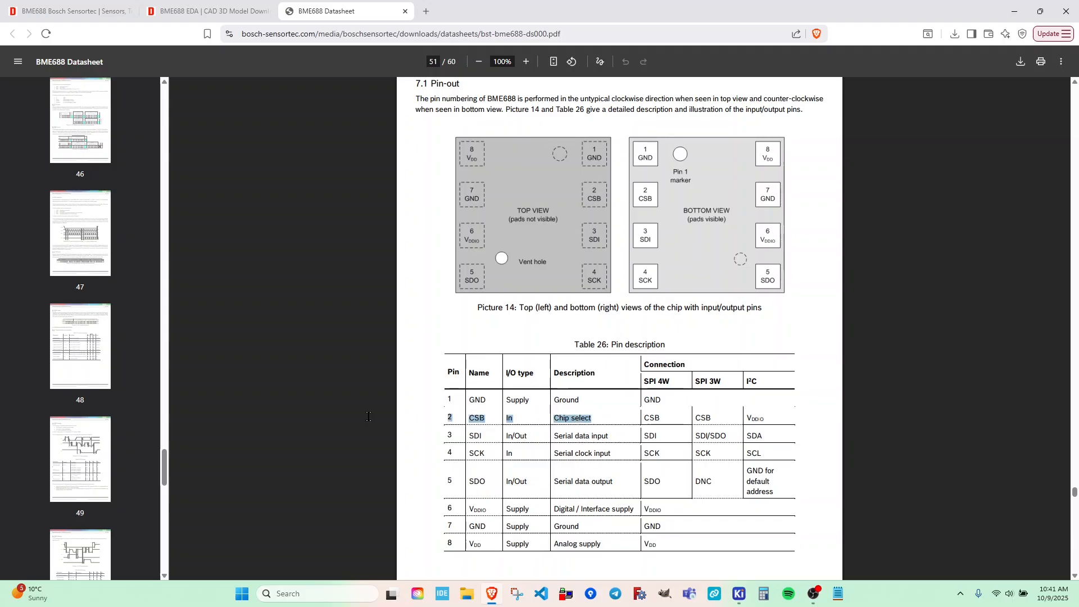
click(585, 417)
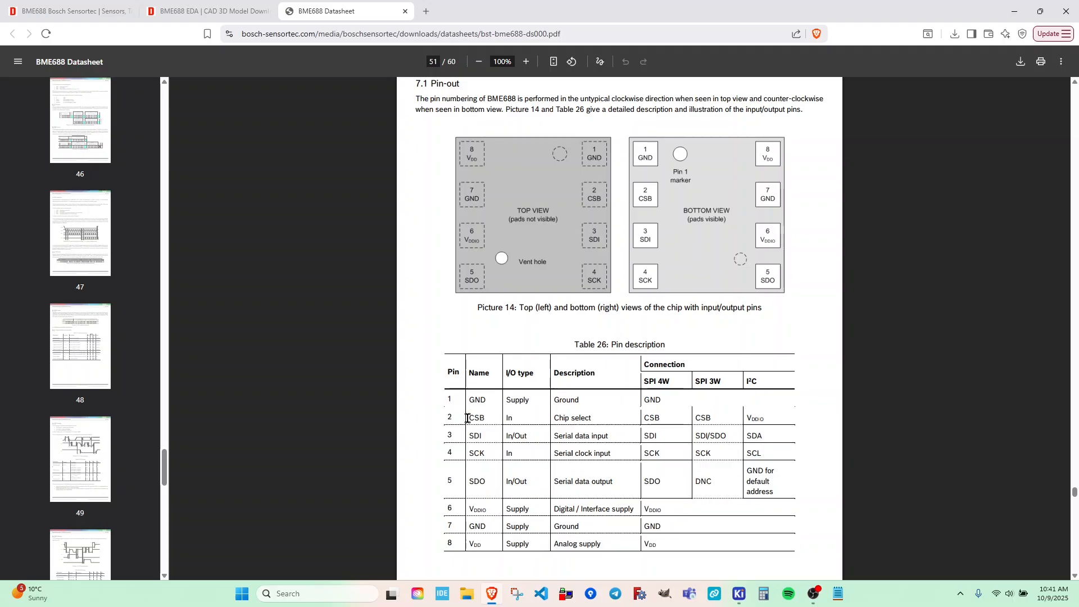
drag(467, 418, 593, 417)
click(494, 426)
- Compare the CSB pin's I²C connection with the VDDIO supply row in Table 26, and return to the Symbol Editor
scroll(674, 393, down, 2)
scroll(748, 347, up, 1)
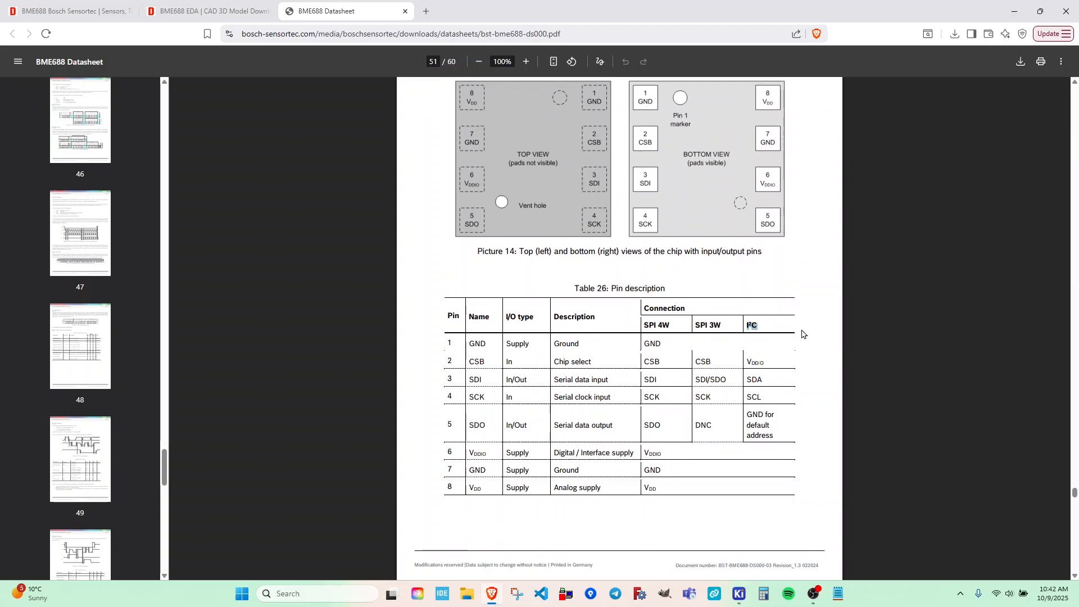
drag(747, 361, 780, 427)
click(663, 327)
drag(767, 362, 747, 363)
click(764, 362)
drag(469, 456, 512, 452)
click(512, 452)
drag(641, 454, 667, 452)
click(667, 452)
drag(468, 362, 486, 361)
click(486, 362)
drag(747, 362, 762, 364)
click(776, 369)
key(alt+Tab)
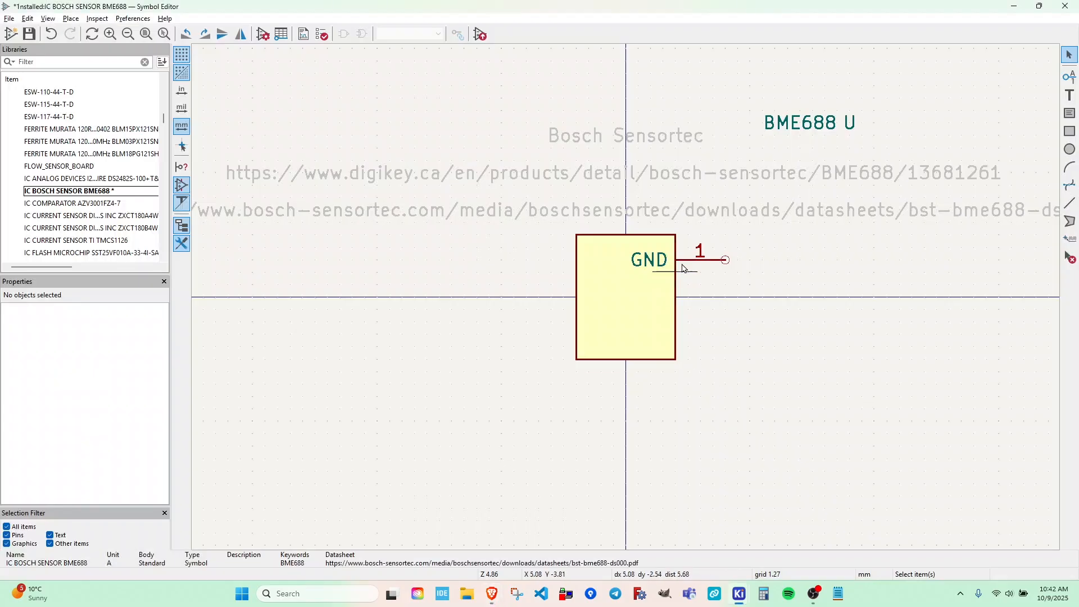
- Duplicate the GND pin below it on the body's right edge, naming the copy CSB/VDDIO with pin number 2
click(698, 258)
key(ctrl+d)
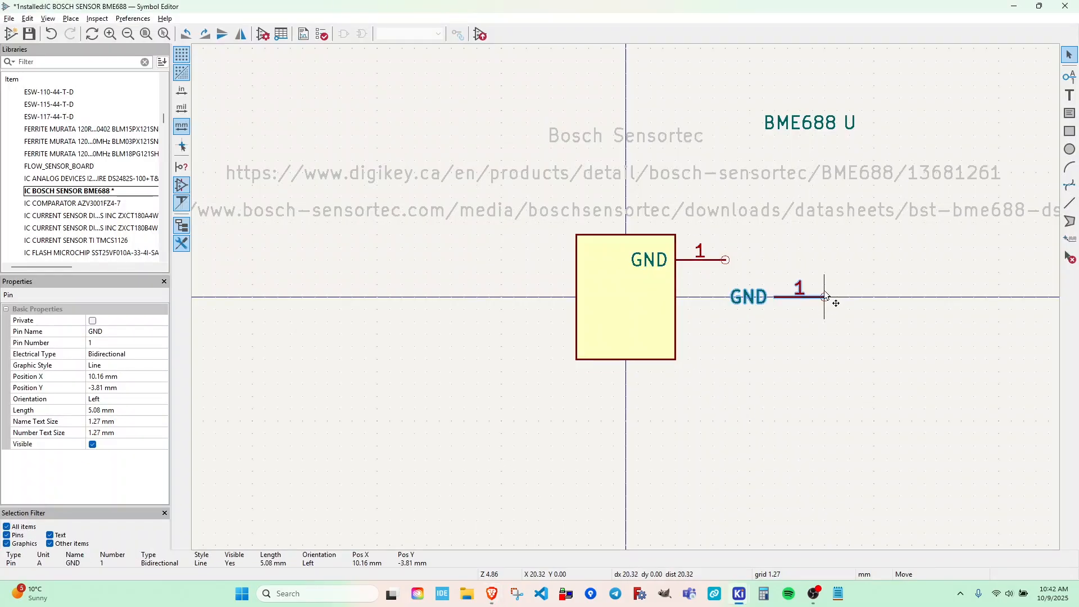
click(724, 296)
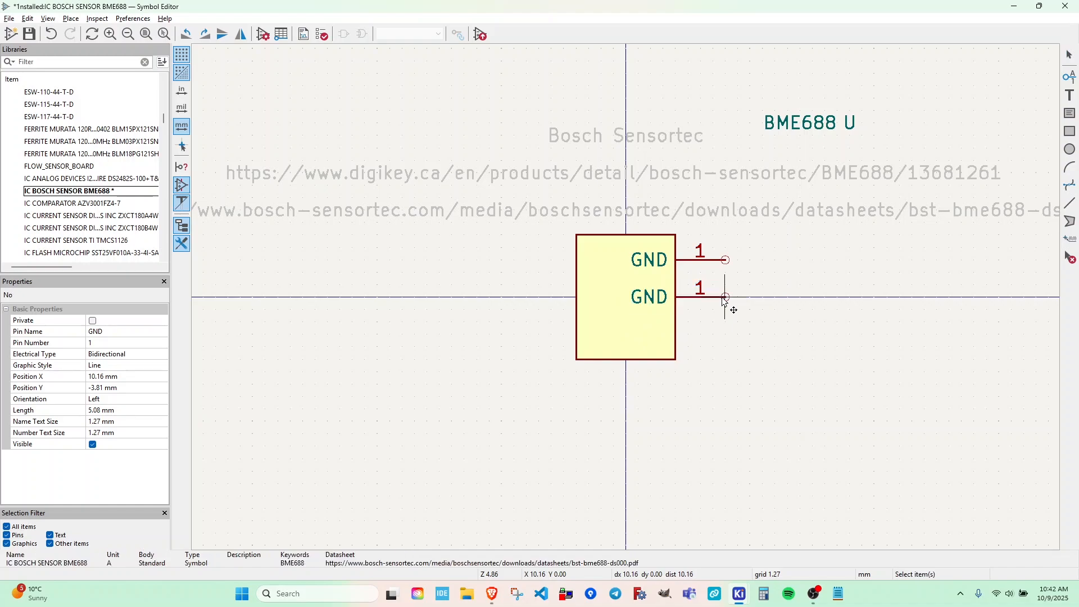
key(e)
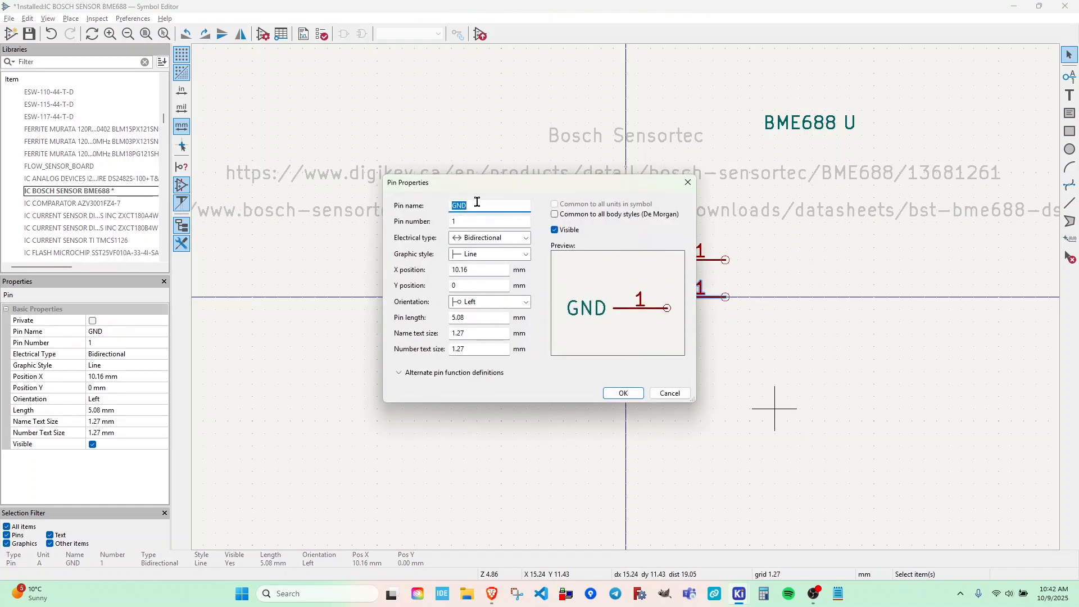
text(CSB/VDDIO)
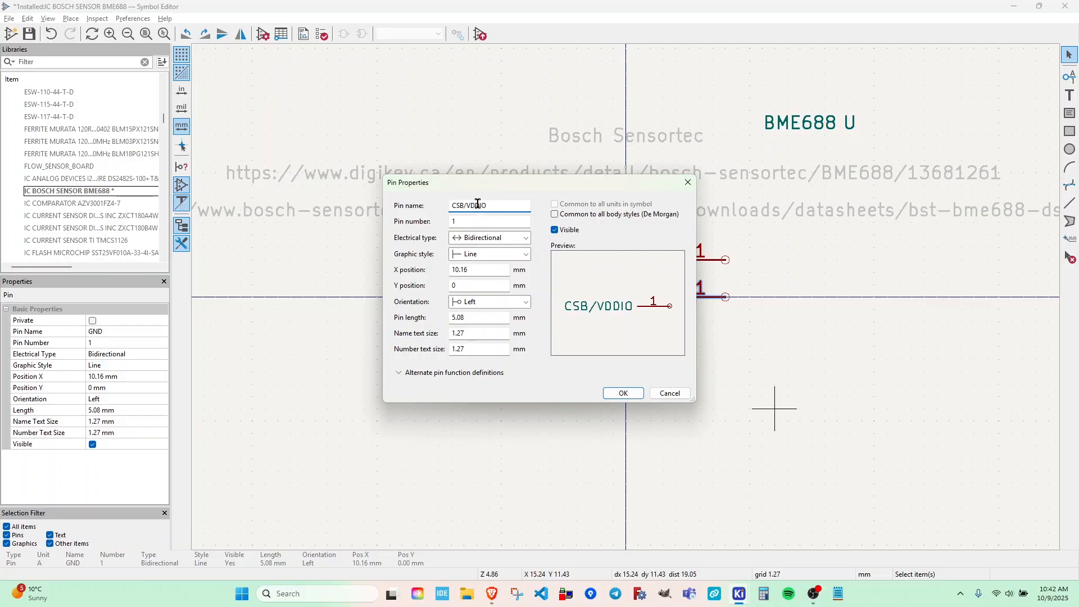
double_click(461, 219)
text(2)
key(Return)
- Move the GND and CSB/VDDIO pins together away from the body, into the empty area on its right
click(629, 344)
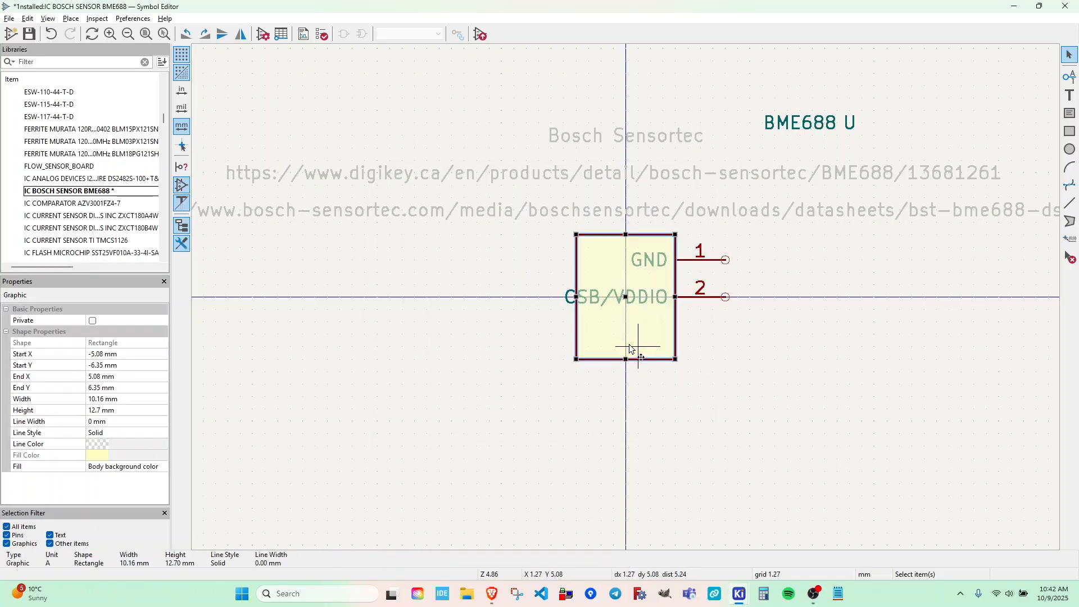
click(709, 298)
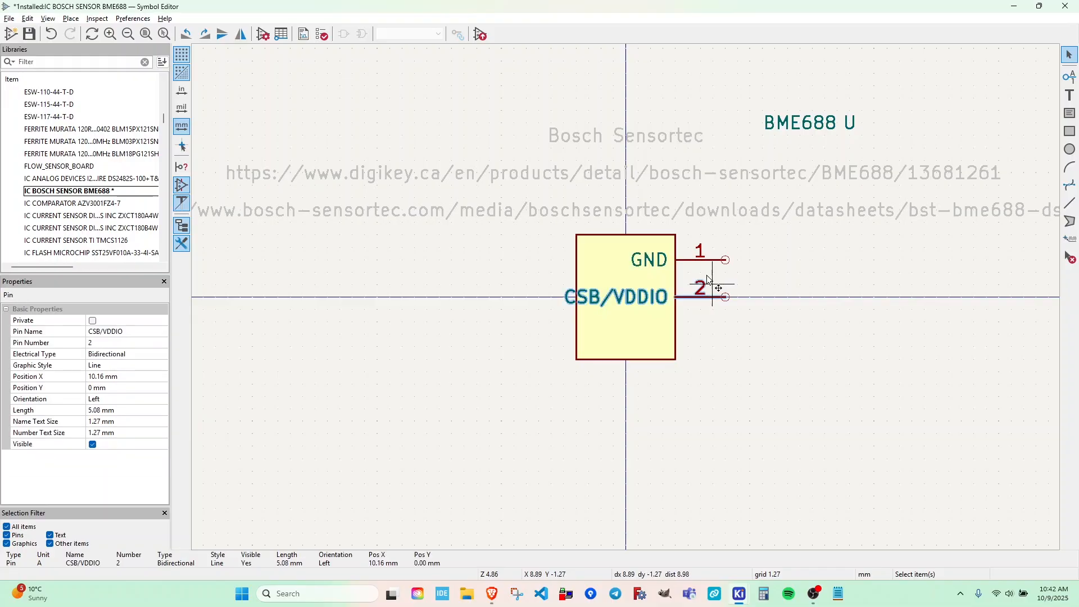
shift+click(707, 265)
drag(708, 270, 907, 294)
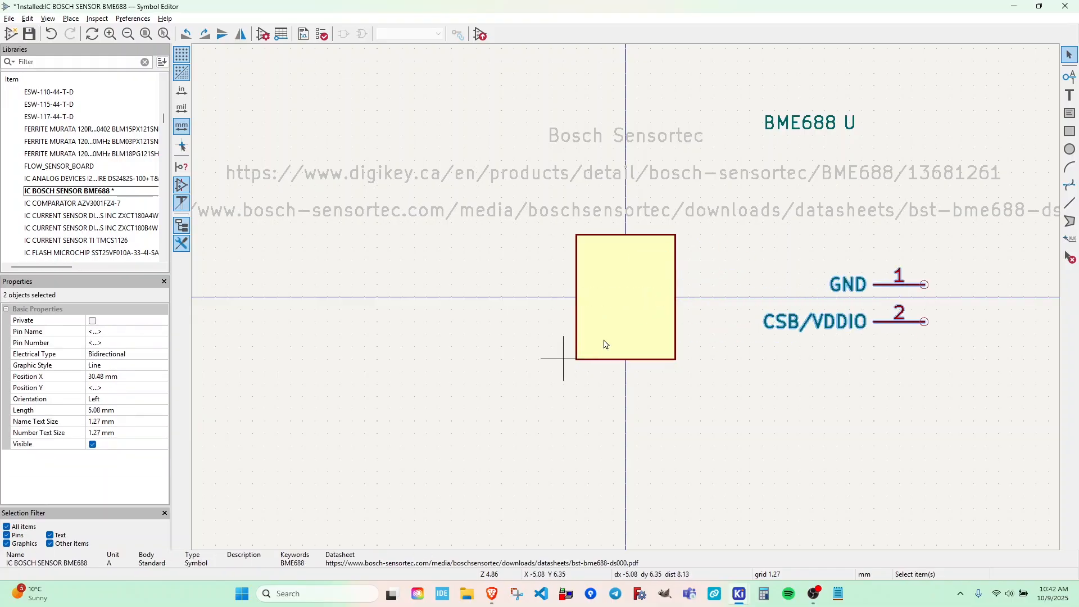
- Enlarge the symbol body to 17.78 mm wide and 20.32 mm high, and centre it on the origin
click(606, 341)
drag(579, 366, 479, 436)
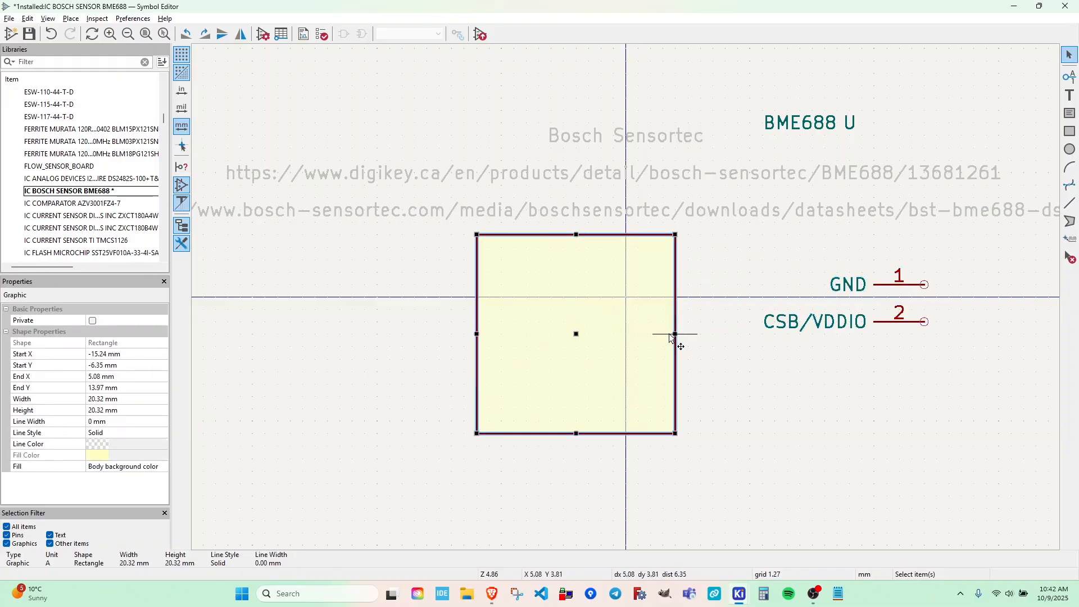
drag(683, 344, 663, 333)
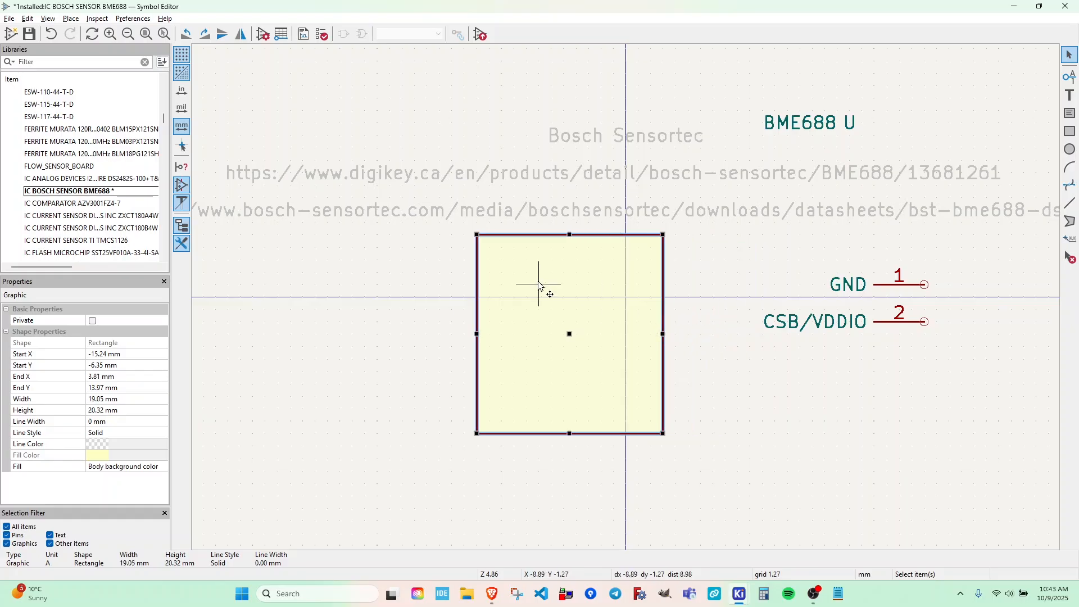
drag(551, 291, 655, 284)
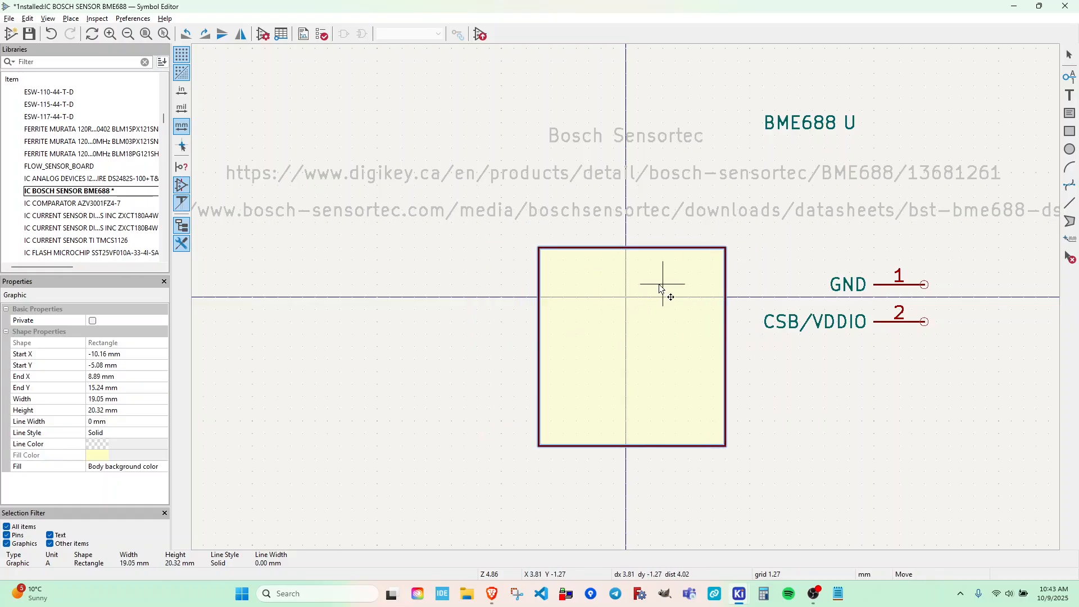
drag(726, 346, 712, 346)
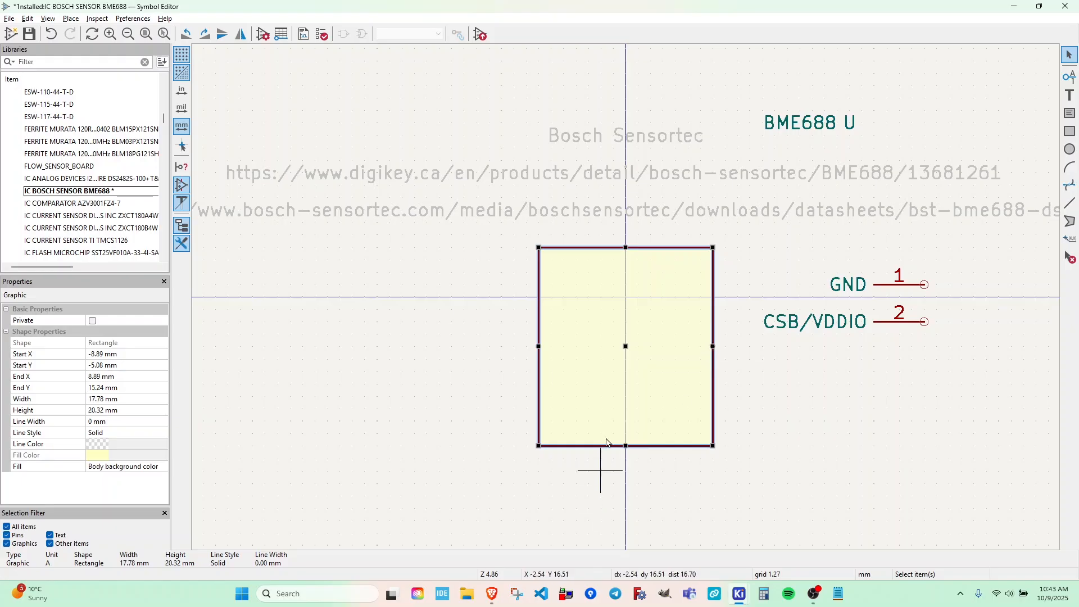
drag(624, 372, 625, 321)
- Rename pin 2 as ~{CS}/VDDIO so that CS carries an overbar
click(836, 323)
key(e)
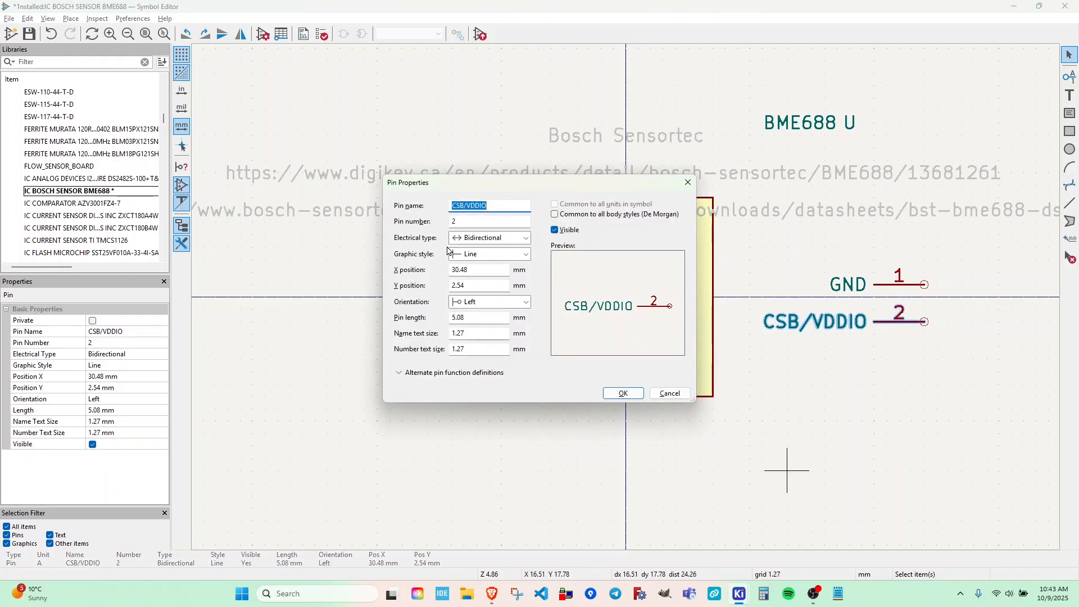
key(BackSpace)
key(BackSpace)
key(BackSpace)
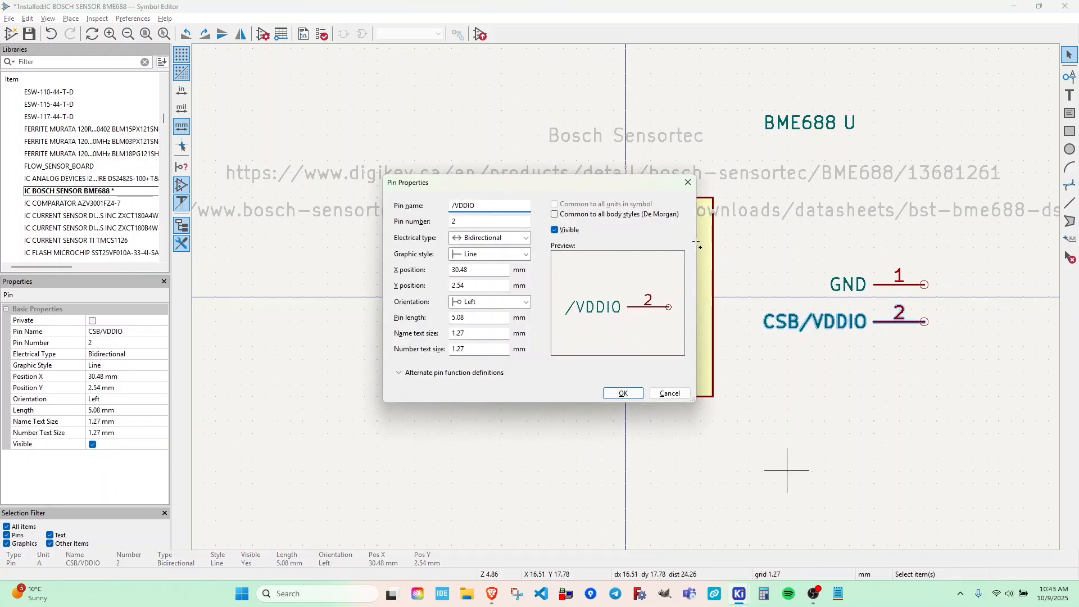
text(~{)
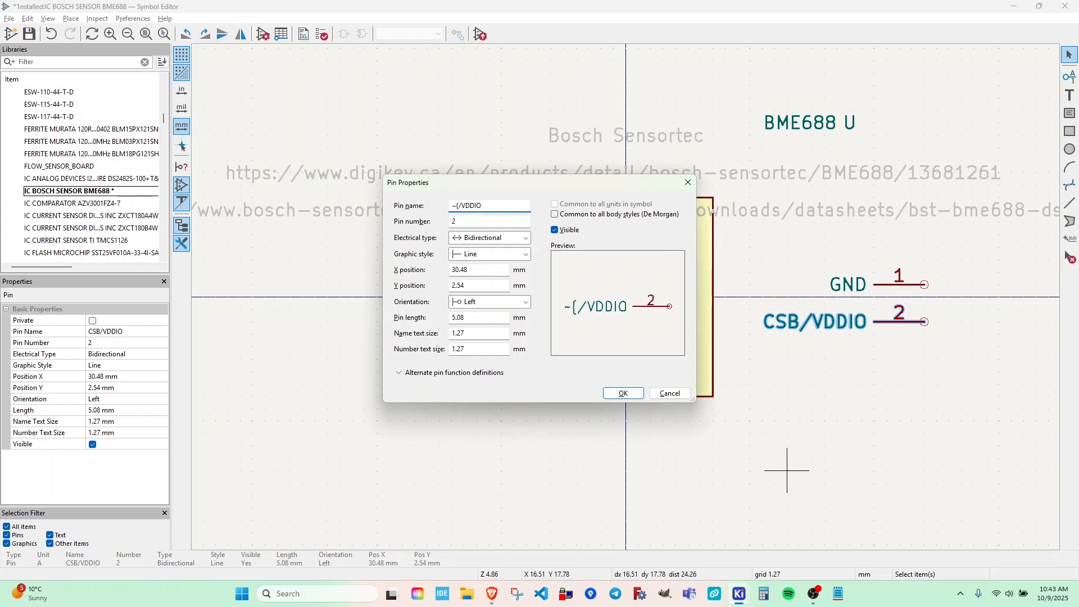
text(})
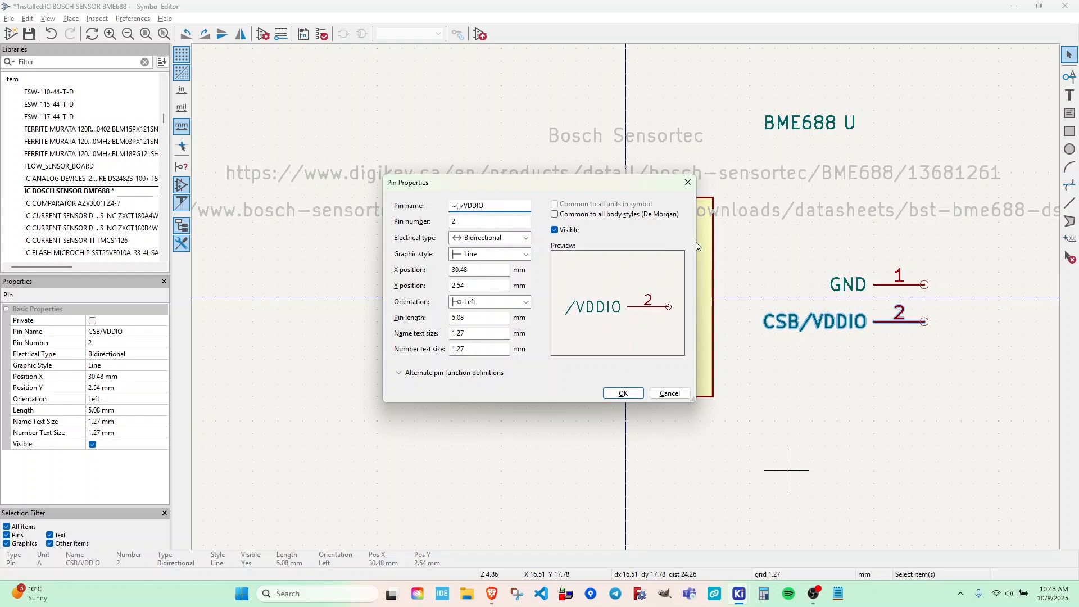
text(CS)
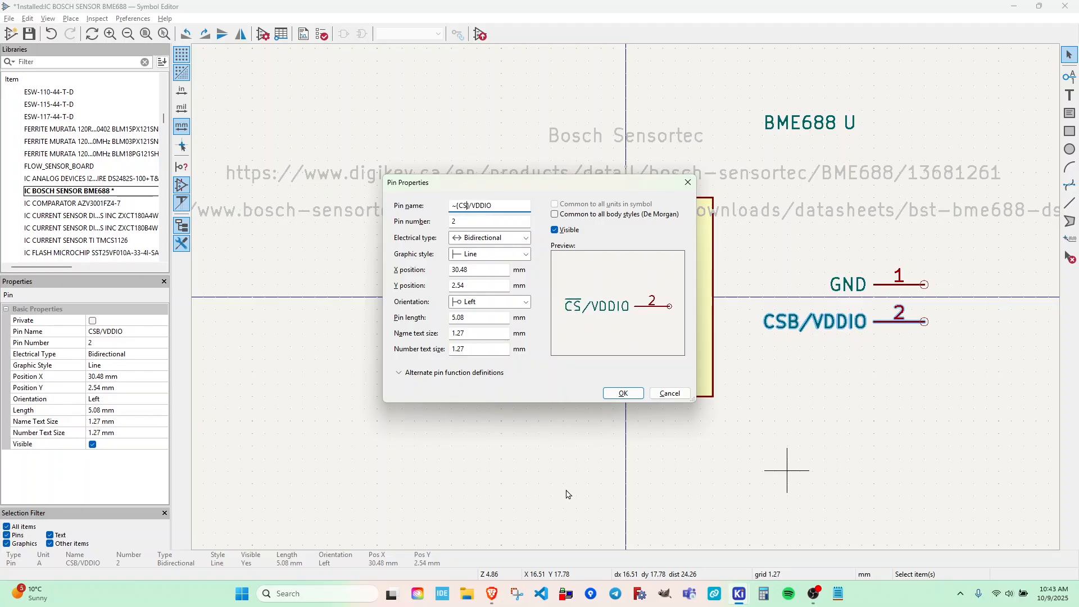
click(622, 393)
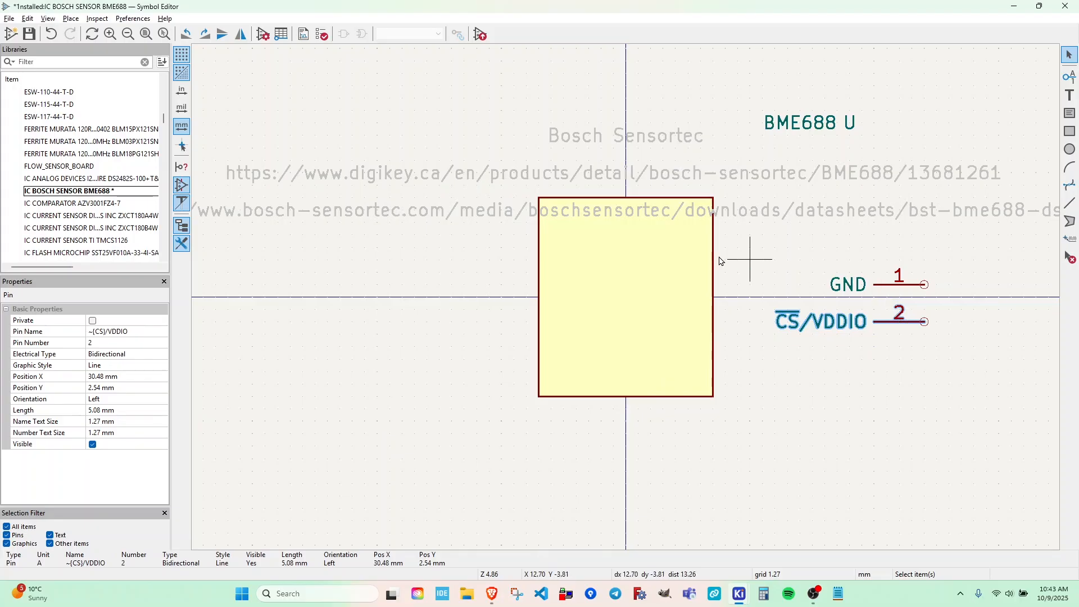
- Move the GND and CS/VDDIO pins together onto the upper part of the body's right edge
drag(724, 264, 874, 373)
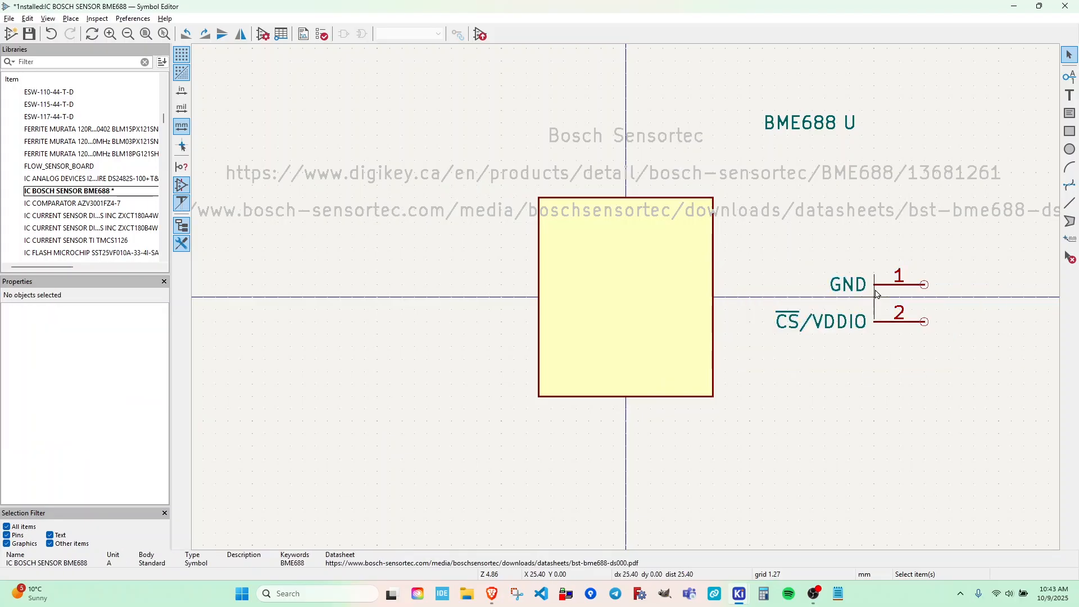
click(898, 324)
shift+click(895, 285)
drag(895, 285, 762, 222)
click(648, 260)
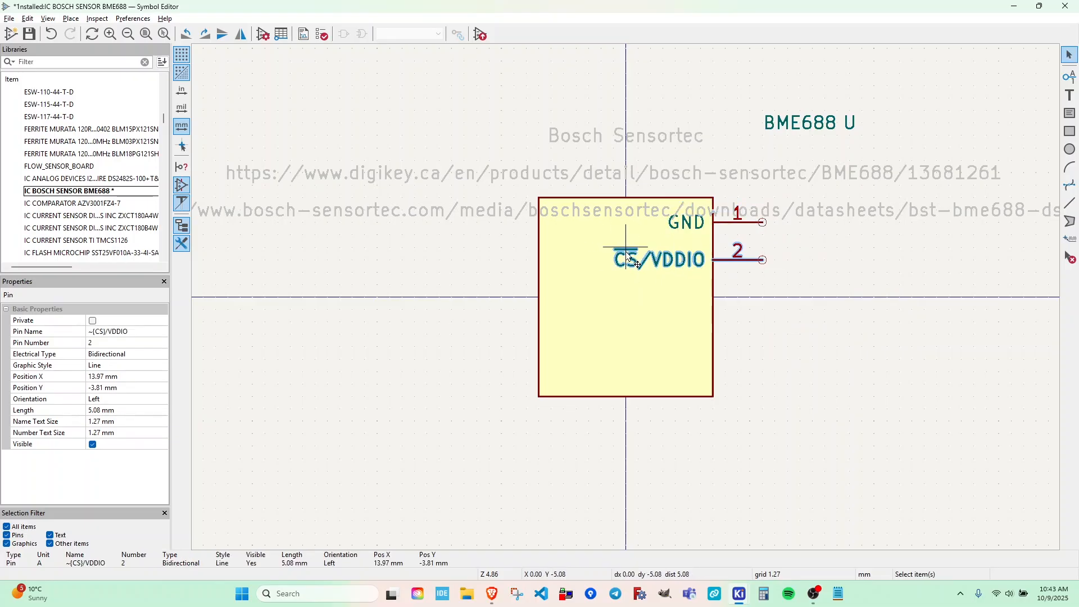
click(782, 378)
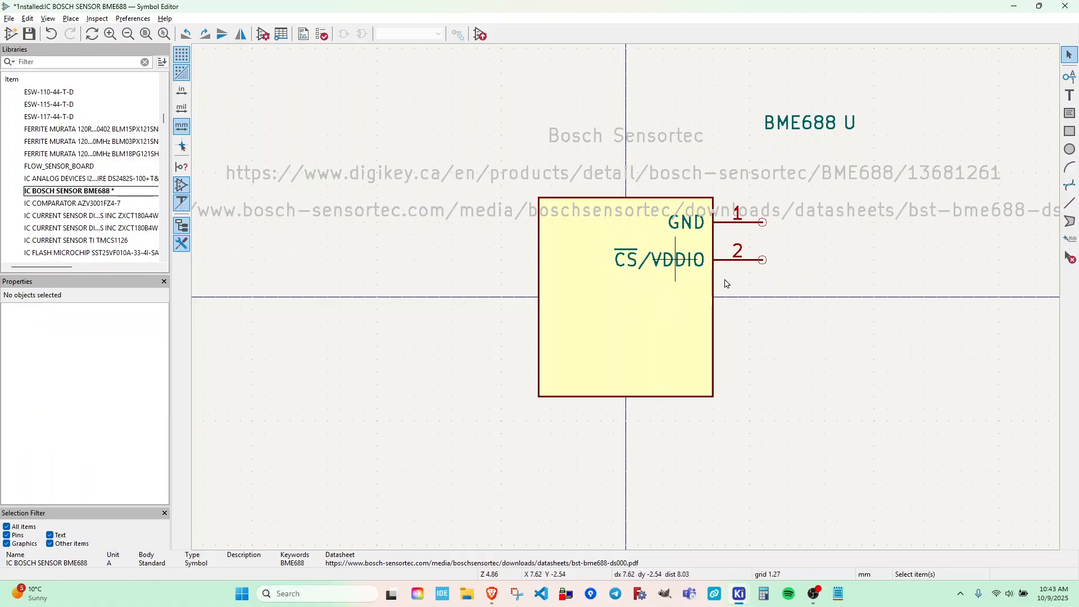
- Switch to the datasheet, examine the SPI and I²C connections of SDI and SCK in Table 26, and return to the Symbol Editor
key(alt+Tab)
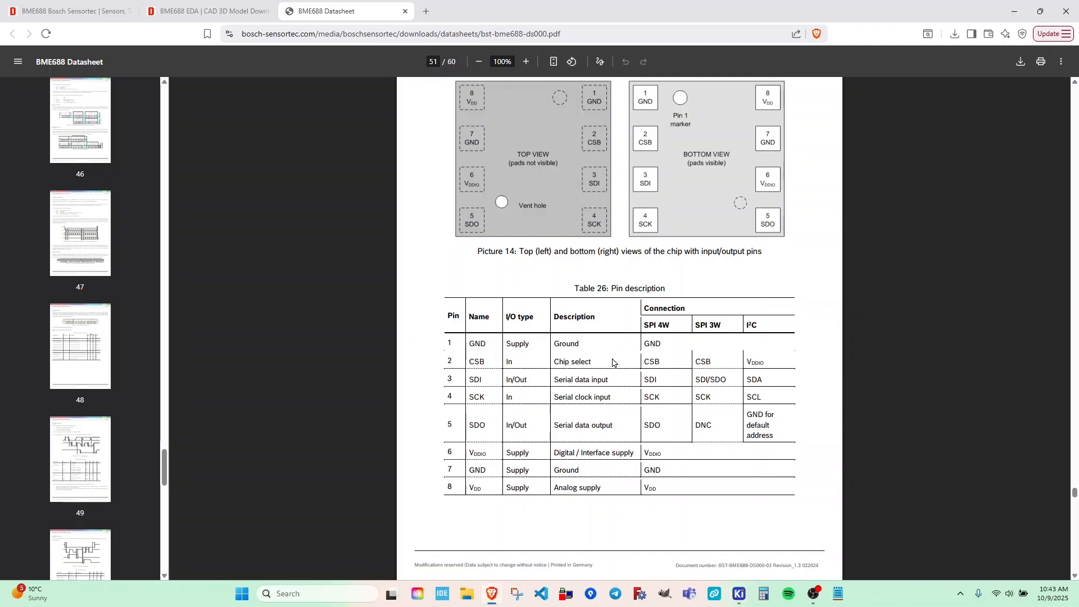
drag(470, 378, 473, 375)
click(482, 377)
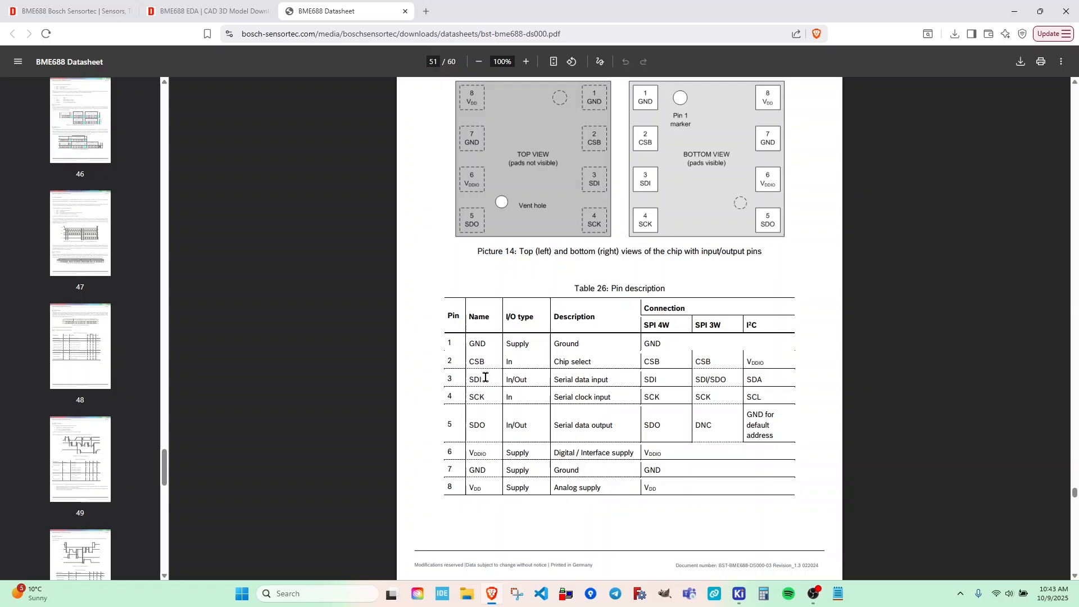
double_click(759, 377)
click(761, 378)
double_click(750, 395)
click(758, 397)
drag(755, 397, 747, 397)
click(758, 397)
drag(664, 362, 638, 362)
click(642, 357)
key(alt+Tab)
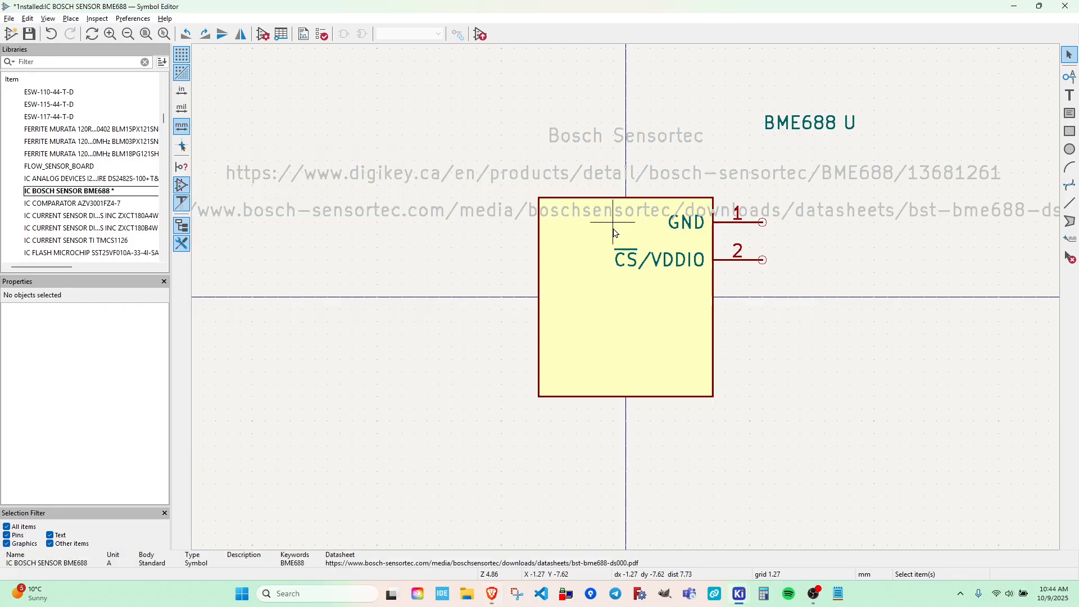
- Duplicate the CS/VDDIO pin below it on the body's right edge, naming the copy SDI/SDA with pin number 3 per the datasheet
click(741, 259)
key(ctrl+d)
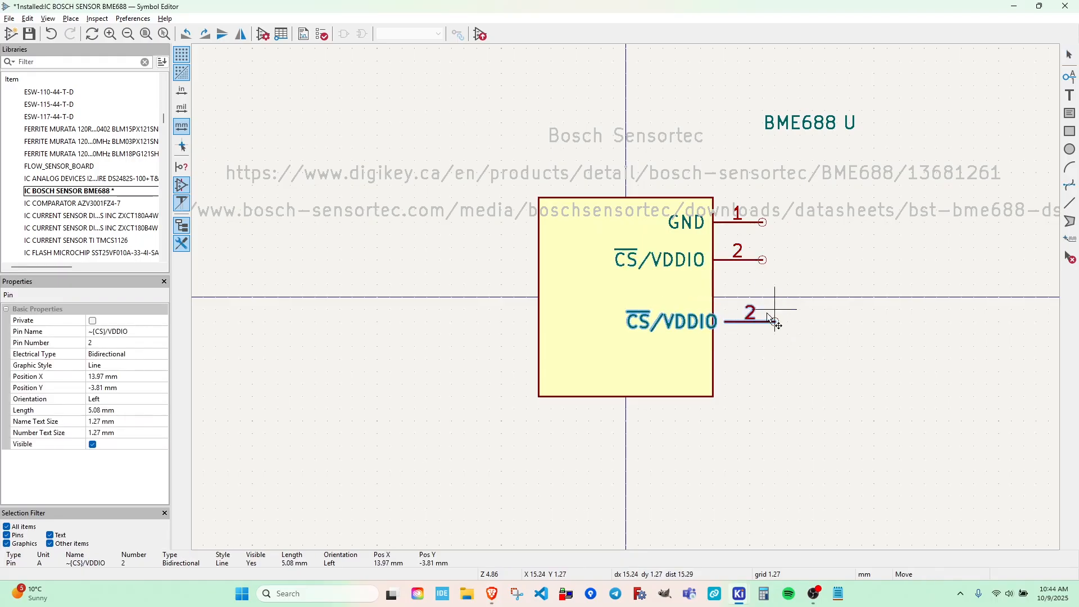
click(759, 301)
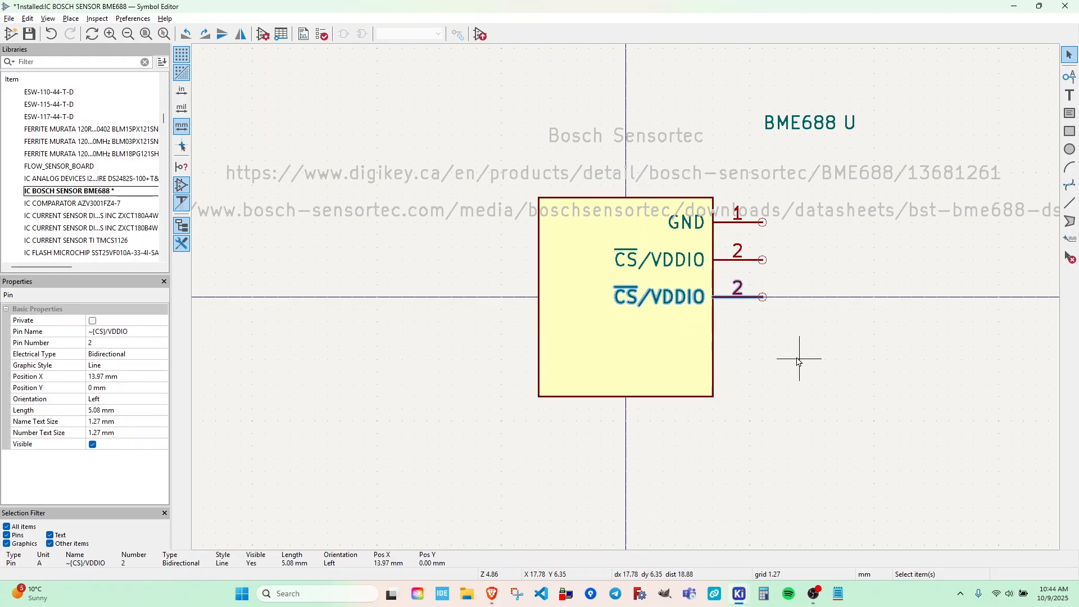
double_click(669, 307)
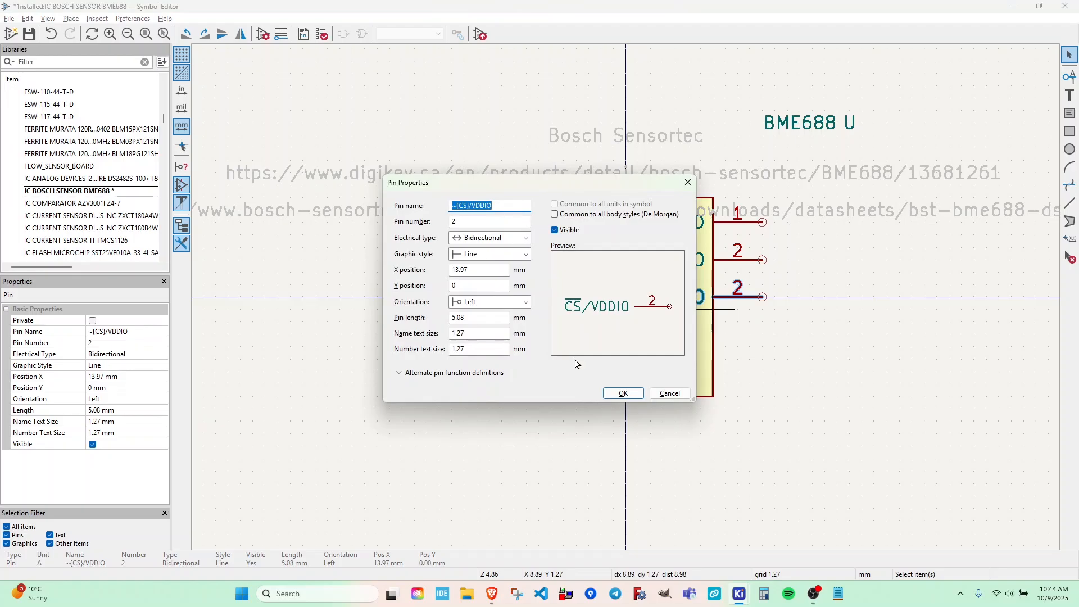
key(alt+Tab)
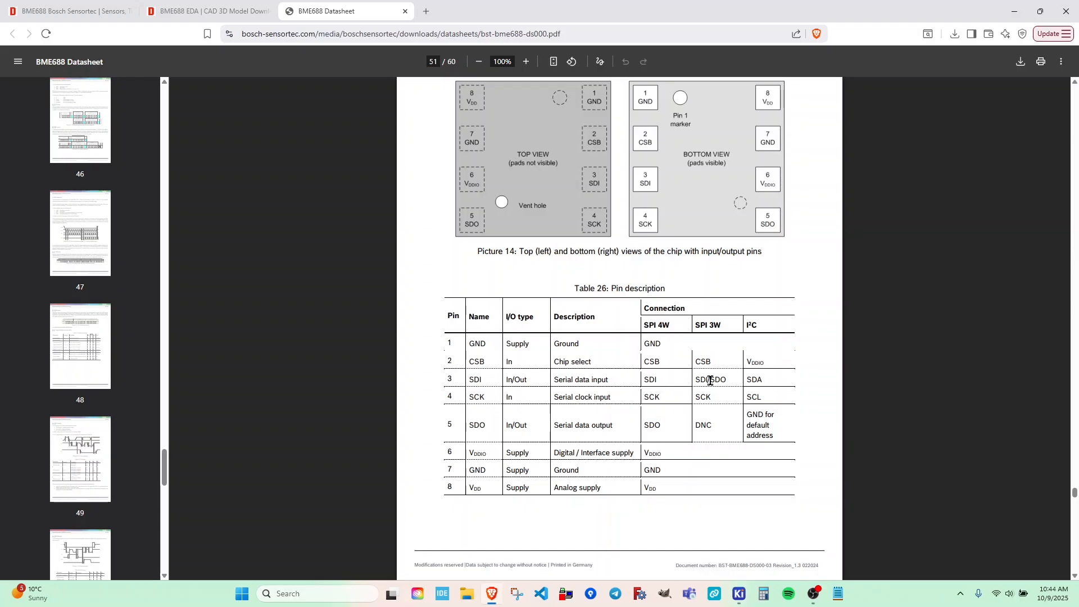
key(alt+Tab)
text(S)
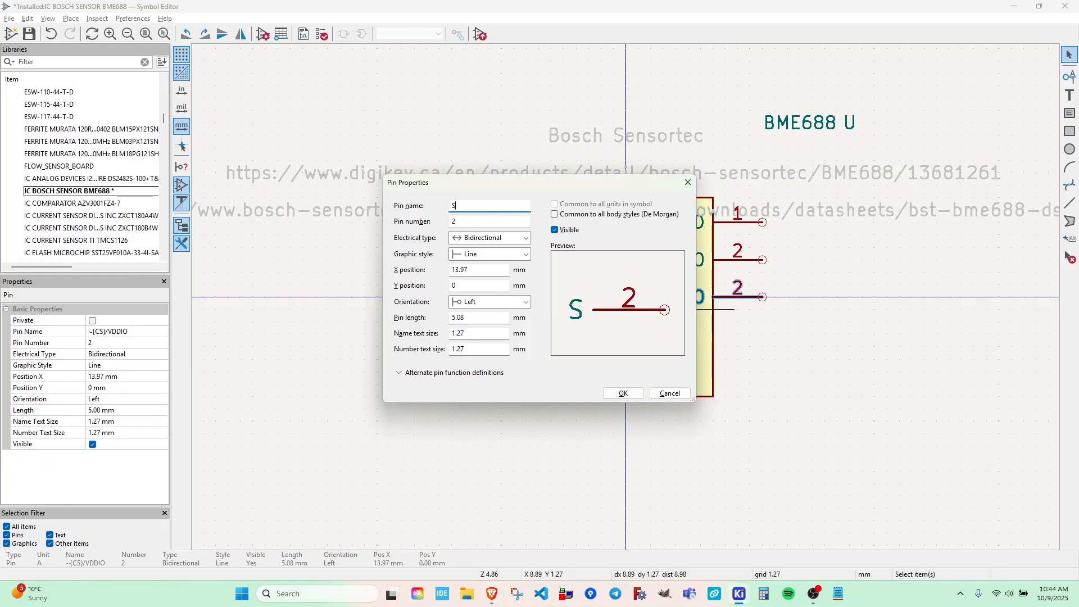
text(DI/SDA)
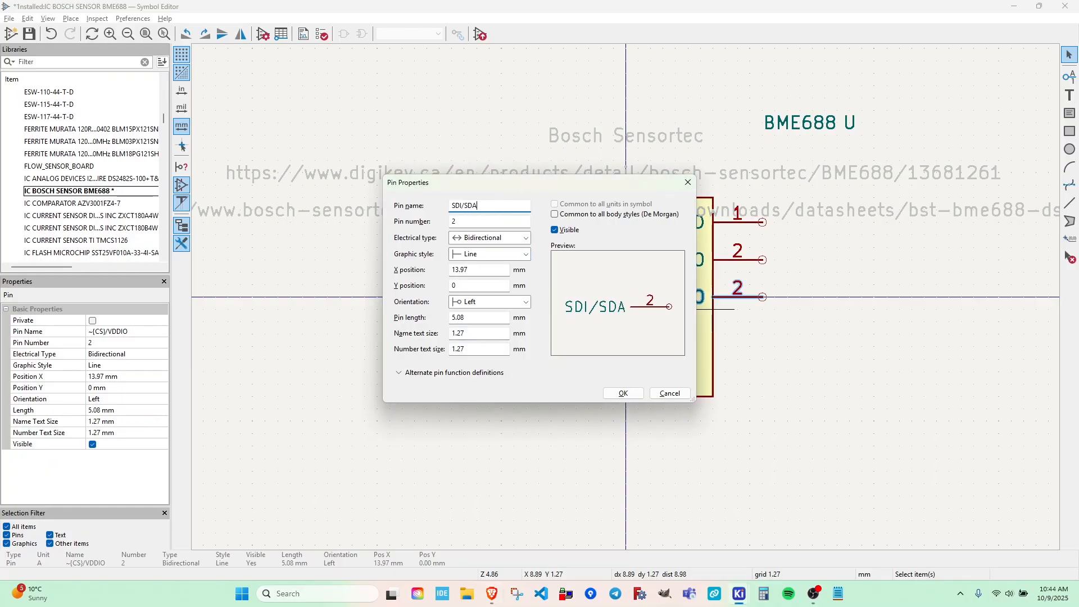
double_click(458, 221)
text(3)
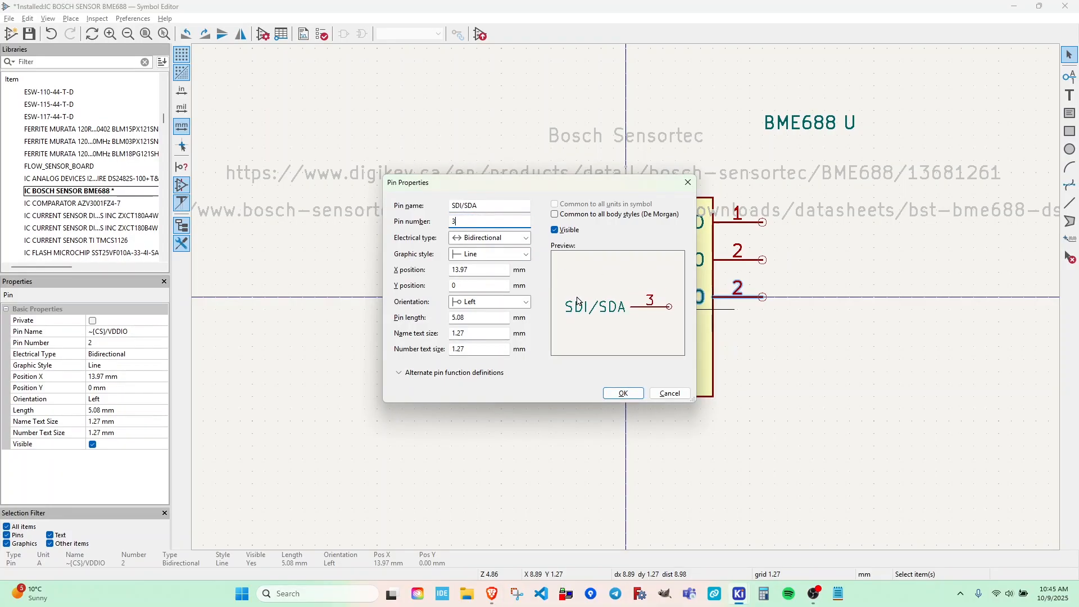
click(623, 393)
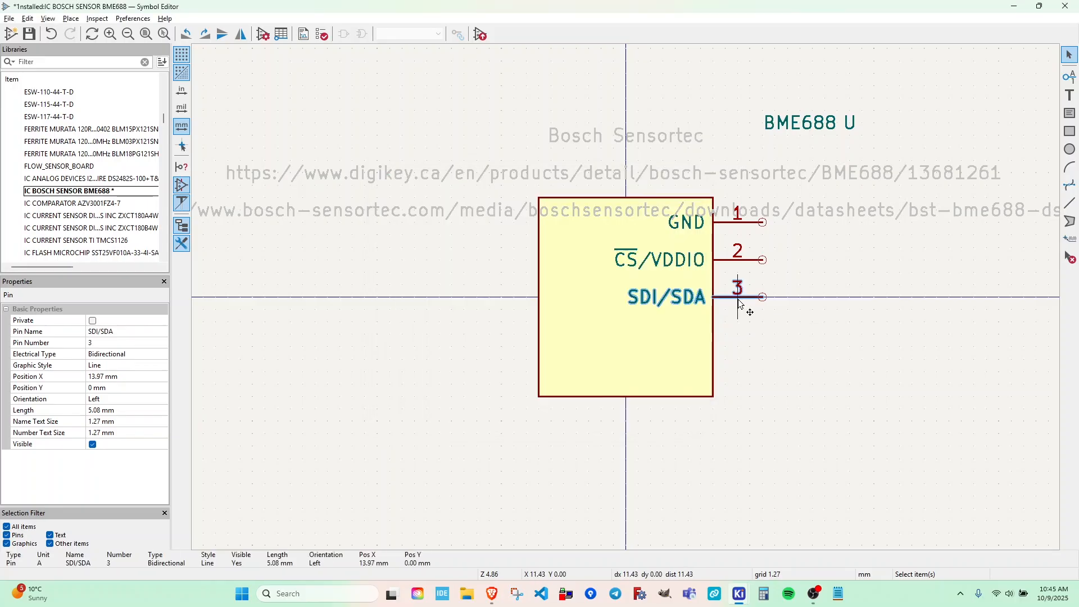
- Rotate the SDI/SDA pin through a full turn in four steps and leave it at its place on the right edge
drag(740, 302, 762, 298)
key(r)
key(r)
key(r)
key(r)
click(769, 340)
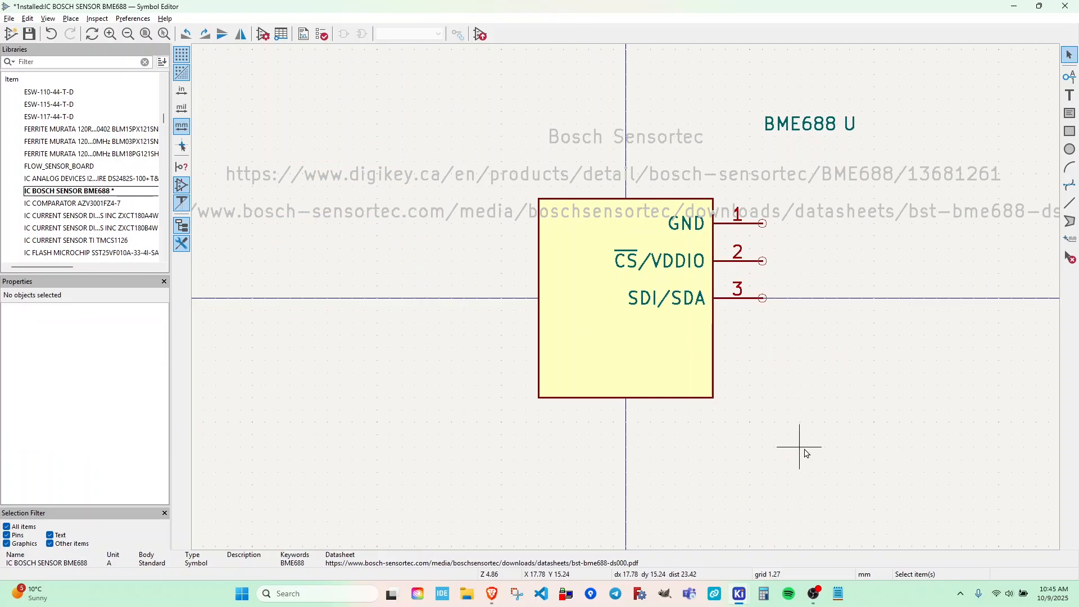
- Check SCK's I²C name in the datasheet and duplicate the SDI/SDA pin below it, naming the copy SCK/SCL with pin number 4
key(alt+Tab)
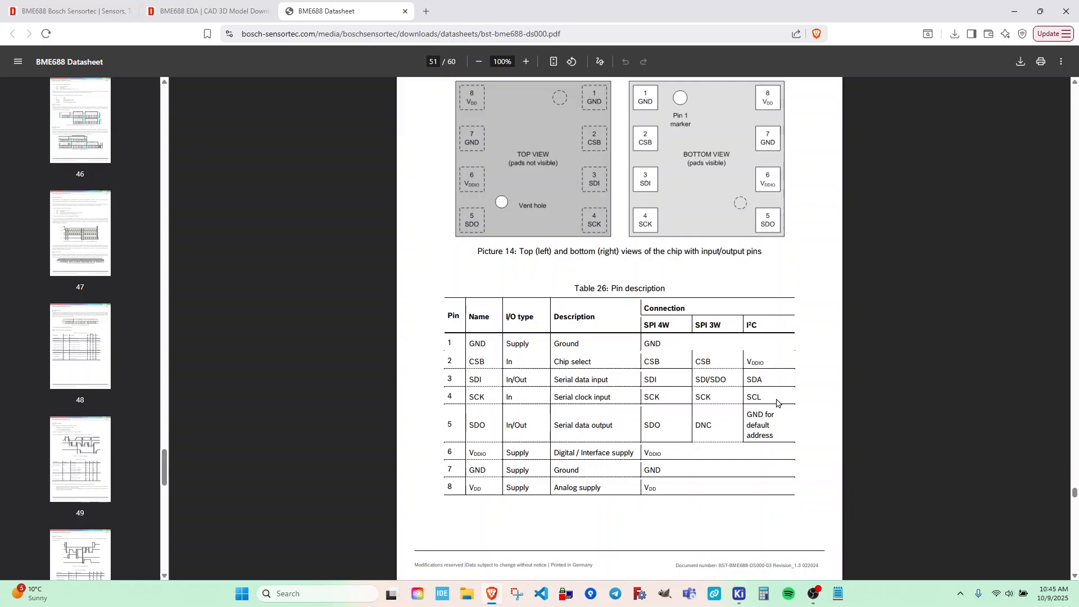
drag(751, 396, 759, 398)
key(alt+Tab)
click(748, 301)
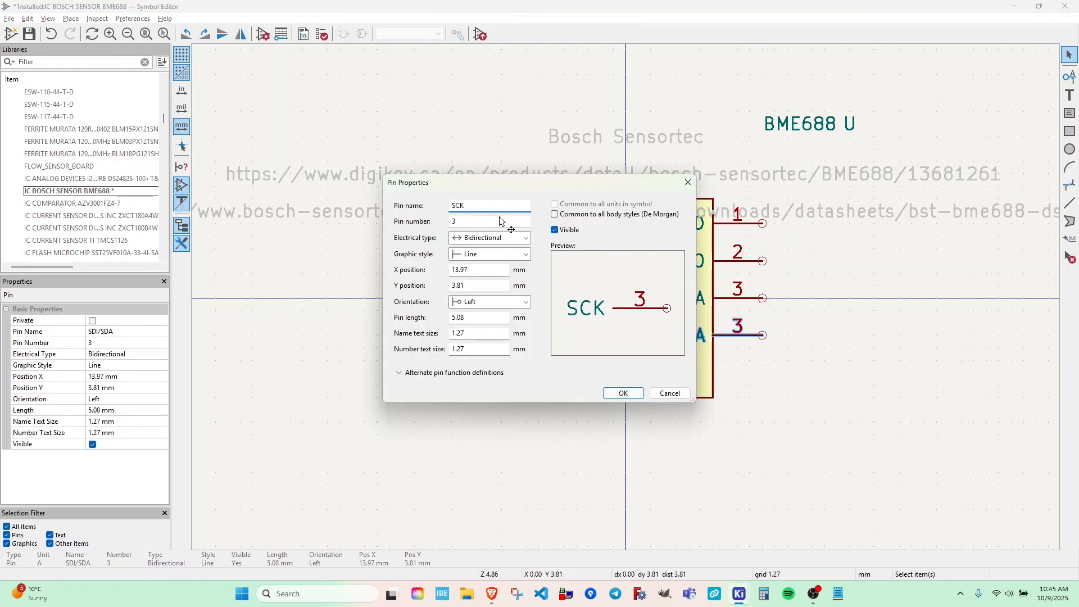
text(/SCL)
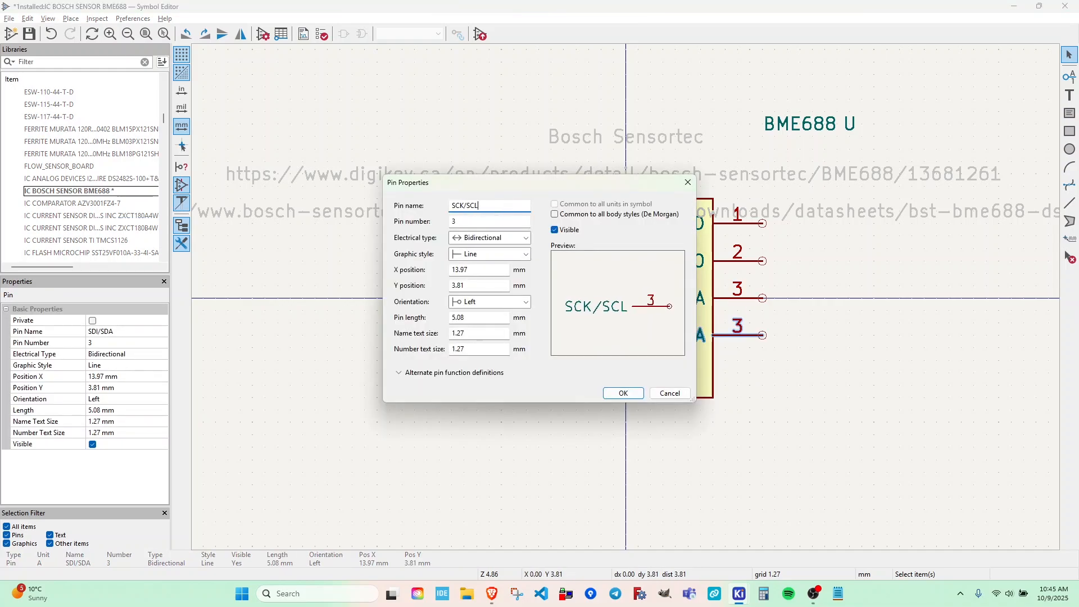
key(Tab)
text(4)
click(623, 393)
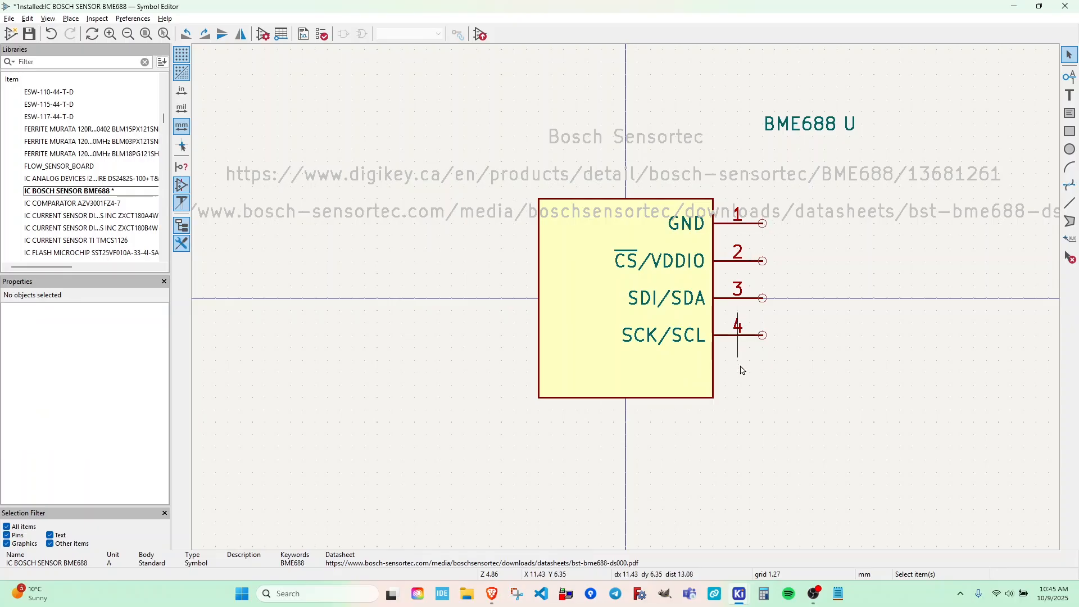
- Switch to the datasheet, examine the SDO row in Table 26 and the connection diagrams in section 7.2, and return to the Symbol Editor
key(alt+Tab)
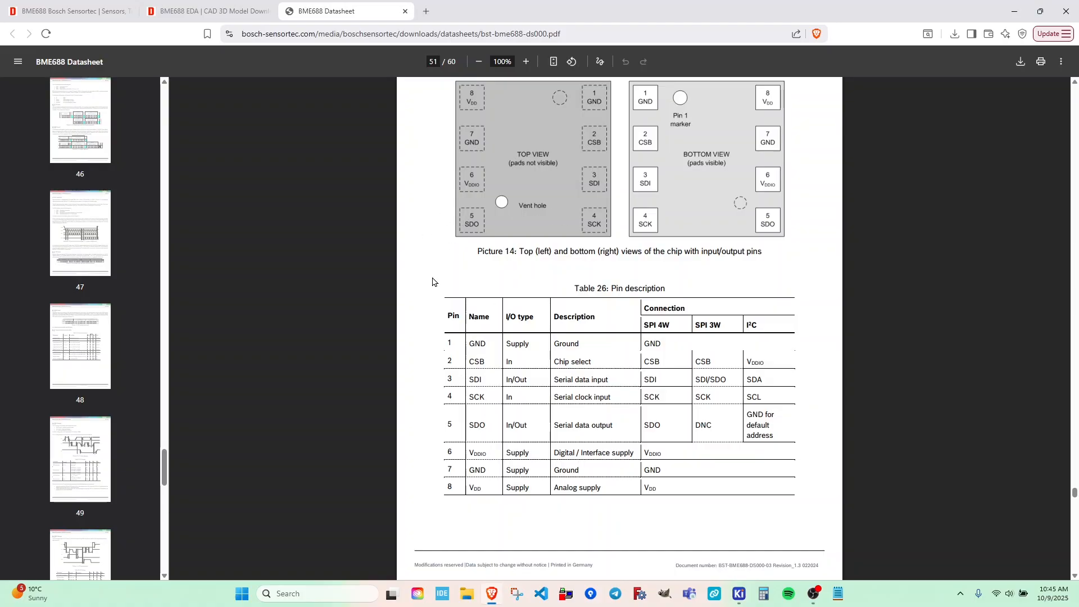
drag(469, 425, 509, 424)
click(479, 426)
mouse_move(775, 437)
mouse_down()
mouse_move(747, 414)
mouse_move(772, 439)
mouse_up()
click(754, 418)
click(772, 439)
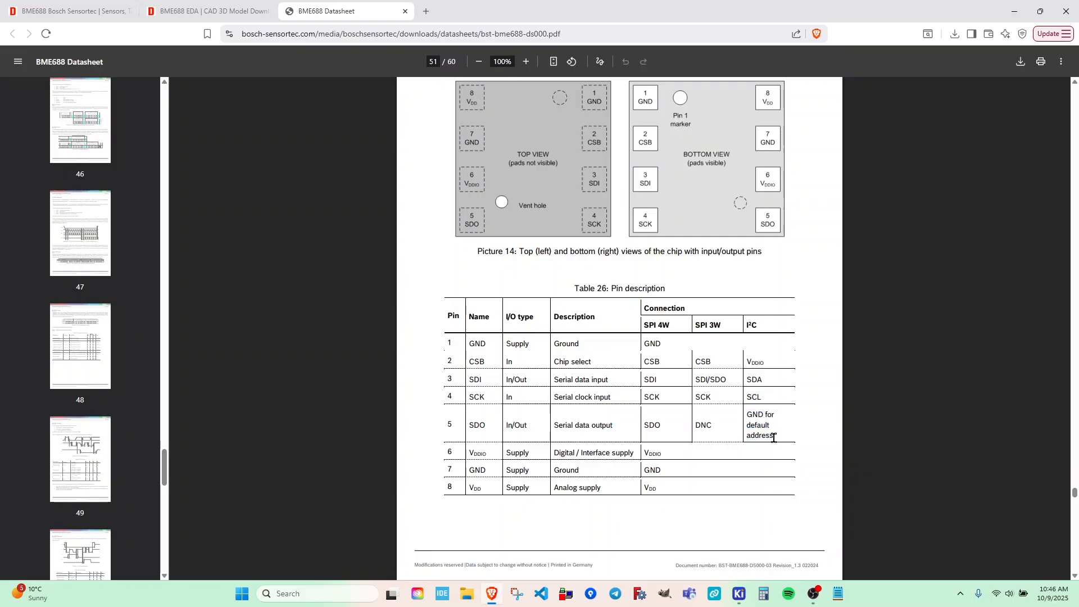
scroll(704, 452, up, 10)
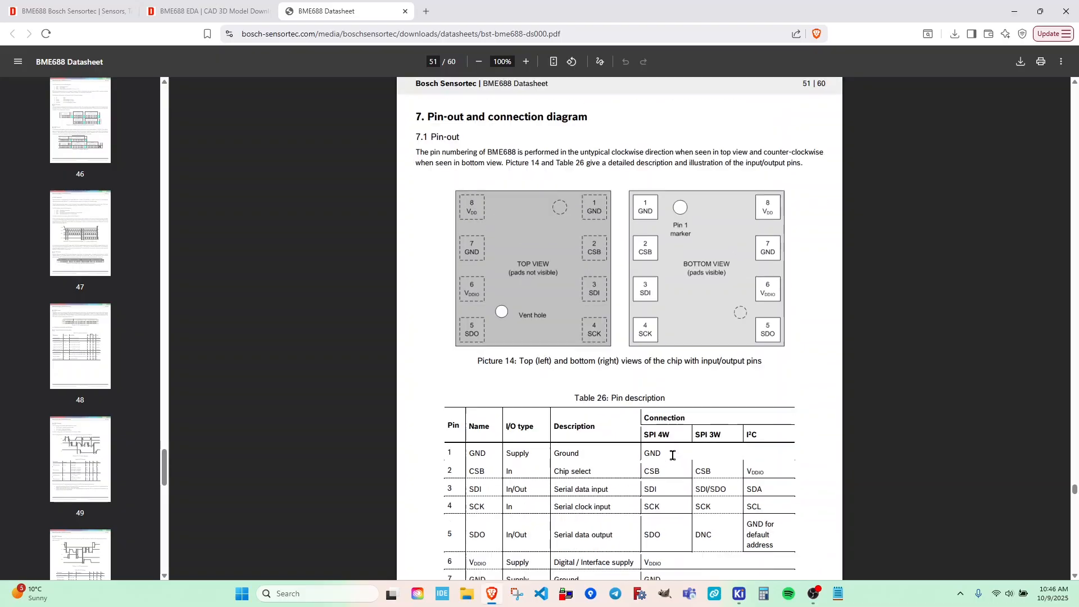
scroll(595, 449, down, 4)
scroll(595, 449, down, 15)
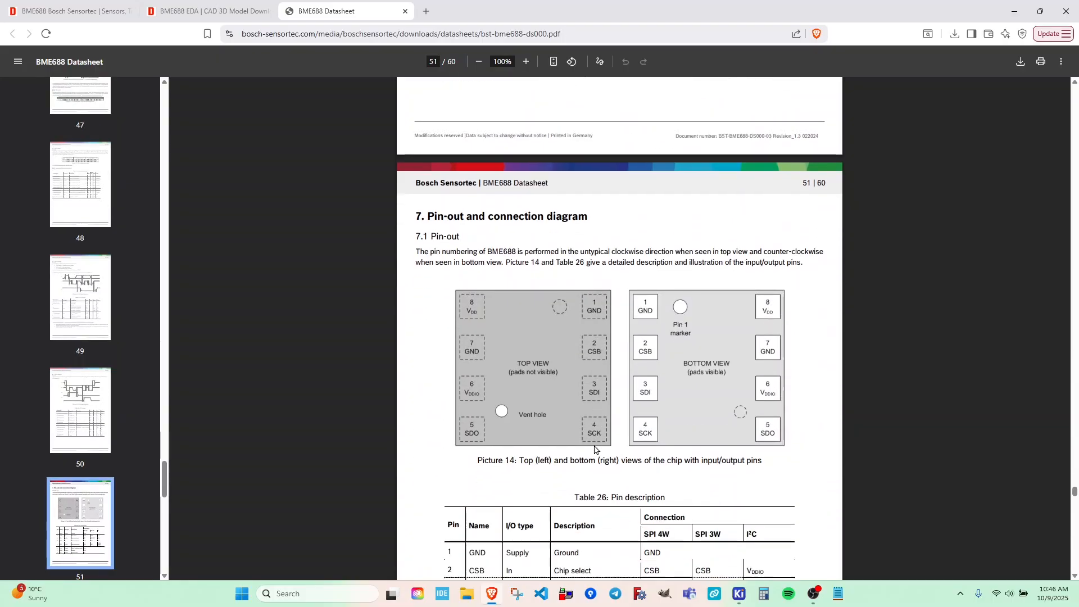
scroll(596, 450, up, 5)
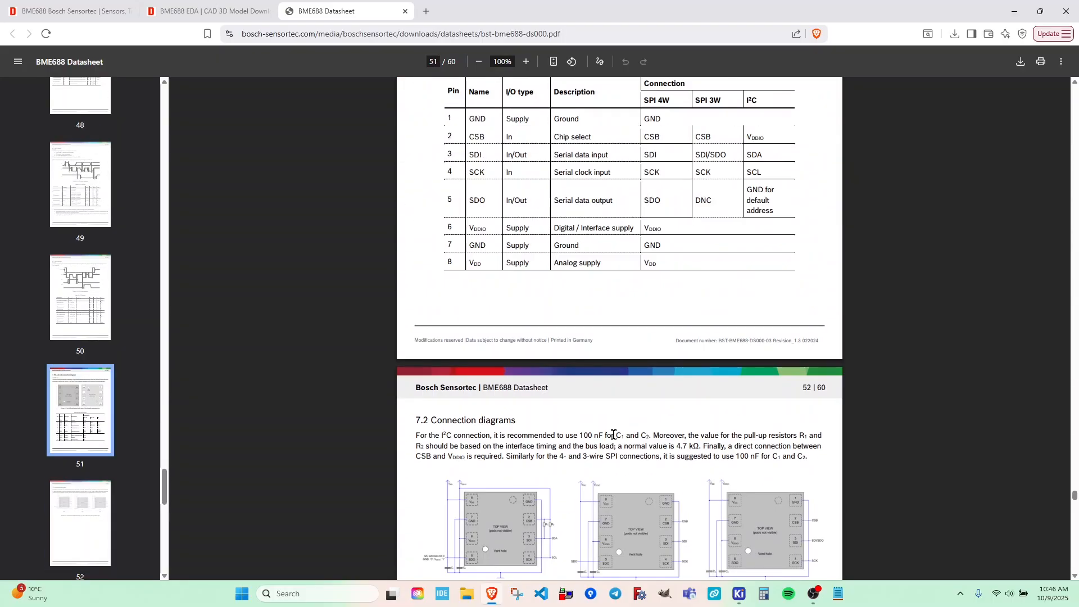
scroll(642, 410, down, 3)
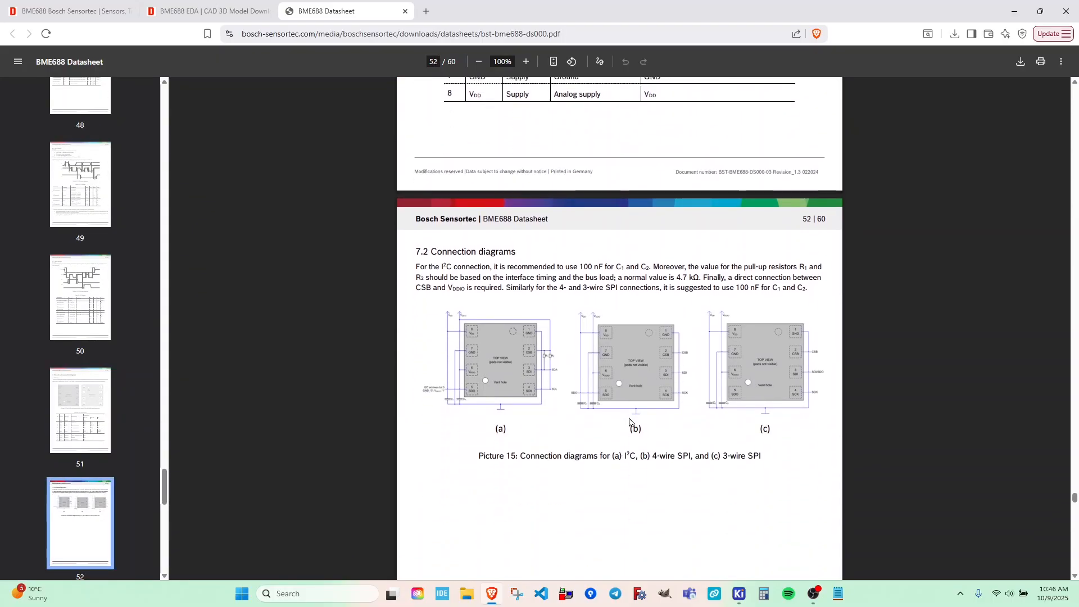
scroll(638, 433, up, 7)
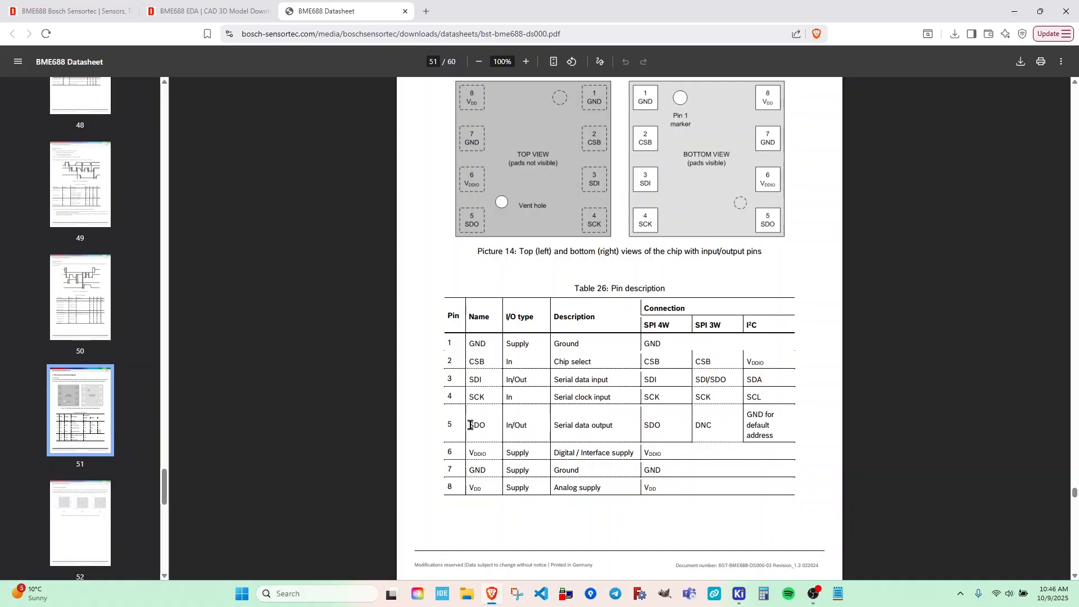
drag(470, 425, 792, 425)
click(790, 425)
key(alt+Tab)
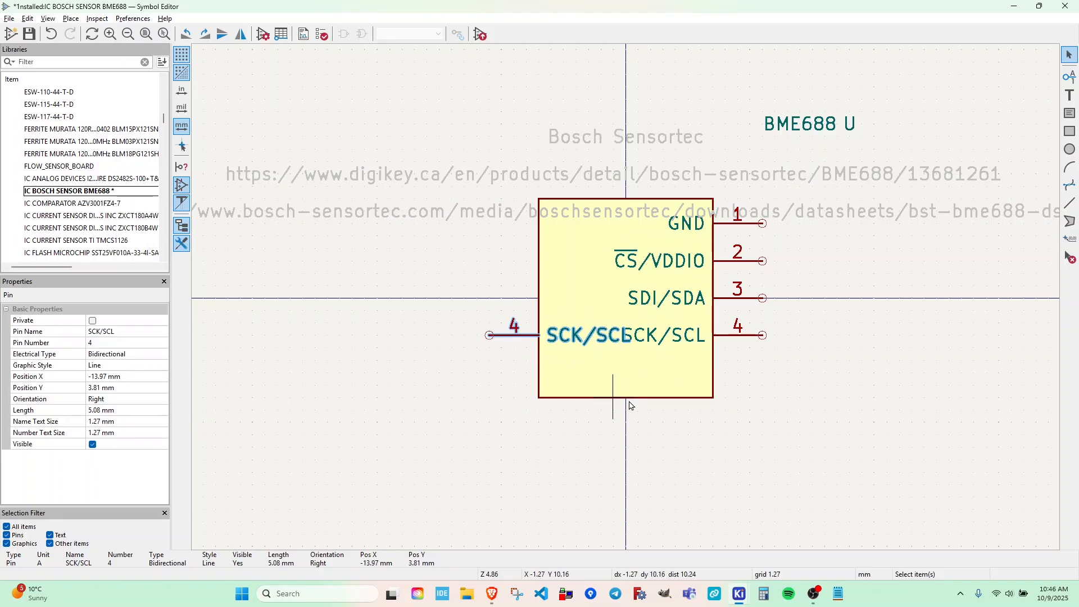
- Name the duplicated SCK/SCL pin on the body's left edge SDO/ADDR and set its pin number to 5
click(687, 382)
click(661, 453)
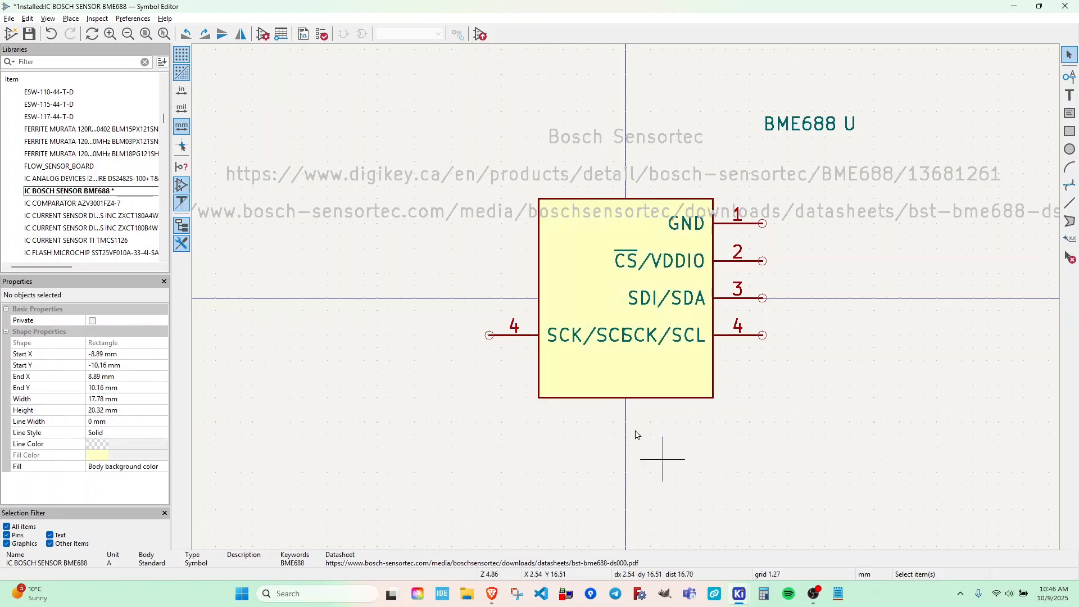
click(562, 334)
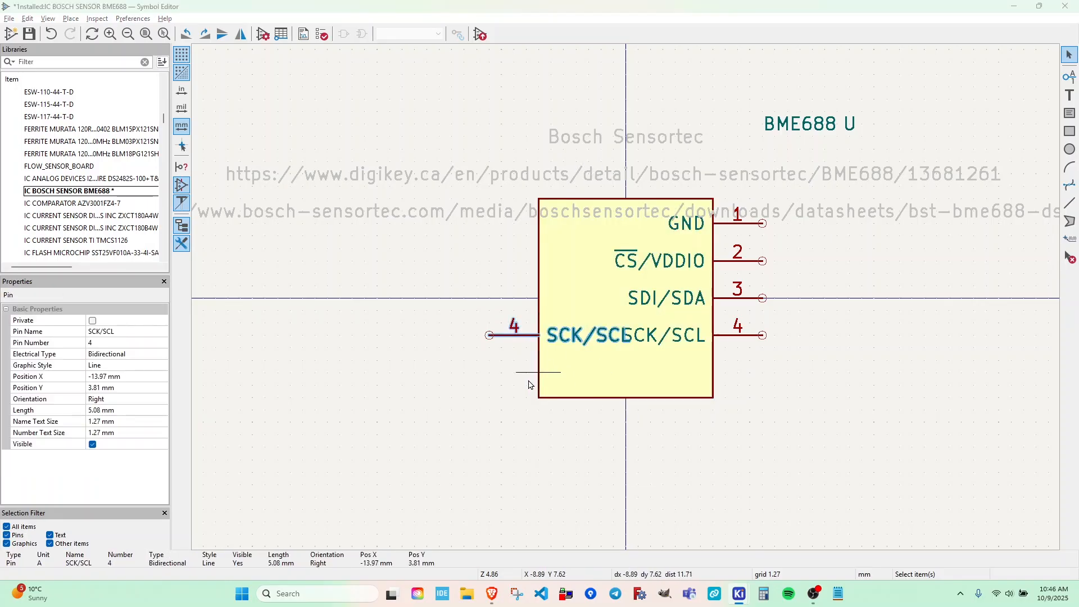
key(e)
double_click(461, 219)
text(5)
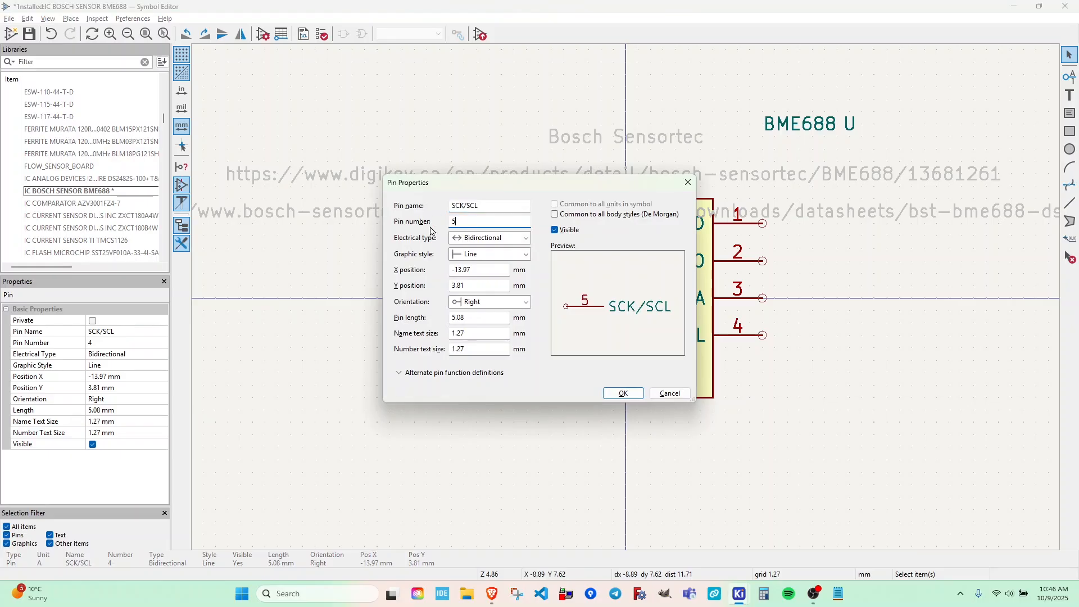
key(shift+Tab)
text(SDO)
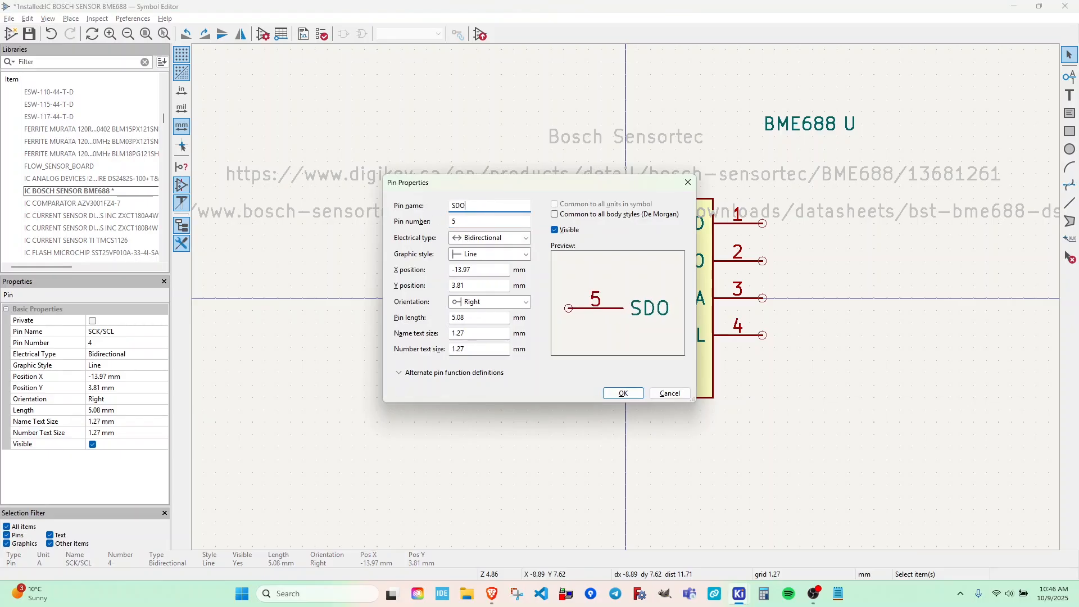
text(/ADDR)
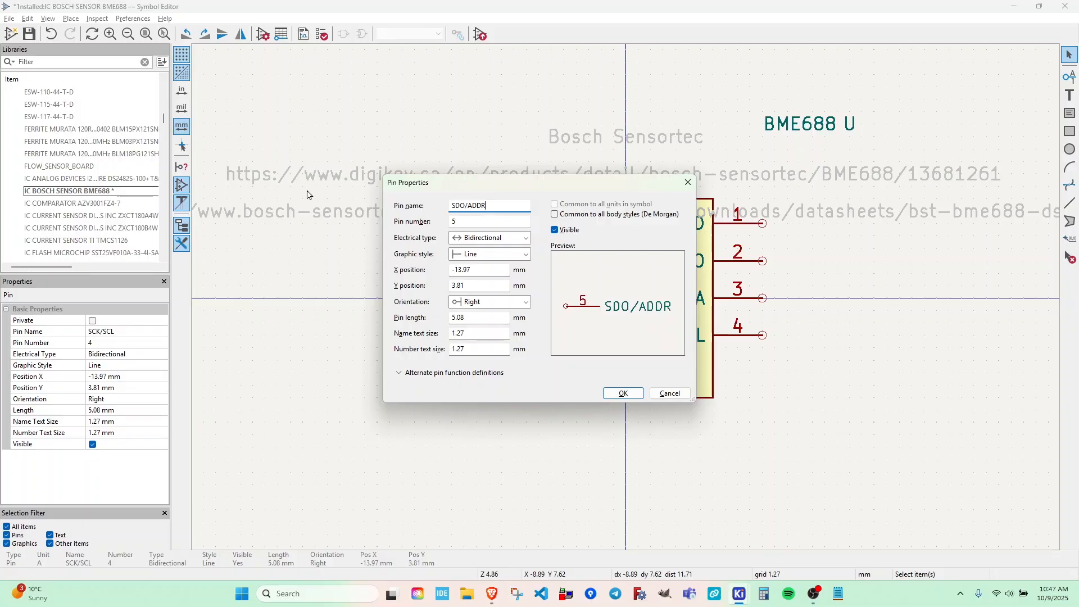
click(623, 392)
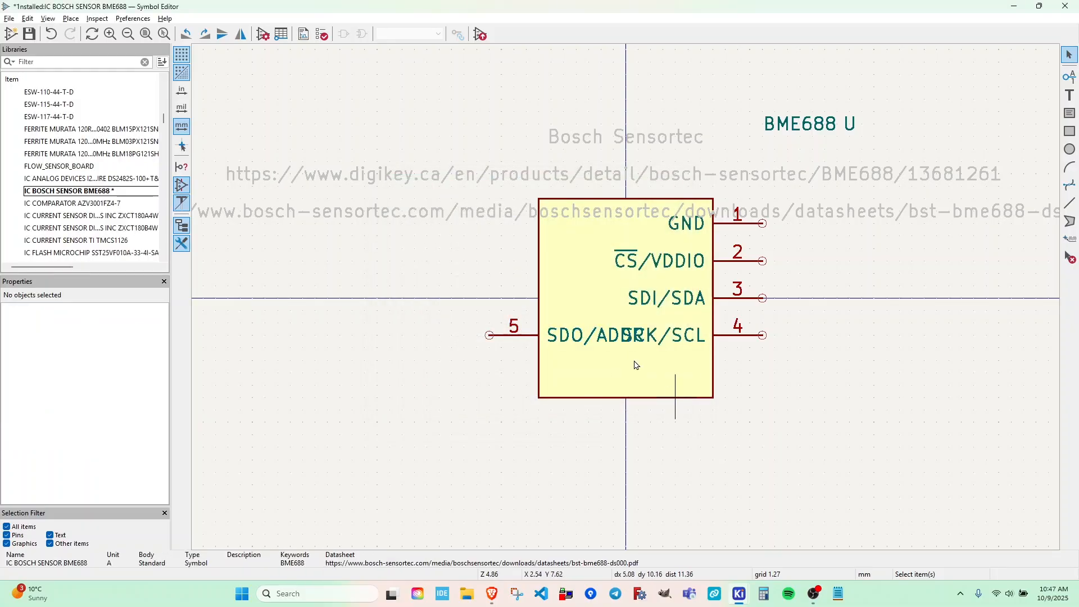
- Switch to the datasheet, examine the I²C address connection of SDO in Table 26, and return to the Symbol Editor
key(alt+Tab)
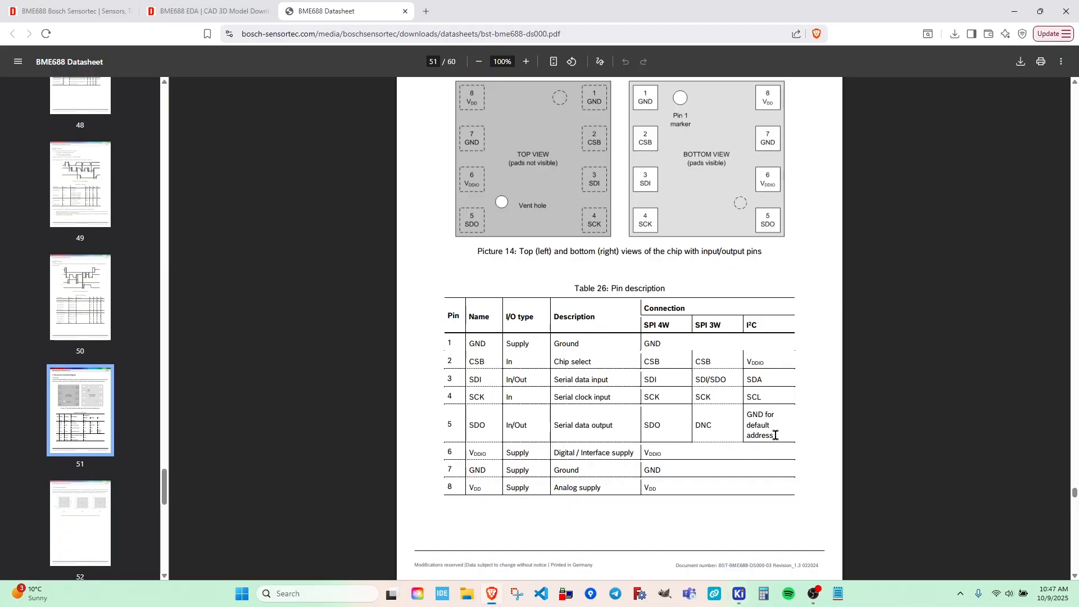
triple_click(758, 417)
click(751, 416)
triple_click(753, 418)
click(768, 418)
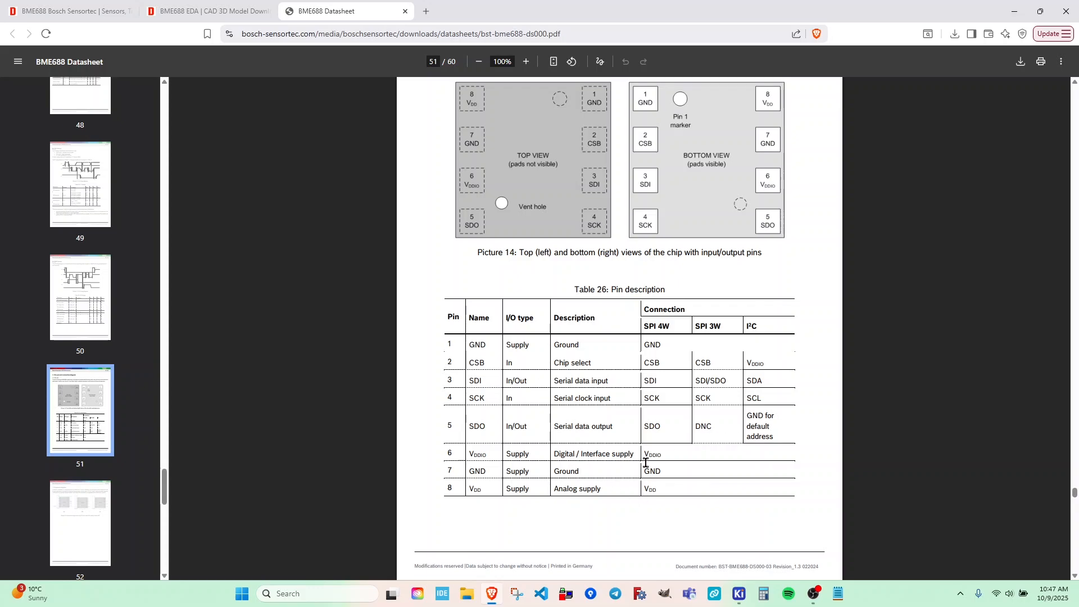
scroll(677, 472, up, 4)
scroll(689, 494, down, 3)
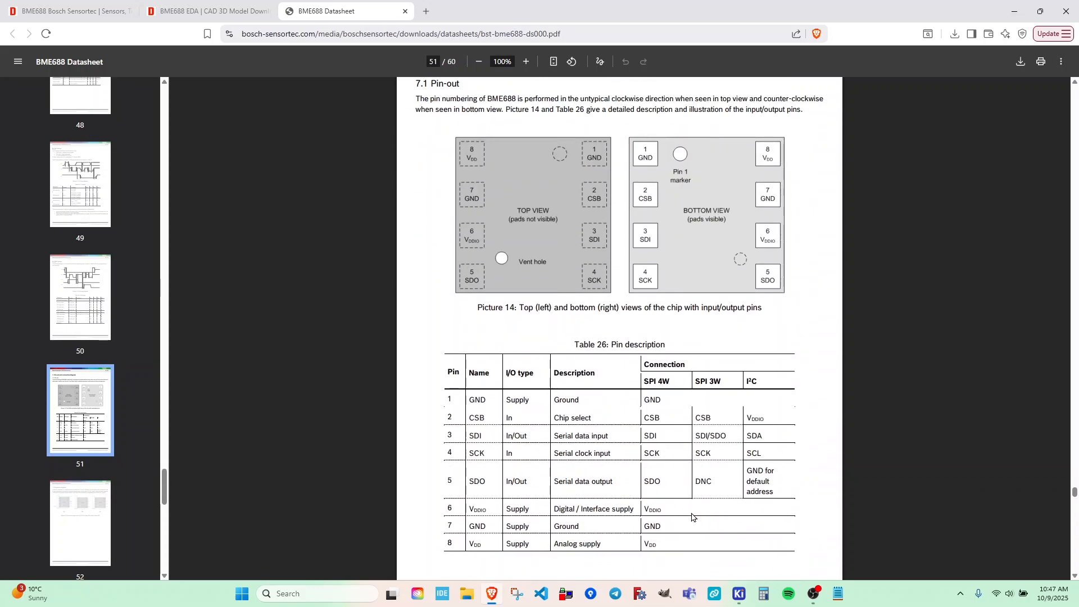
drag(747, 471, 763, 493)
click(763, 476)
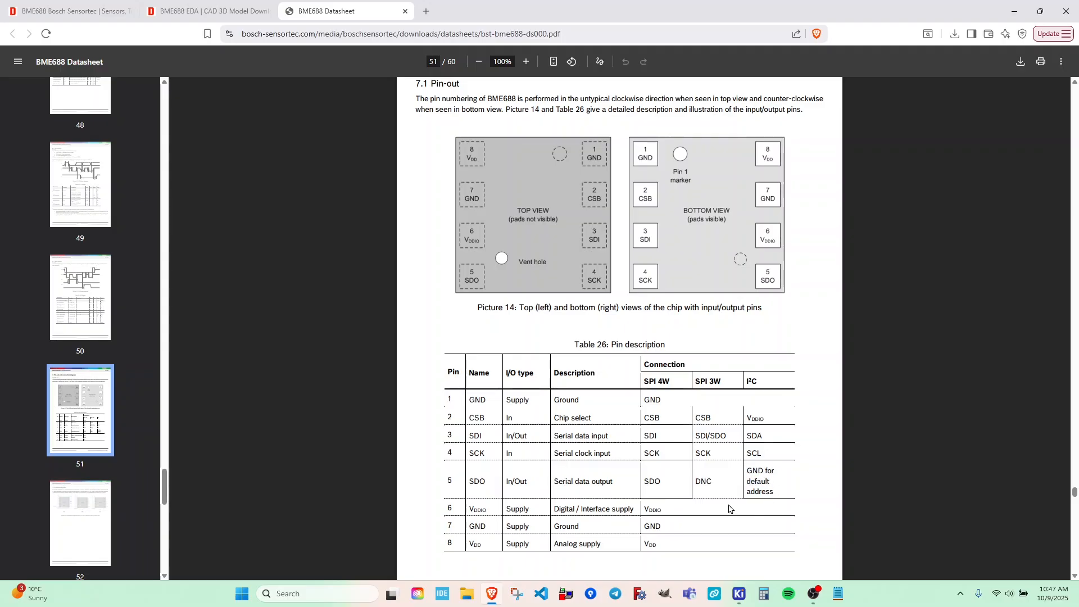
key(alt+Tab)
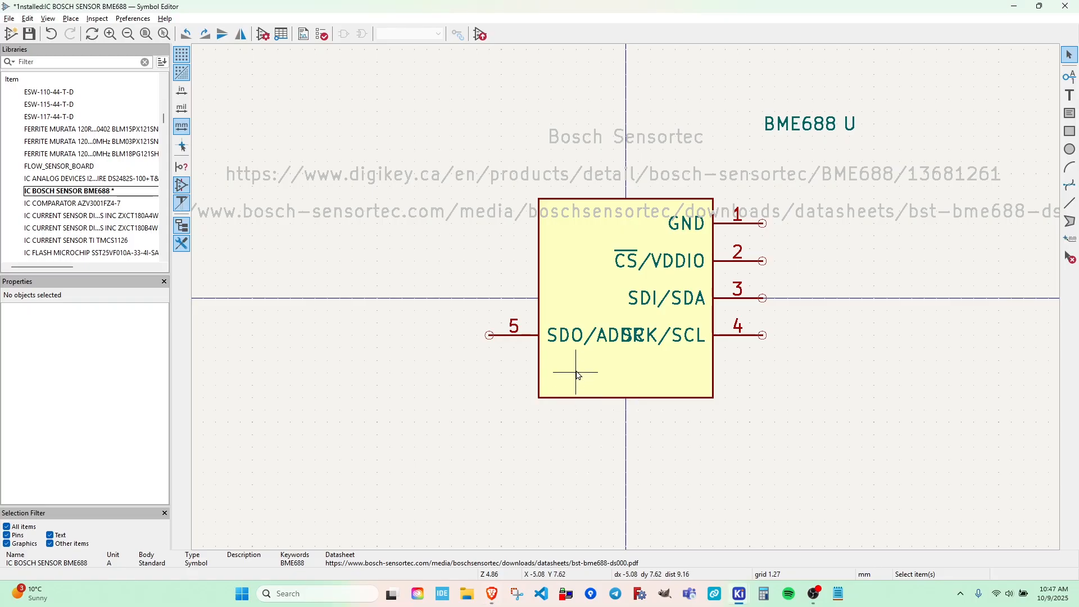
- Widen the symbol body to 27.94 mm by moving its left and right edges outward by equal amounts
click(578, 375)
drag(539, 298, 489, 303)
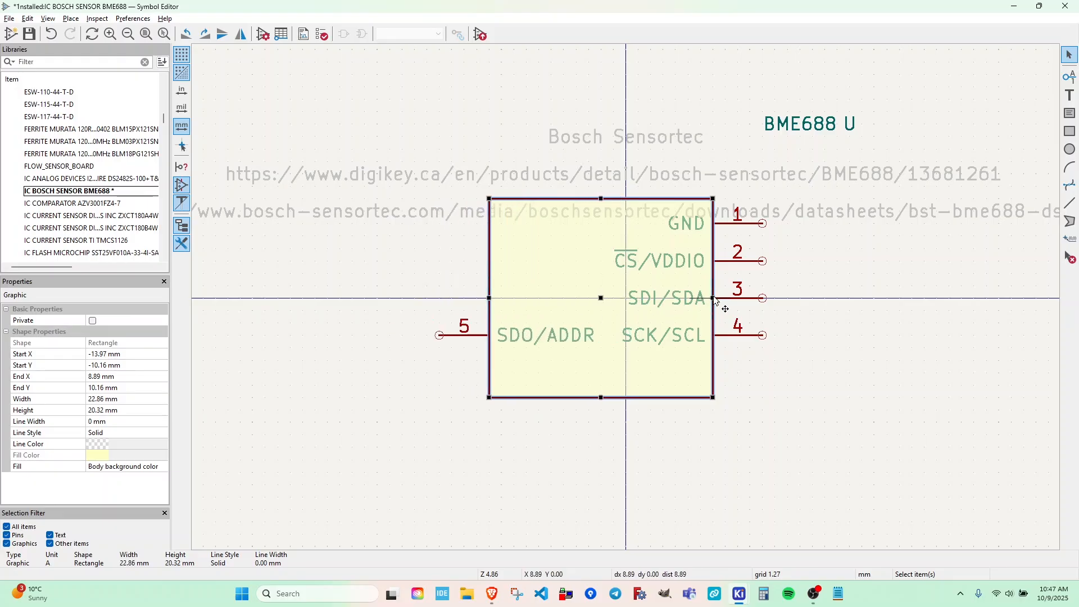
drag(721, 301, 759, 303)
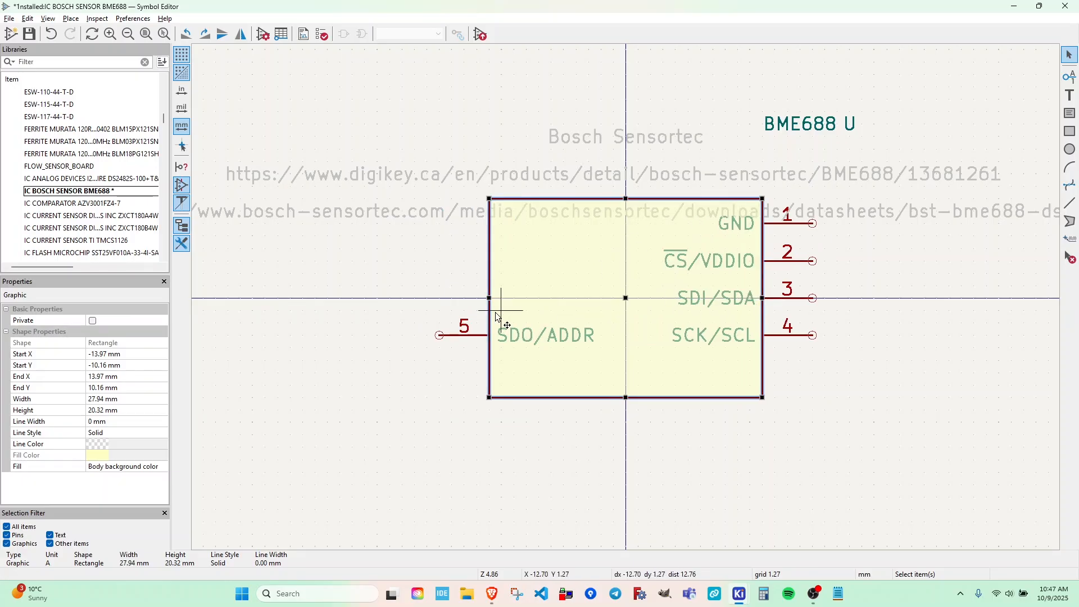
mouse_move(490, 301)
mouse_down()
mouse_move(512, 304)
mouse_move(491, 304)
mouse_up()
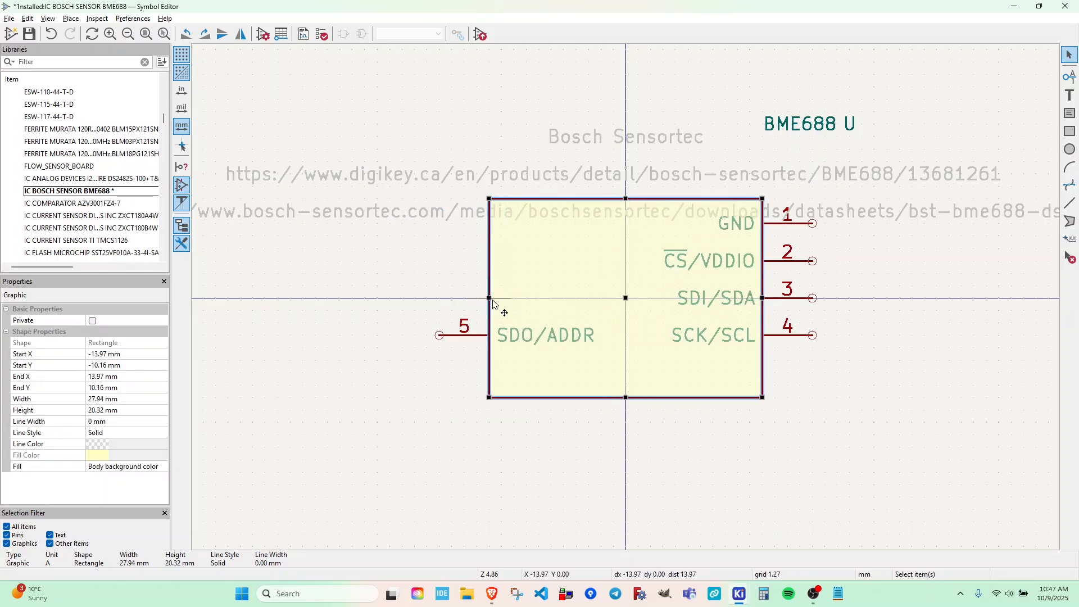
click(724, 485)
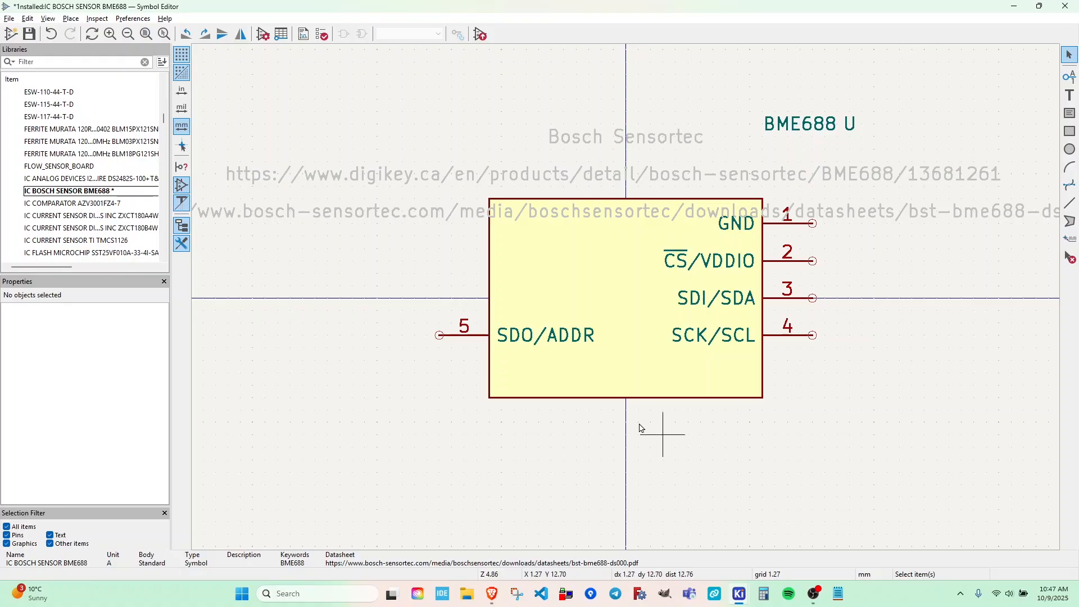
- Shorten the body to 16.51 mm by raising its bottom edge, and move the body with all its pins down 2.54 mm
click(629, 403)
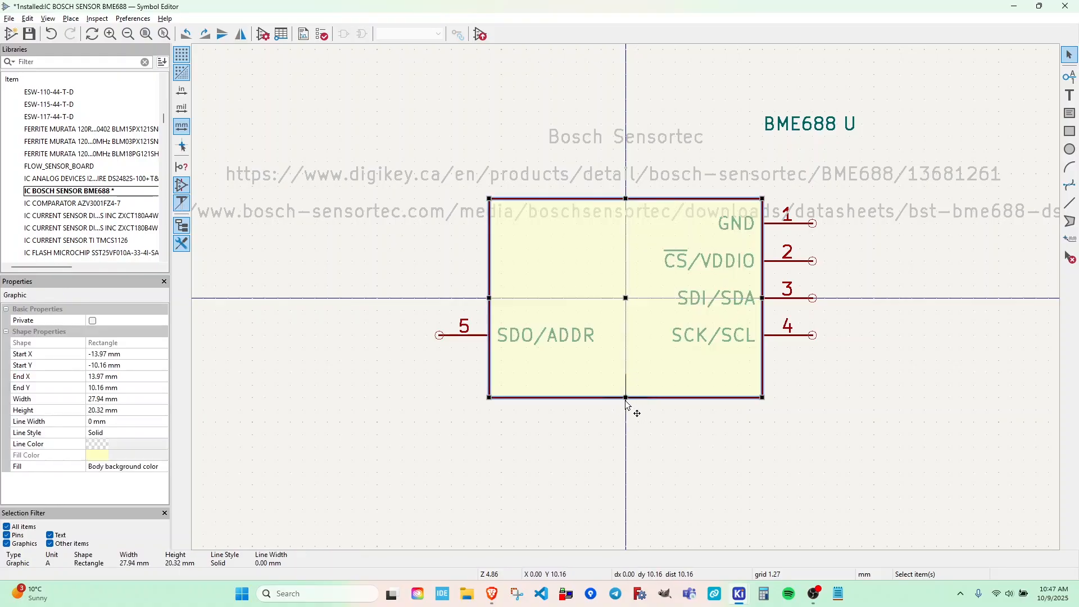
drag(625, 402, 622, 359)
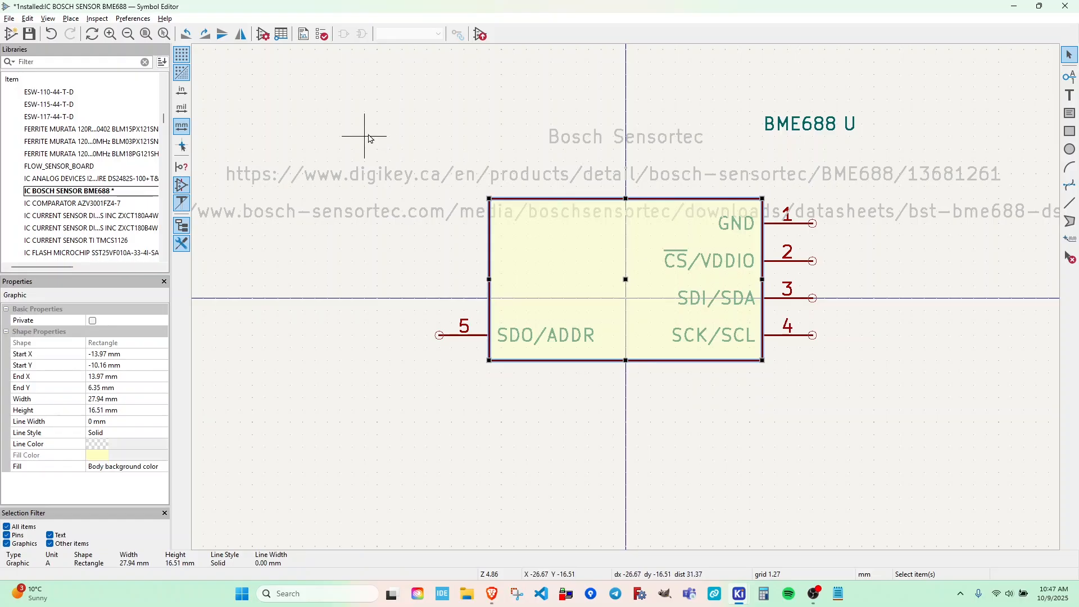
drag(341, 113, 871, 420)
key(m)
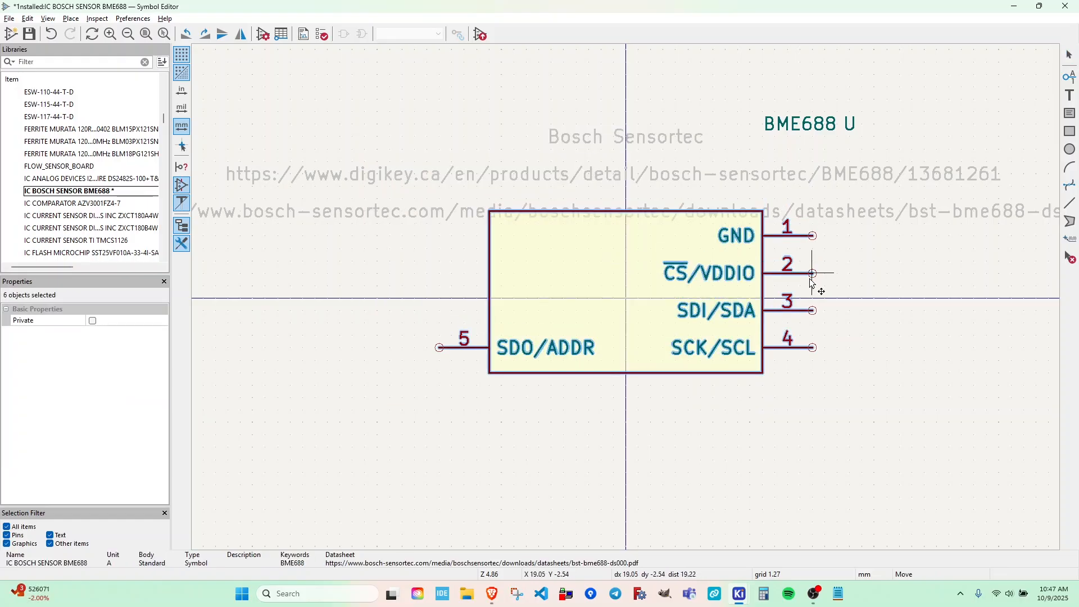
click(812, 285)
- Raise the body's top edge so that the rectangle is 17.78 mm tall and centred on the origin
click(635, 282)
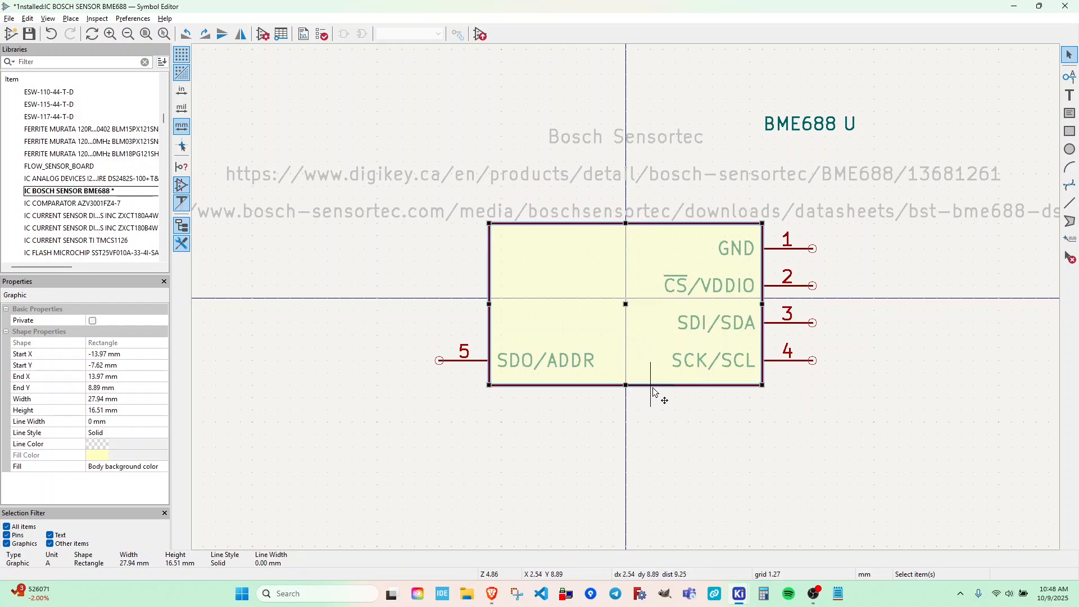
click(586, 451)
drag(564, 286, 593, 281)
click(628, 248)
drag(627, 227, 633, 221)
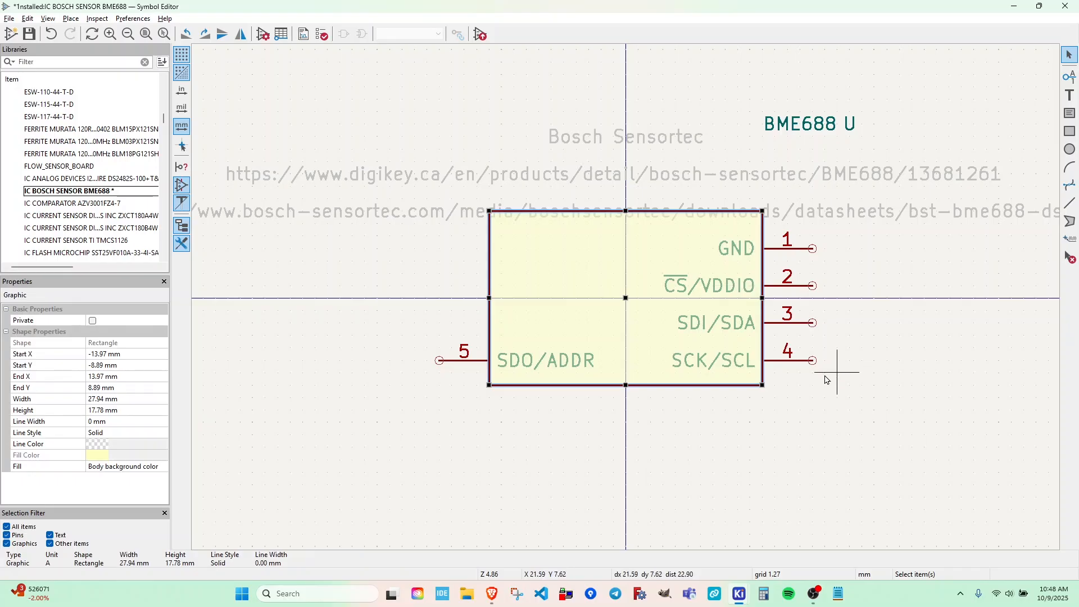
- Move the CS/VDDIO pin up along the right edge to Y -2.54 mm, leaving its other properties as they are
double_click(792, 286)
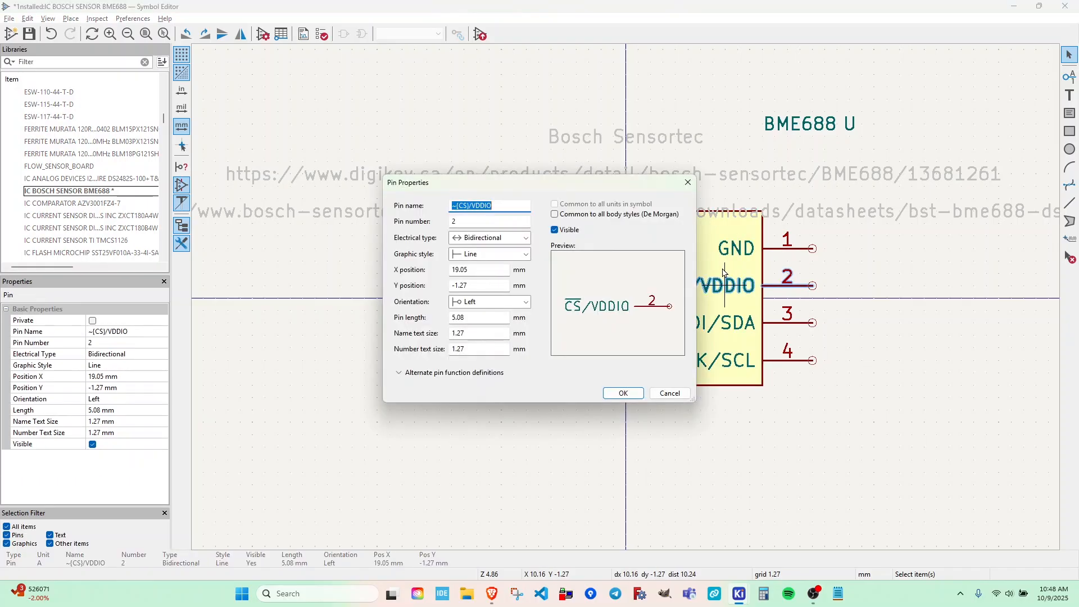
click(665, 389)
key(m)
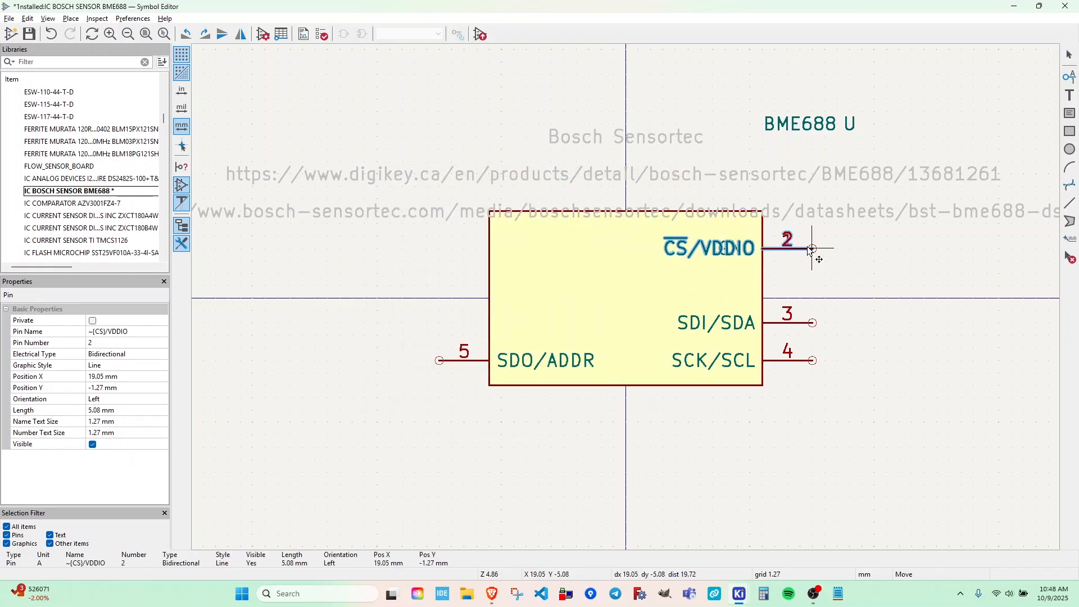
key(Escape)
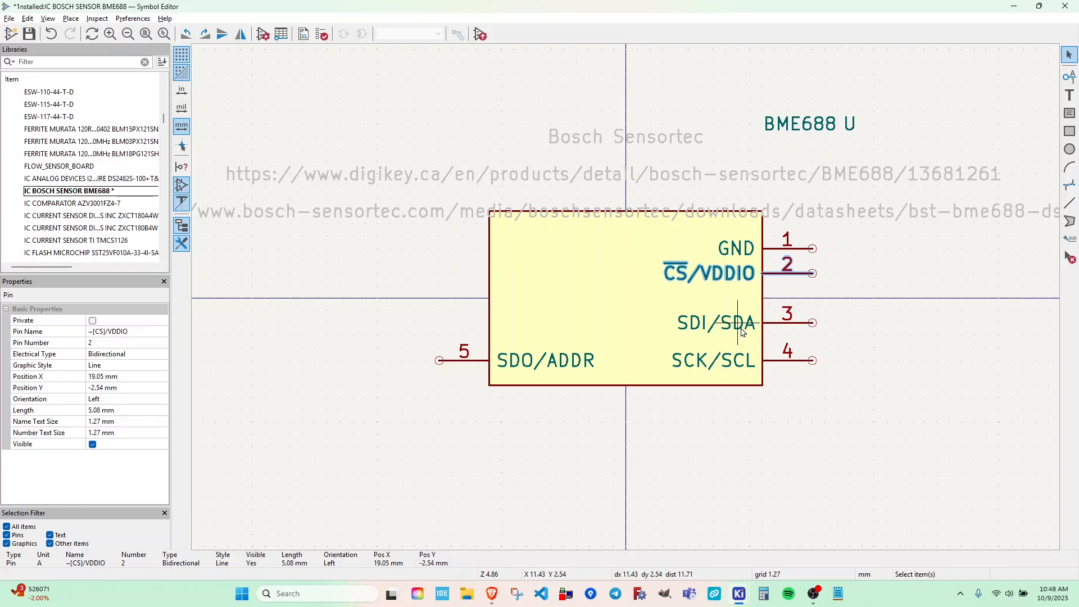
- Move the SDI/SDA pin up to Y 0 mm and the SCK/SCL and SDO/ADDR pins up to Y 2.54 mm
key(m)
click(813, 298)
click(813, 360)
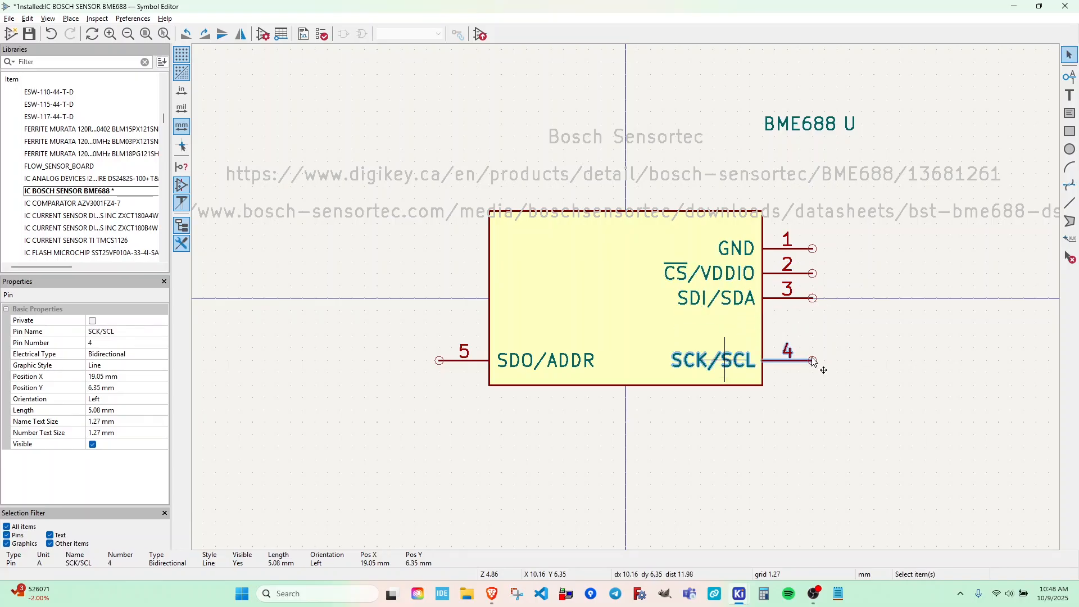
key(m)
click(813, 323)
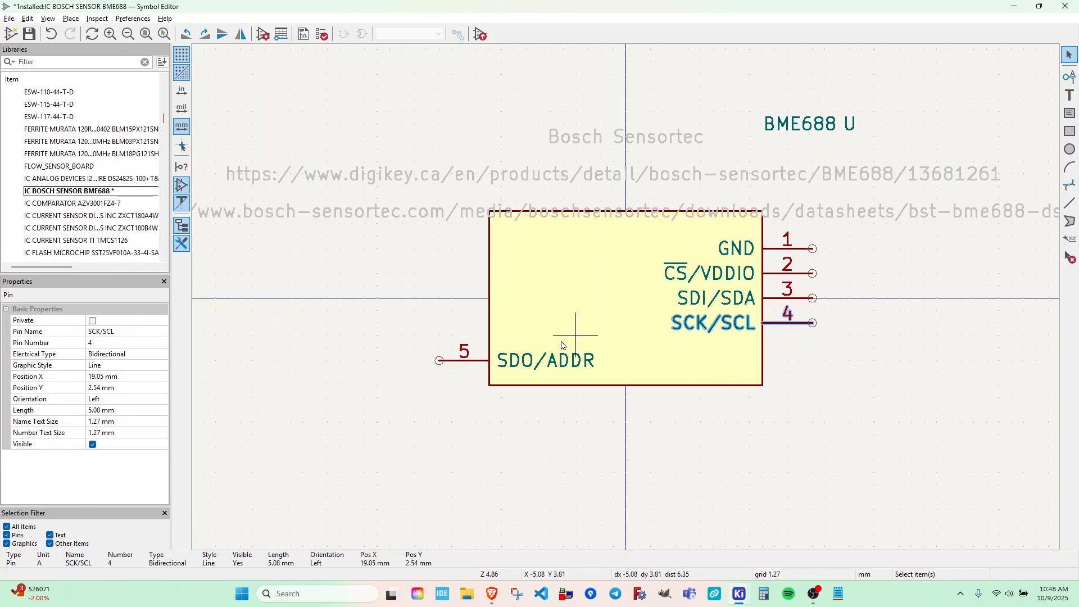
click(523, 332)
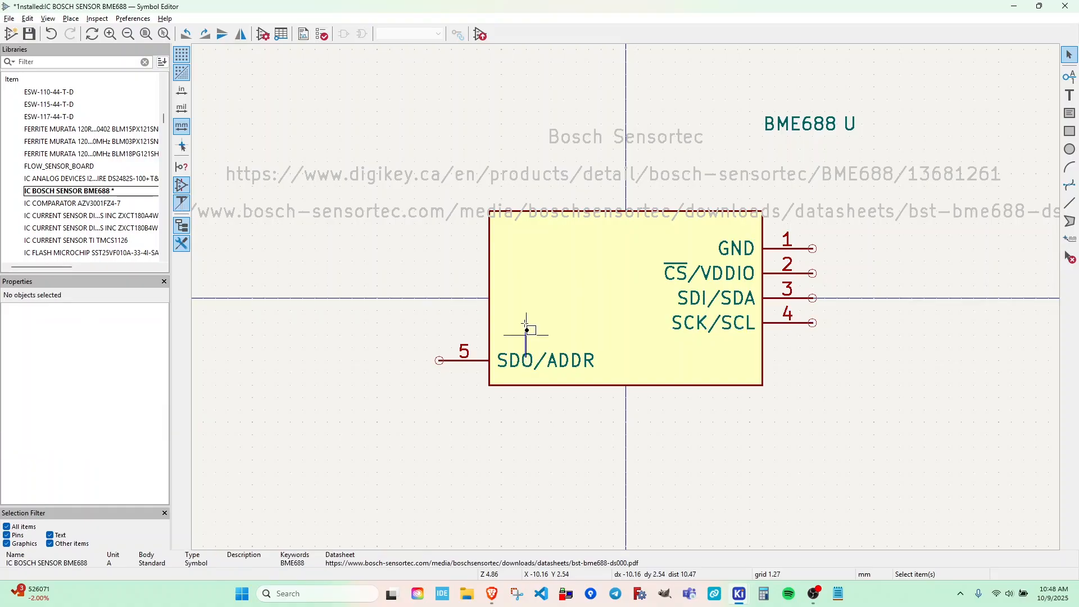
click(522, 360)
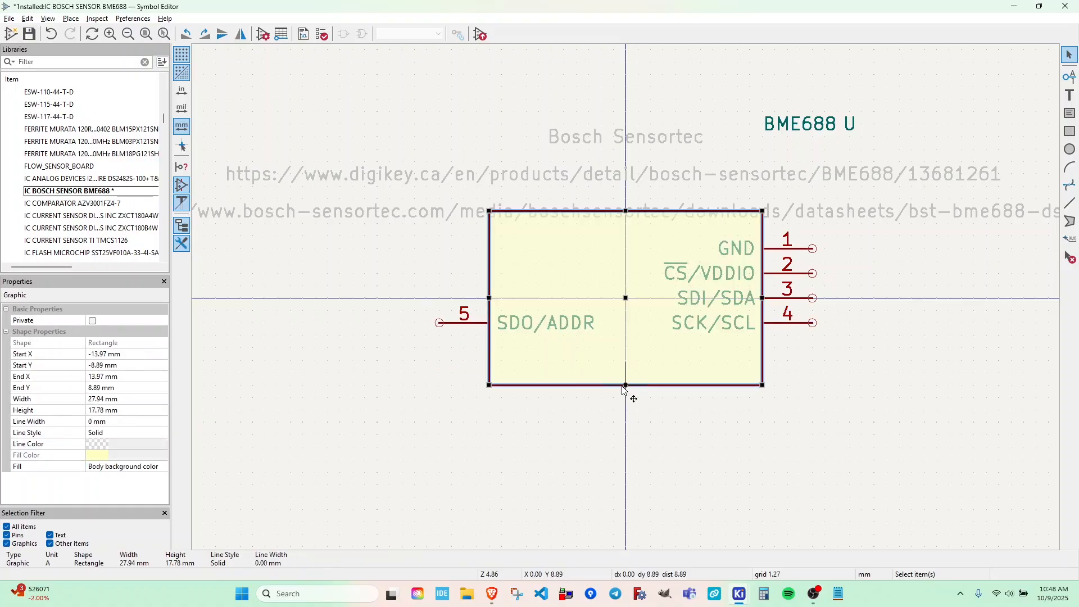
- Shorten the symbol body to 12.7 mm tall by raising its bottom edge and lowering its top edge
drag(622, 385, 621, 348)
double_click(628, 218)
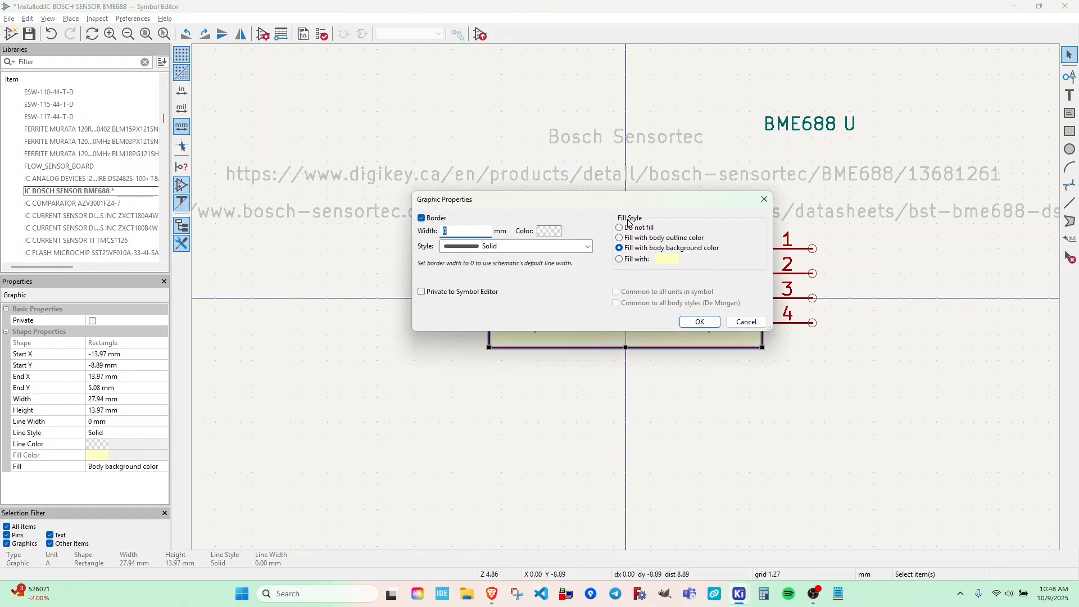
key(Return)
click(282, 397)
- Move the body together with its five pins down 1.27 mm so that the rectangle is centred on the origin
drag(328, 404, 862, 217)
key(m)
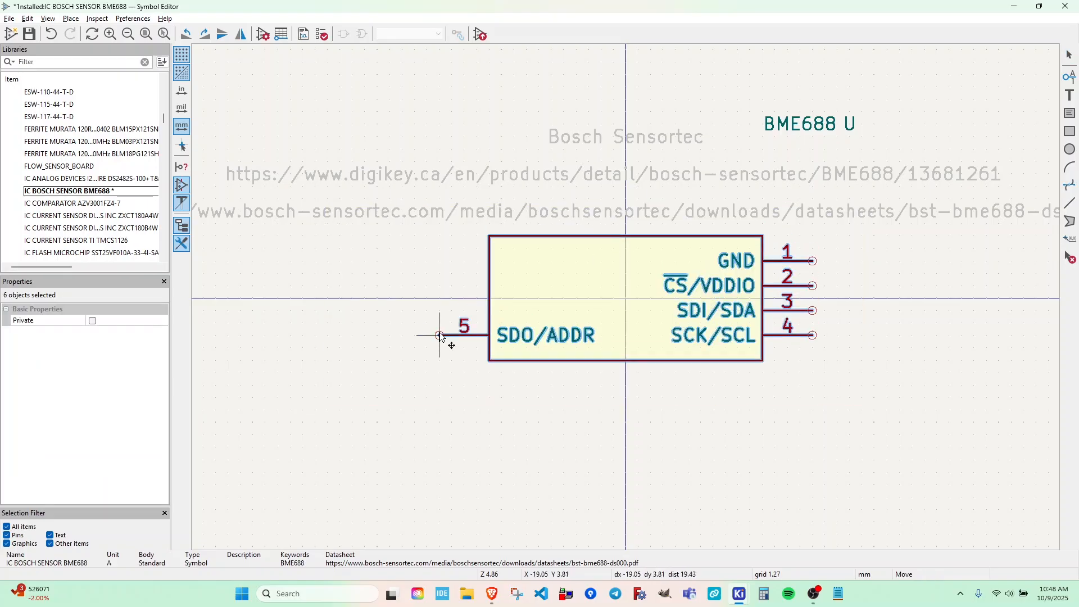
click(439, 334)
click(665, 423)
click(625, 295)
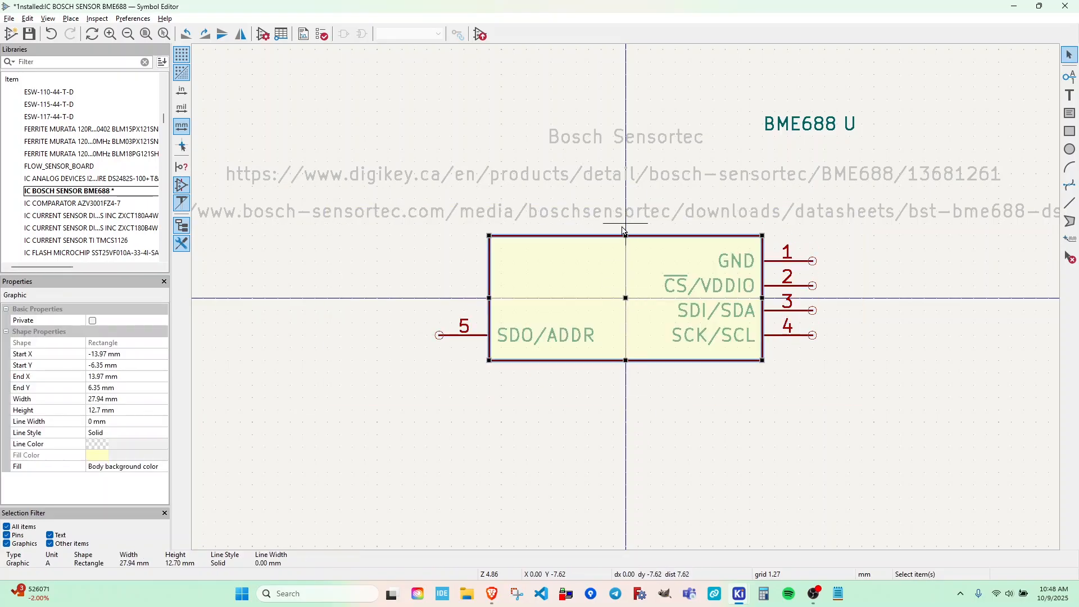
click(751, 444)
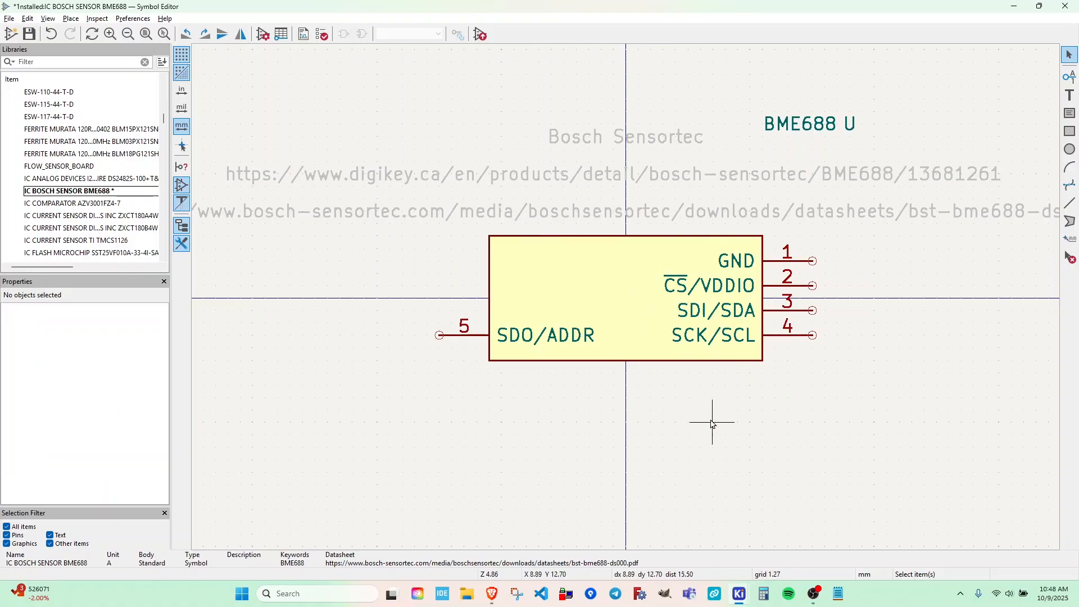
- Check the datasheet pin-out and duplicate the SDO/ADDR pin directly above the original at Y 1.27 mm
key(alt+Tab)
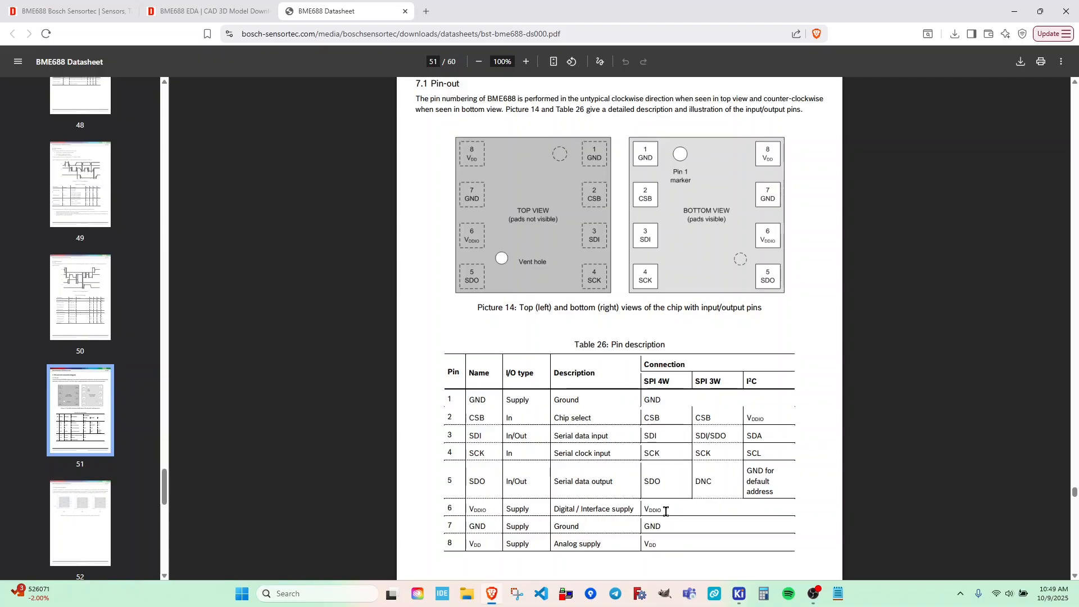
key(alt+Tab)
click(544, 347)
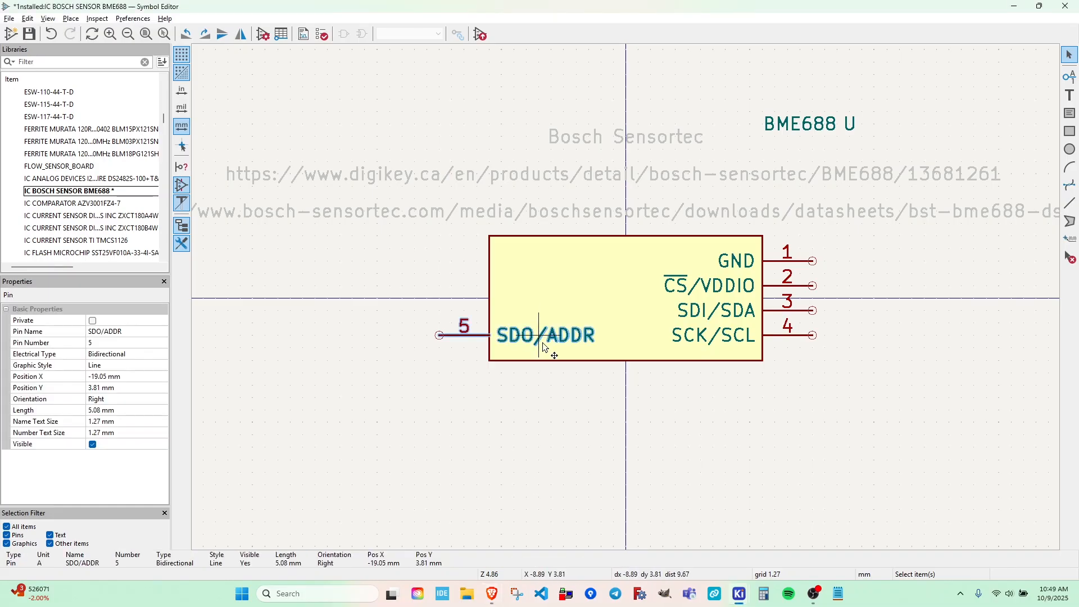
key(ctrl+d)
click(441, 308)
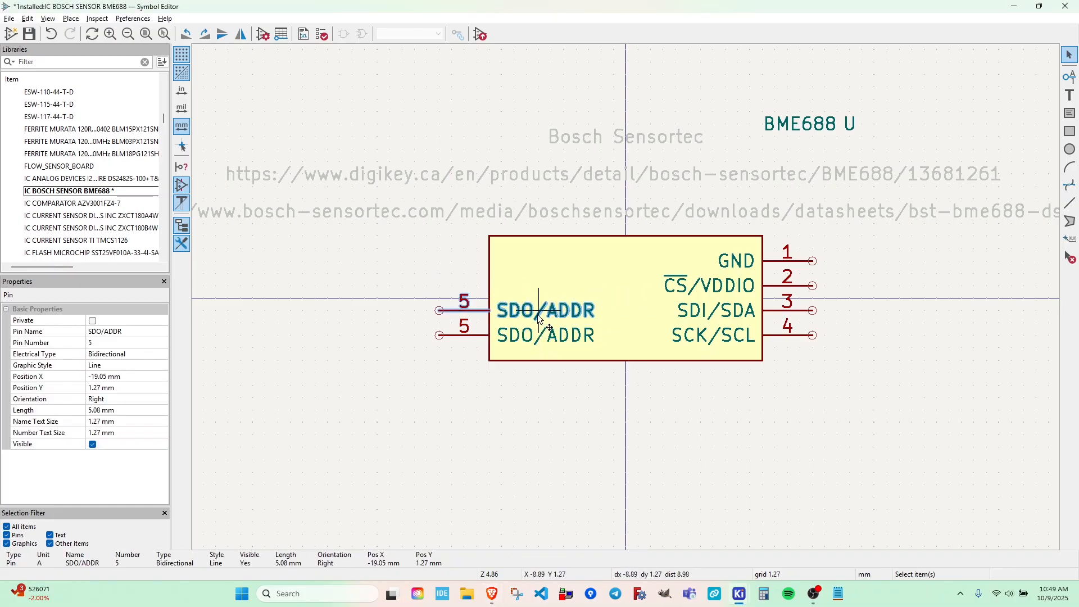
- Name the duplicated pin VDDIO and set its pin number to 6, following the datasheet's pin table
double_click(541, 318)
text(CDDIO)
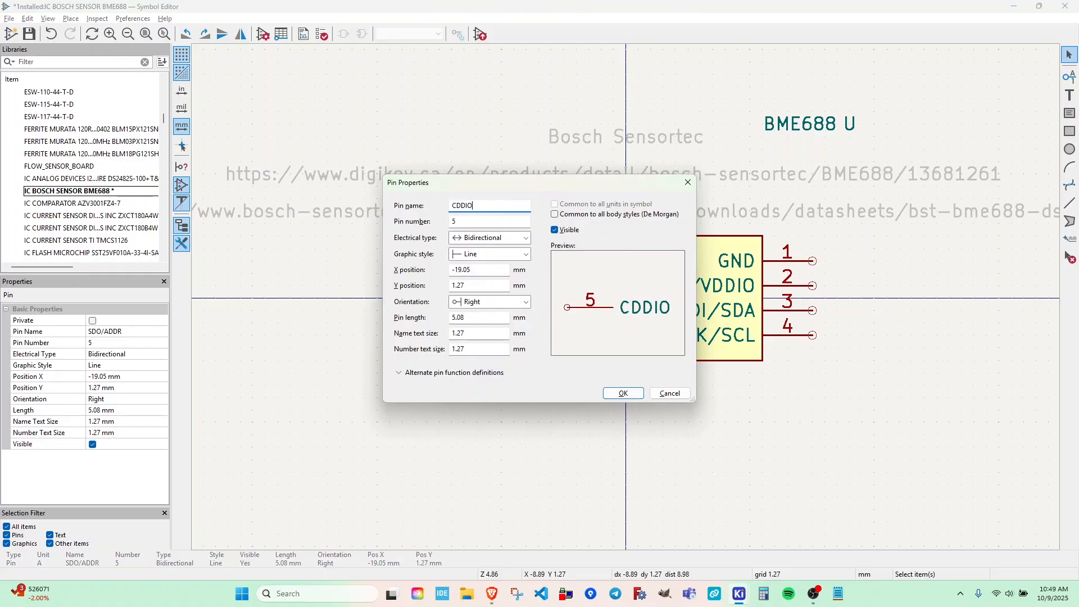
key(ctrl+a)
text(VDDIO)
click(455, 219)
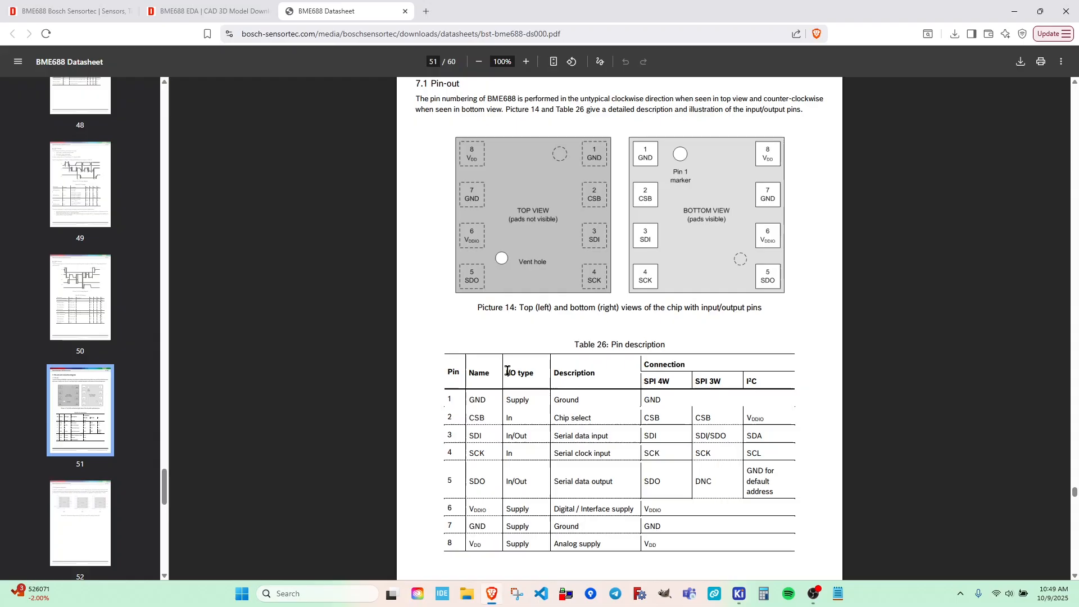
key(alt+Tab)
key(alt+Tab)
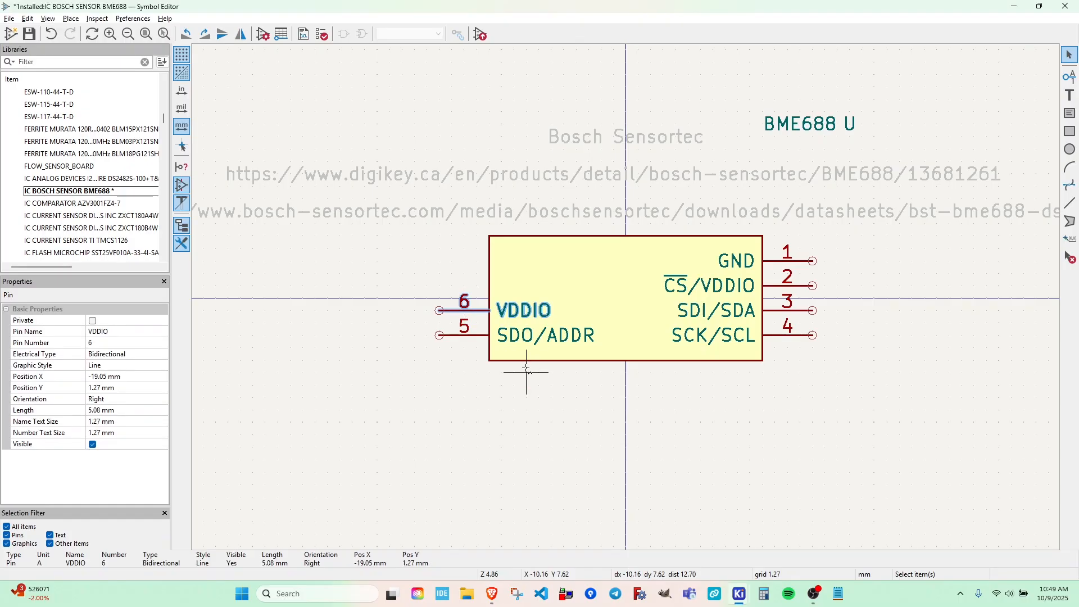
- Duplicate the VDDIO pin to Y -1.27 mm on the body's left edge, with pin number 7 and name GND
key(ctrl+d)
click(439, 286)
key(e)
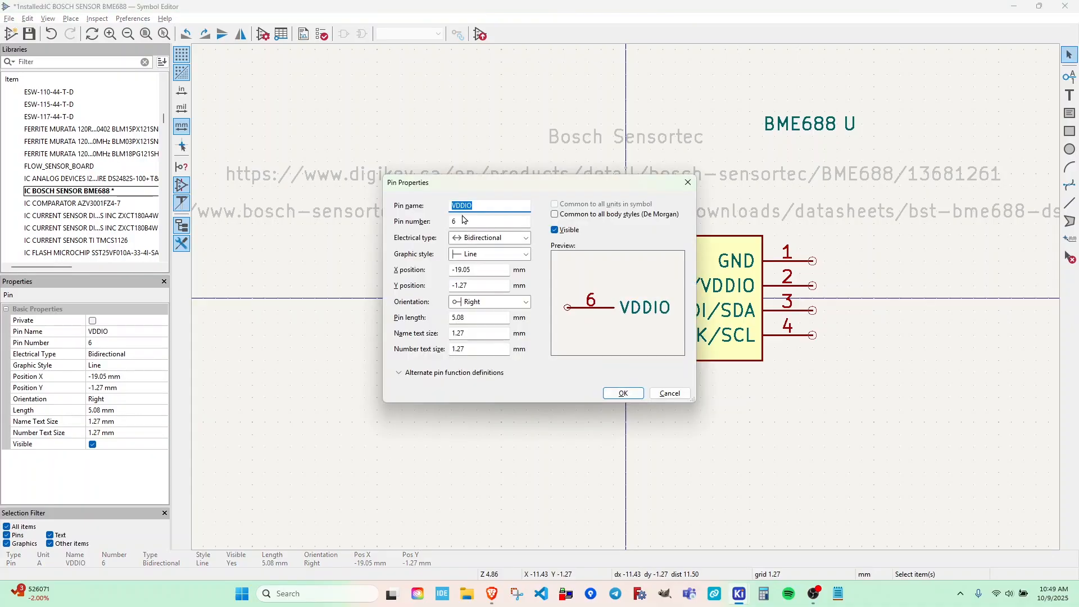
key(Tab)
text(7)
key(shift+Tab)
text(GND)
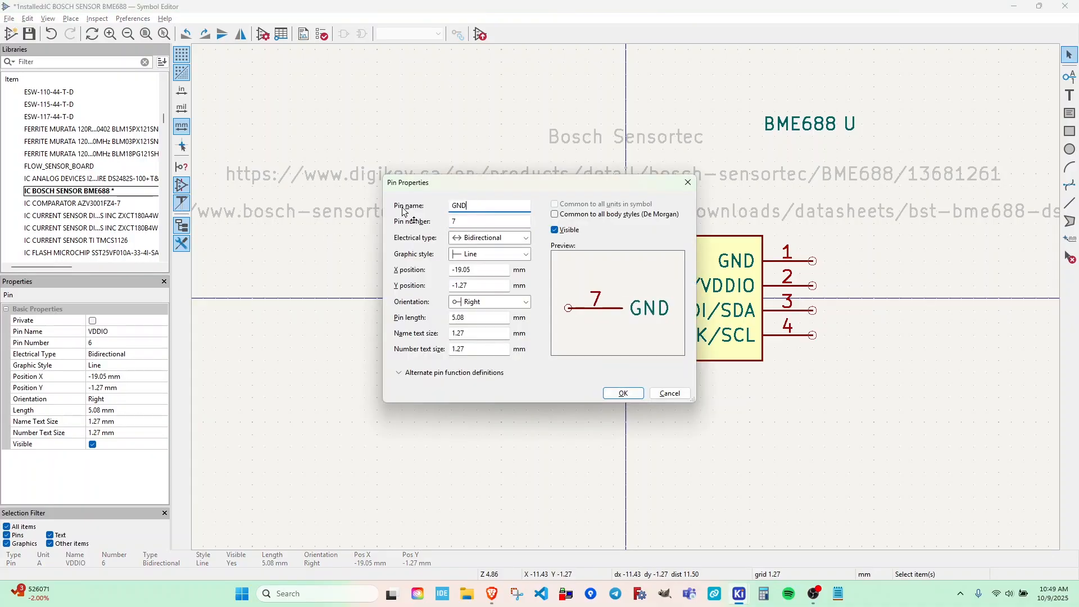
key(alt+Tab)
key(alt+Tab)
click(623, 393)
click(556, 435)
- Duplicate pin 7 to Y -3.81 mm as pin number 8 named VDD, and save the symbol
click(470, 288)
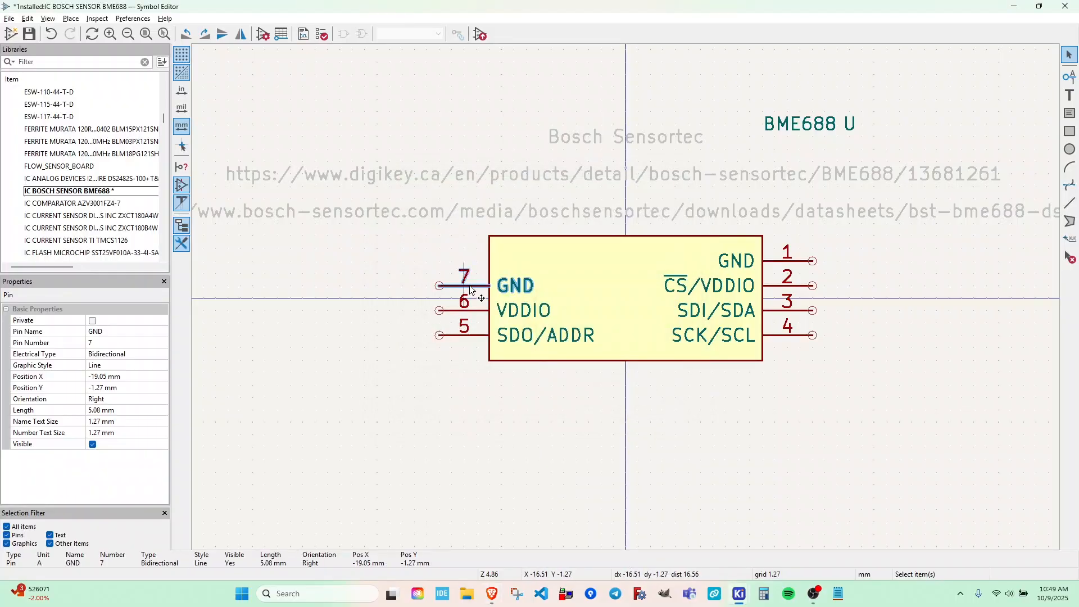
key(ctrl+d)
click(439, 261)
key(alt+Tab)
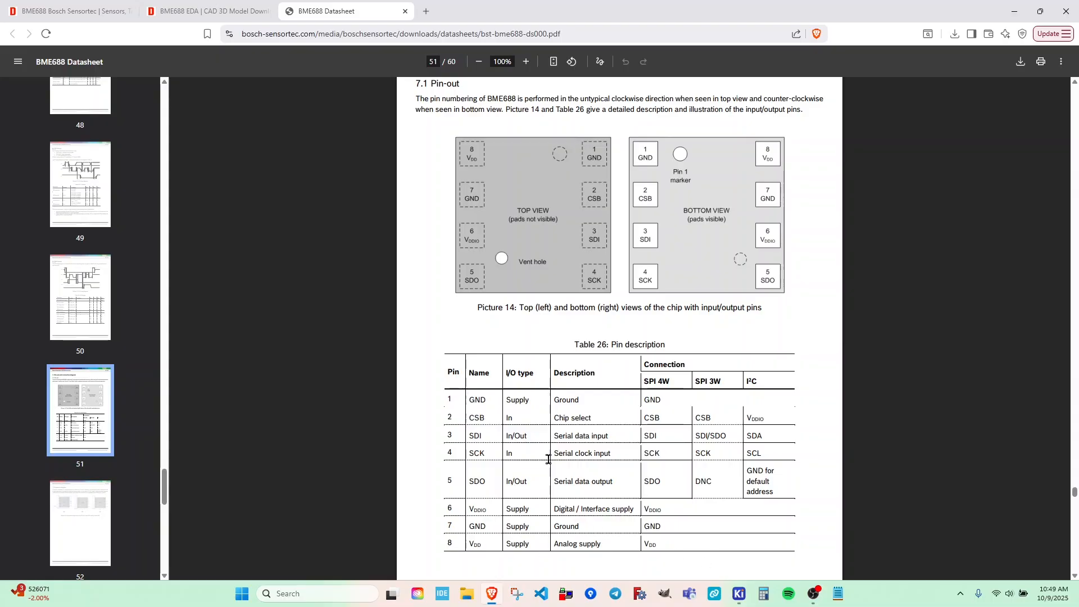
key(alt+Tab)
key(Tab)
text(8)
key(Return)
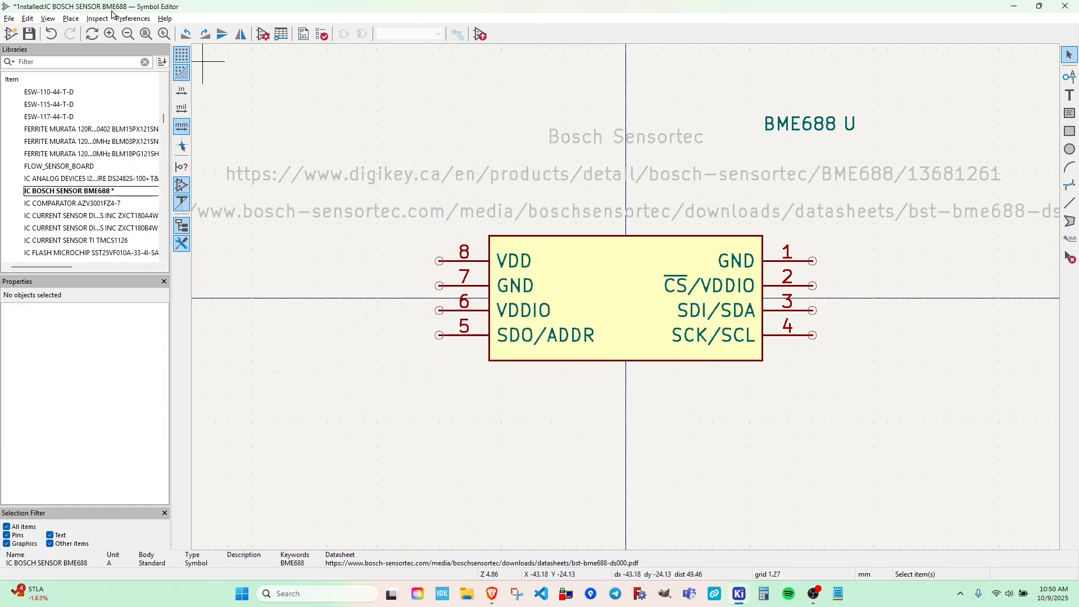
click(30, 34)
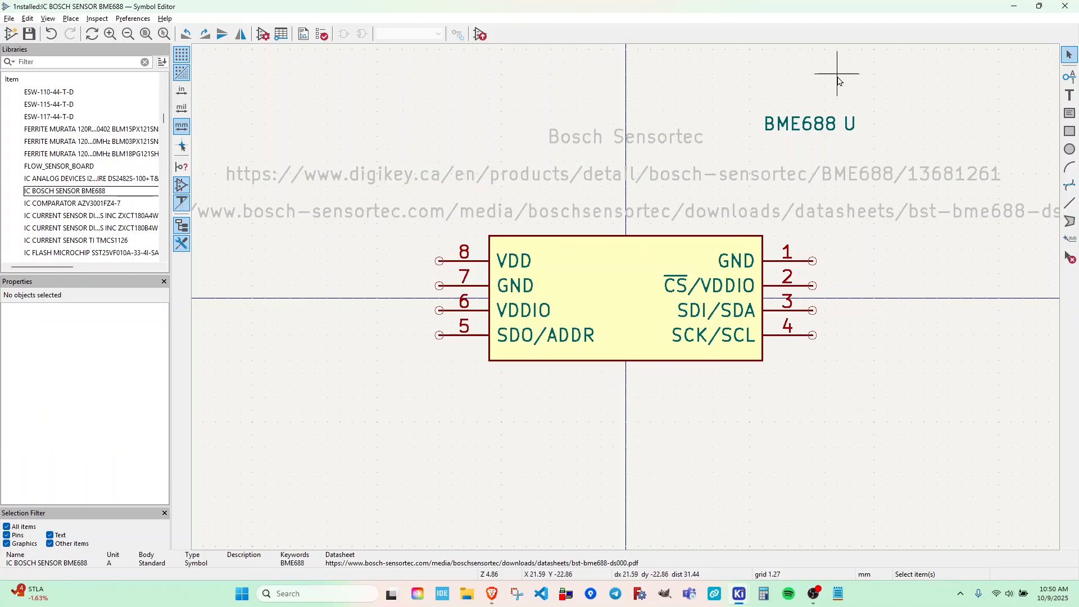
- Try the letter designations A, AK and HJK as the VDD pin's number, and set it back to 8
double_click(462, 264)
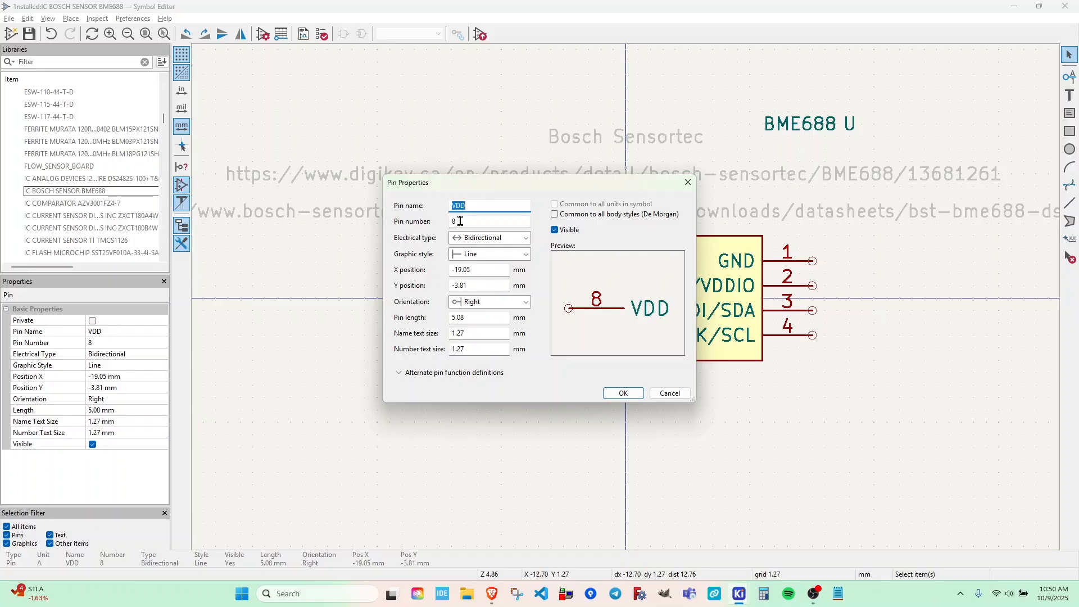
click(459, 221)
key(BackSpace)
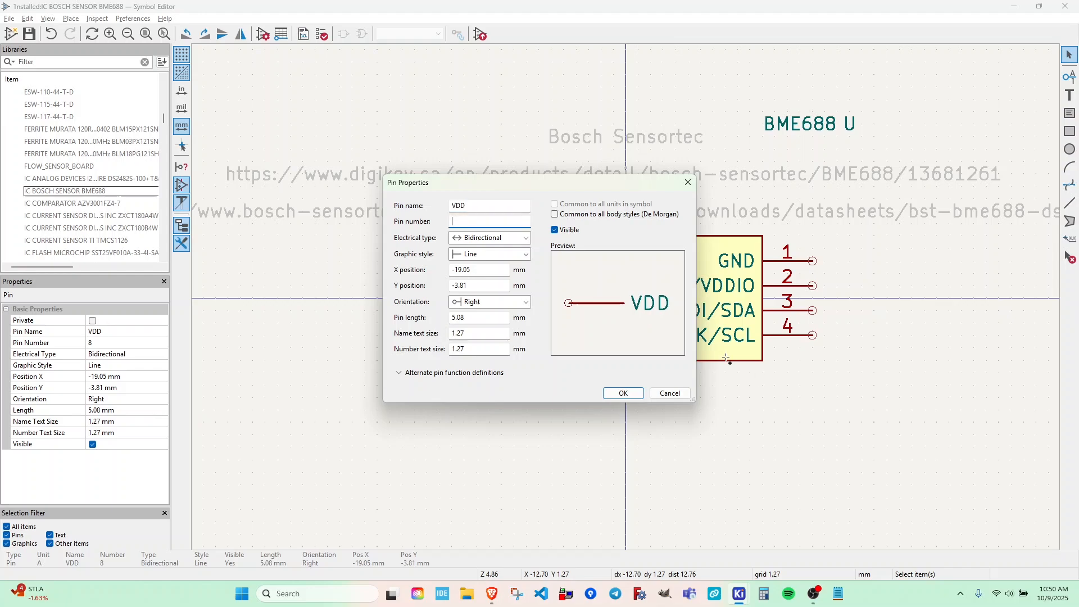
text(A)
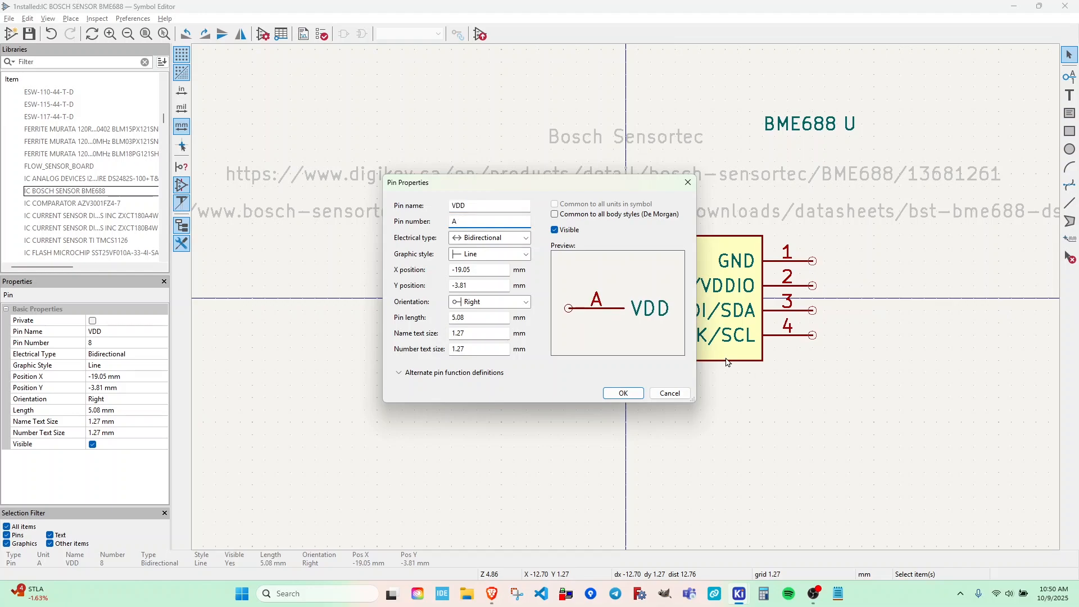
text(K)
key(BackSpace)
key(BackSpace)
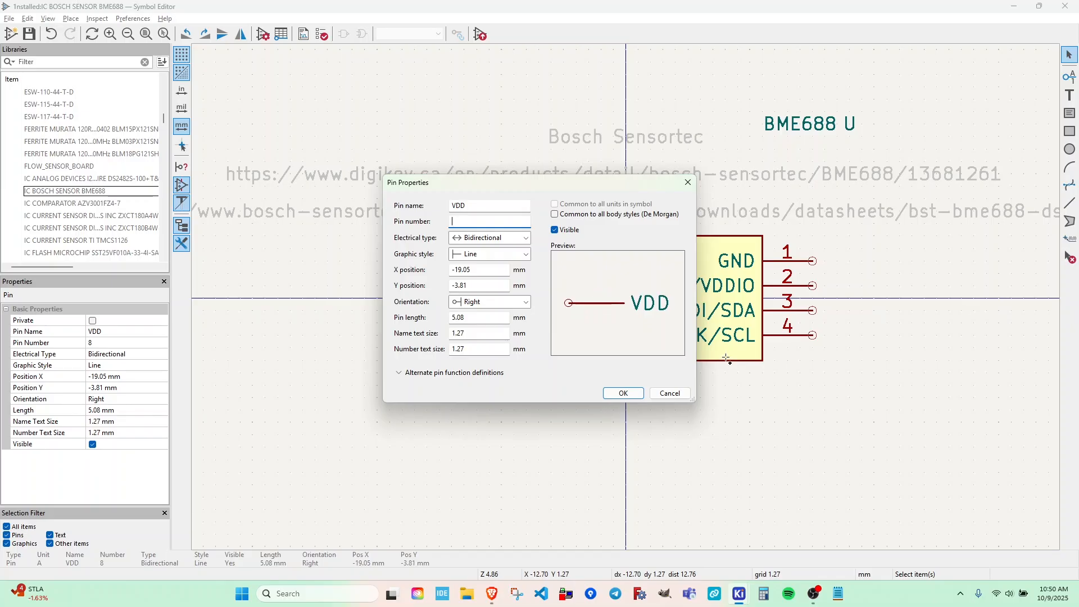
text(HJK)
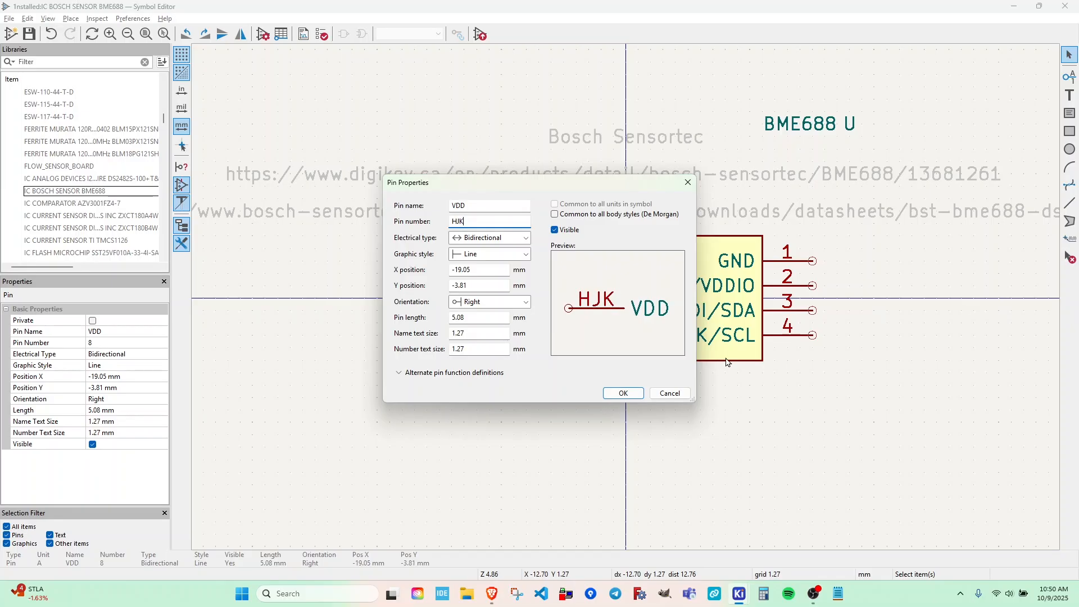
key(BackSpace)
key(BackSpace)
key(BackSpace)
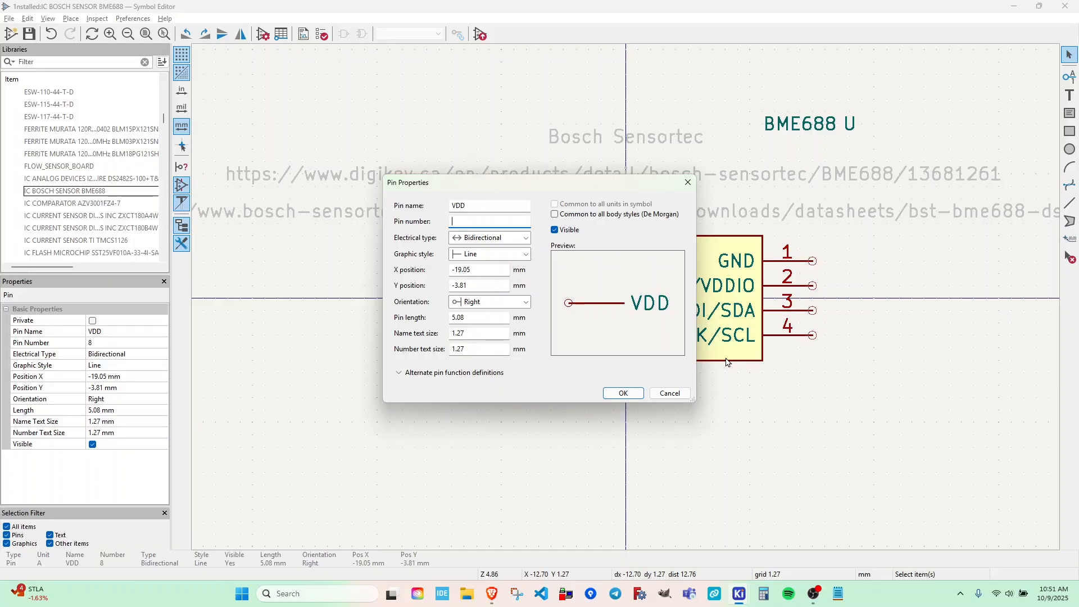
text(8)
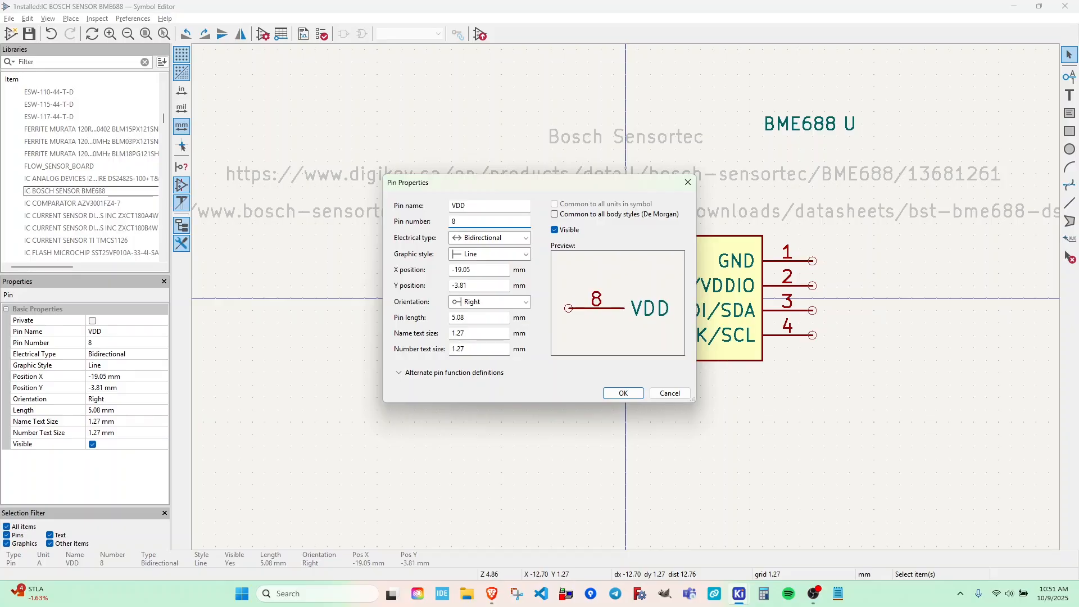
click(623, 394)
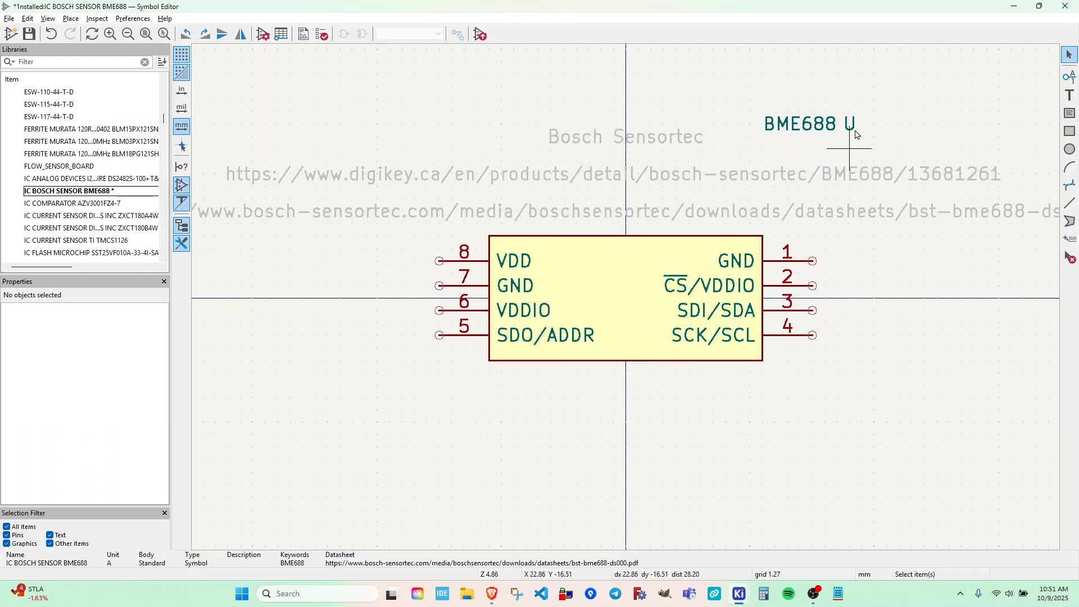
- Centre the reference U just above the body and the value BME688 just below it, and save the symbol
click(852, 123)
drag(852, 123, 626, 229)
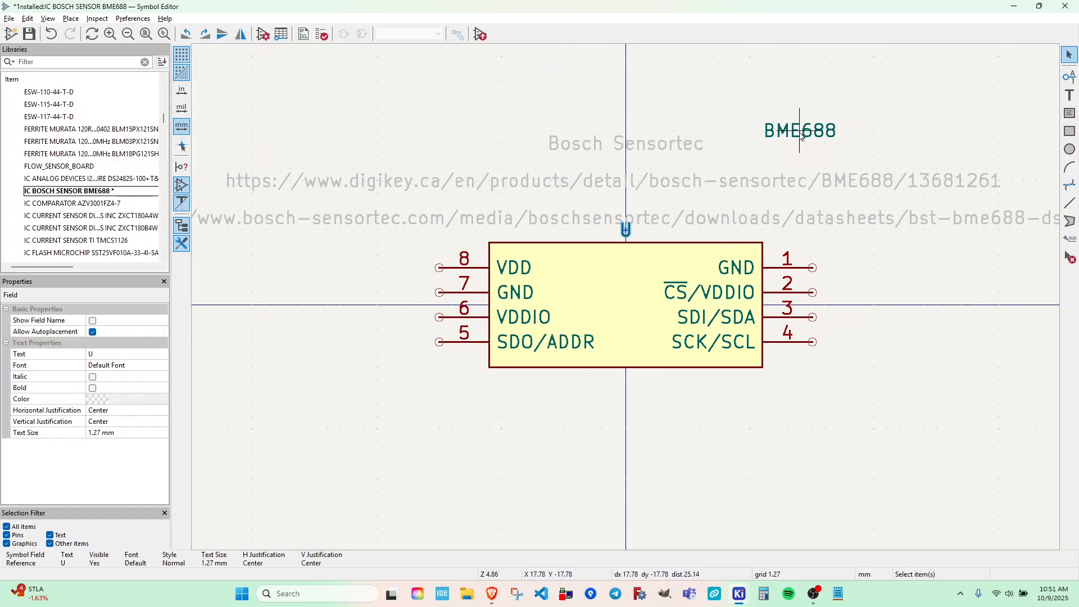
click(800, 130)
drag(800, 131, 625, 379)
click(787, 440)
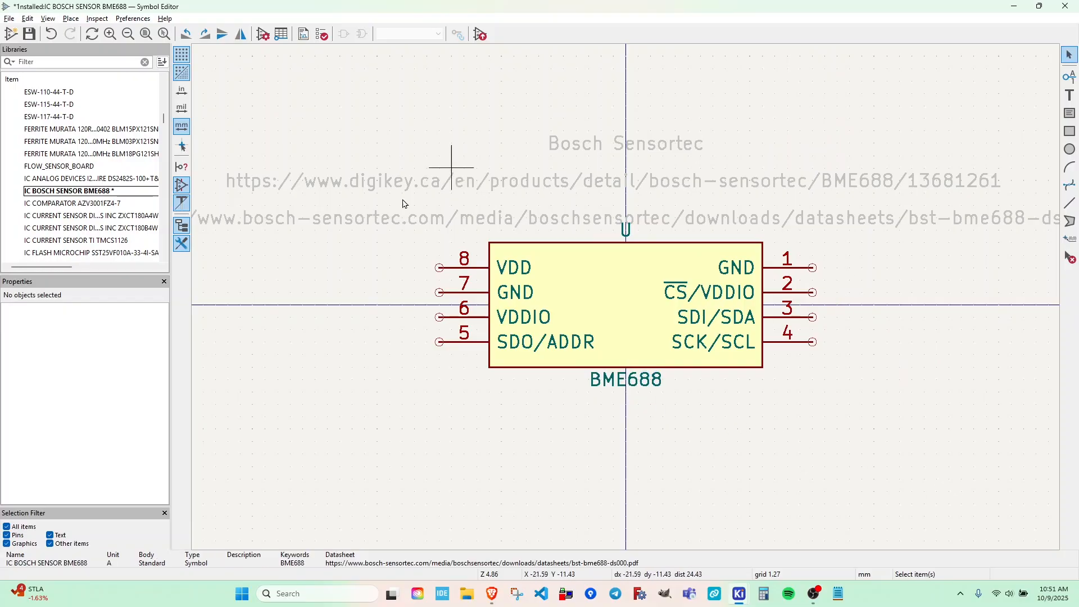
key(ctrl+s)
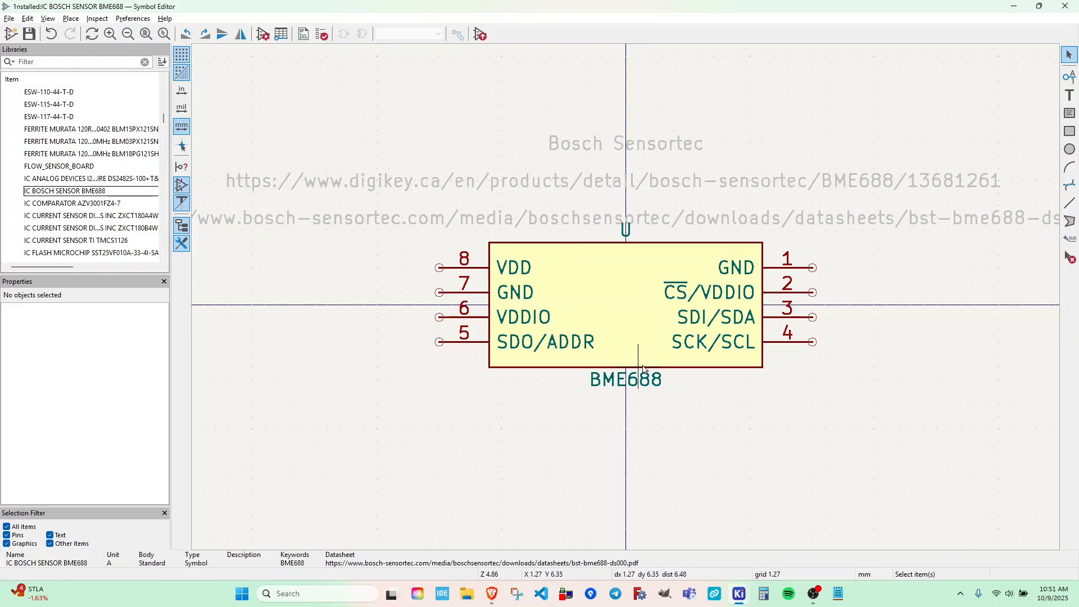
- Switch to the Footprint Editor and create a new footprint in the 1nstalled library
click(738, 597)
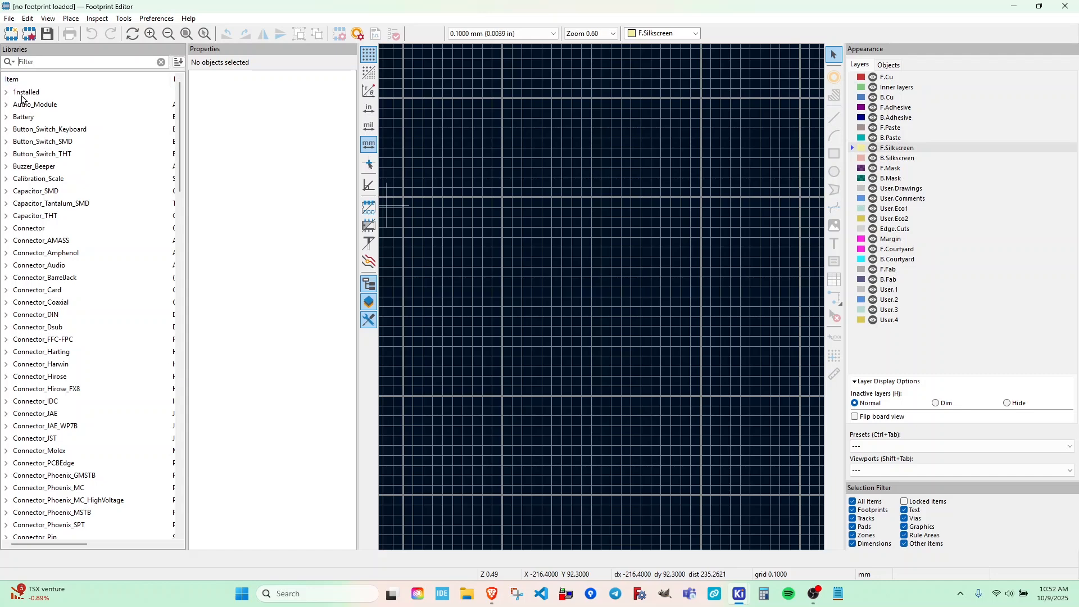
click(33, 94)
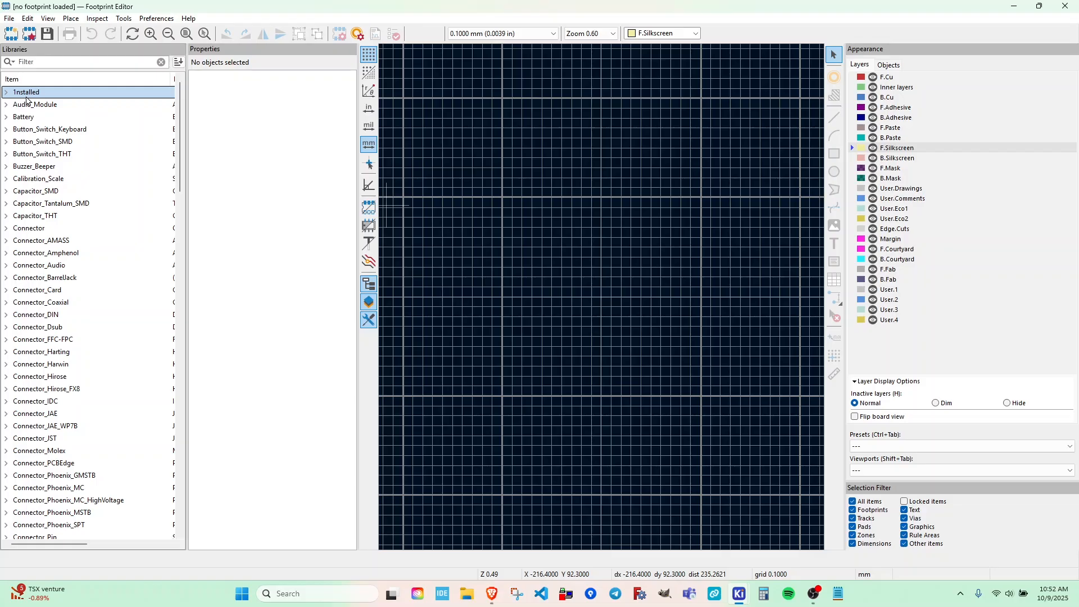
right_click(23, 96)
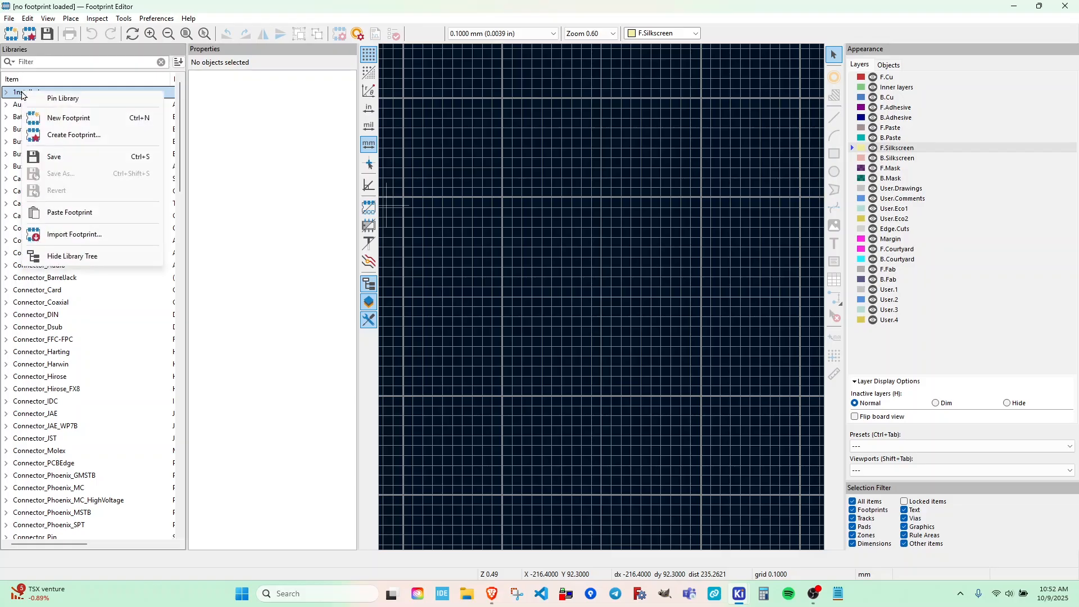
click(80, 119)
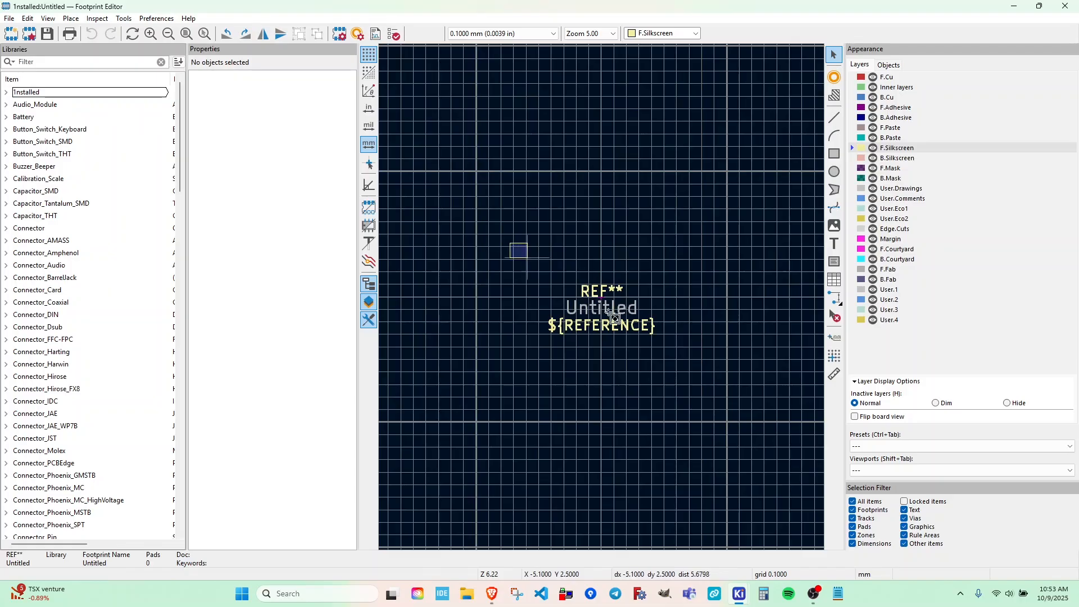
- Set the reference text's width and height to 1 mm in the footprint properties
drag(608, 312, 690, 369)
click(710, 395)
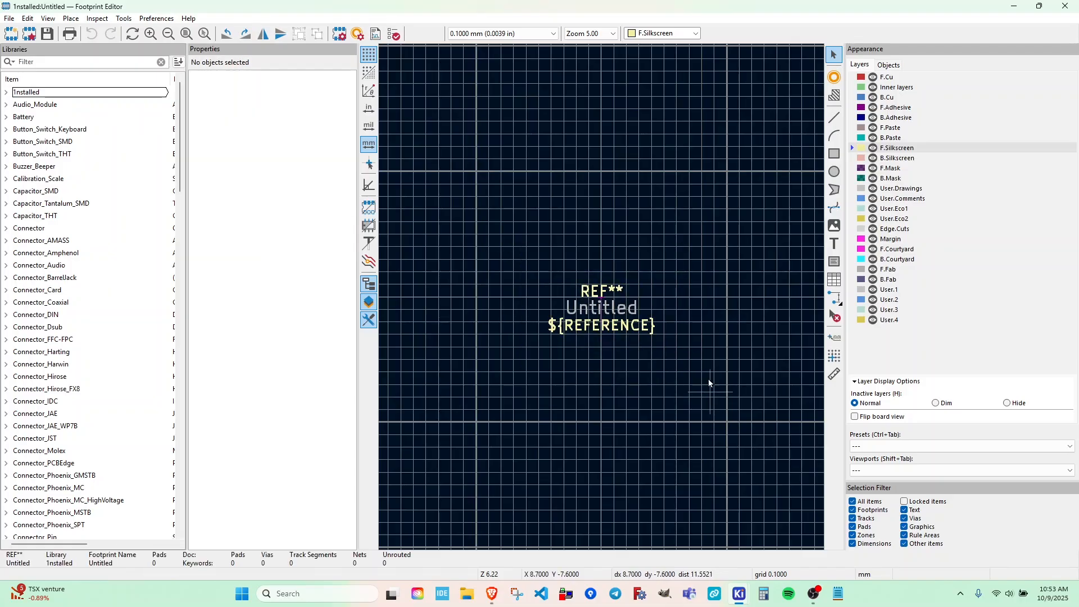
click(339, 34)
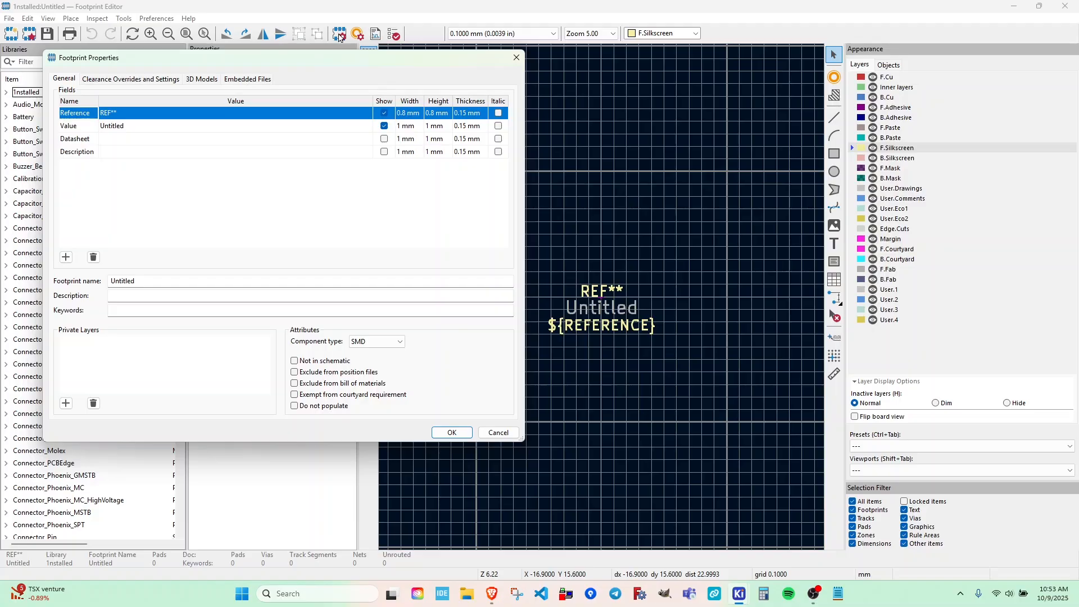
drag(309, 61, 320, 114)
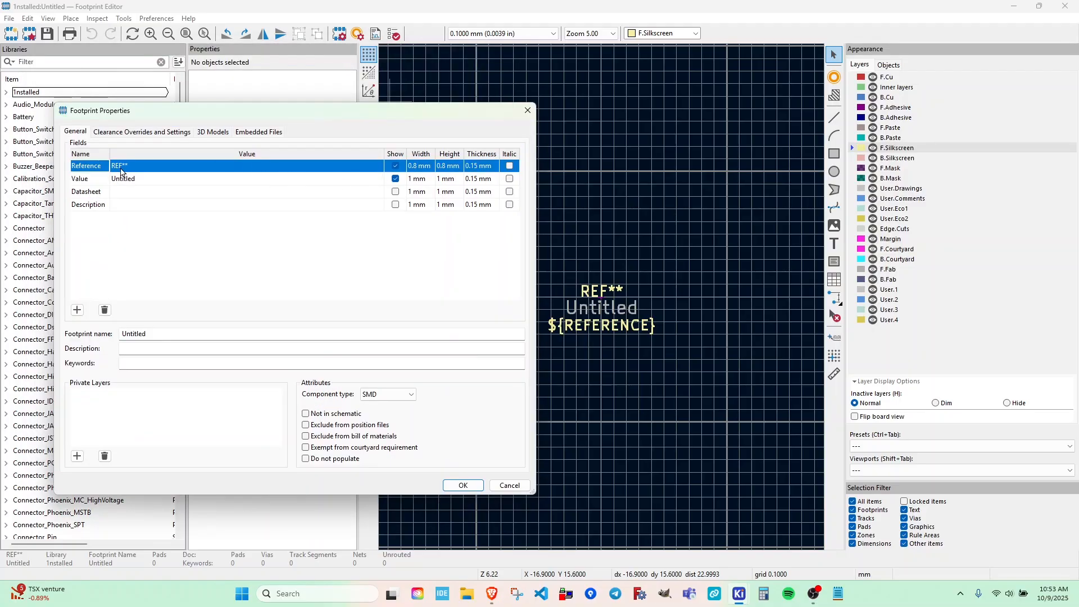
click(422, 166)
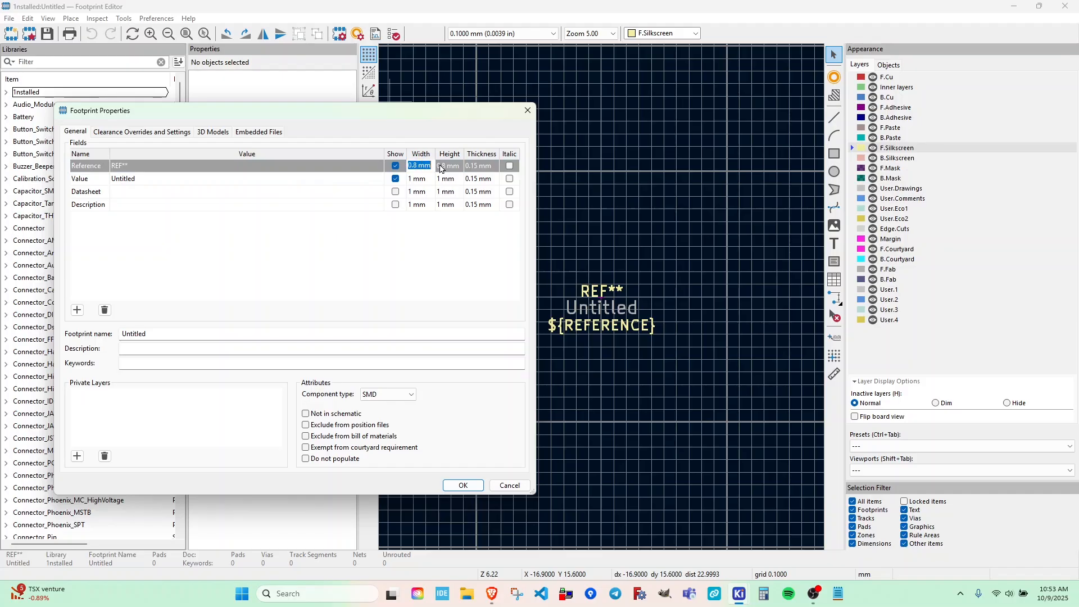
click(441, 167)
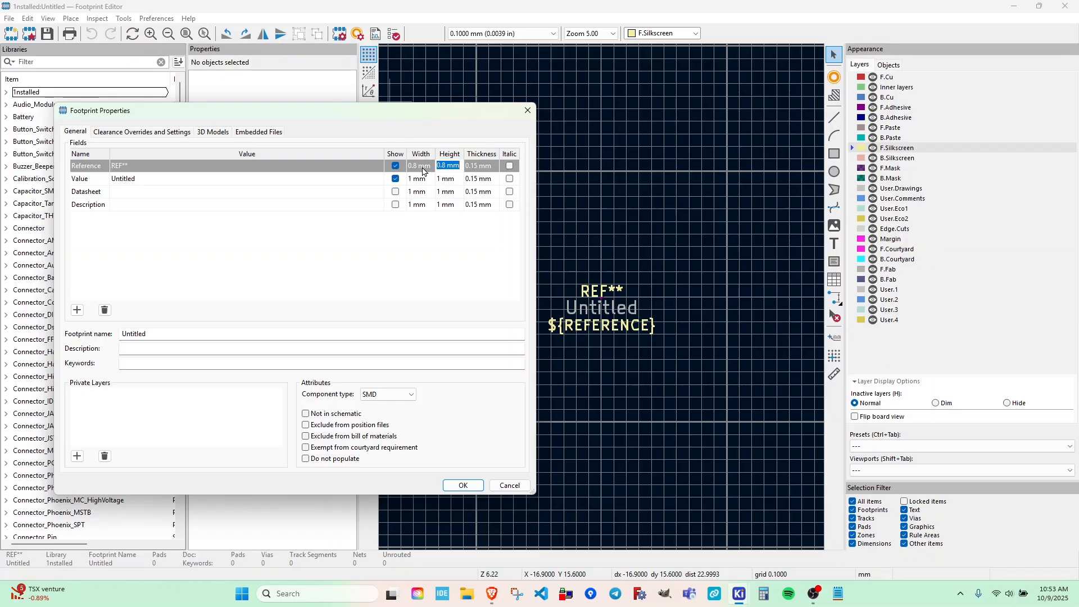
text(1)
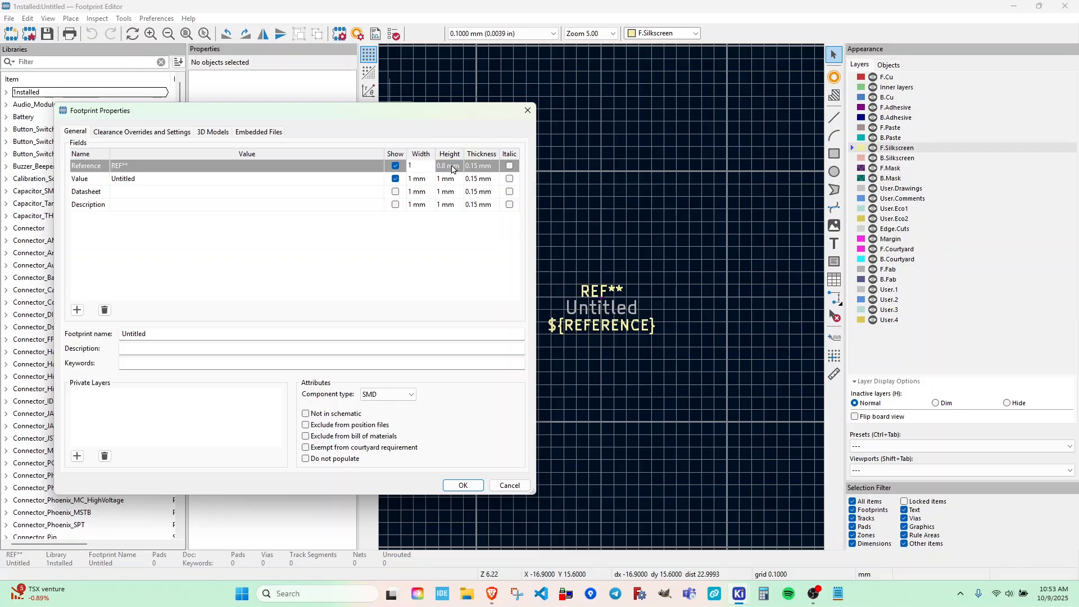
key(Return)
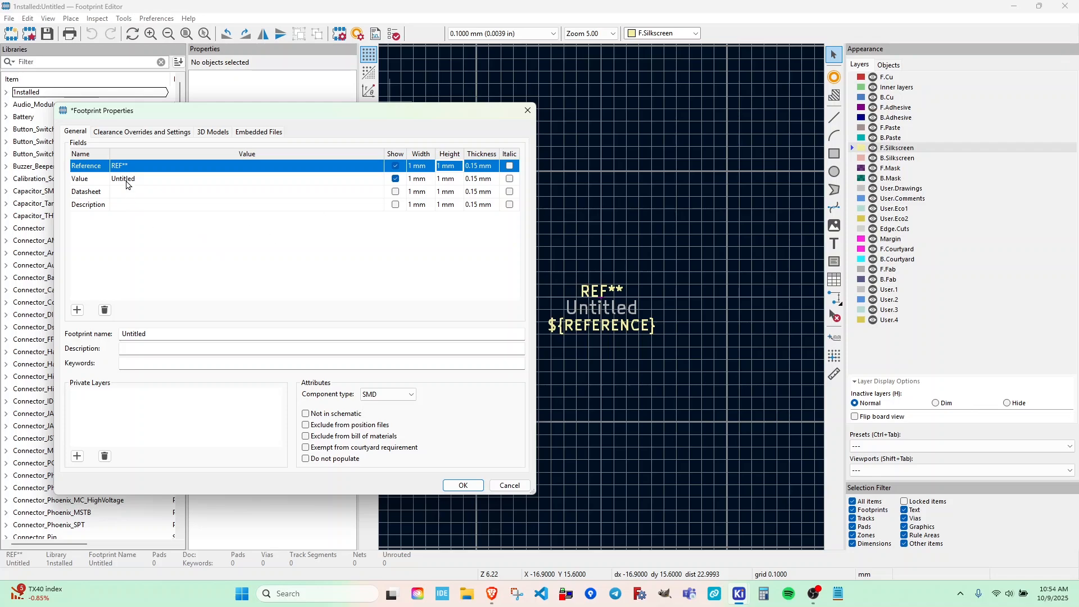
- Set the footprint's value field to BME688
click(126, 180)
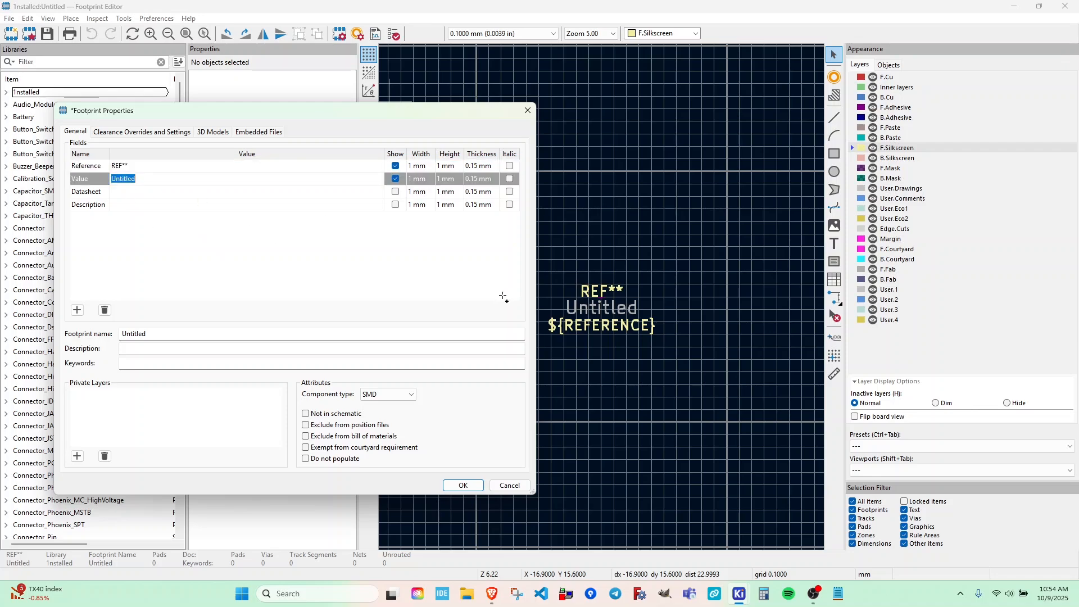
text(BME688)
key(alt+Tab)
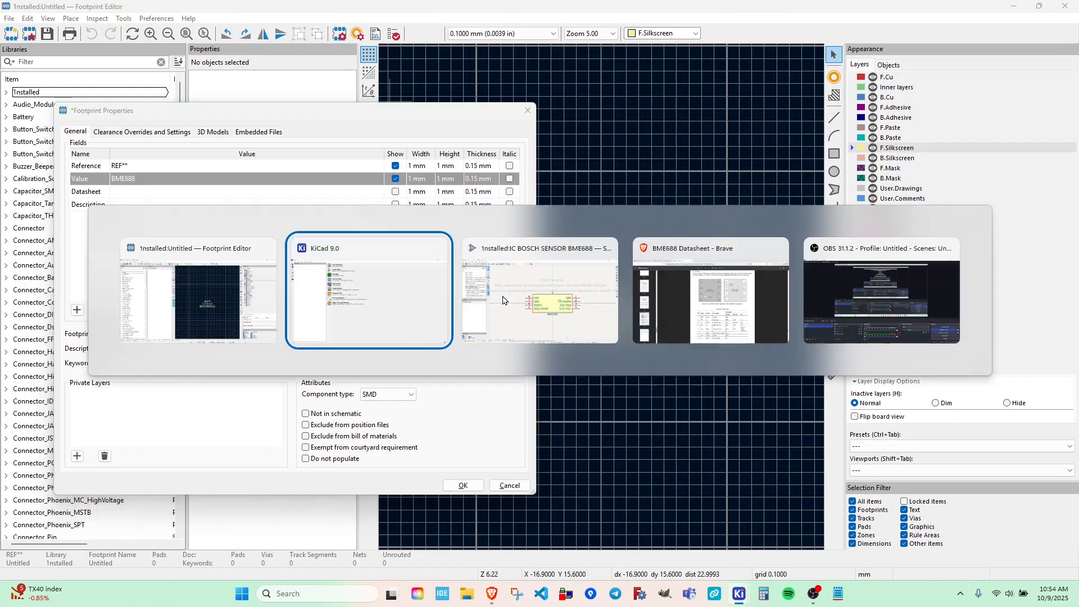
key(alt+Tab)
key(alt+Tab)
key(alt+Tab)
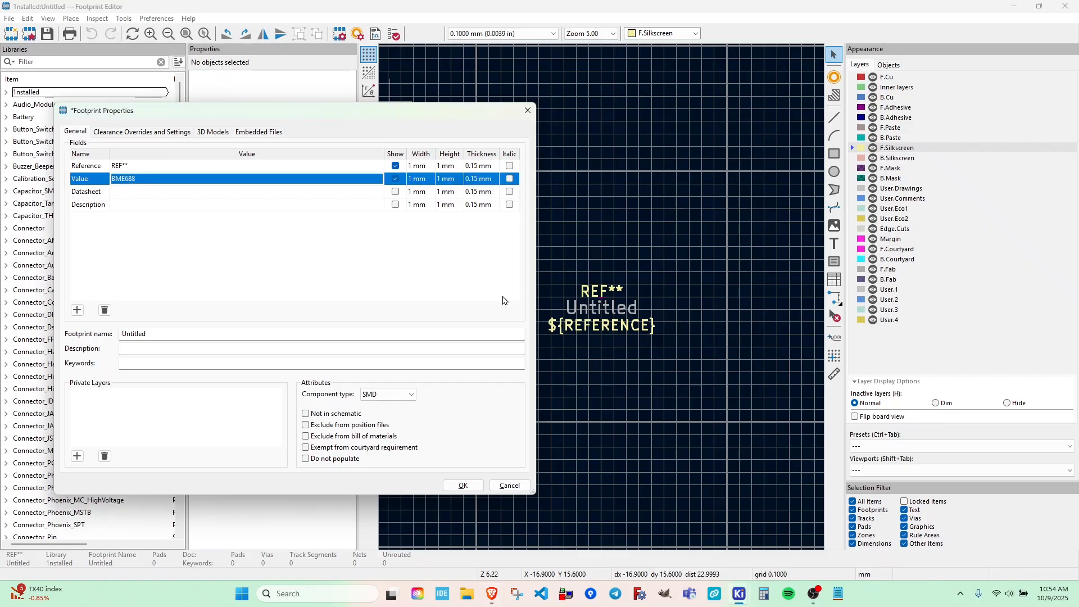
click(133, 191)
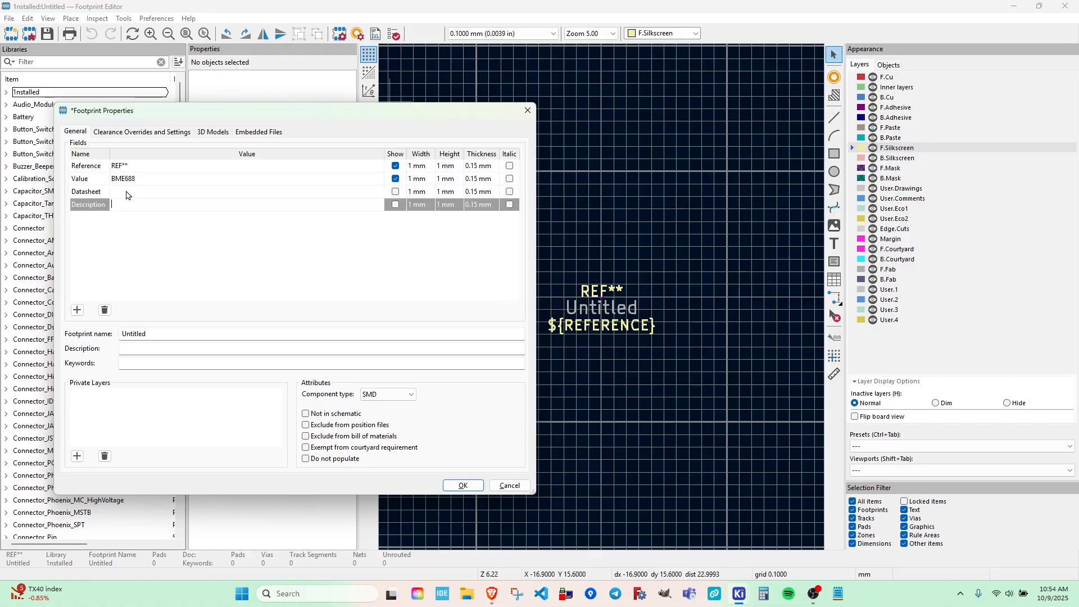
click(128, 207)
- Name the footprint IC BOSCH SENSOR BME688
click(165, 339)
text(IC)
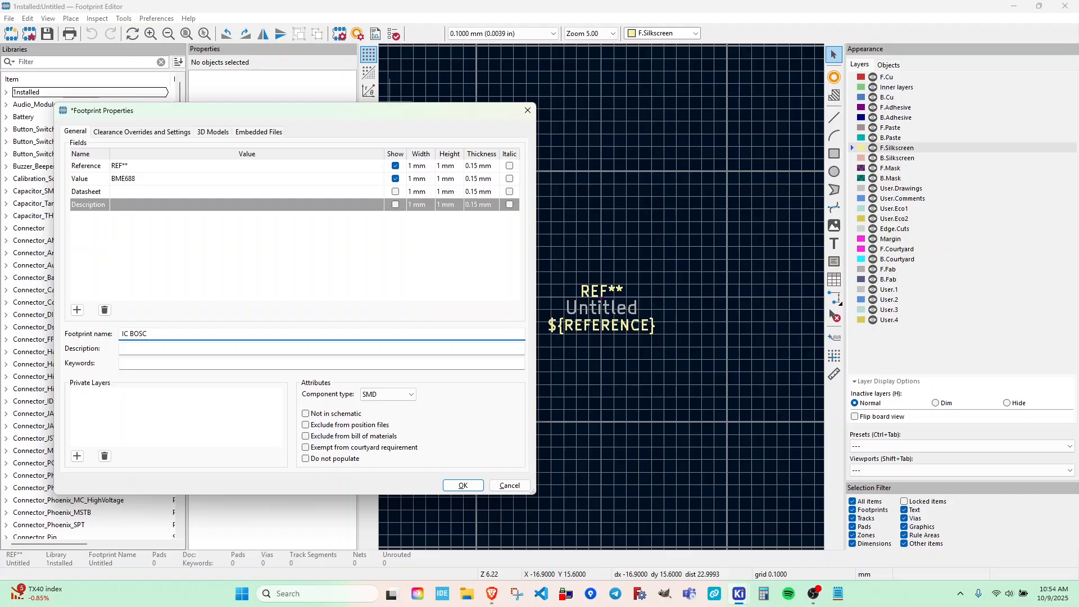
text(BOSCH SENSOR BME6888)
- Copy BME688 from the footprint name into the keywords, apply the properties and save the footprint
key(shift+Left)
key(shift+Left)
key(shift+Left)
key(shift+Left)
key(shift+Left)
key(shift+Left)
key(ctrl+c)
click(131, 362)
key(ctrl+v)
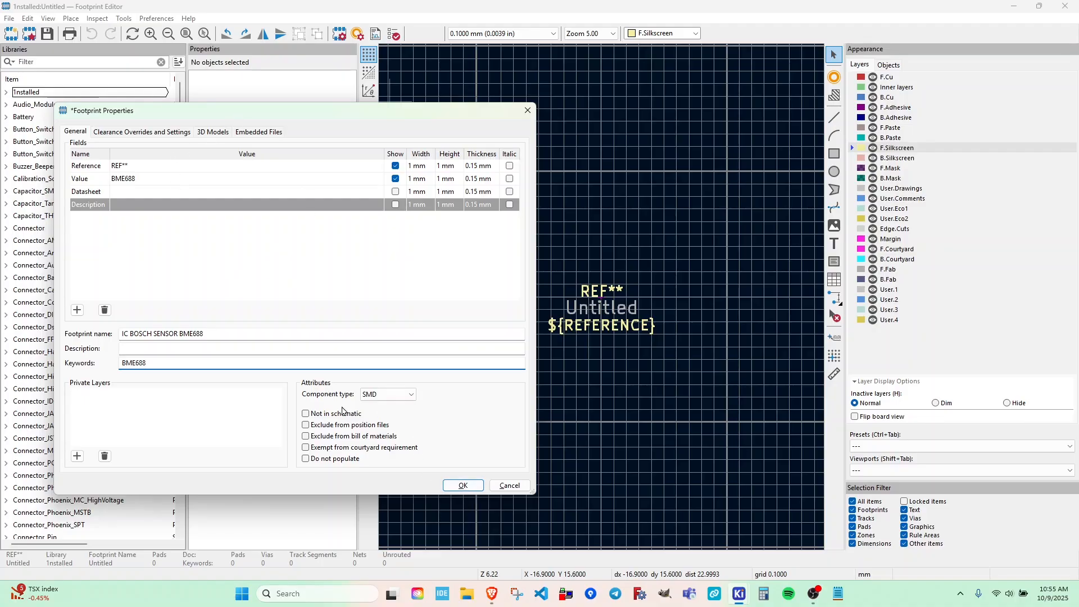
click(463, 485)
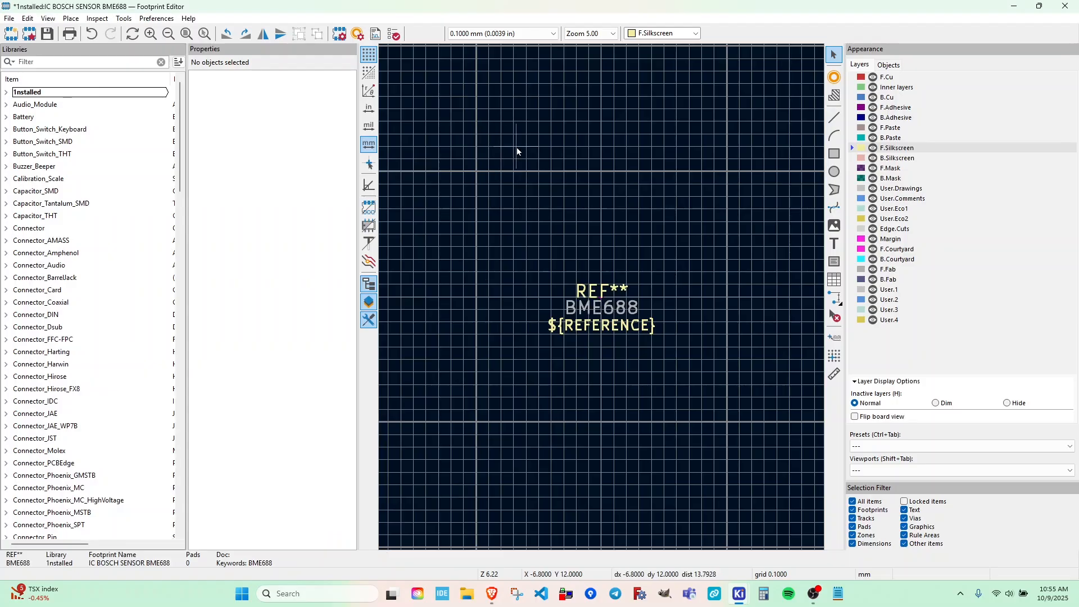
click(45, 35)
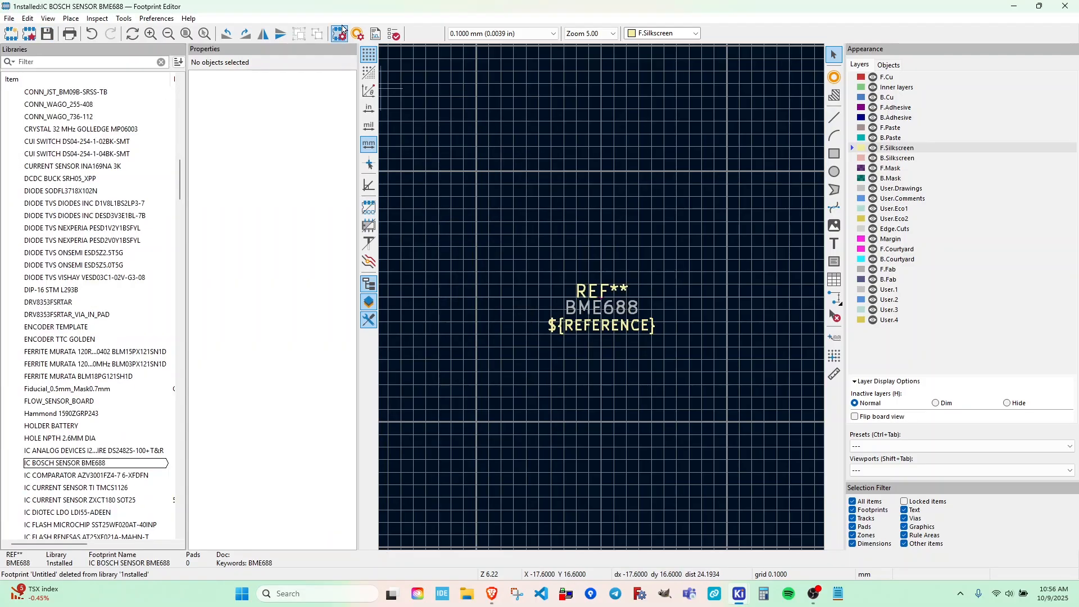
- Move the ${REFERENCE} text from the front silkscreen to the F.Fab layer
click(603, 294)
click(601, 362)
scroll(601, 363, up, 4)
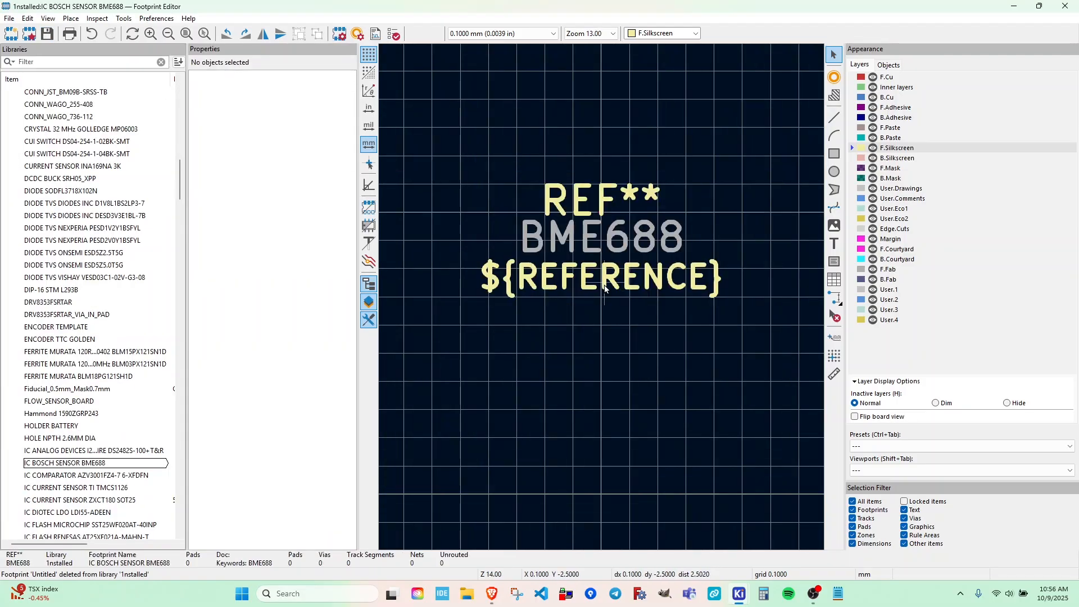
click(636, 289)
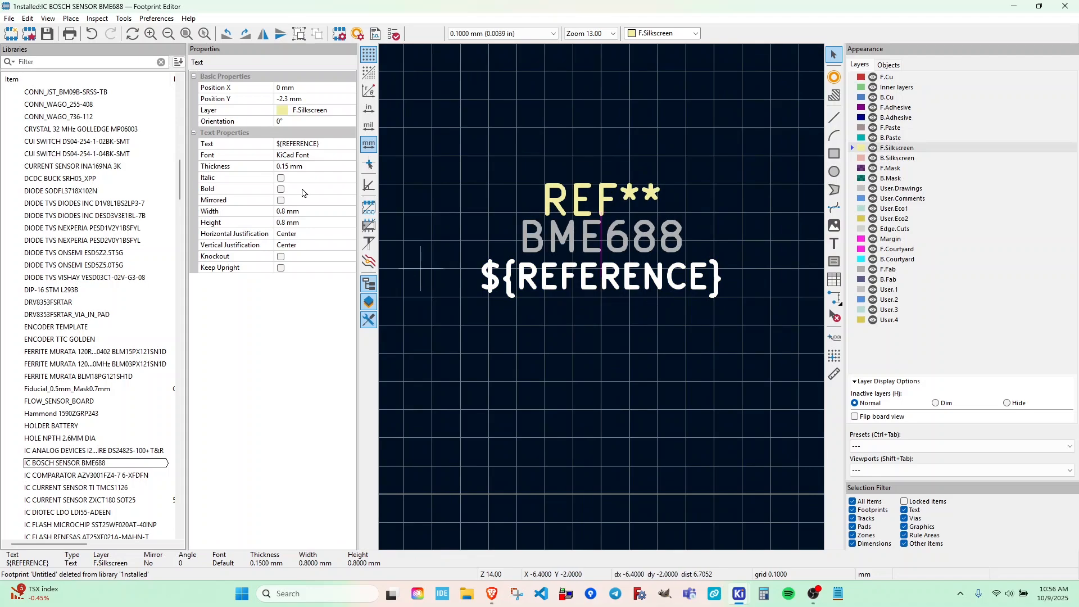
click(325, 111)
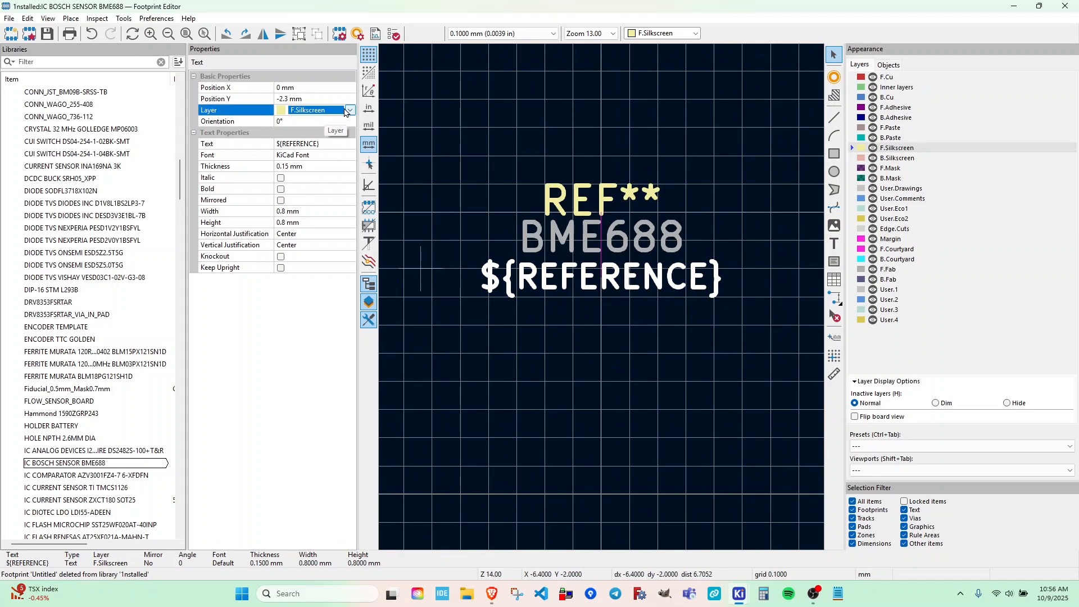
click(350, 110)
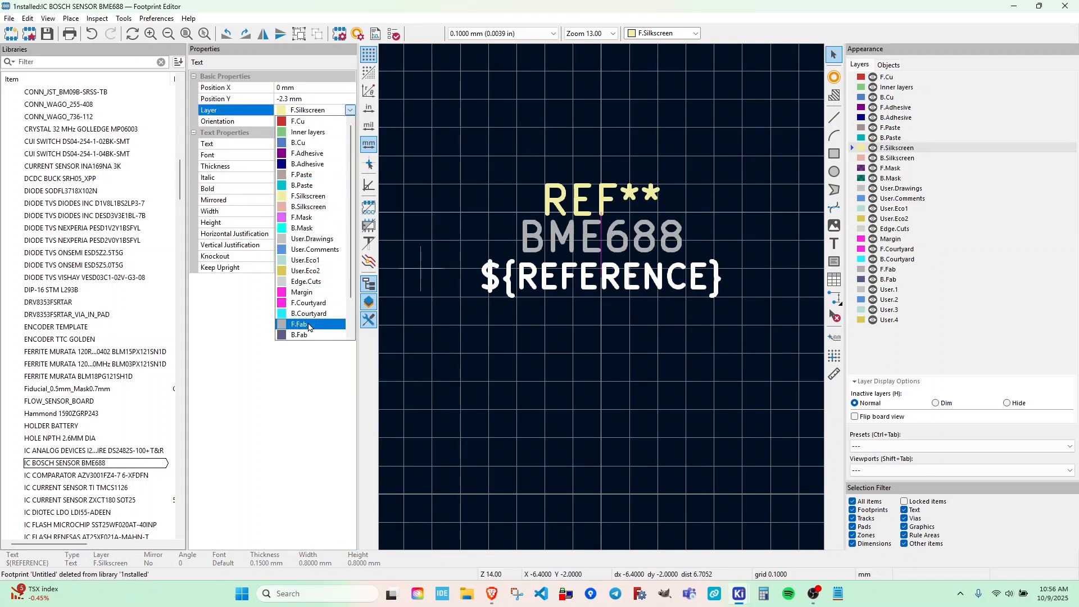
click(311, 324)
click(599, 349)
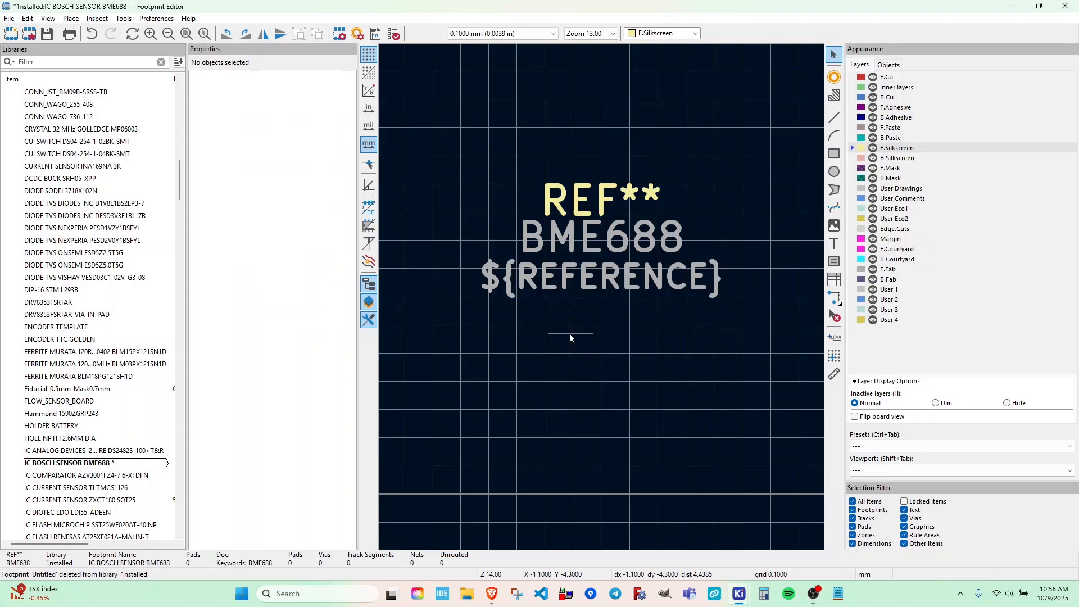
- Make F.Fab the active layer and clear the selection of the ${REFERENCE} text
click(603, 278)
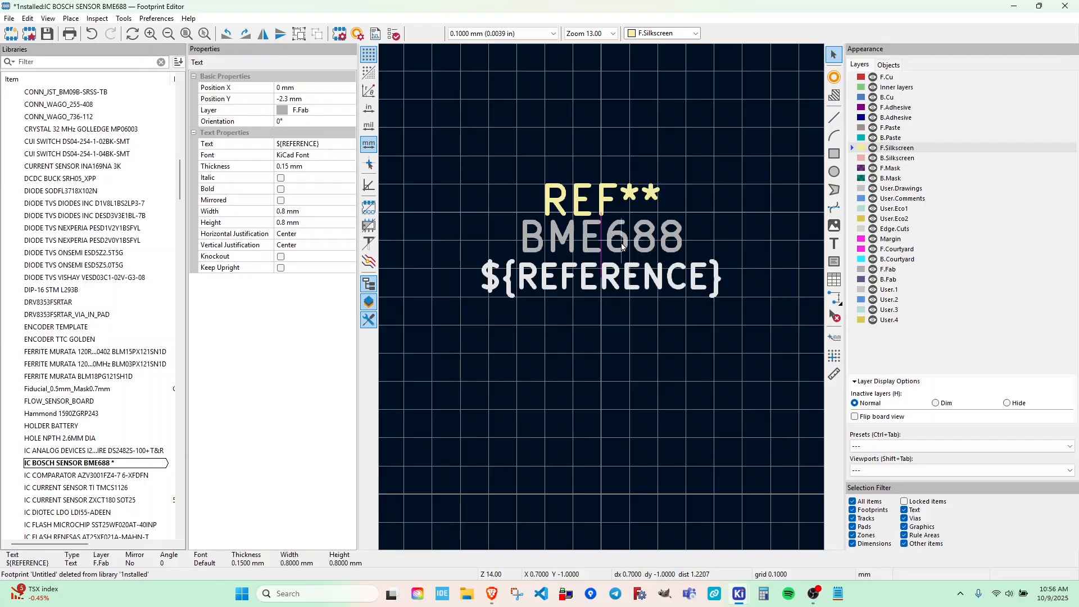
click(894, 270)
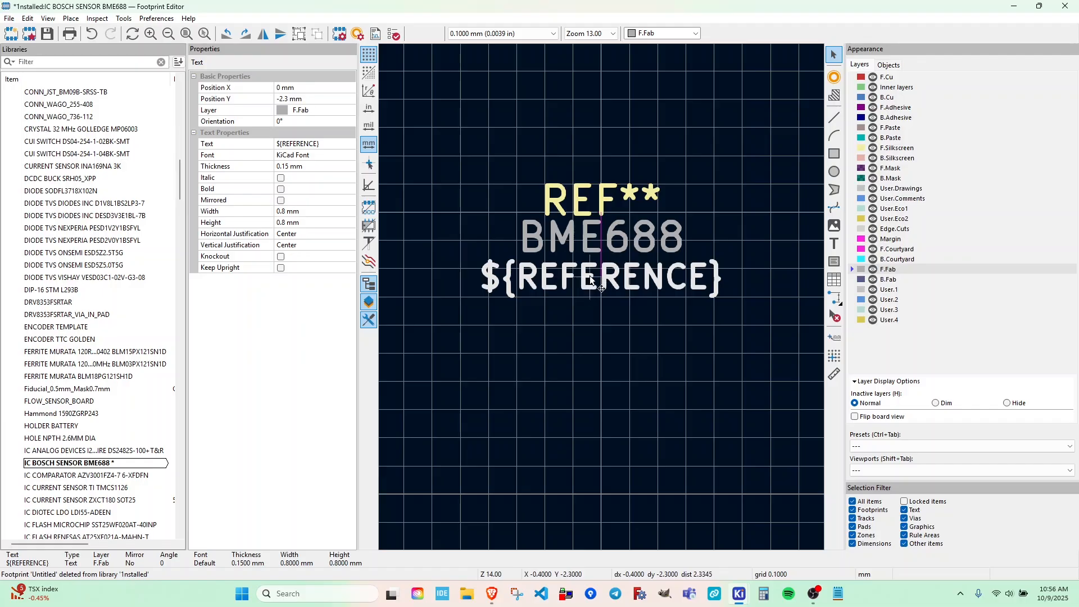
key(Escape)
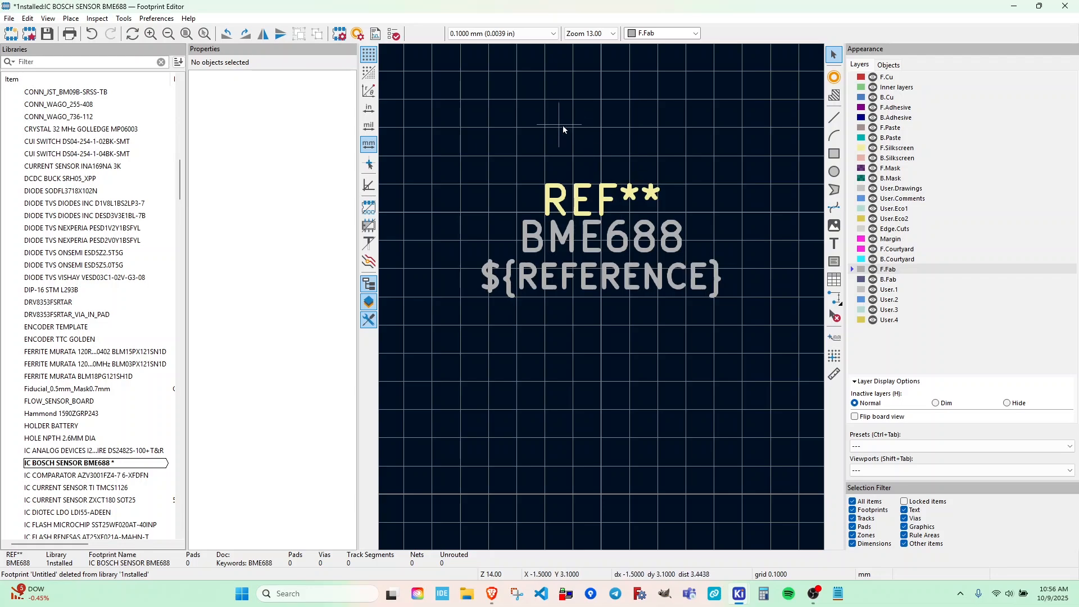
- Set the font of the REF** silkscreen text to Arial
click(601, 199)
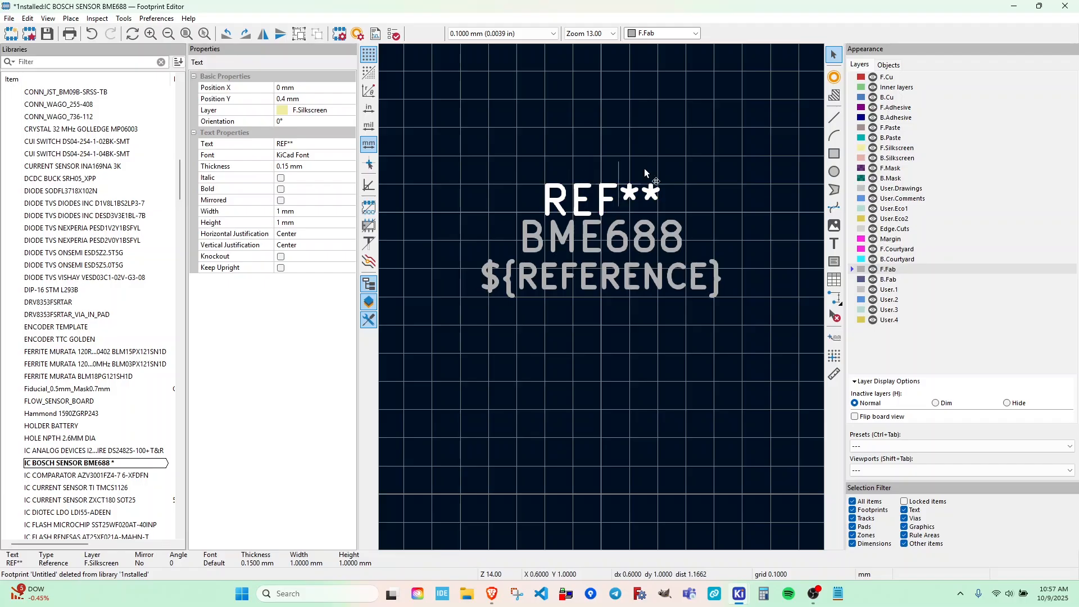
click(332, 156)
click(350, 155)
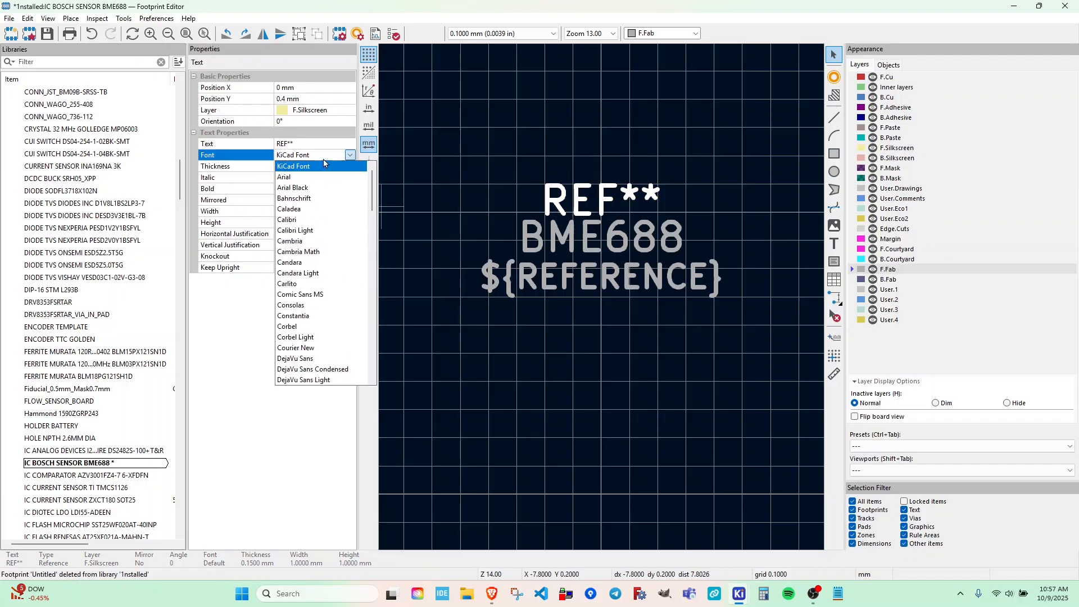
click(301, 178)
click(630, 100)
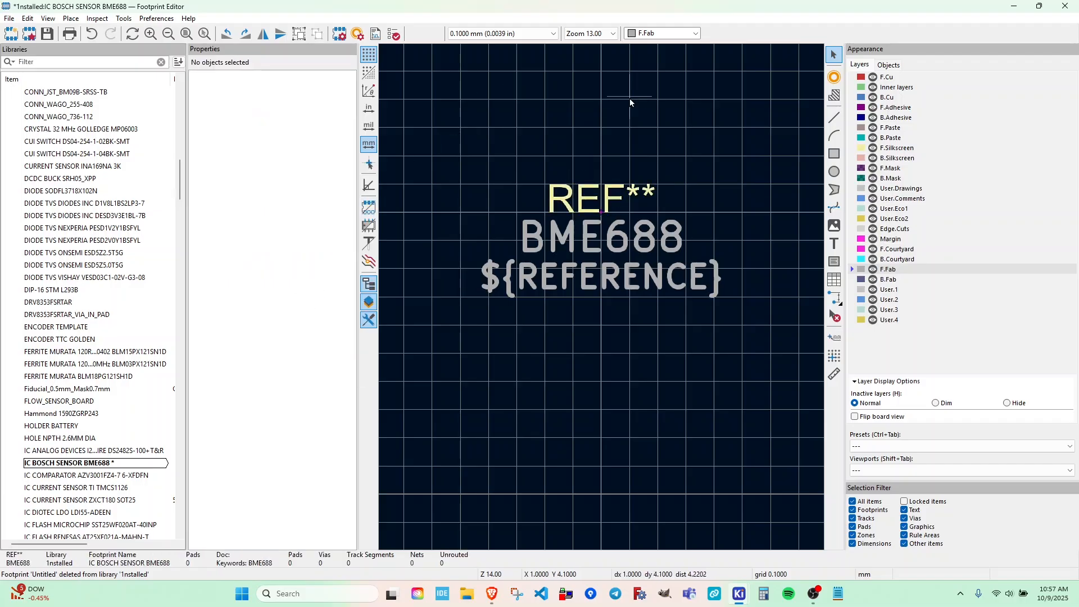
- Set the font of both the BME688 and ${REFERENCE} texts to Arial
click(580, 230)
shift+click(586, 279)
click(312, 160)
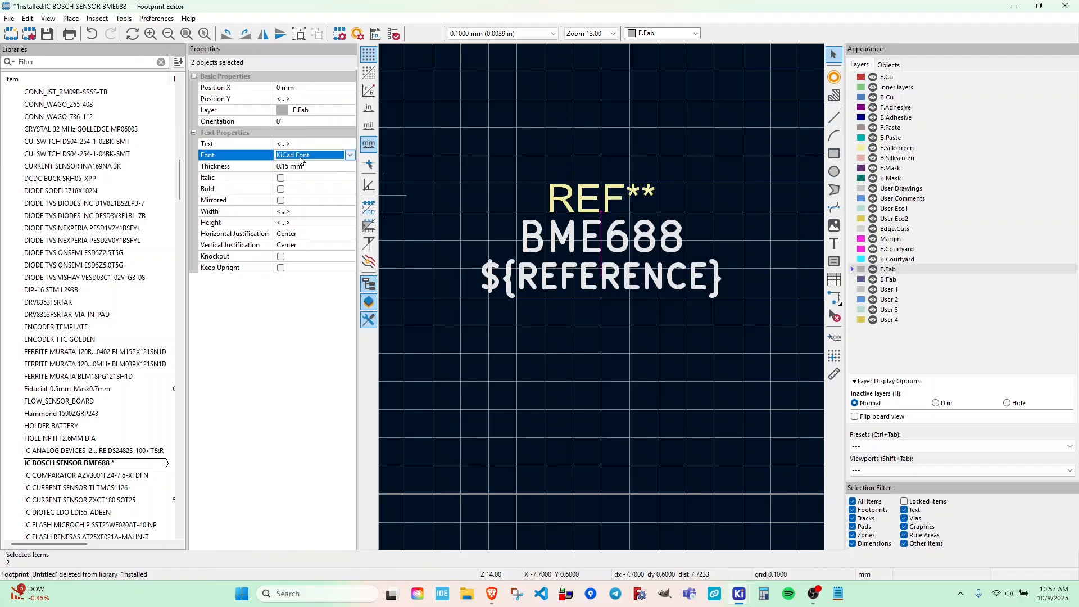
click(351, 157)
click(302, 178)
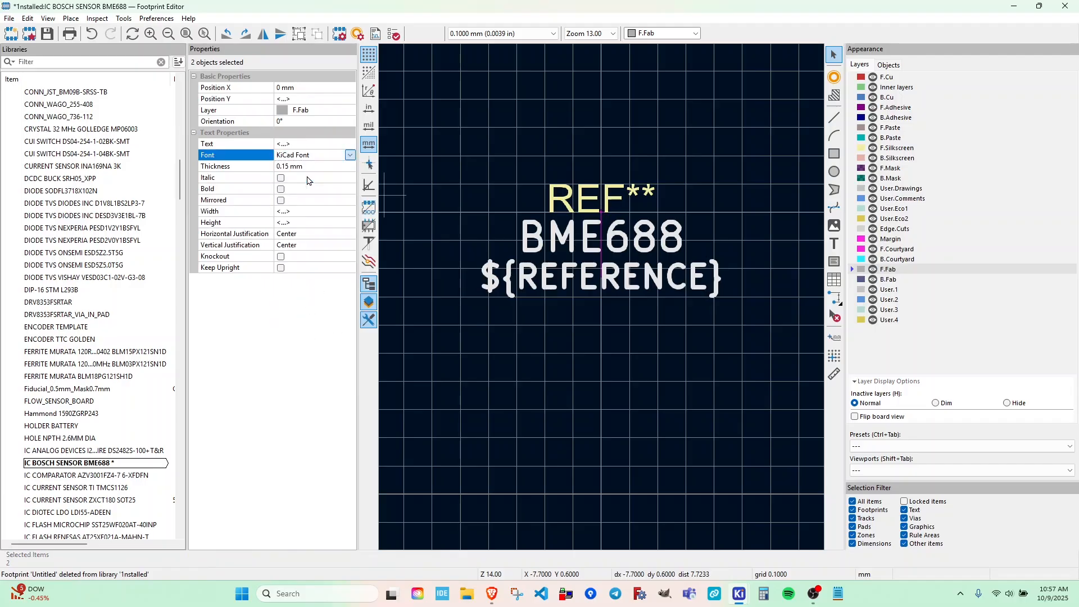
click(474, 110)
click(578, 194)
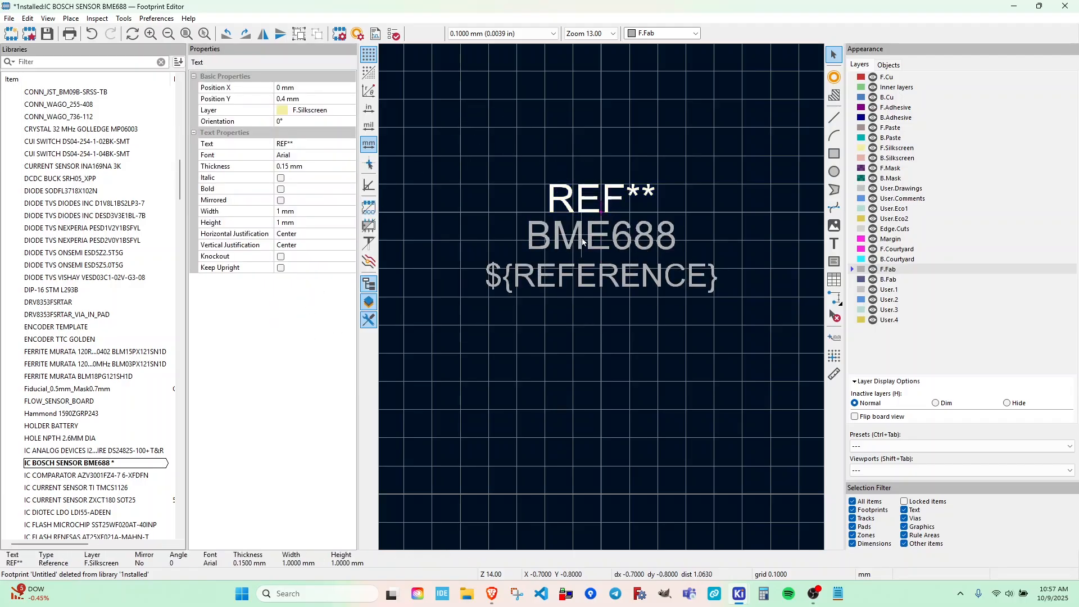
scroll(591, 228, down, 3)
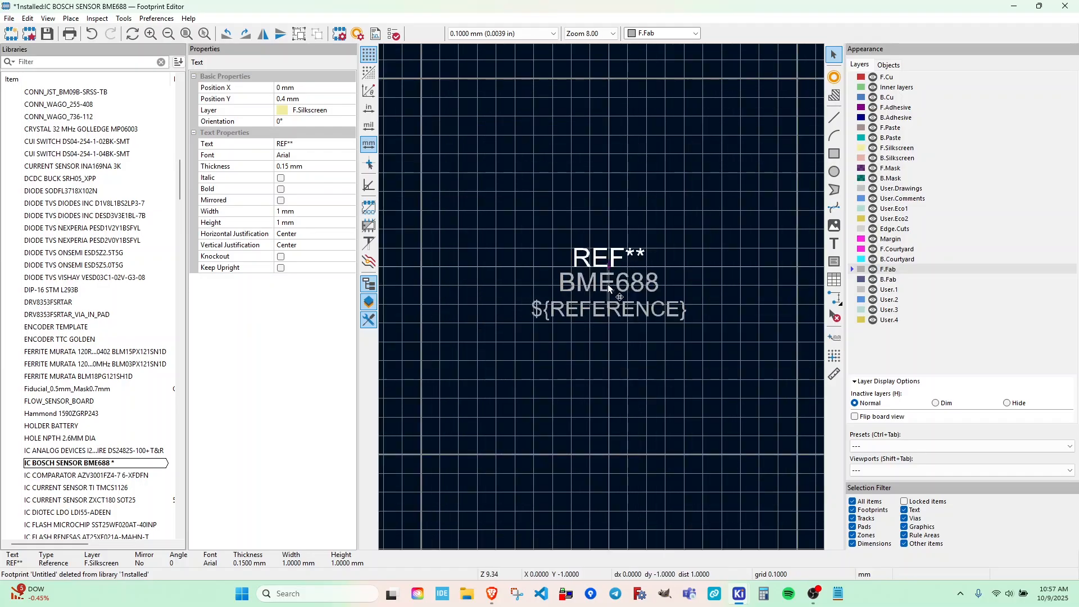
click(486, 328)
click(611, 286)
scroll(611, 293, up, 5)
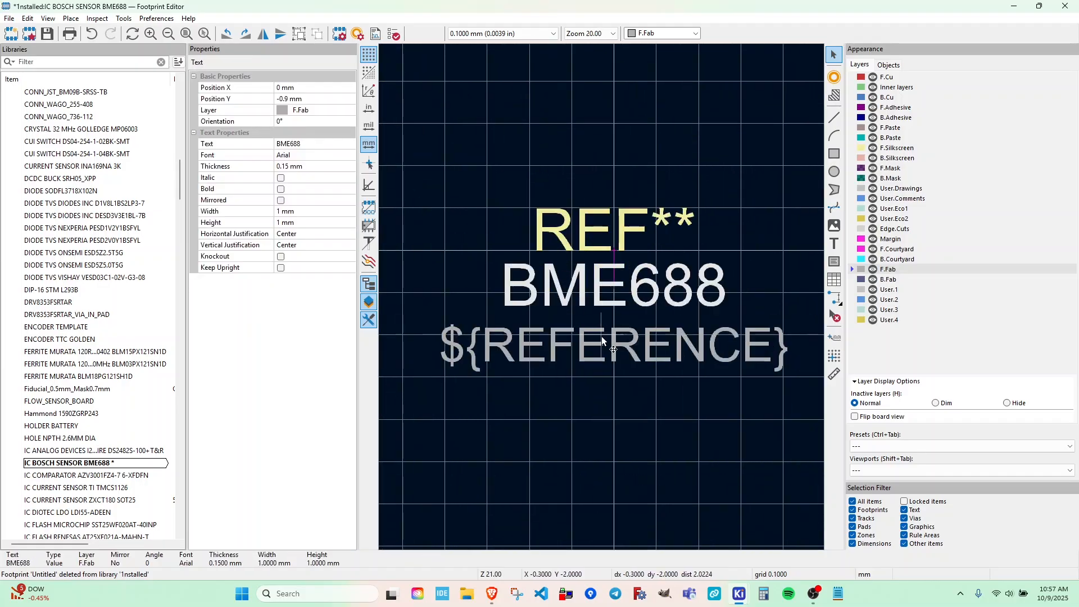
shift+click(691, 344)
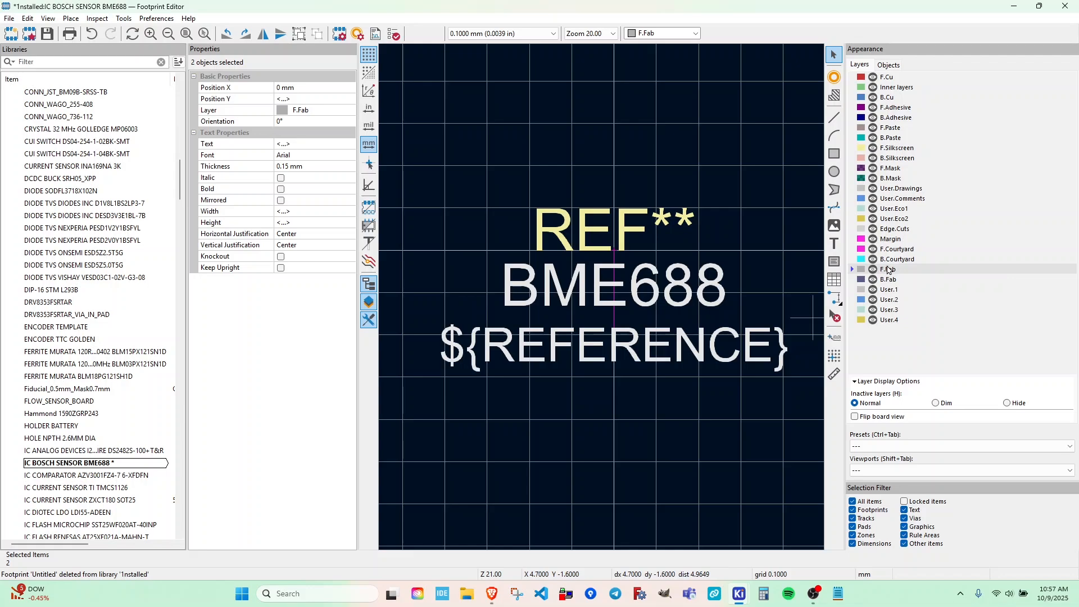
drag(435, 203, 808, 437)
click(673, 460)
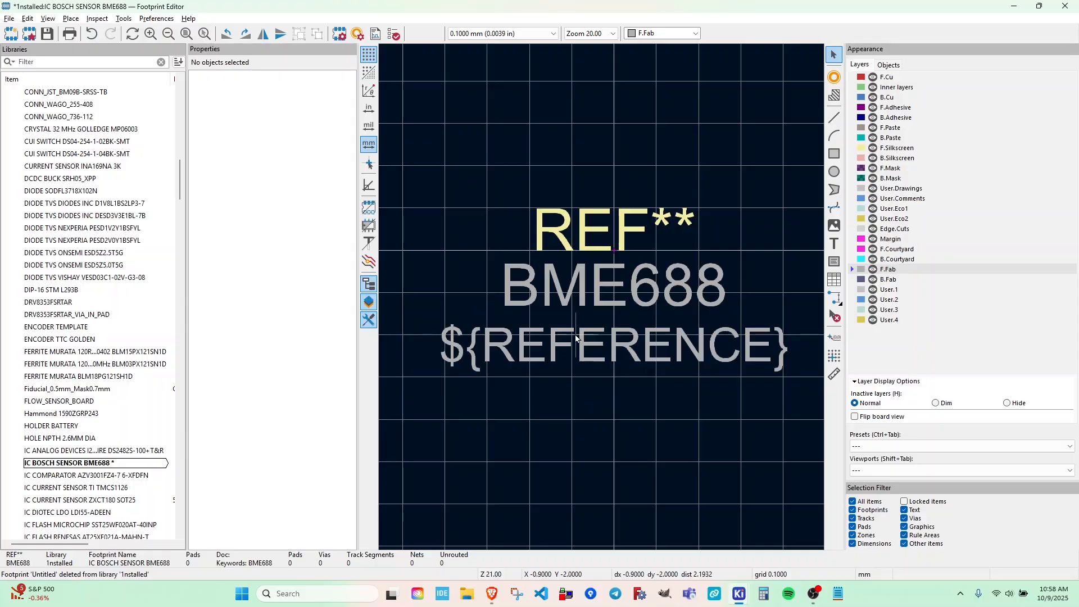
- Switch to the BME688 datasheet in the browser and examine the package dimensions drawing in section 7.3
key(alt+Tab)
scroll(562, 304, down, 20)
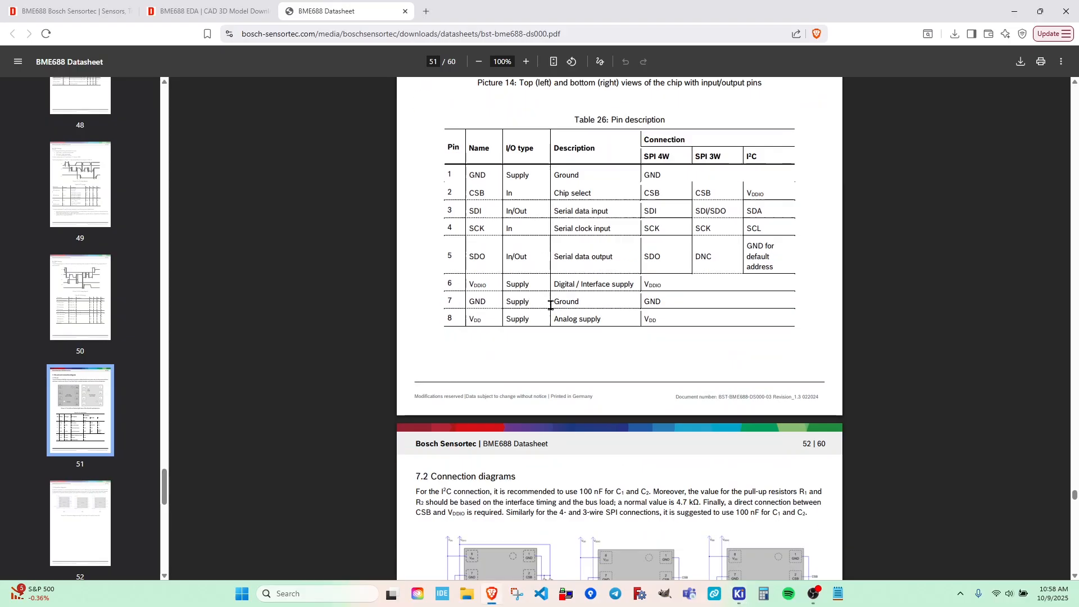
scroll(638, 326, down, 4)
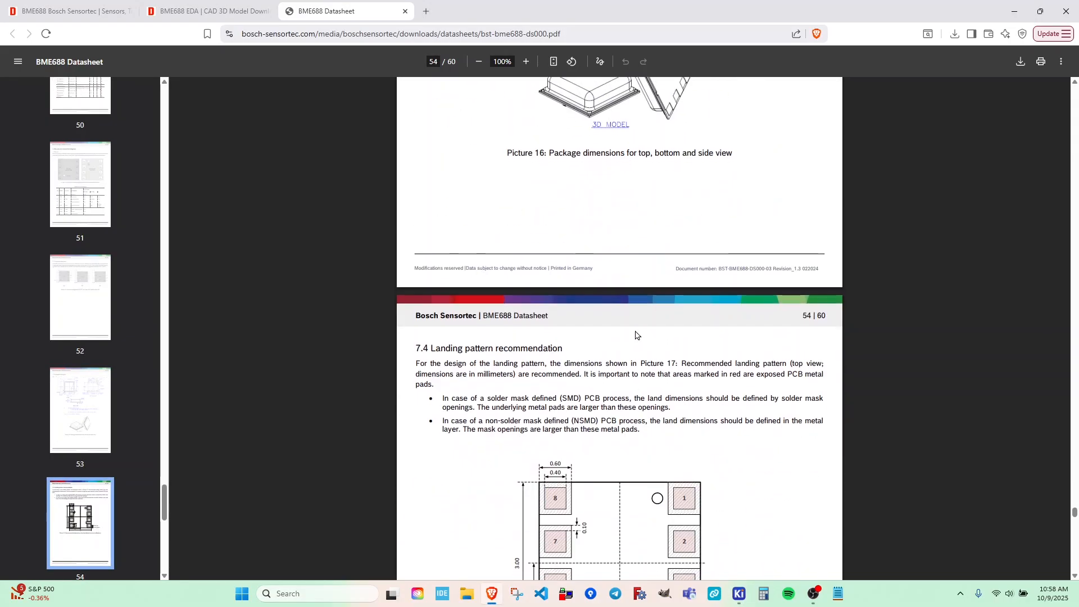
scroll(638, 354, up, 7)
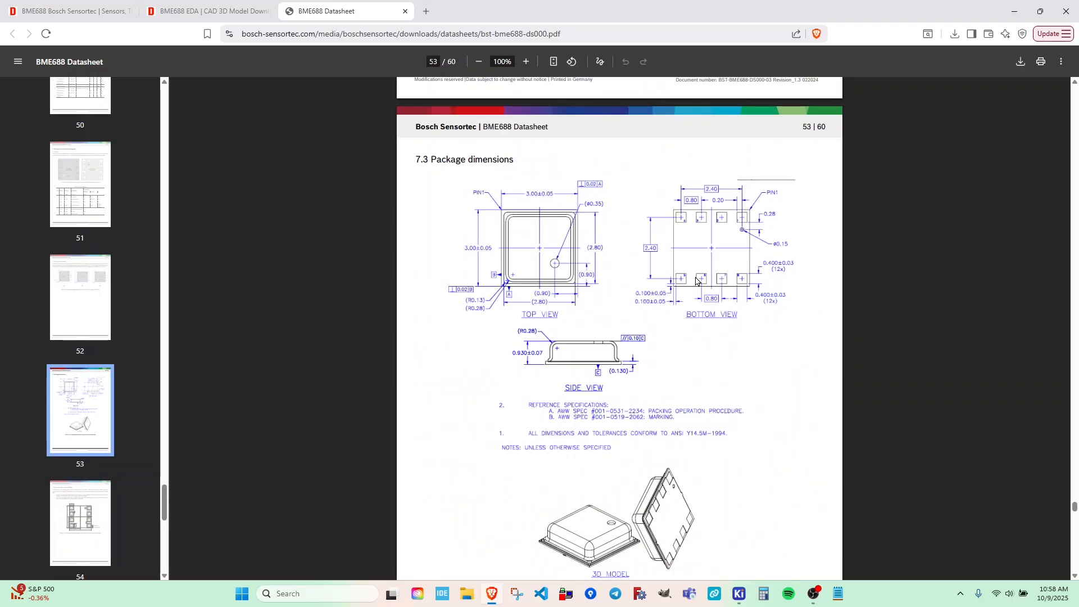
ctrl+scroll(695, 281, up, 4)
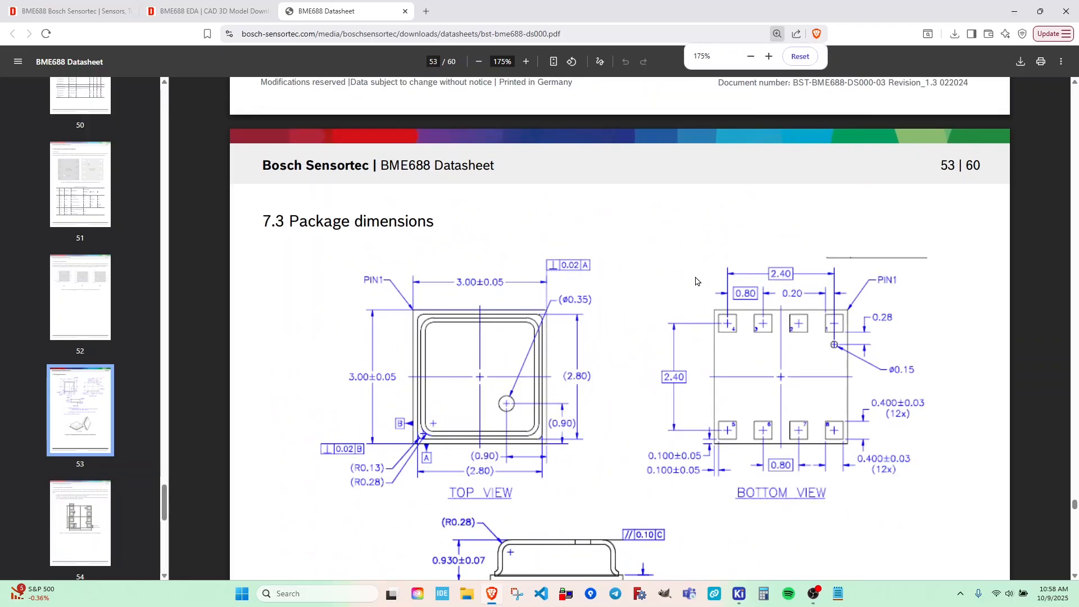
scroll(700, 277, down, 2)
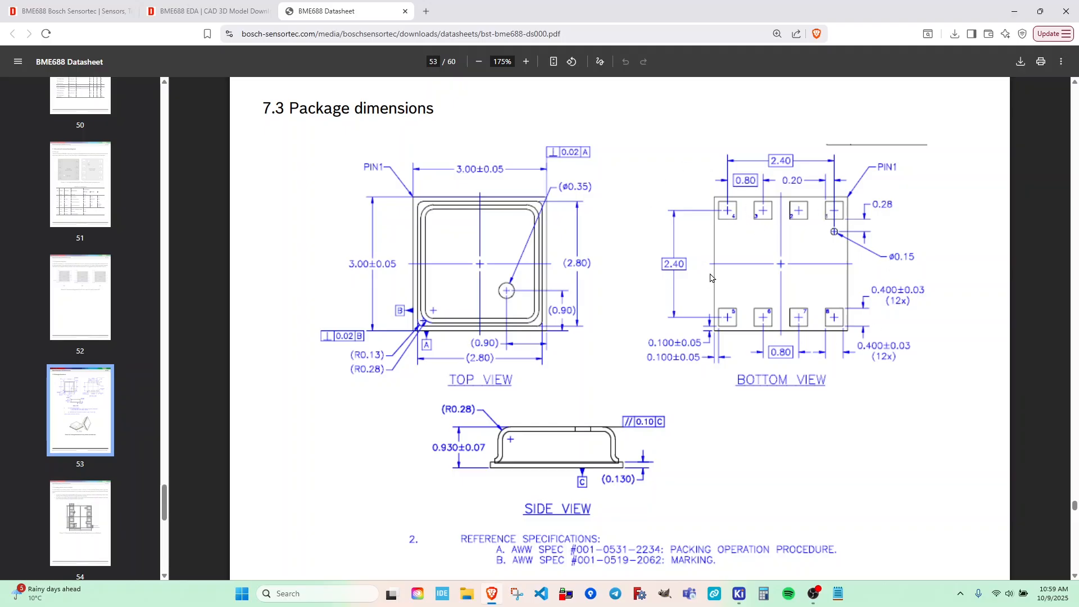
- Examine the recommended landing pattern in section 7.4 of the datasheet for pad layout, landing areas and solder stop dimensions
scroll(669, 281, down, 10)
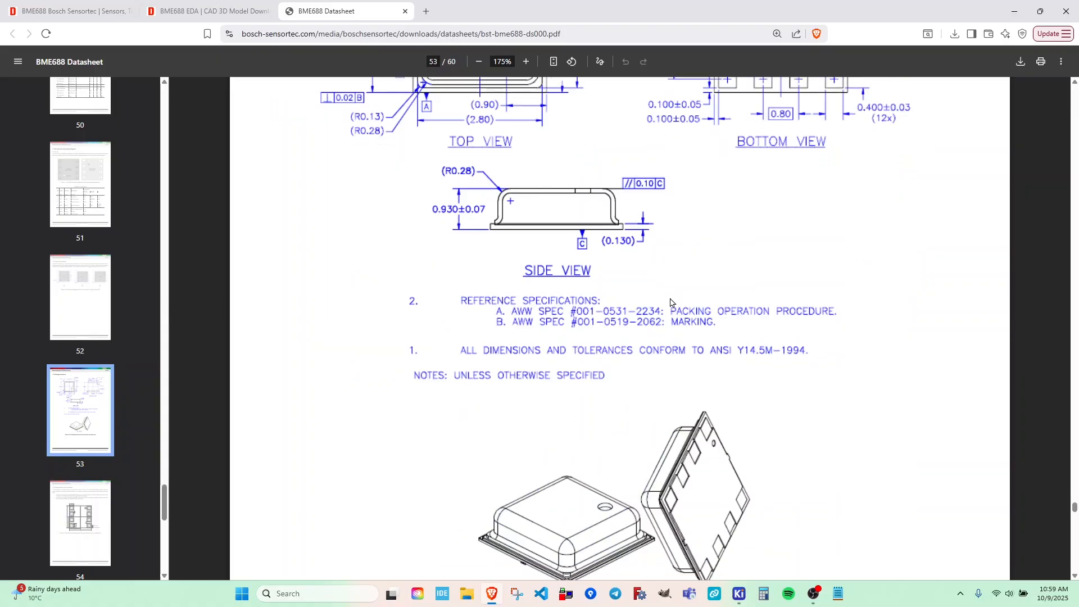
scroll(556, 313, down, 12)
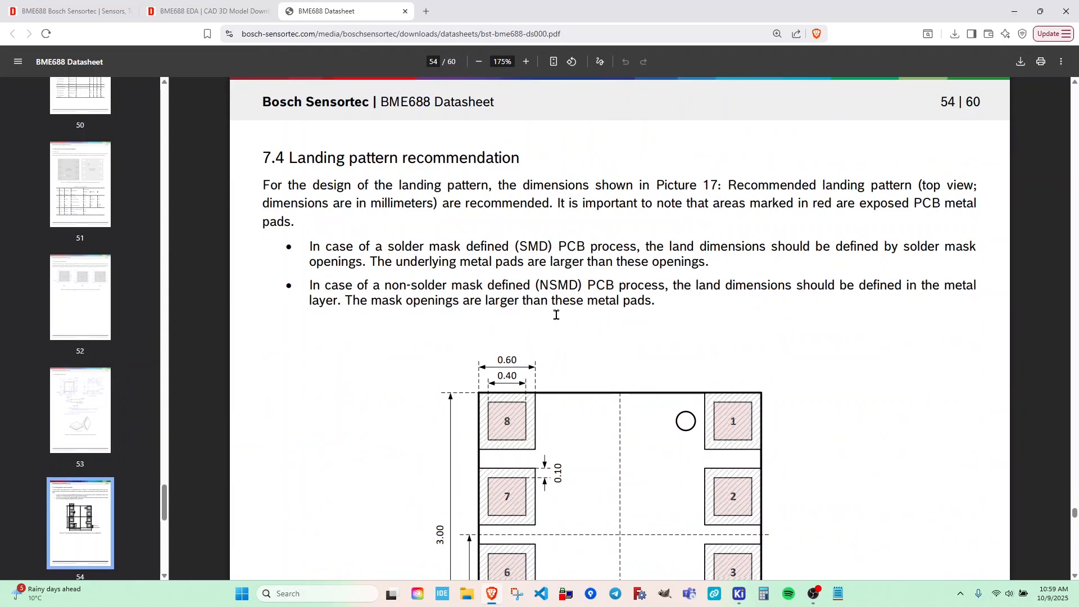
scroll(629, 388, up, 4)
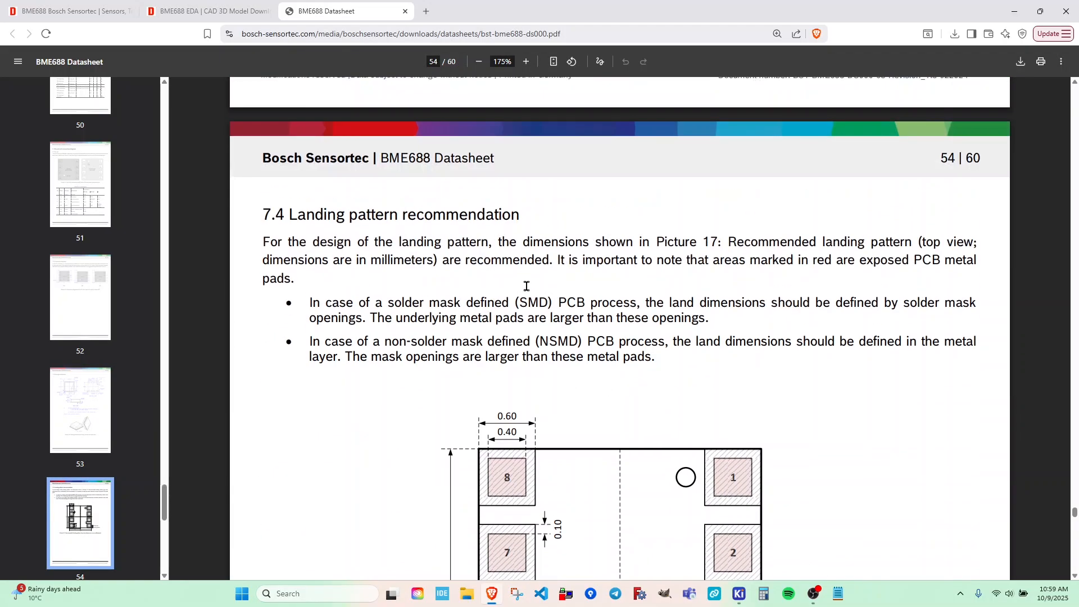
scroll(526, 285, down, 2)
drag(290, 105, 521, 106)
click(593, 136)
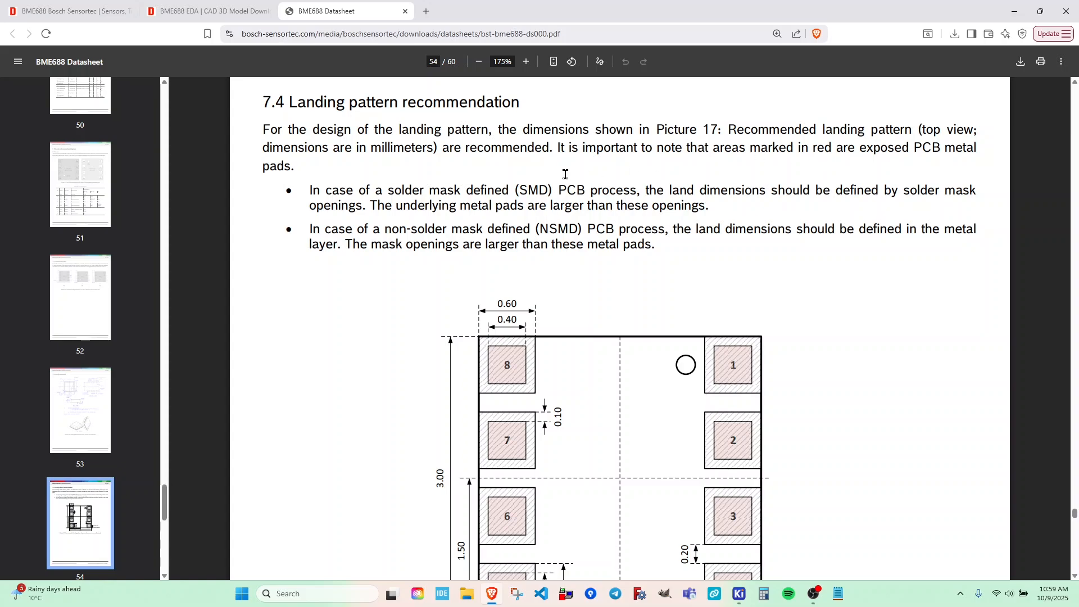
scroll(802, 233, down, 2)
drag(870, 505, 787, 503)
click(726, 442)
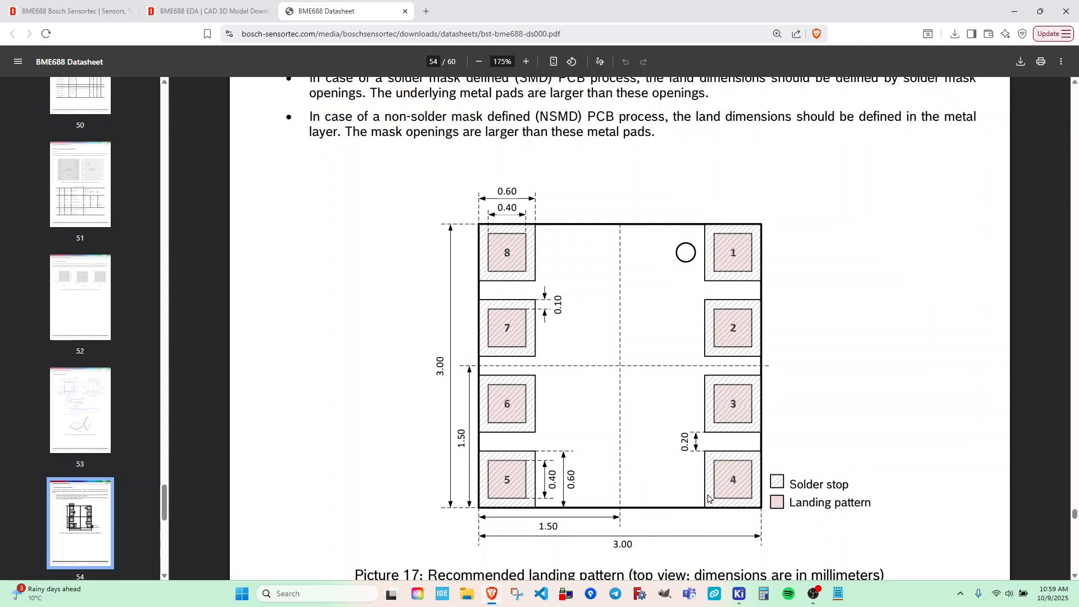
key(alt+Tab)
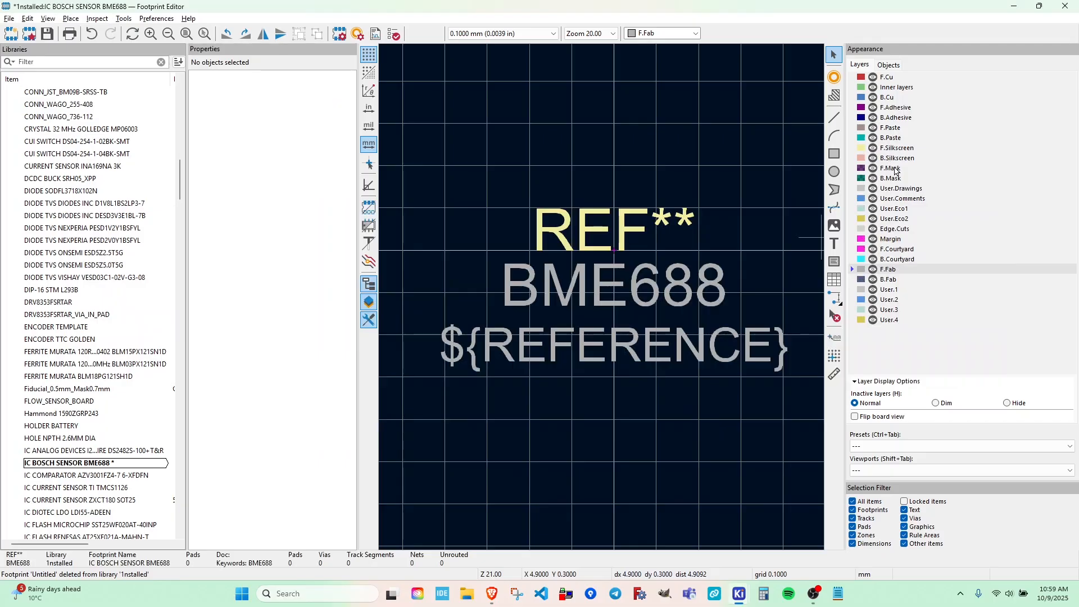
key(alt+Tab)
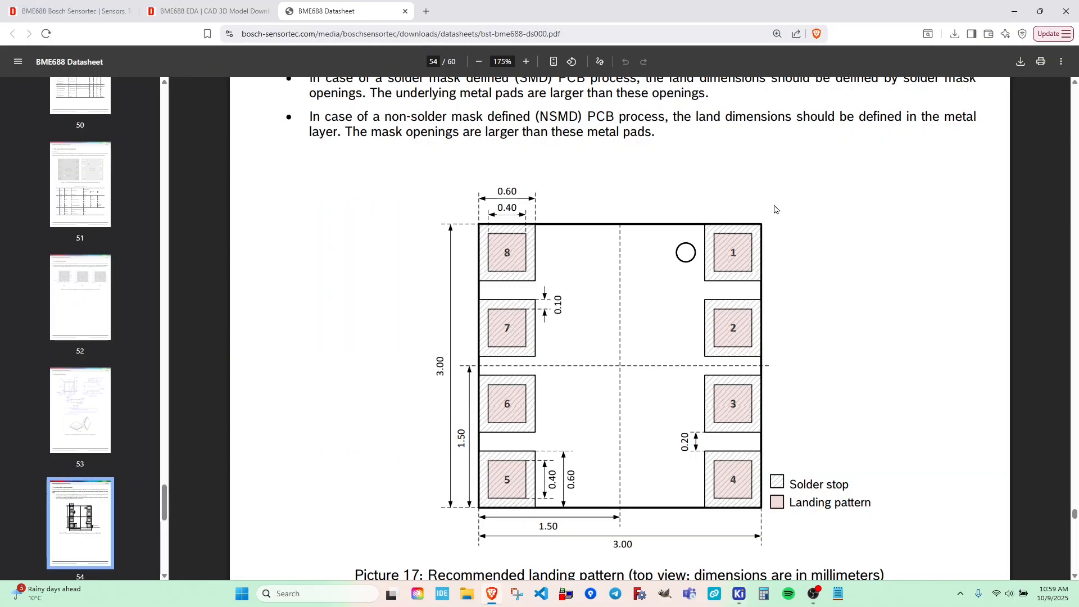
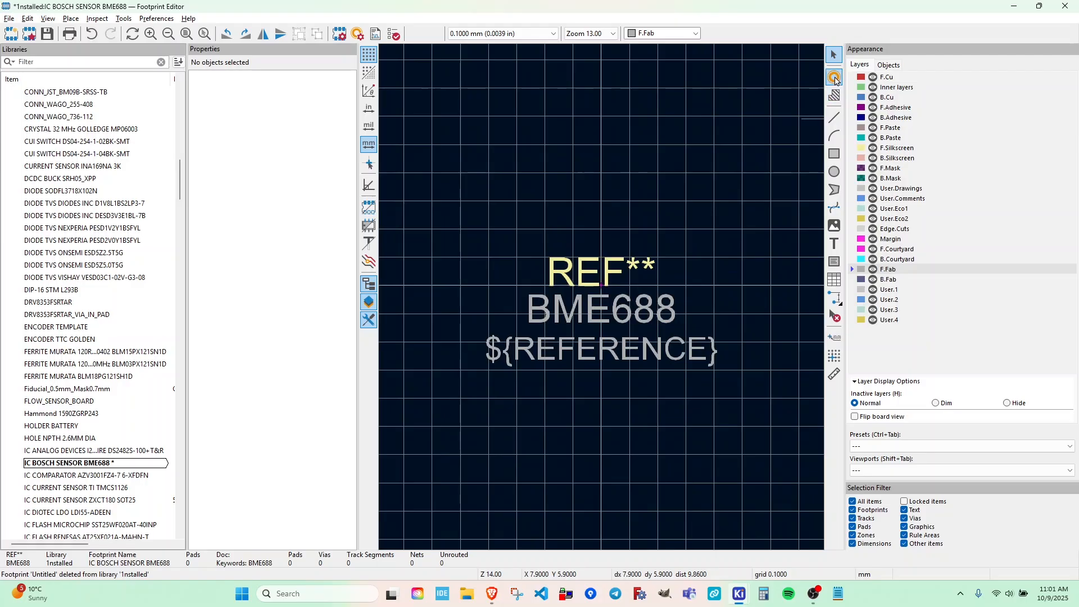
- Return to the Footprint Editor and place pad 1 beside the REF** text at about X 5.5 mm, Y 1.5 mm
click(835, 77)
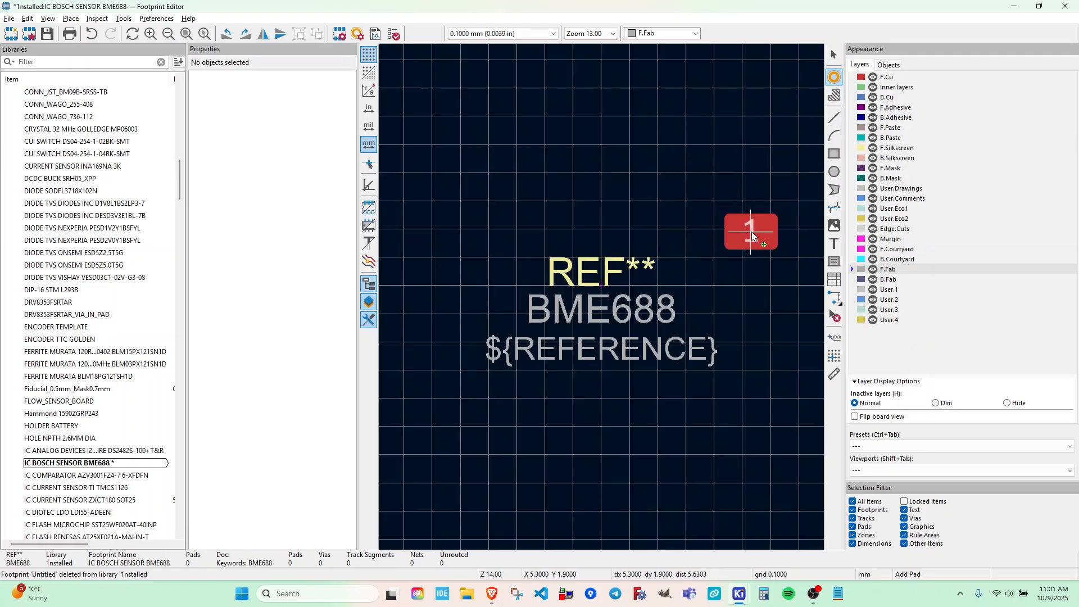
click(756, 243)
key(Escape)
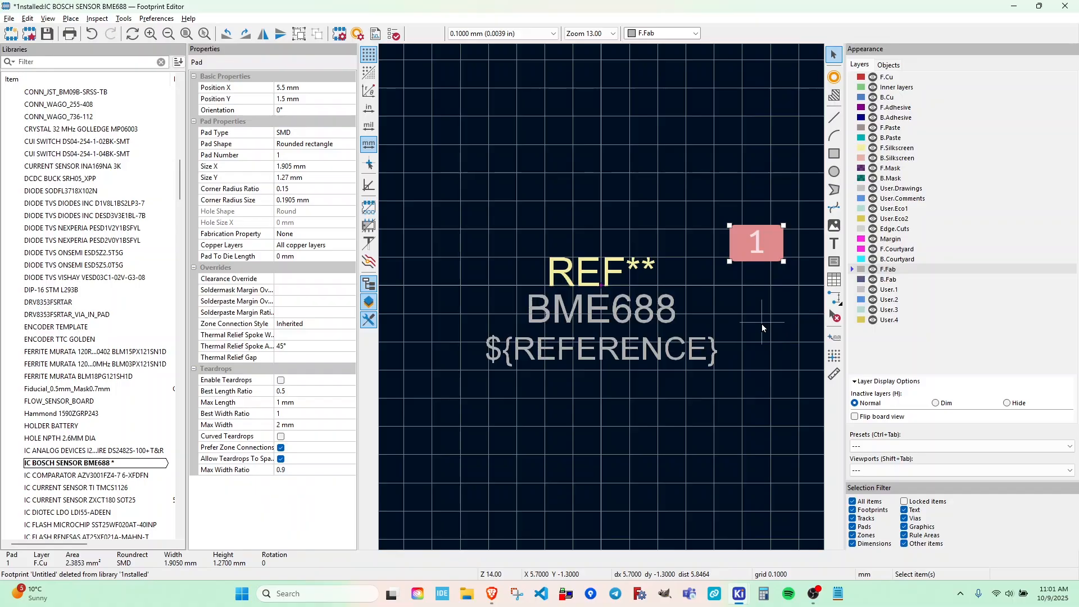
key(alt+Tab)
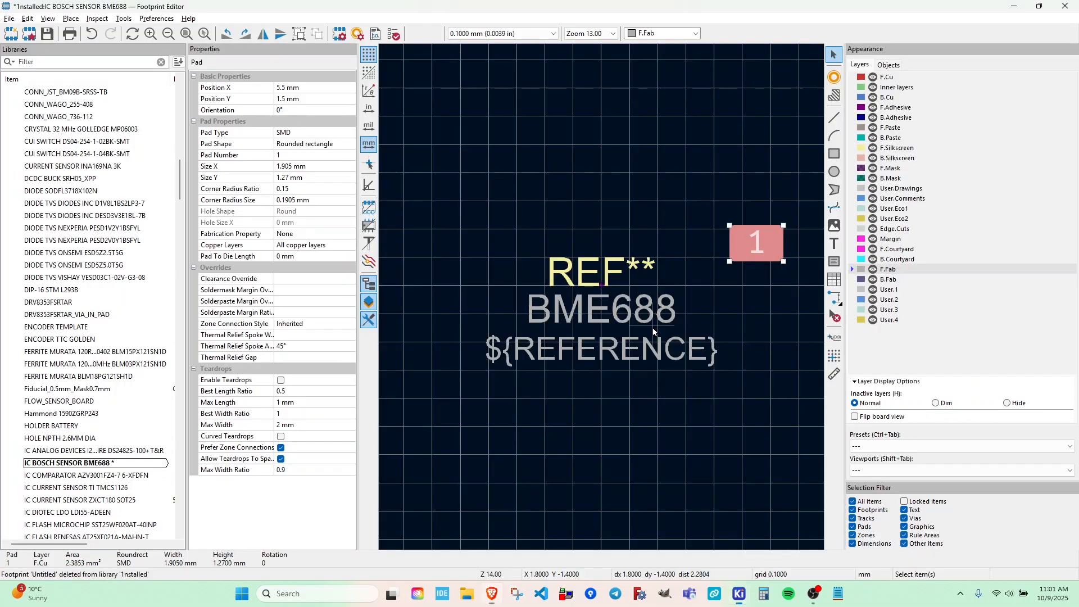
key(alt+Tab)
click(747, 290)
click(754, 256)
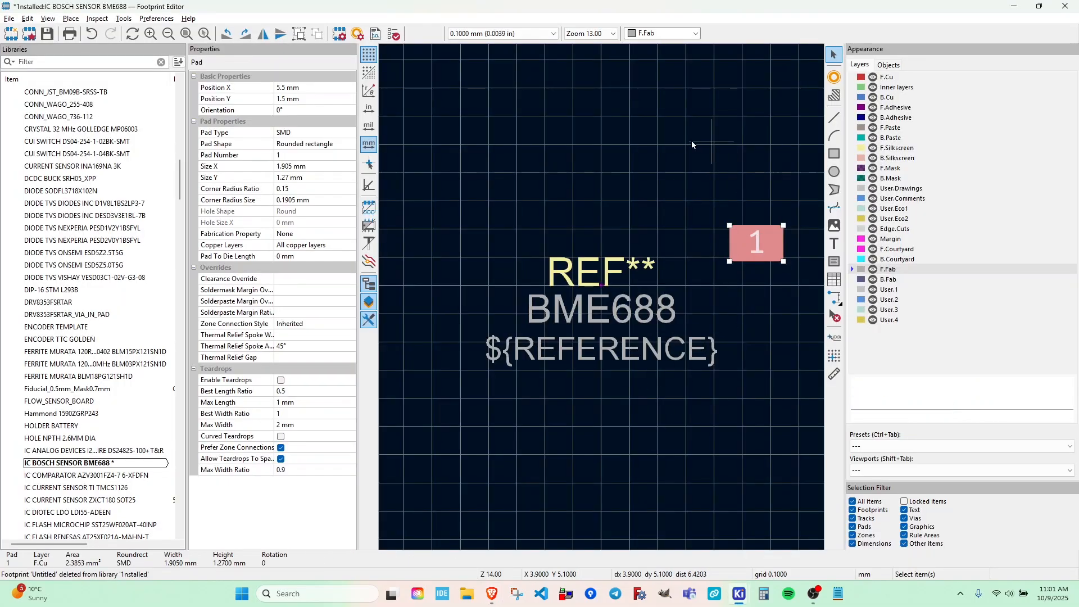
- Open the properties of pad 1 and set its pad shape to Rectangular
key(e)
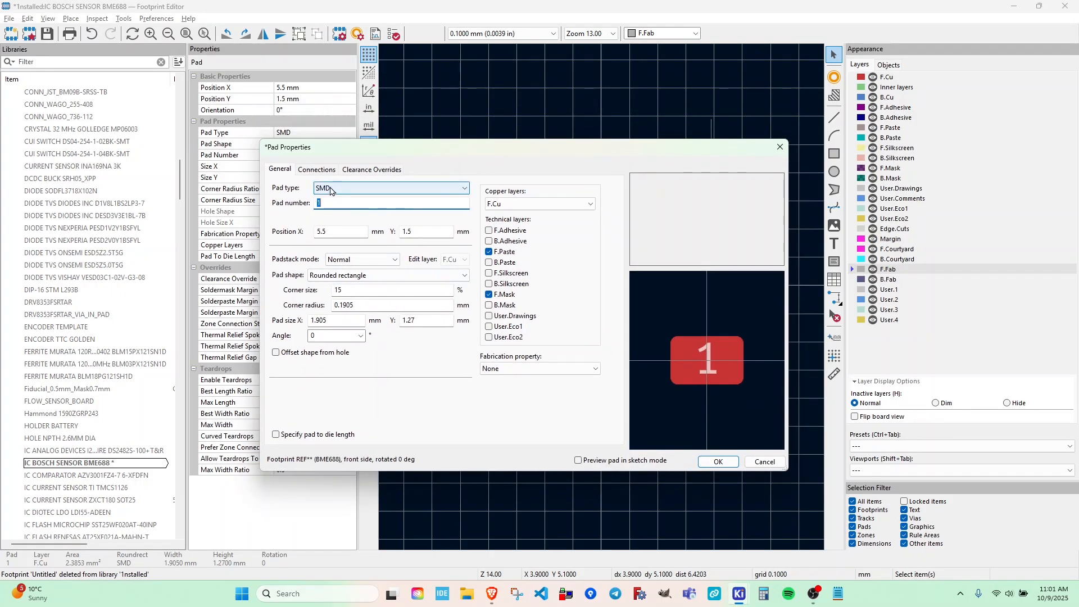
click(354, 276)
click(333, 304)
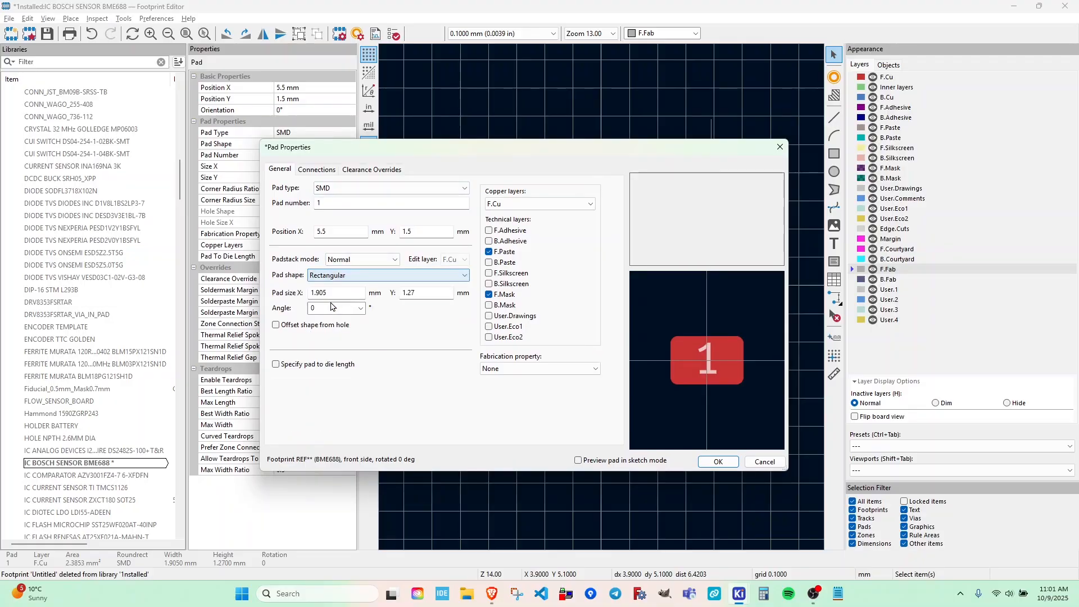
- Set pad 1's size to 0.4 mm in X and 0.4 mm in Y, checking it against the datasheet's landing pattern
key(alt+Tab)
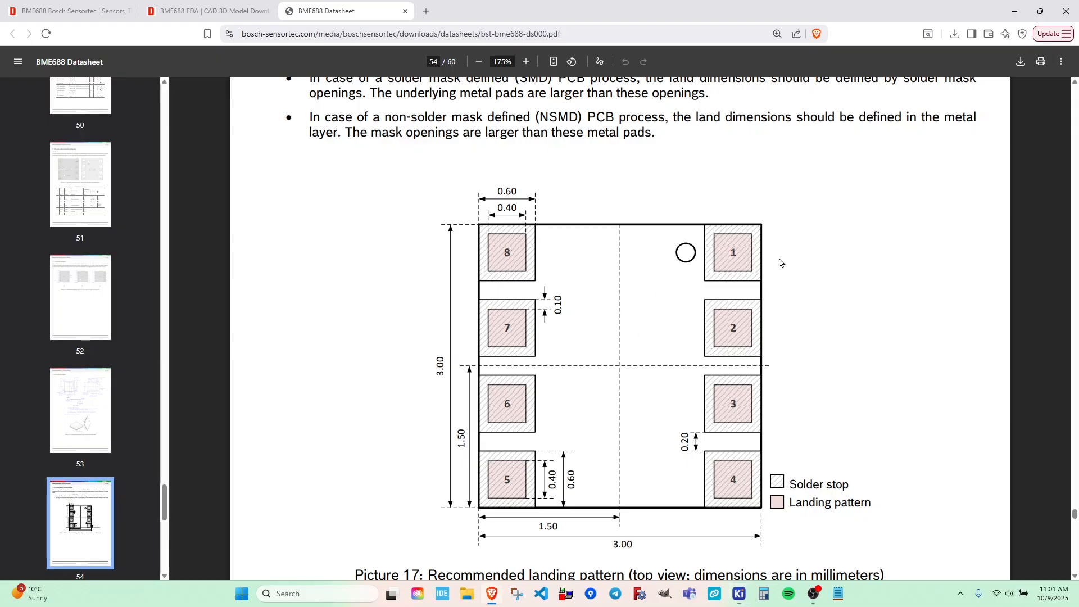
key(alt+Tab)
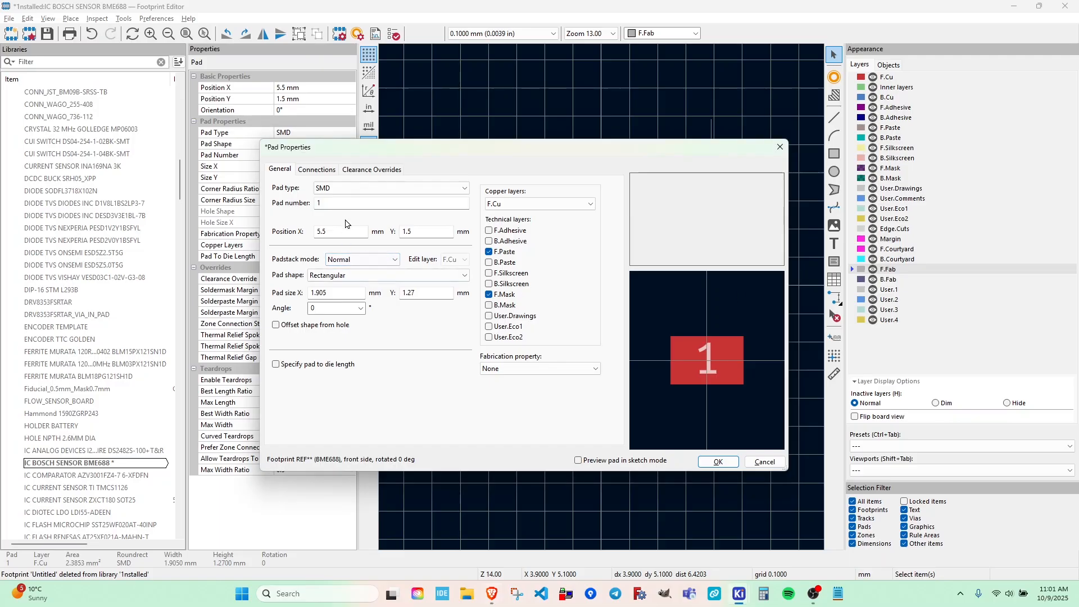
double_click(332, 294)
text(0.4)
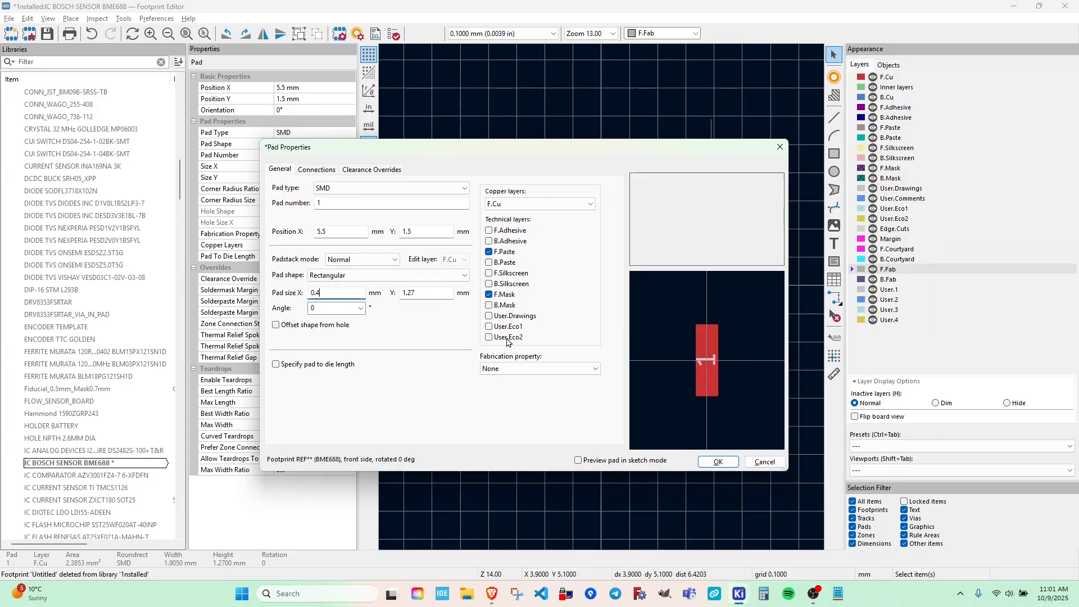
key(Tab)
text(0.4)
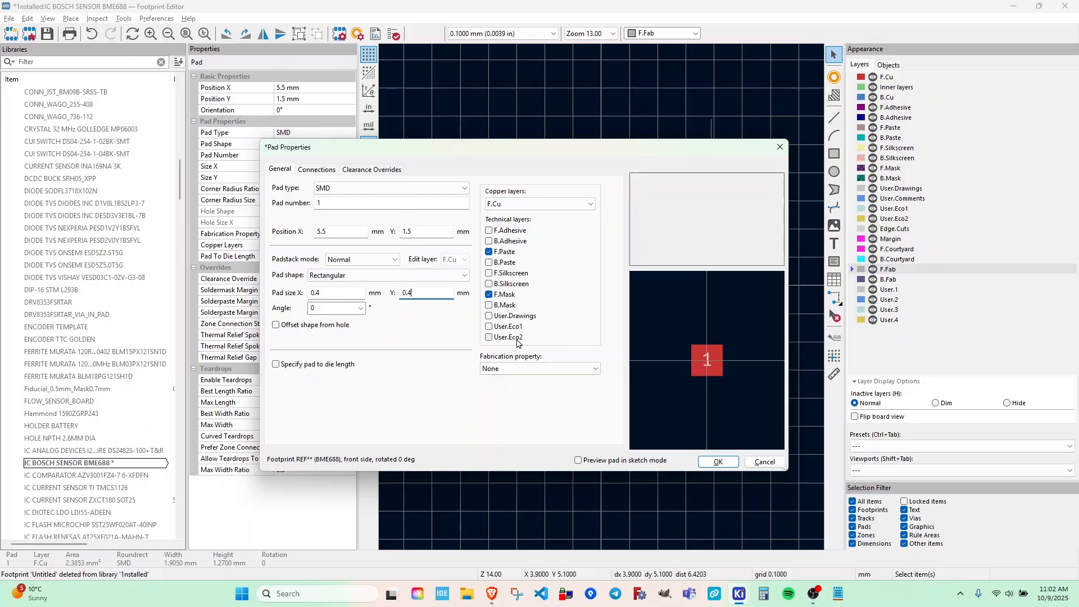
key(alt+Tab)
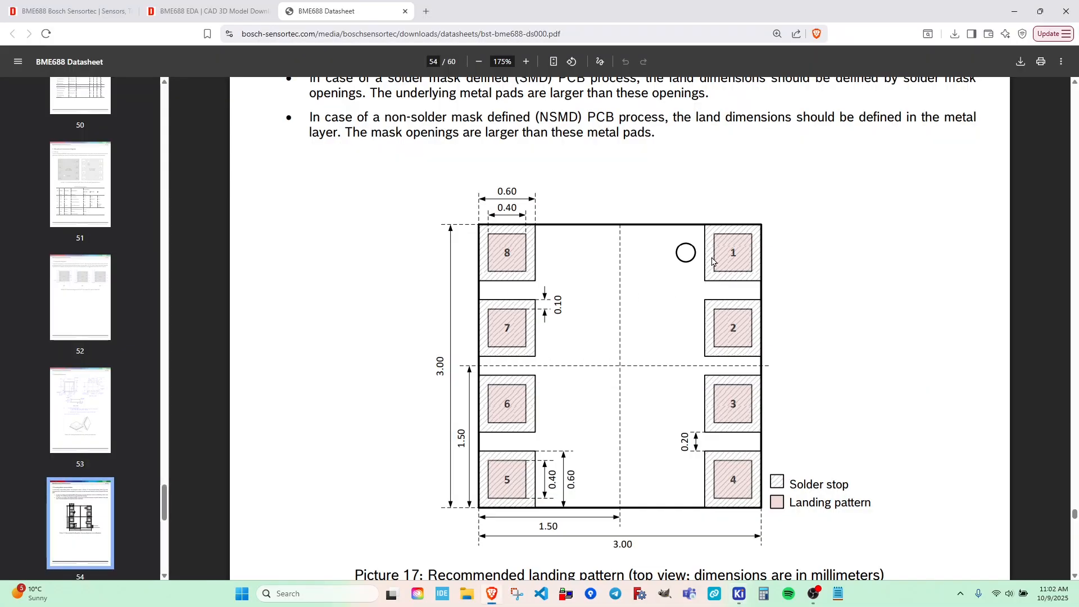
key(alt+Tab)
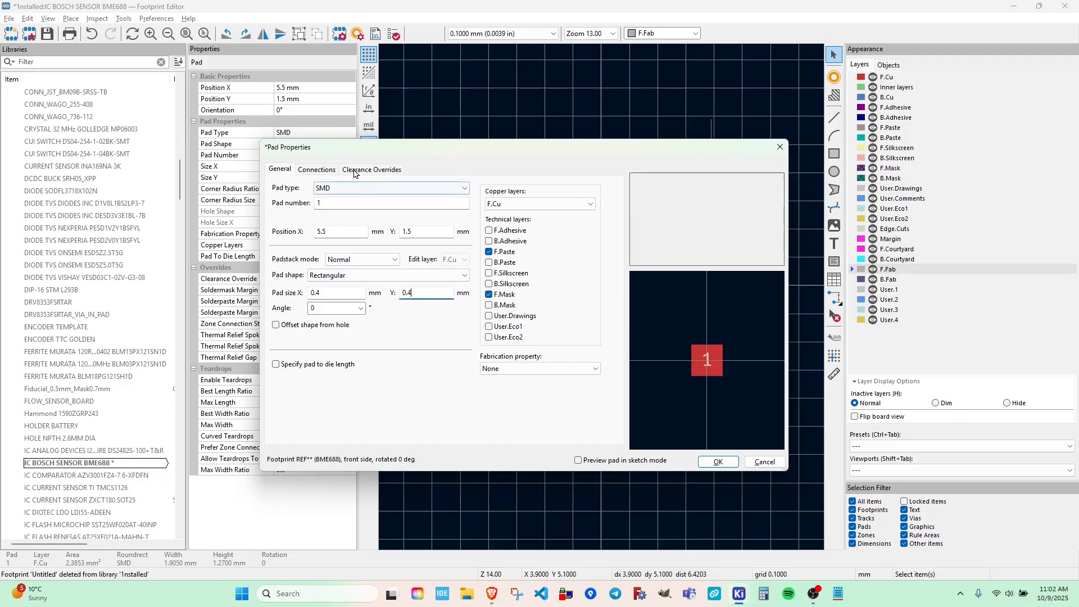
- Override pad 1's solder mask expansion with 0.1 mm and apply the pad properties
click(312, 171)
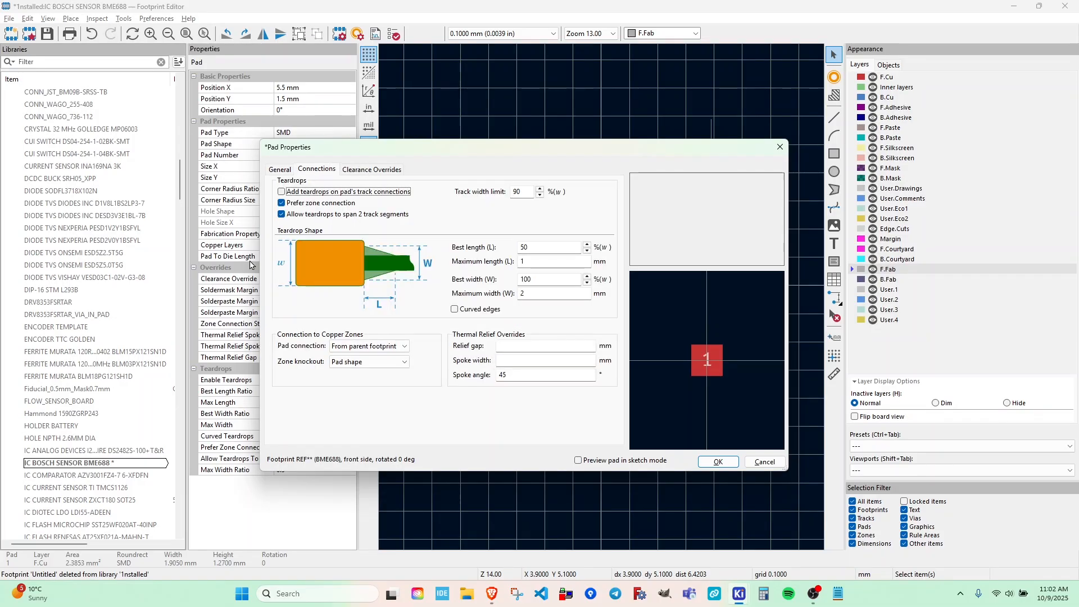
click(366, 169)
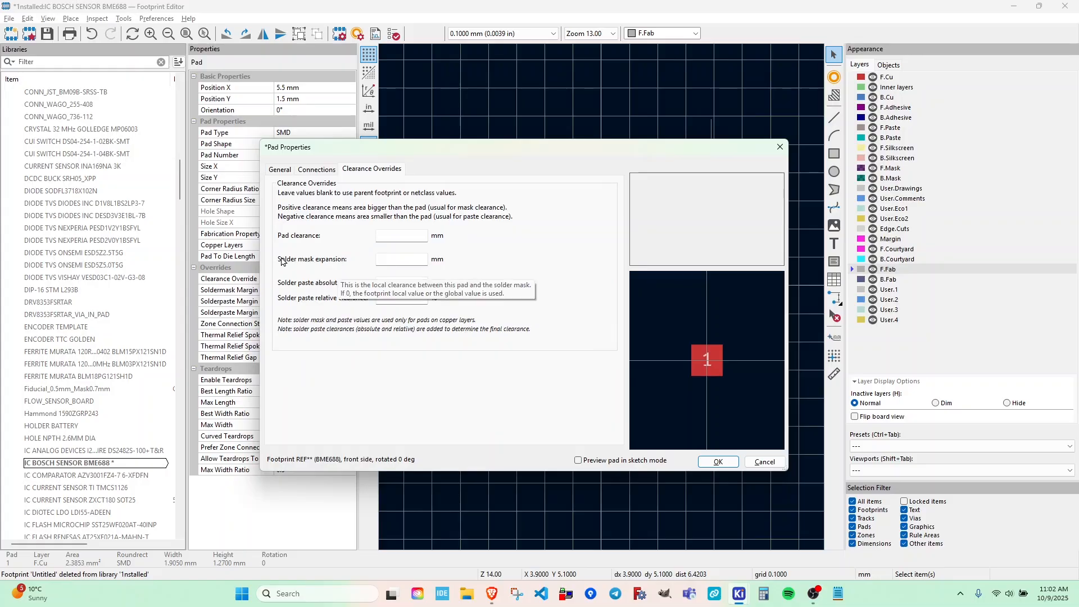
click(388, 260)
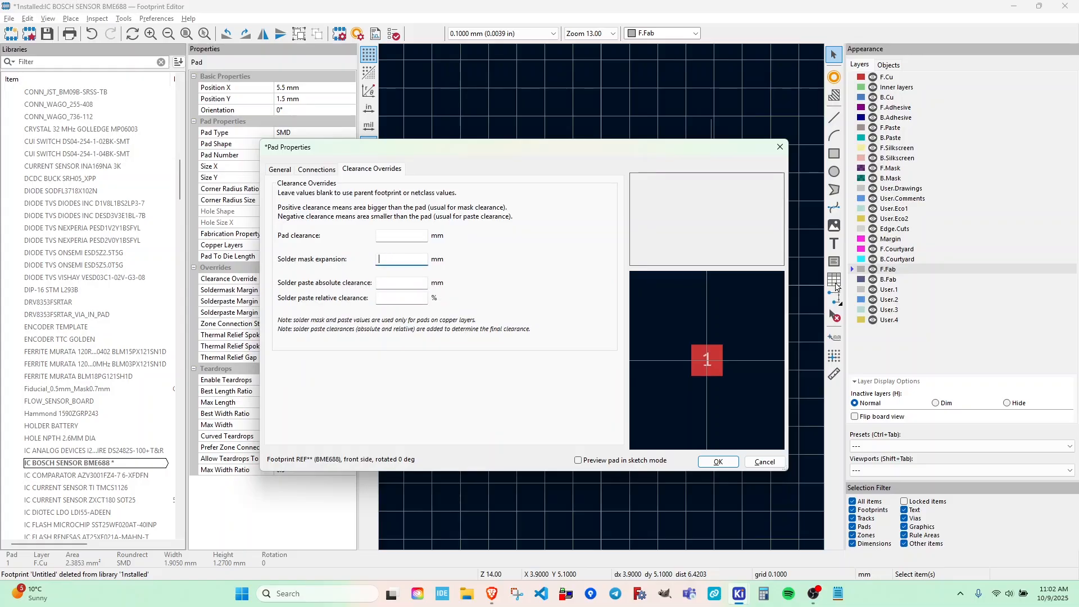
text(0.1)
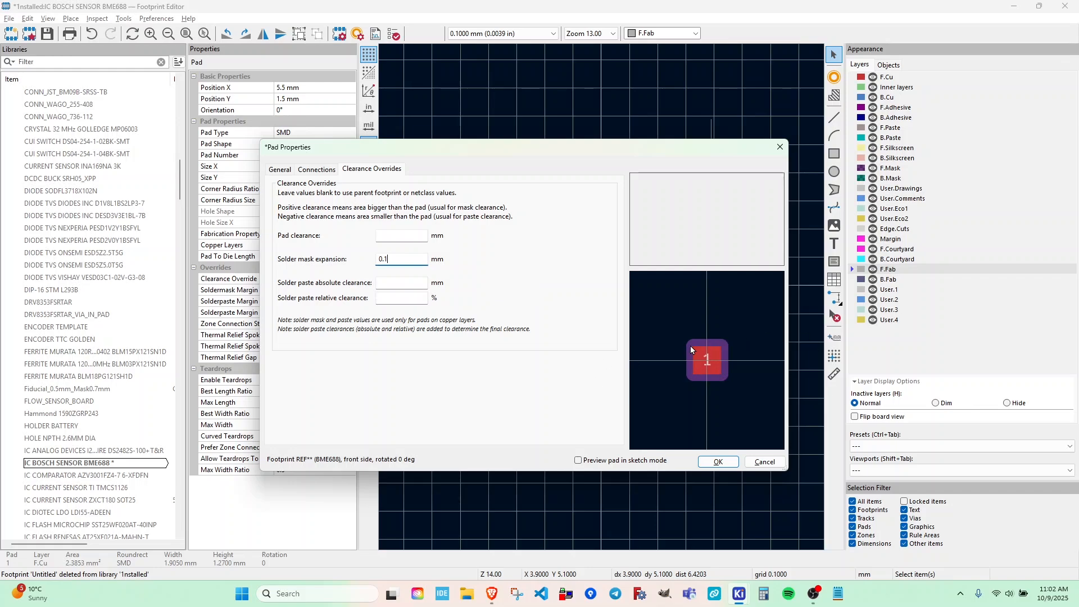
key(Return)
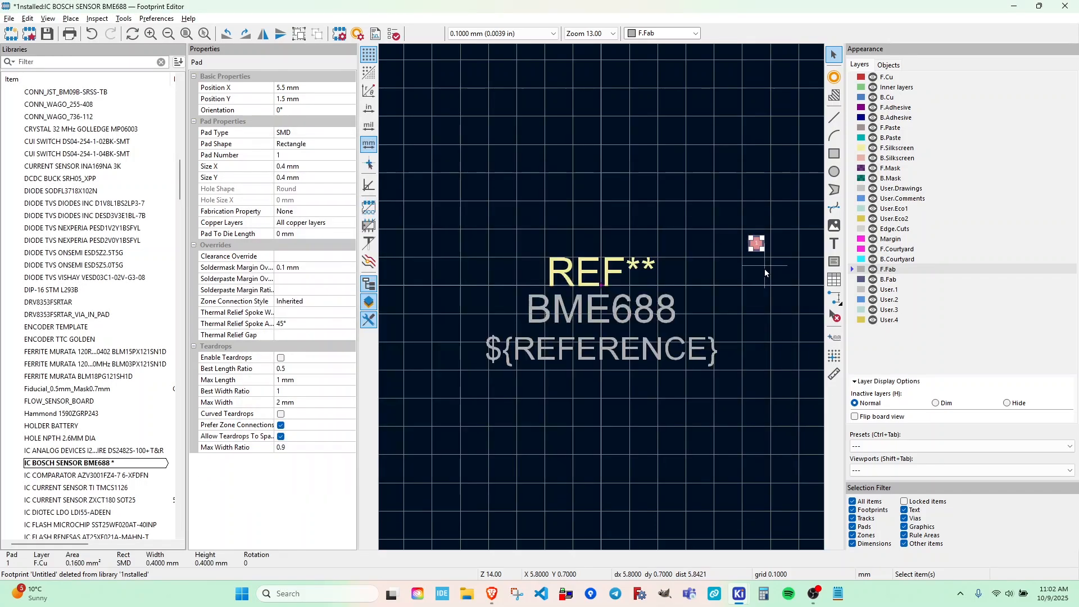
- Inspect pad 1's solder mask margin up close and compare it with the solder stop dimensions in the datasheet's landing pattern
scroll(758, 245, up, 6)
scroll(602, 297, down, 2)
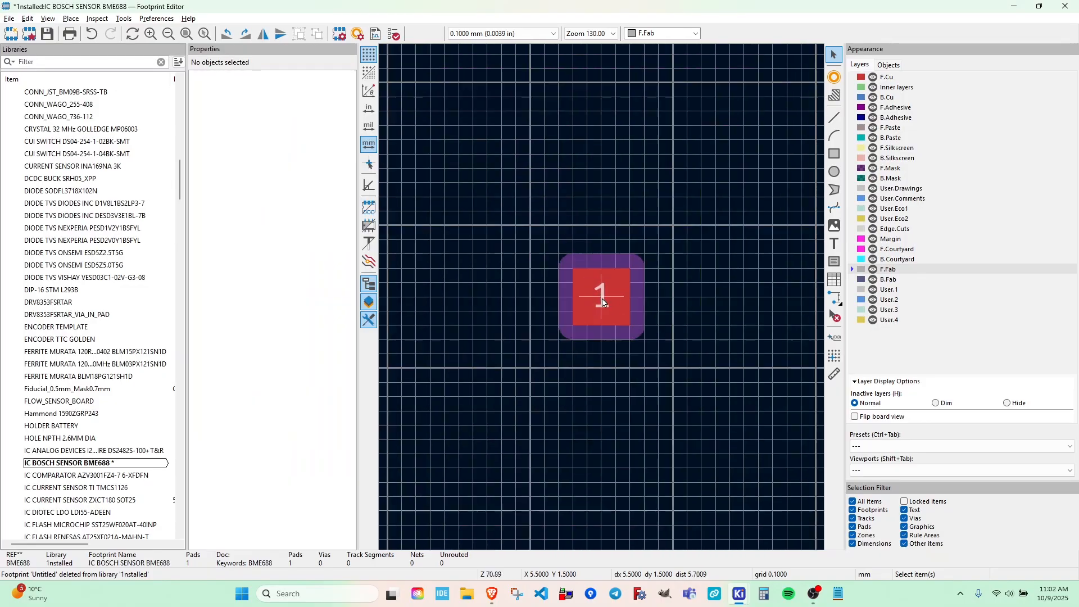
scroll(601, 303, up, 3)
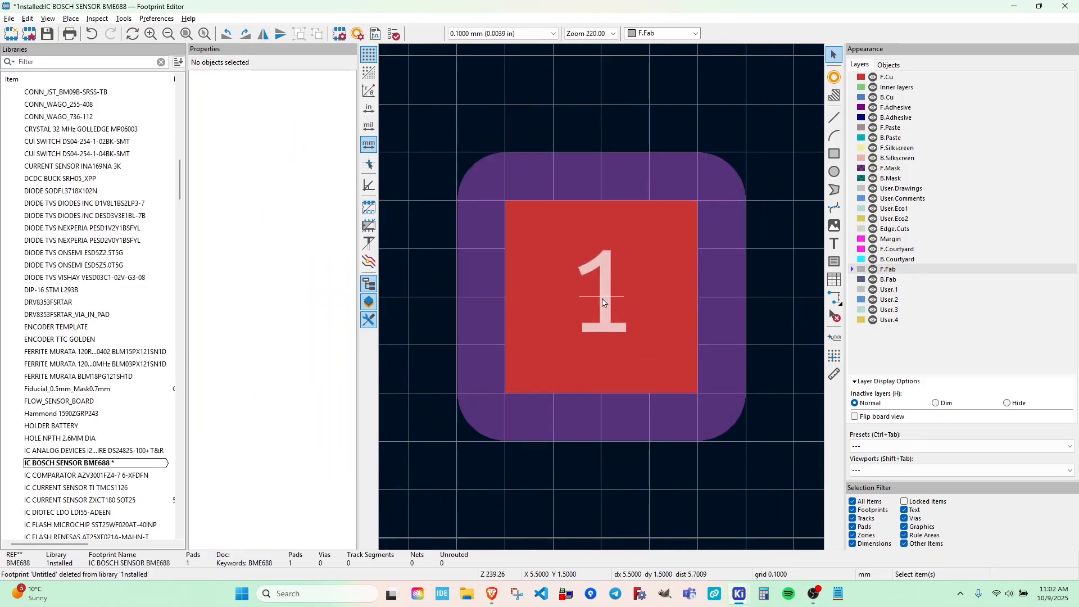
scroll(607, 315, down, 5)
scroll(601, 299, up, 4)
key(alt+Tab)
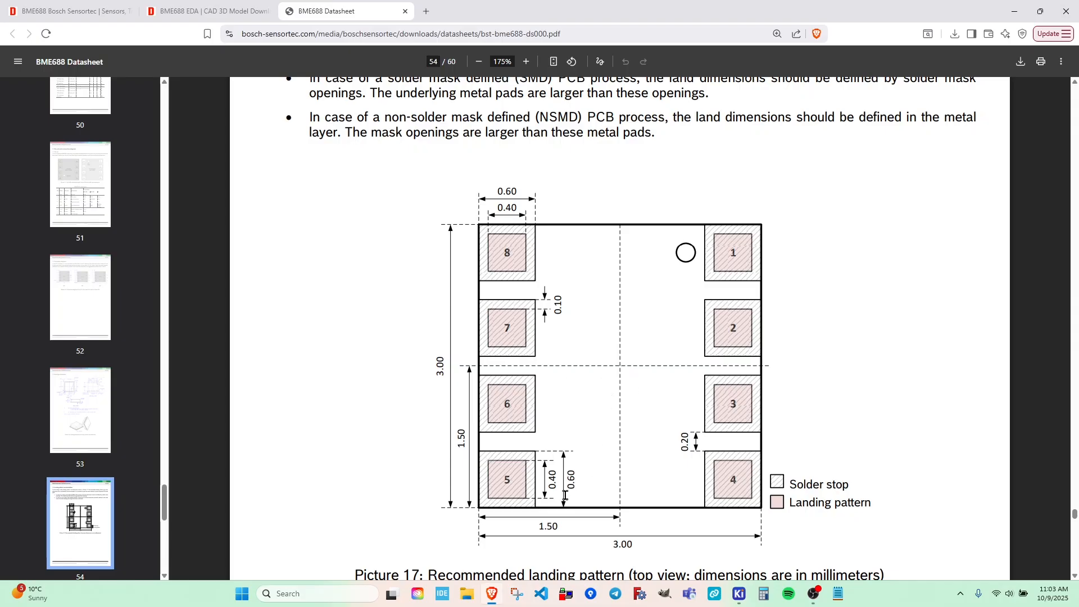
scroll(573, 551, down, 5)
scroll(541, 326, up, 6)
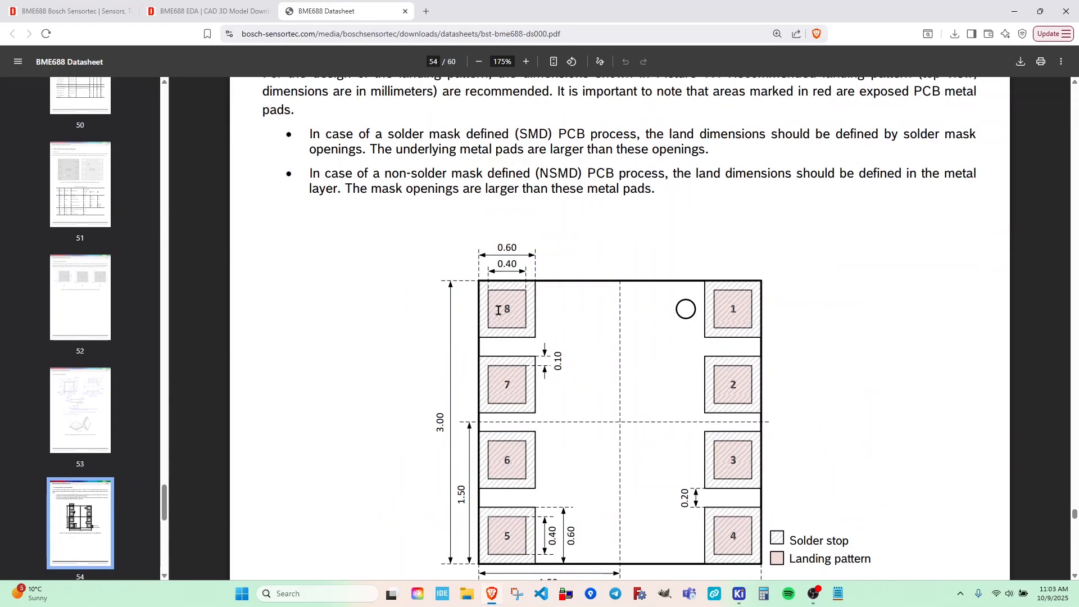
scroll(739, 314, down, 2)
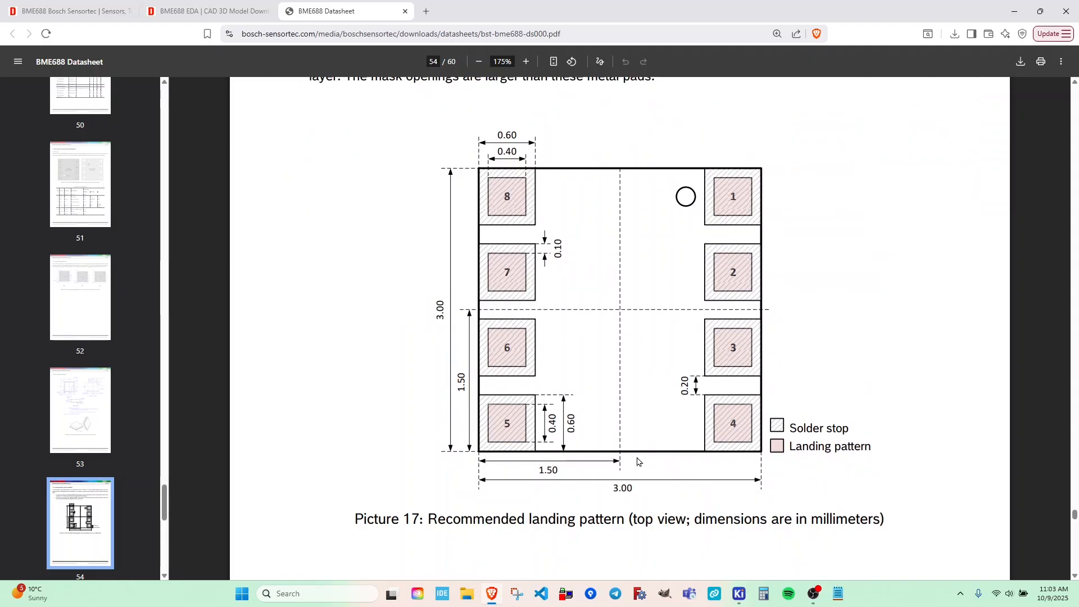
- Return to the Footprint Editor and move pad 1 to X 5 mm, Y 2 mm
key(alt+Tab)
click(598, 304)
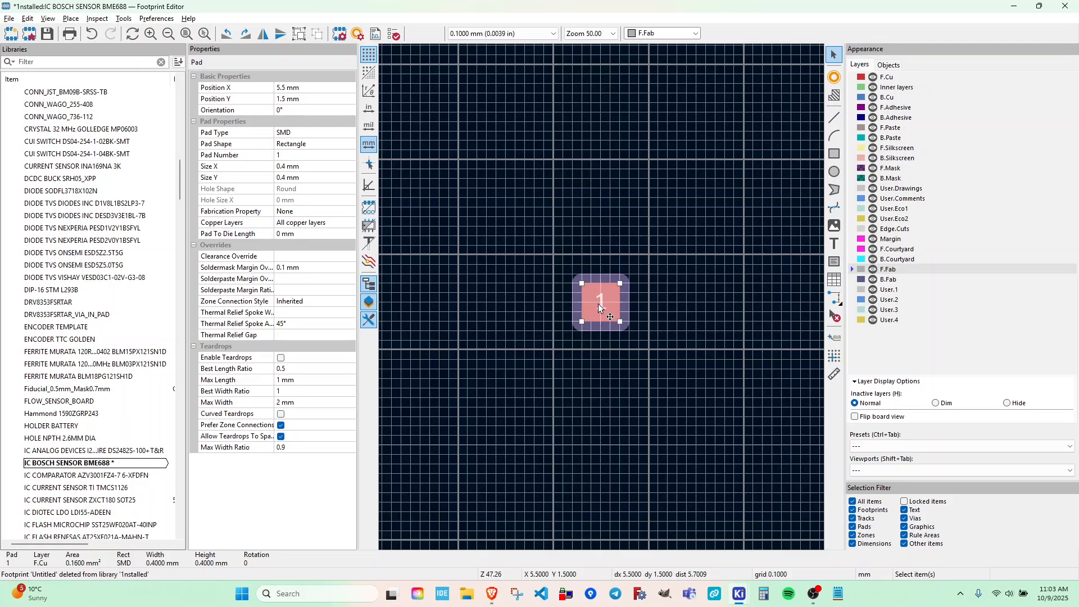
drag(597, 303, 550, 253)
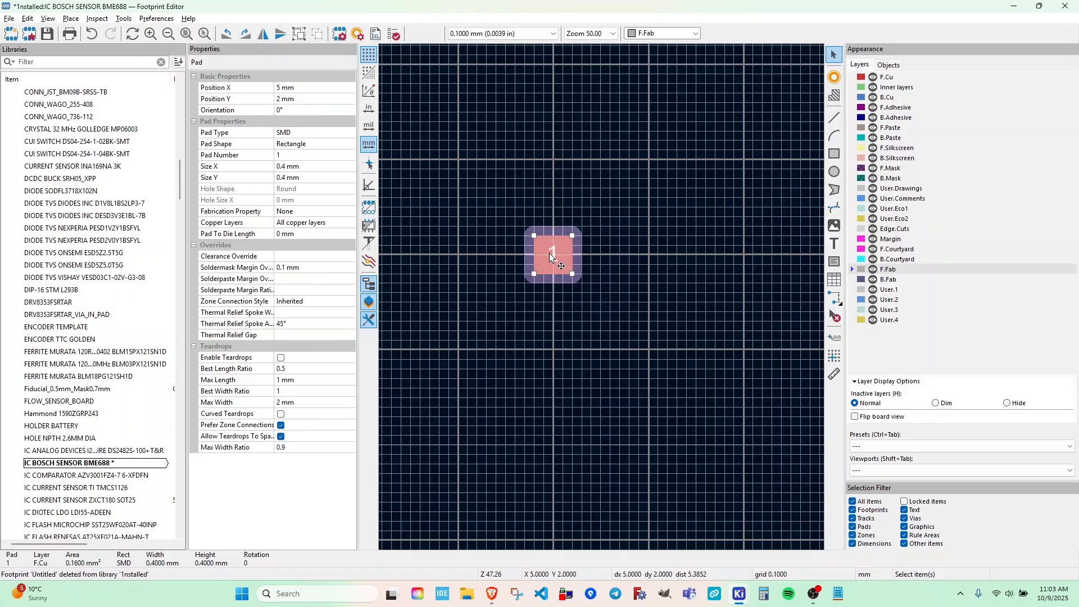
- Examine the datasheet's package dimensions in section 7.3 and the landing pattern for the pad spacing and pad 1's position
key(alt+Tab)
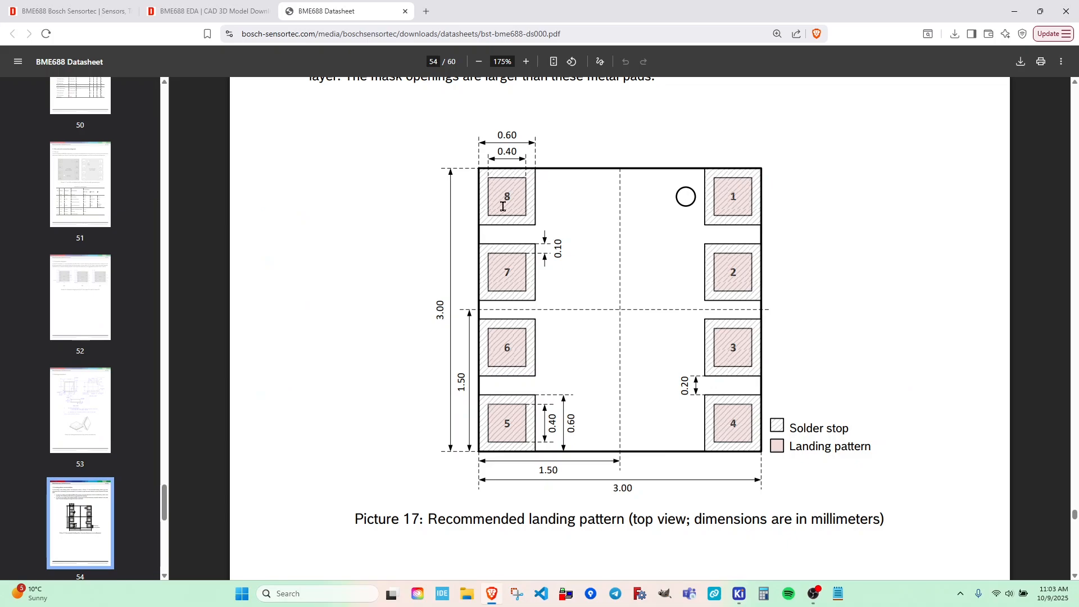
scroll(502, 209, up, 15)
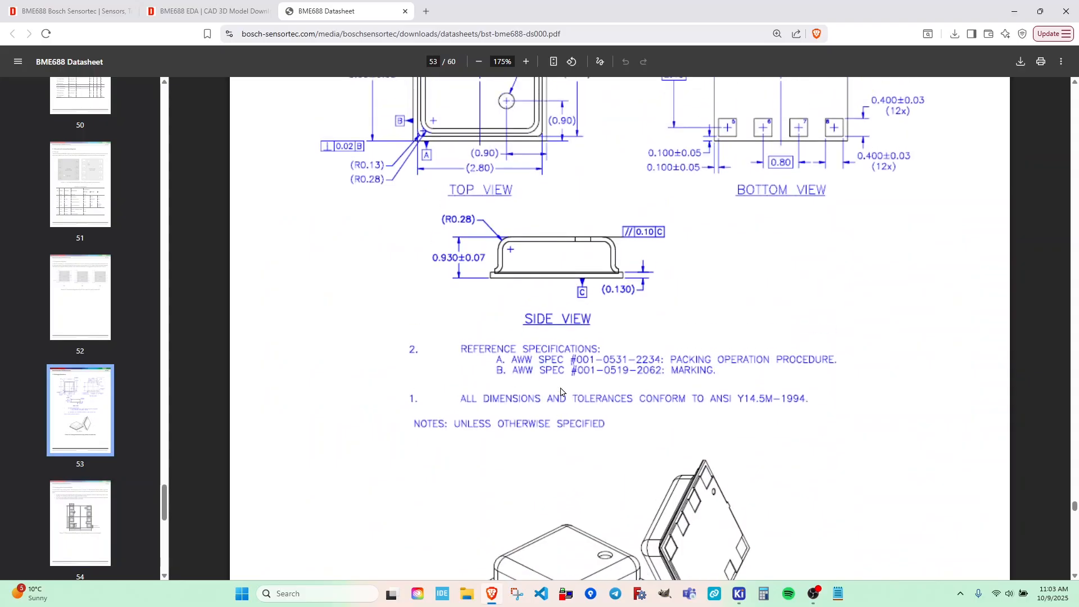
scroll(561, 392, up, 3)
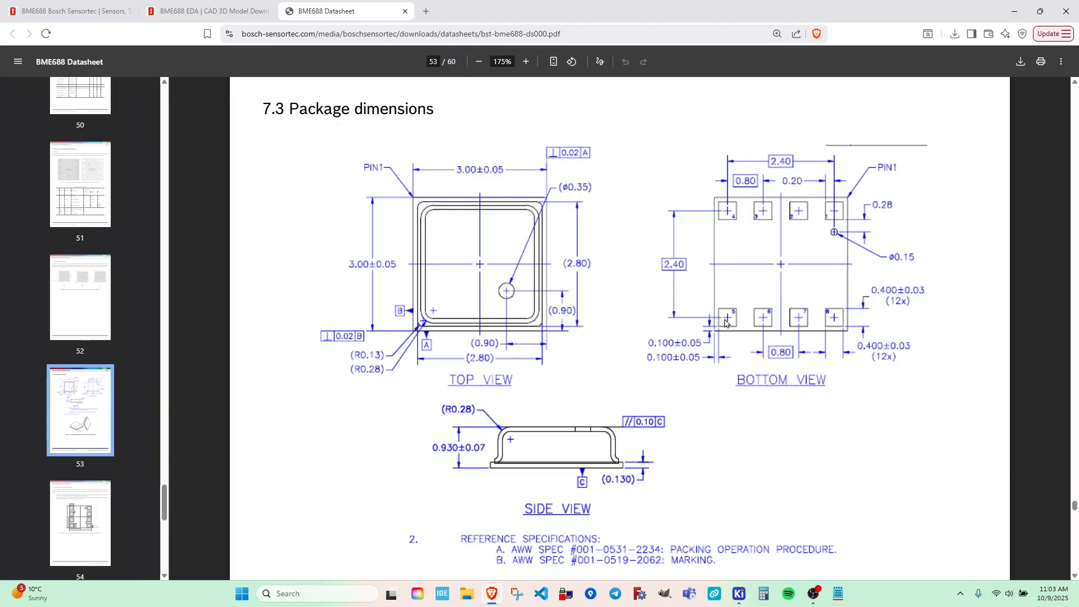
key(alt+Tab)
click(629, 349)
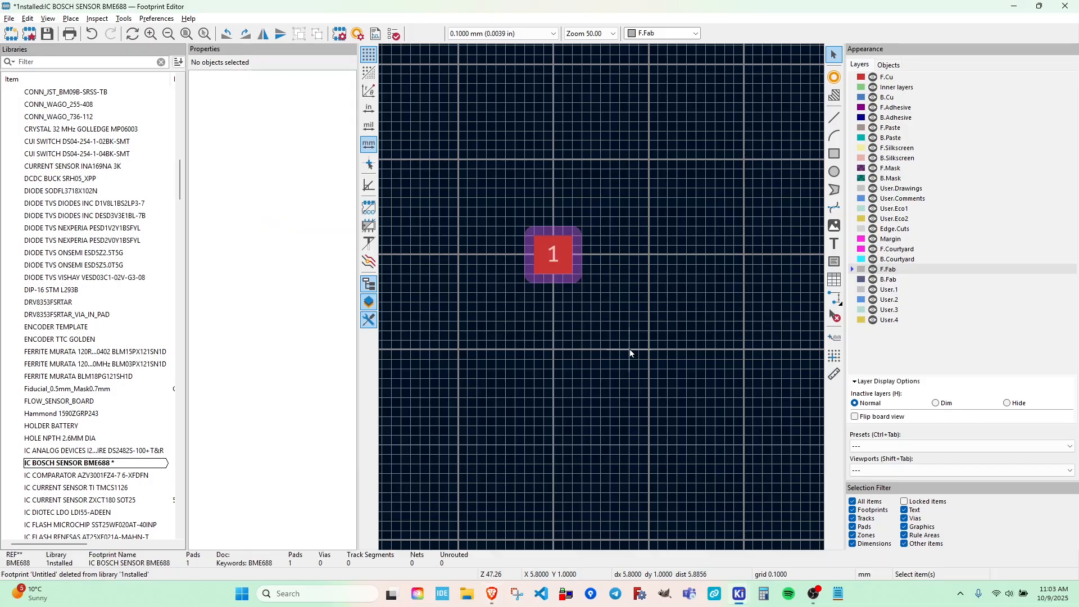
click(553, 263)
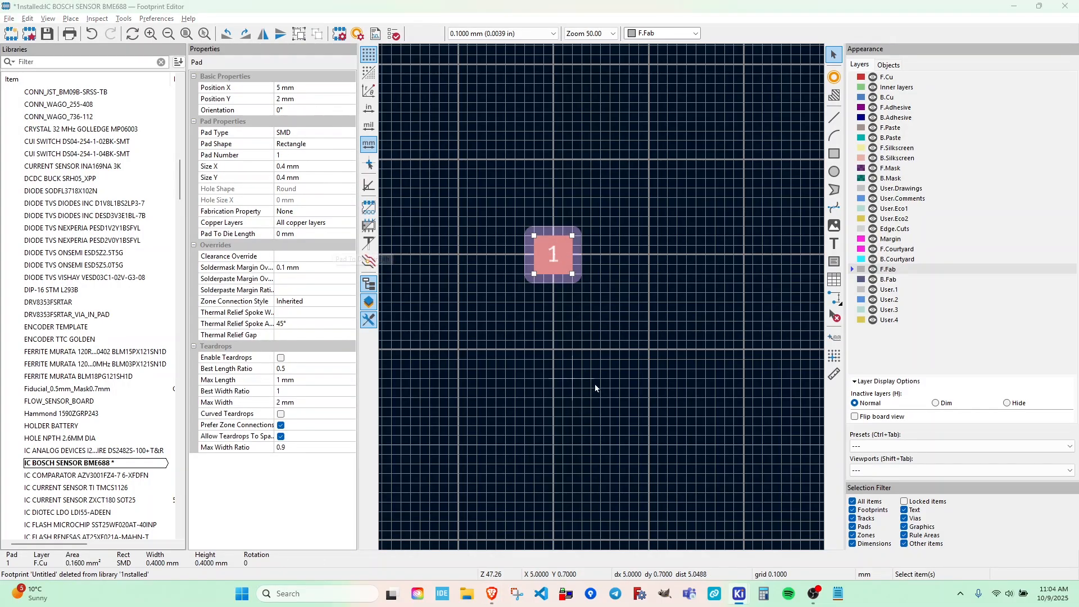
key(alt+Tab)
key(alt+Tab)
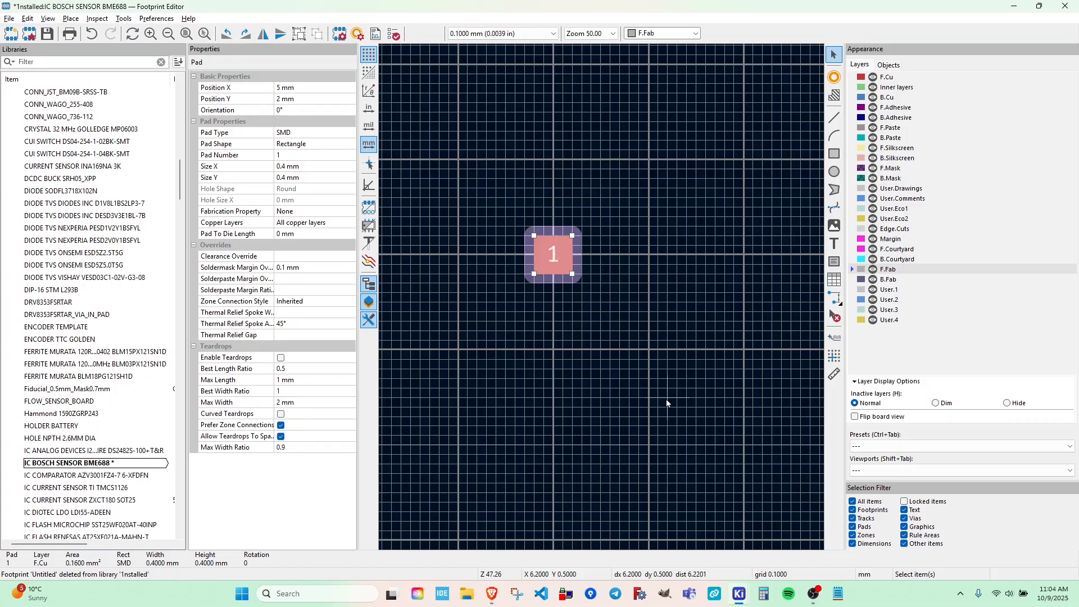
key(alt+Tab)
scroll(691, 377, down, 10)
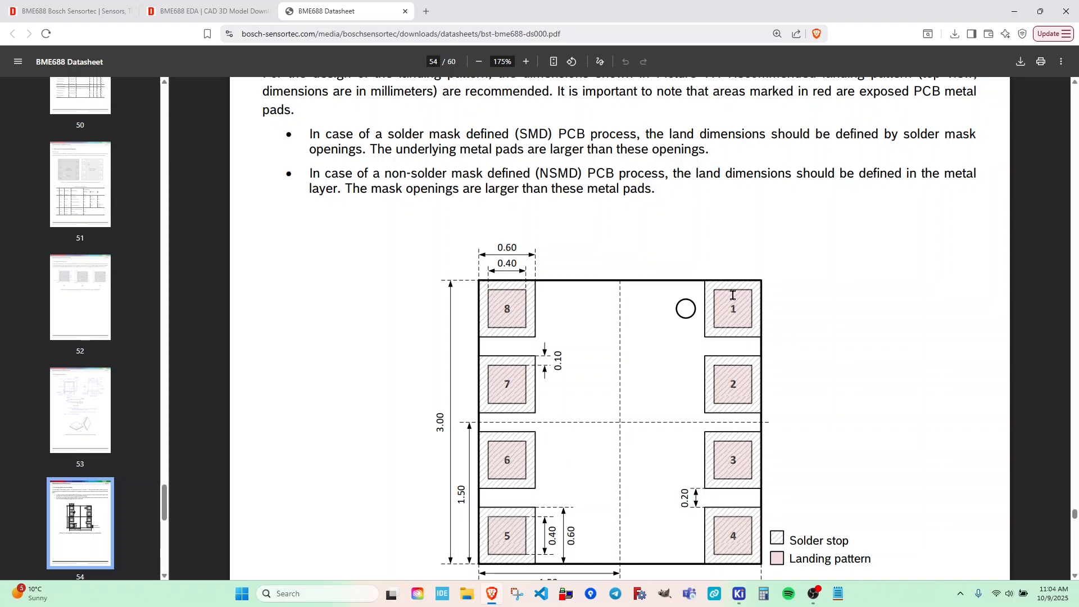
- Return to the Footprint Editor and set pad 1's Position X to 1.2 mm
key(alt+Tab)
scroll(599, 298, down, 5)
scroll(569, 342, up, 5)
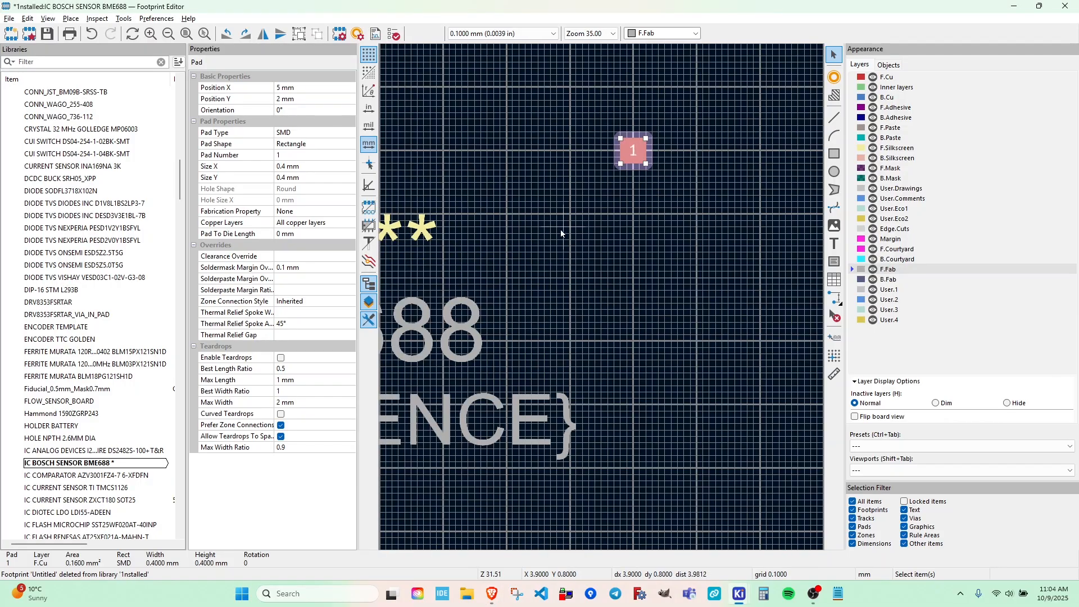
middle_drag(644, 184, 653, 251)
click(598, 234)
drag(591, 136, 695, 275)
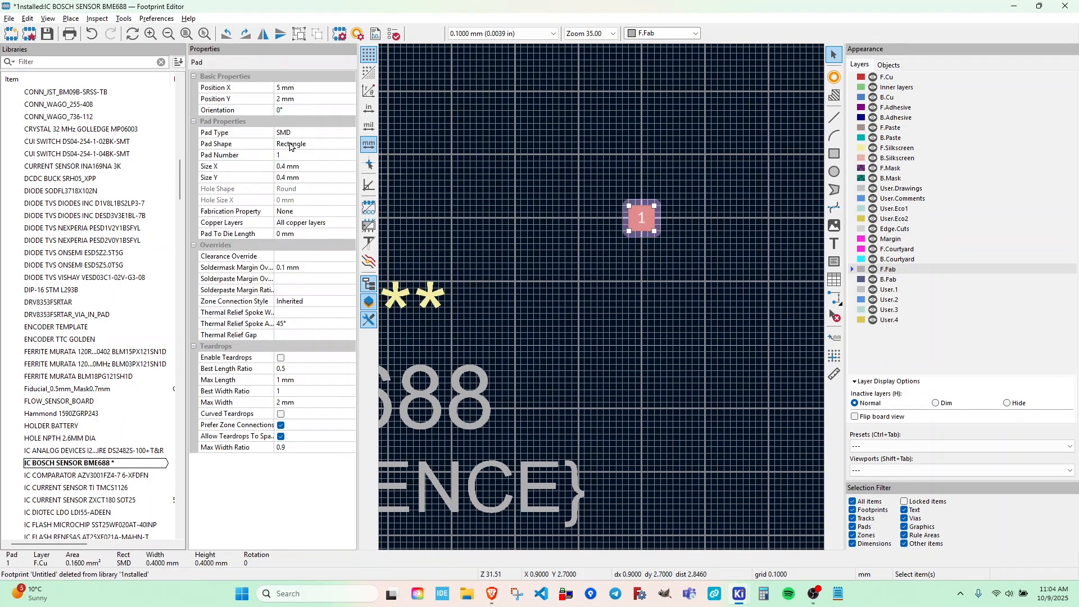
click(305, 89)
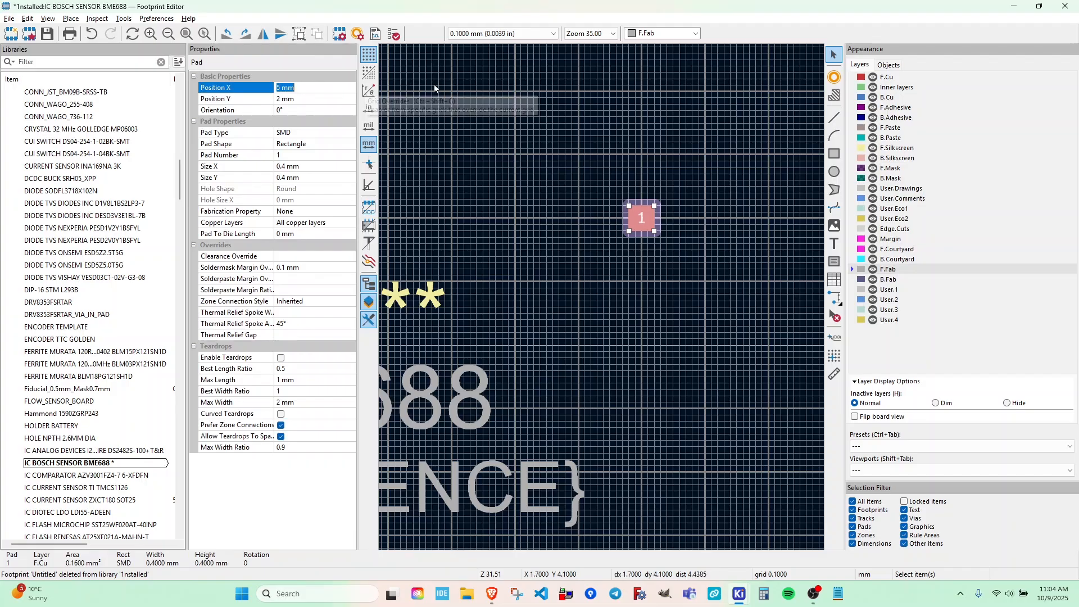
text(1.2)
key(Tab)
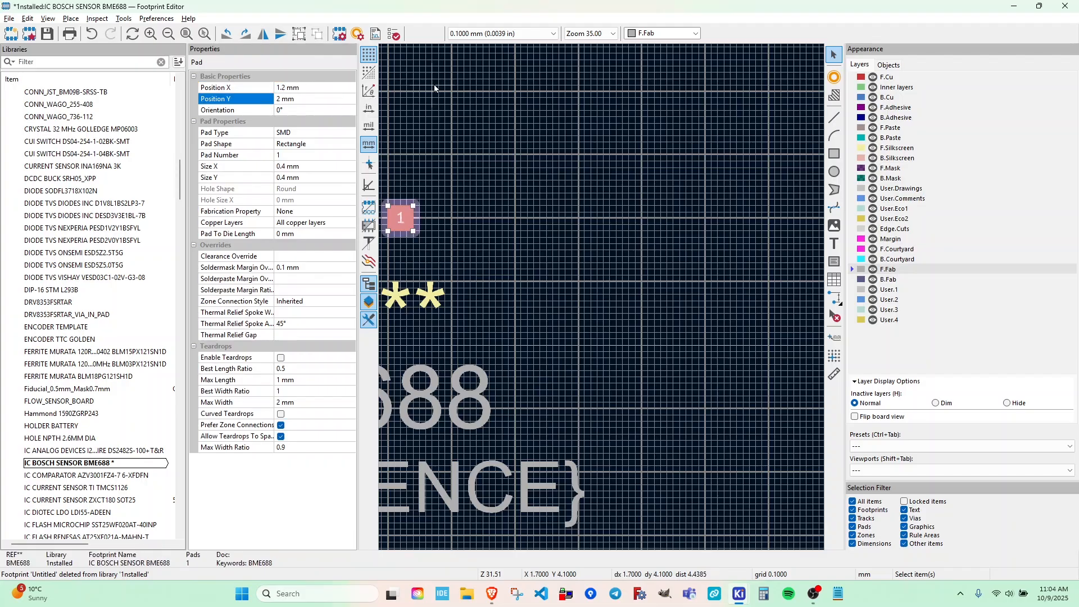
- Move the REF**, BME688 and ${REFERENCE} texts together upward, clear of the pad area around the origin
middle_drag(519, 318, 707, 272)
scroll(707, 272, down, 4)
scroll(602, 299, up, 4)
middle_drag(563, 301, 740, 282)
scroll(568, 306, up, 4)
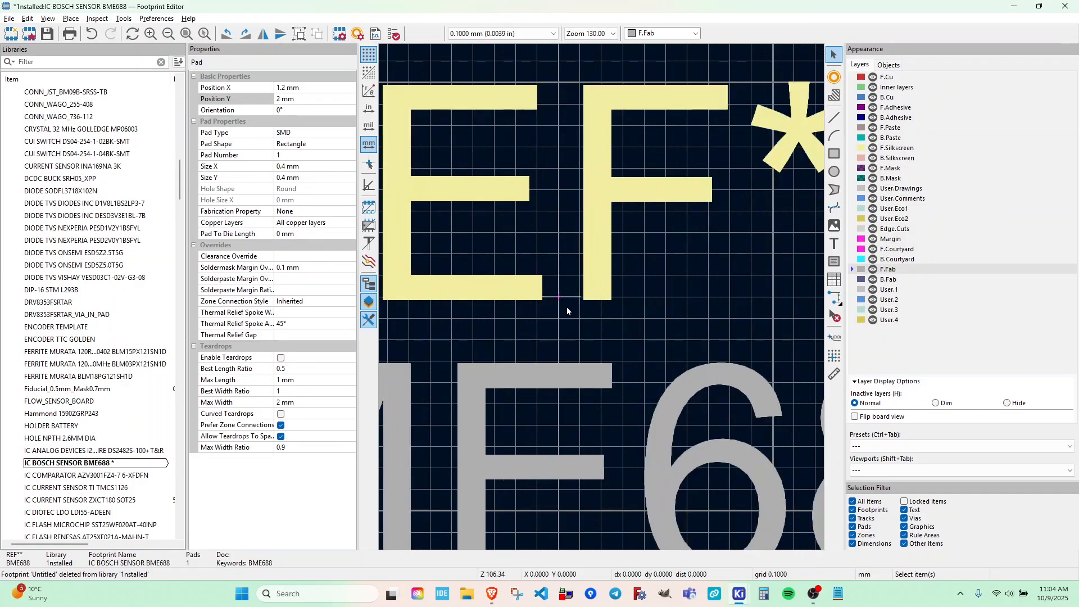
scroll(560, 303, down, 6)
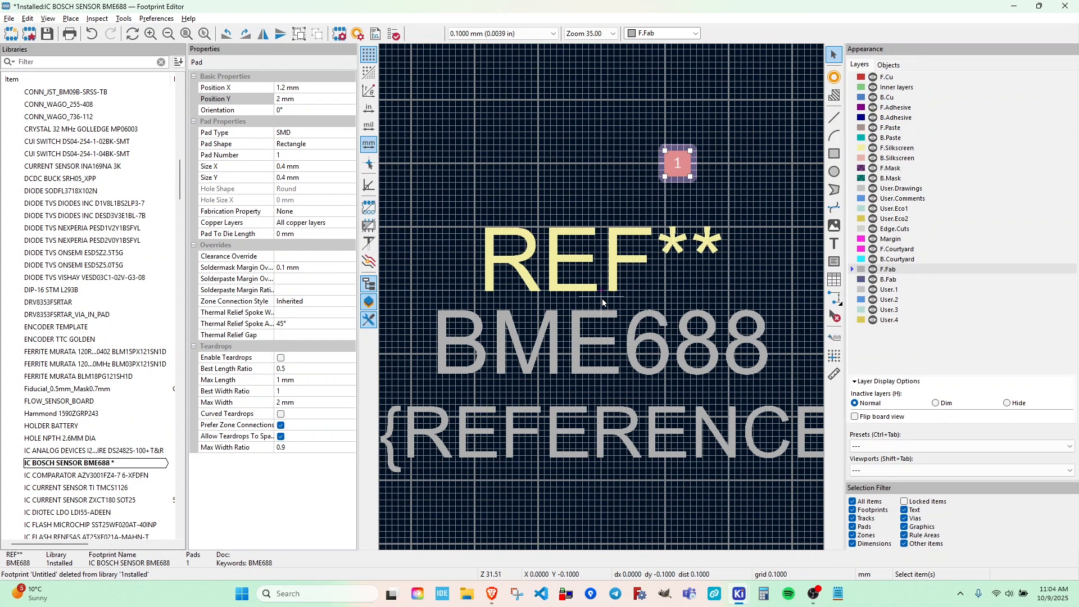
click(592, 313)
shift+click(586, 324)
shift+click(589, 389)
drag(589, 389, 599, 143)
- Set pad 1's Position Y to 1.2 mm
scroll(652, 207, up, 4)
click(611, 285)
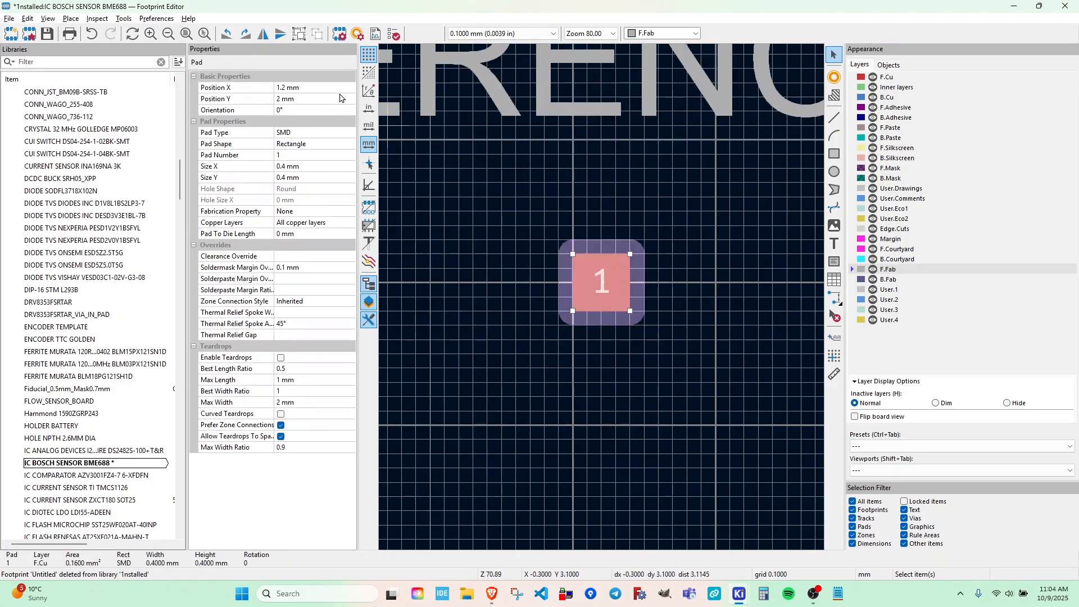
click(306, 98)
text(1.2)
key(Return)
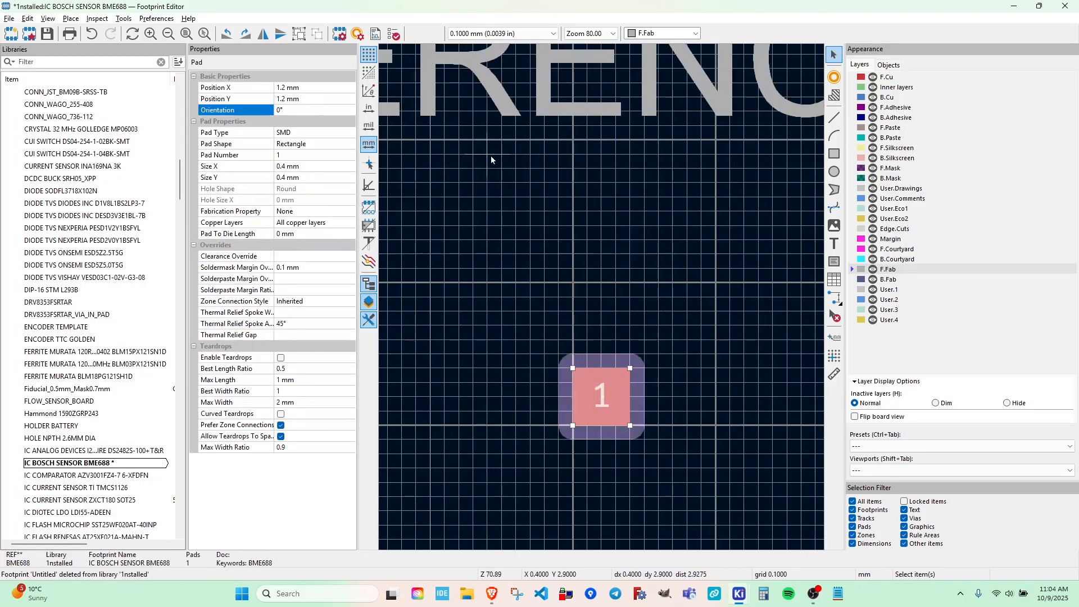
- Copy pad 1, place the copy exactly over the original and set its pad number to 2
click(705, 260)
scroll(705, 259, down, 1)
scroll(532, 384, up, 1)
middle_drag(666, 293, 683, 337)
drag(530, 229, 745, 466)
key(ctrl+c)
key(ctrl+v)
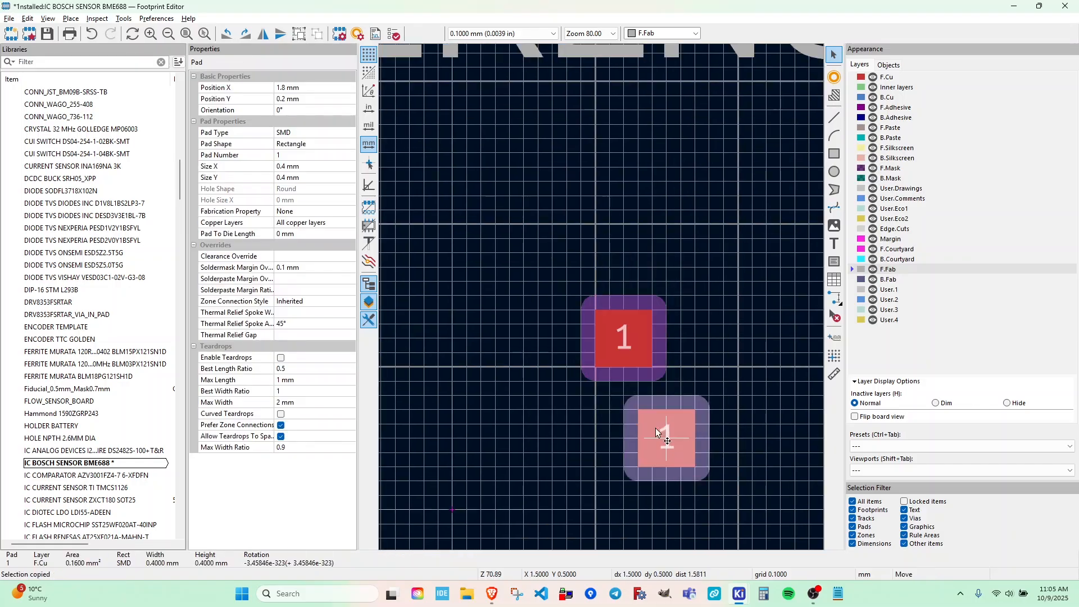
click(618, 339)
click(287, 155)
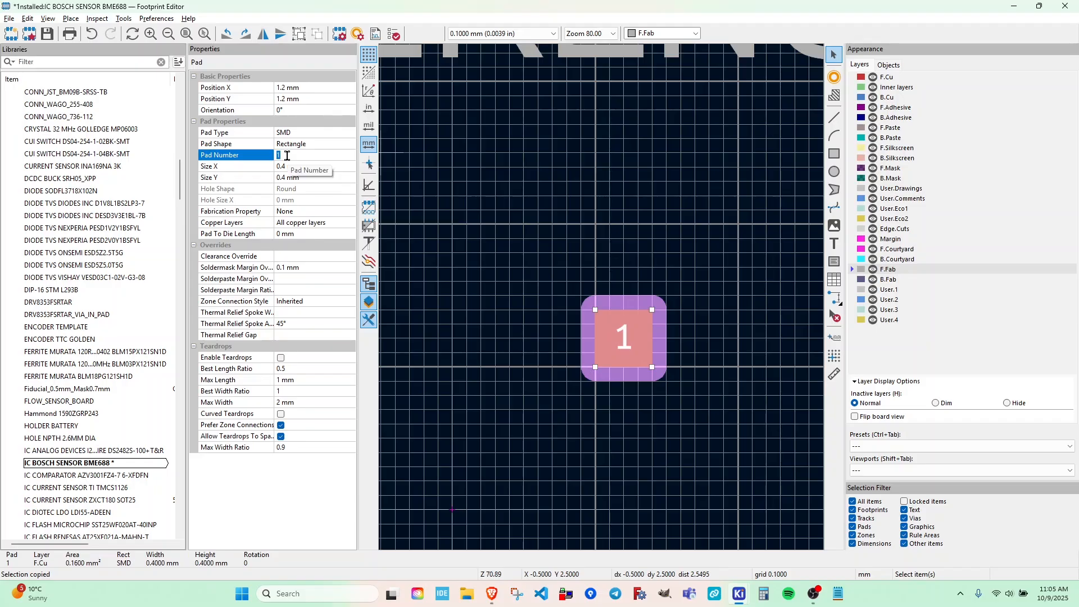
text(2)
key(Return)
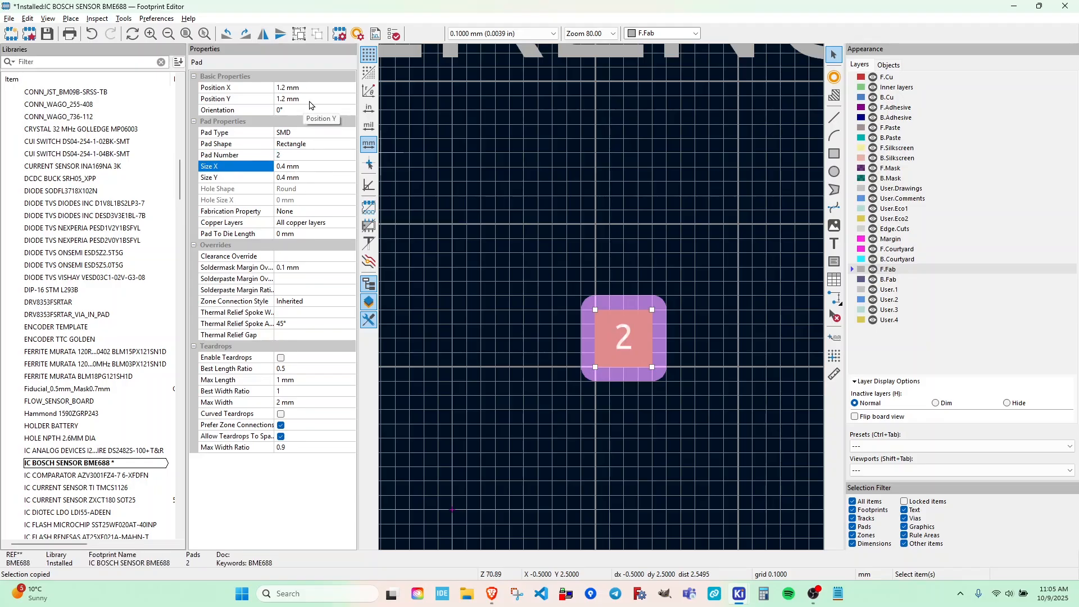
- Check the pad pitch in the datasheet's package dimensions and set pad 2's Position Y to 0.4 mm
key(alt+Tab)
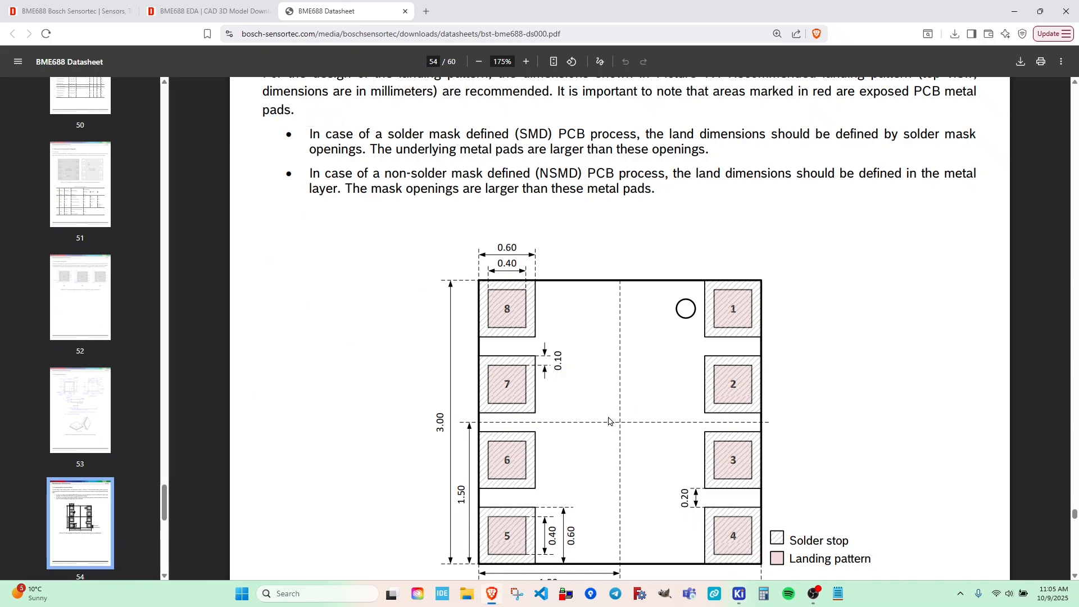
scroll(602, 382, up, 3)
scroll(600, 370, up, 15)
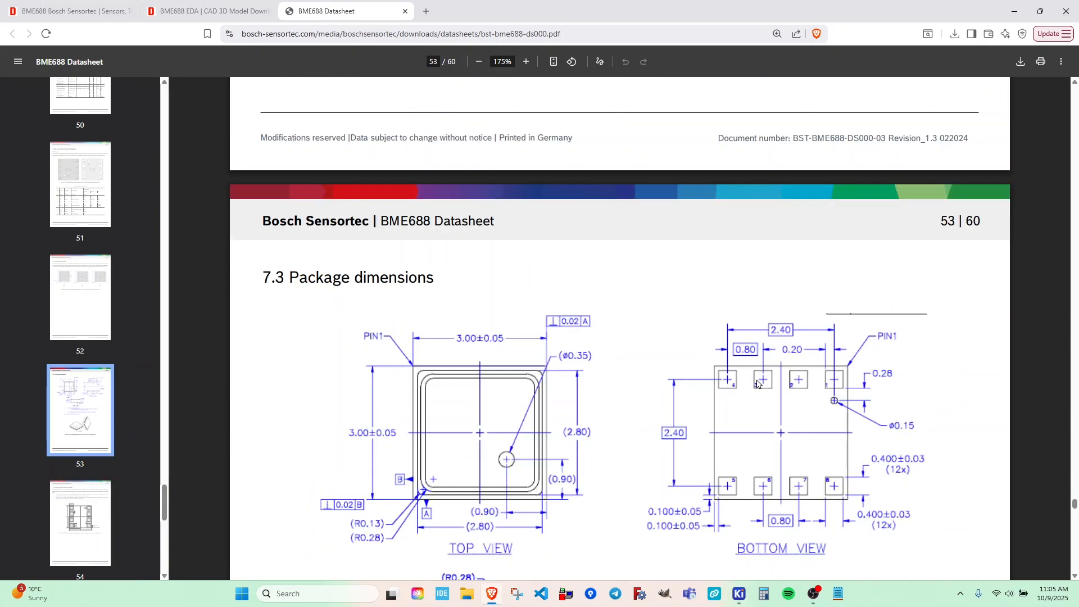
key(alt+Tab)
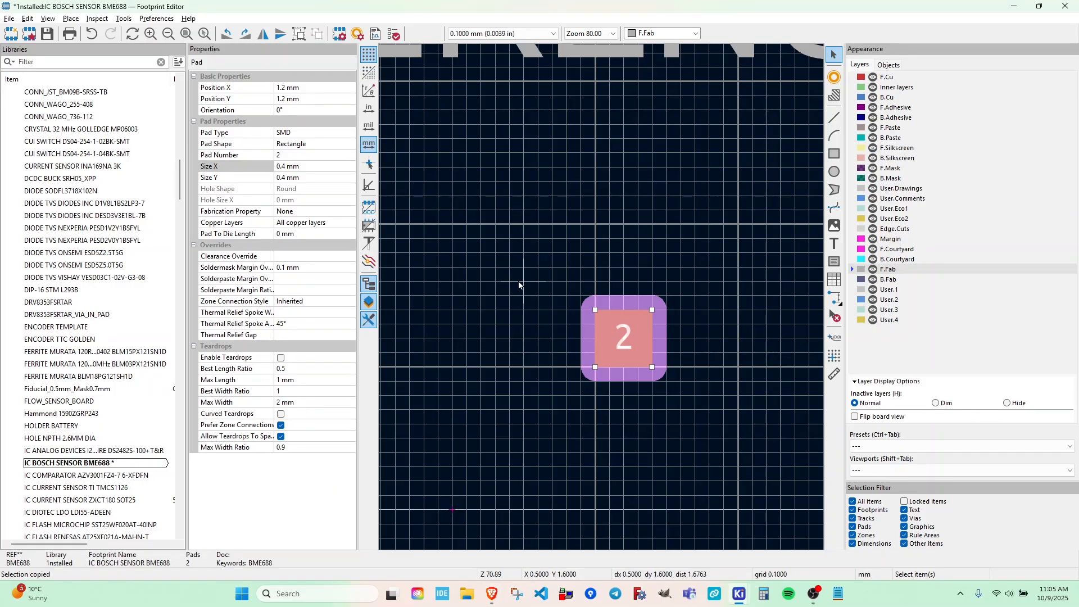
click(306, 98)
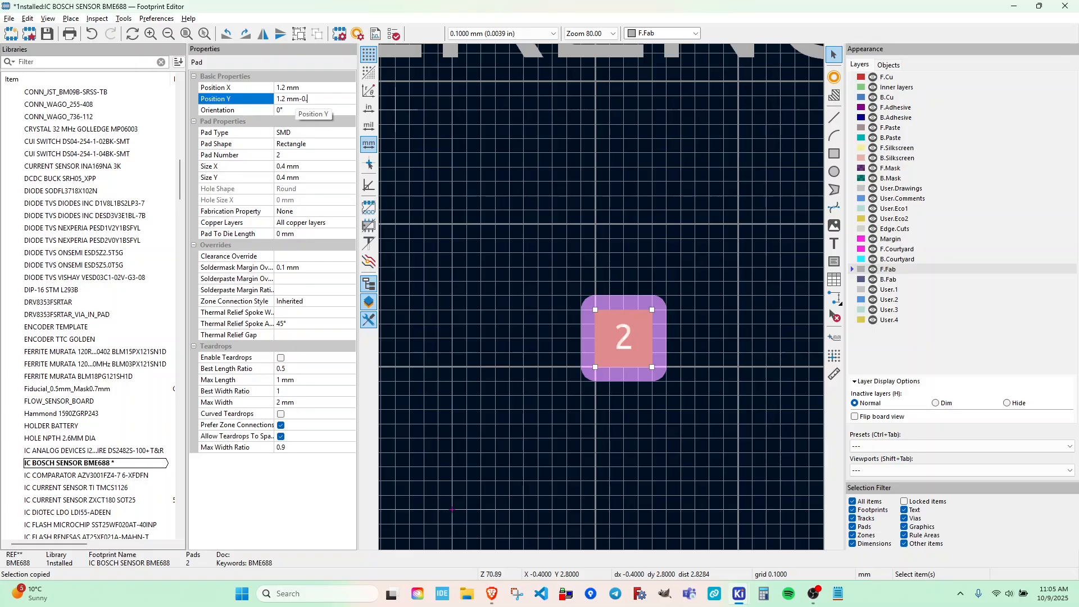
key(Return)
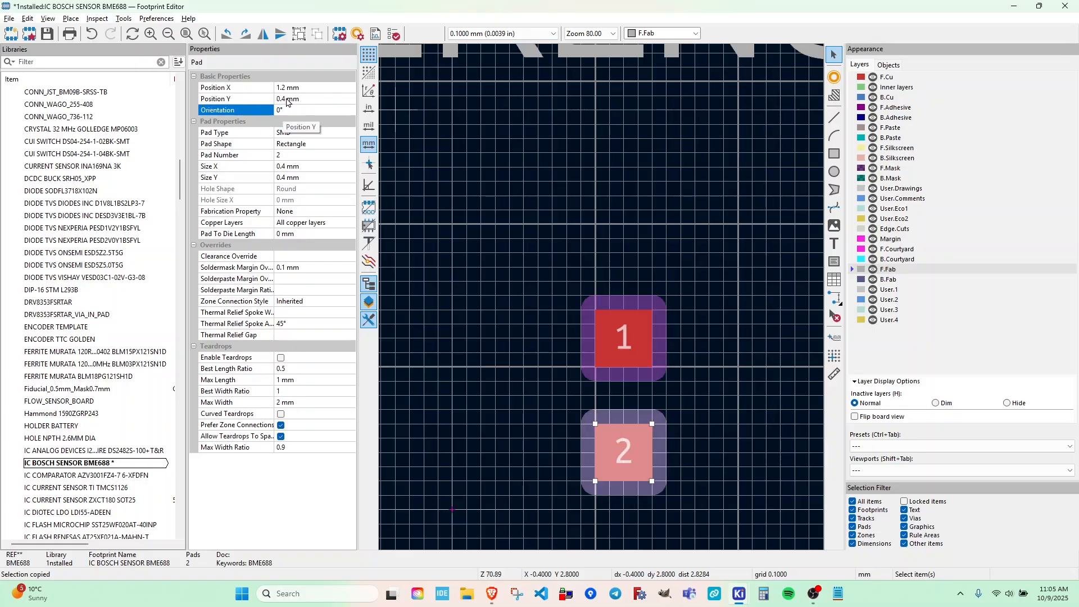
- Copy pad 2, place the copy below and to the right of it, and set its pad number to 3
middle_drag(689, 452, 701, 412)
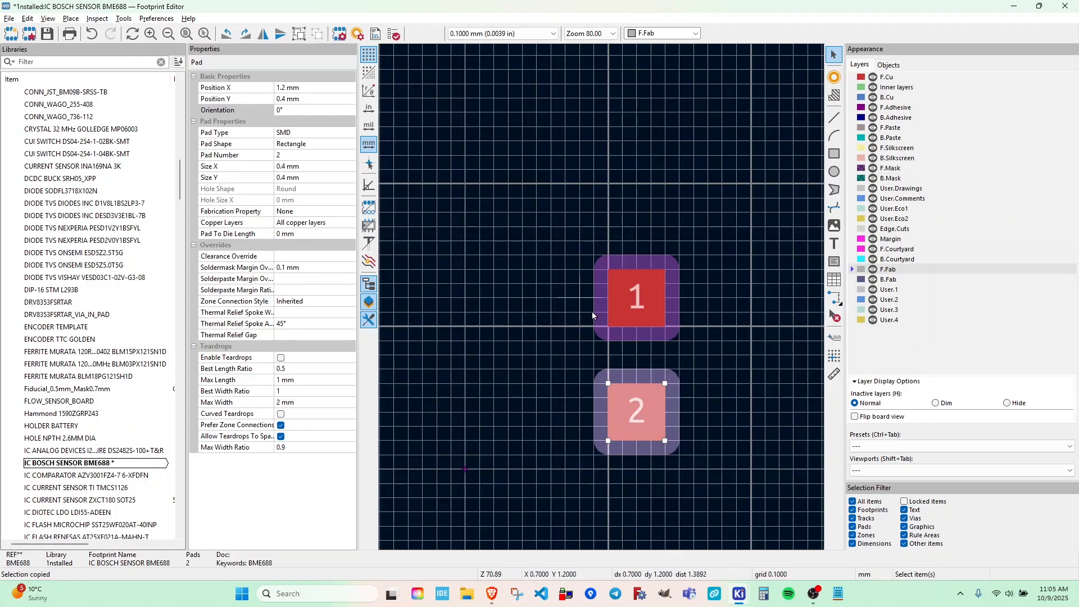
click(737, 429)
middle_drag(727, 440, 719, 391)
key(ctrl+v)
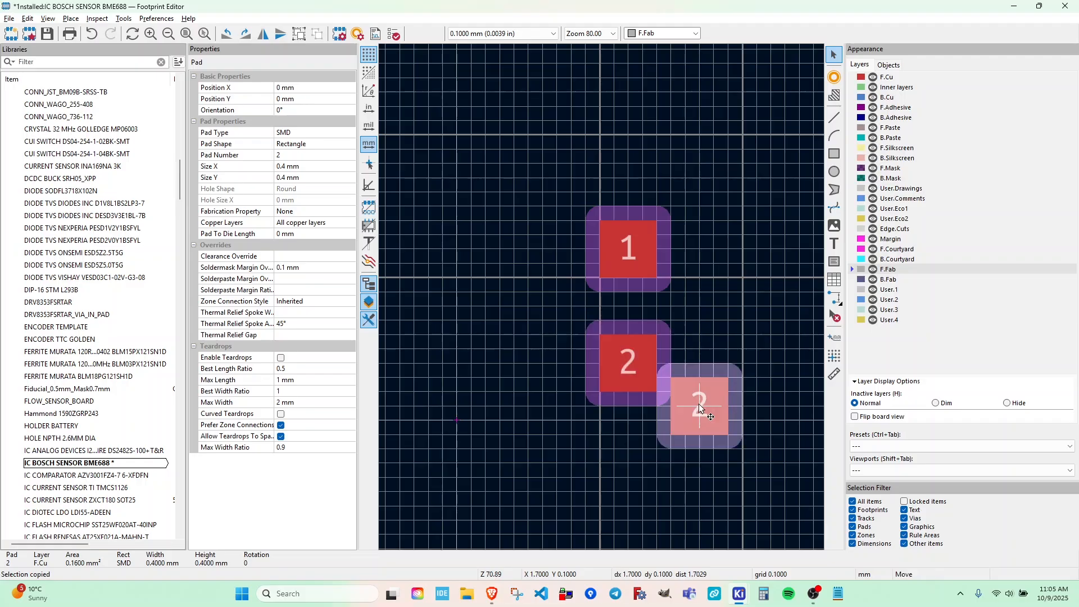
click(614, 402)
click(289, 155)
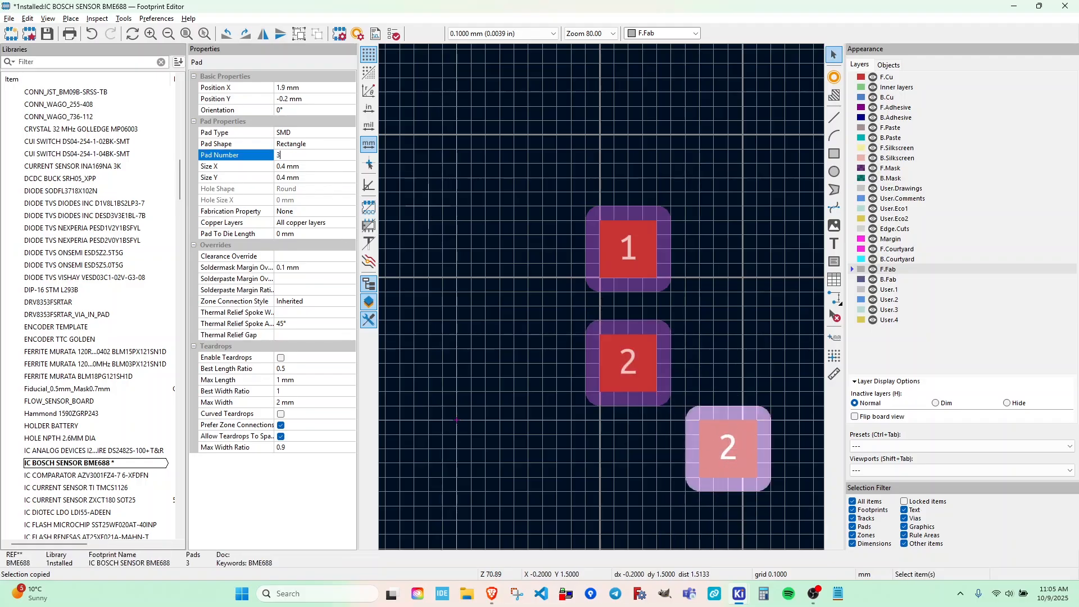
key(Tab)
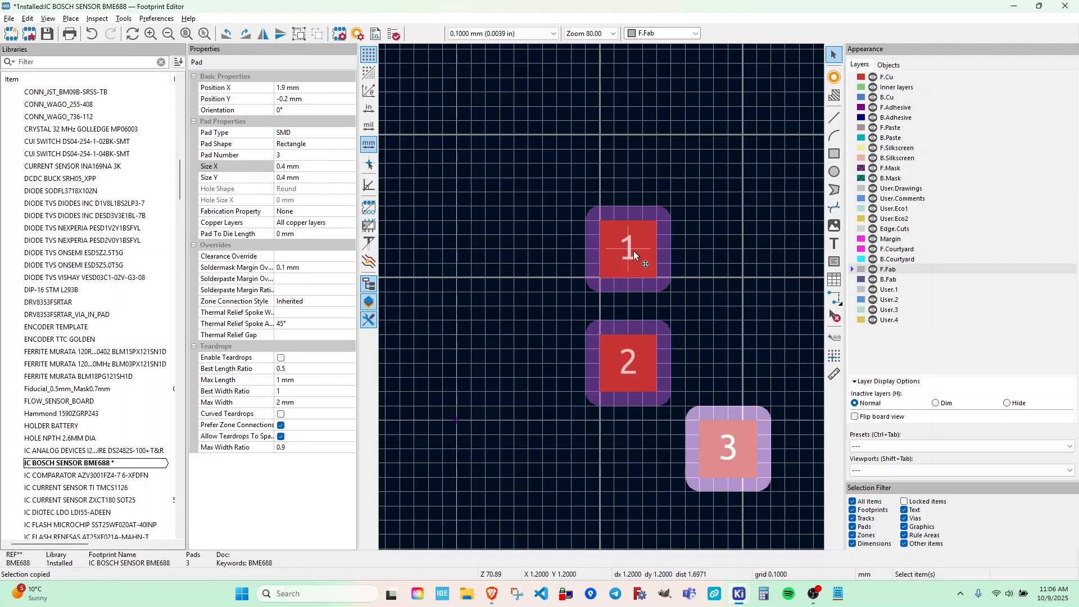
- Align pad 3 with pad 1 by setting pad 3's Position X to 1.2 mm
click(640, 252)
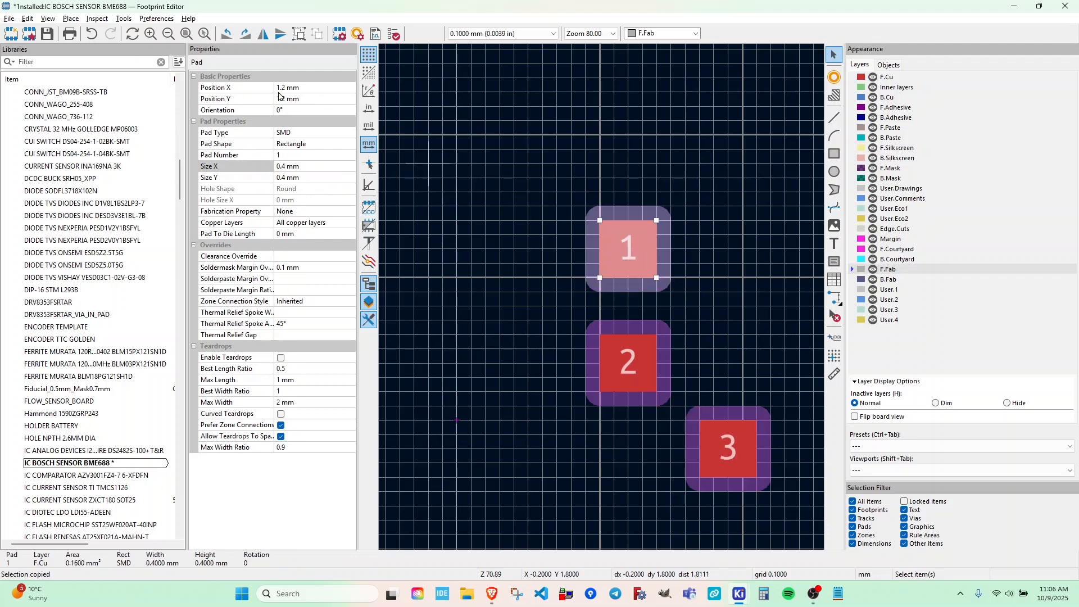
click(732, 438)
click(314, 88)
text(1.2)
key(Return)
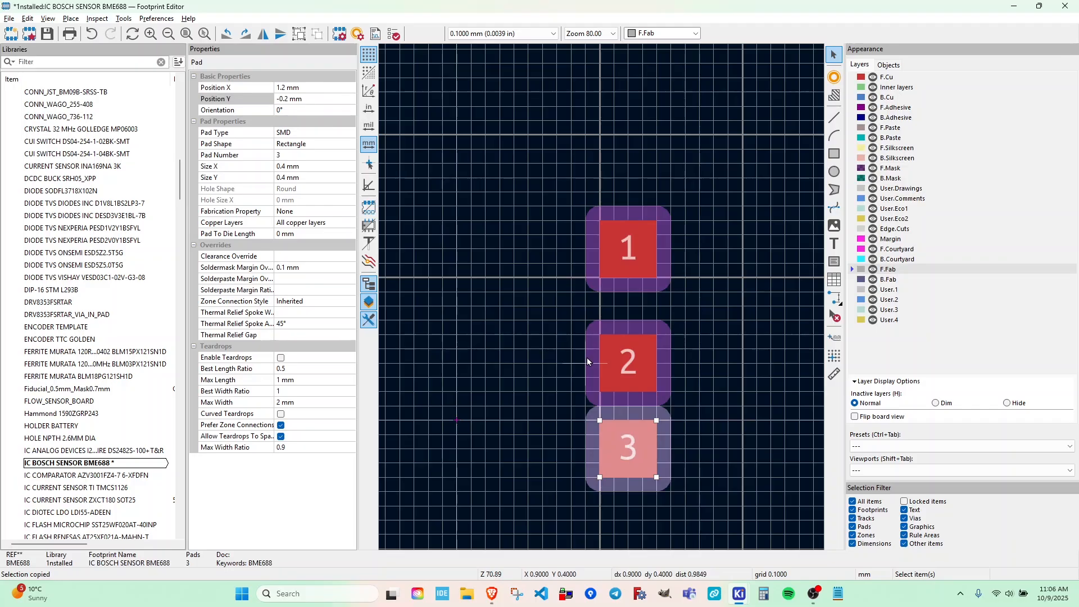
- Offset pad 3 by 0.8 mm from pad 2's Position Y, setting it to -0.4 mm
click(612, 356)
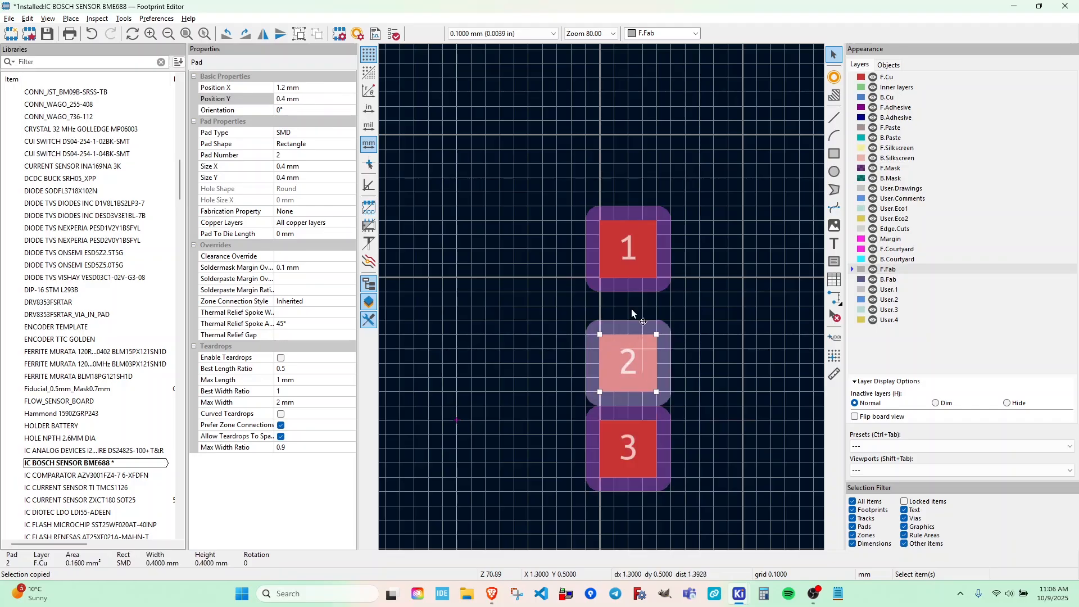
double_click(302, 99)
drag(311, 99, 216, 102)
click(621, 441)
text(0.4 mm)
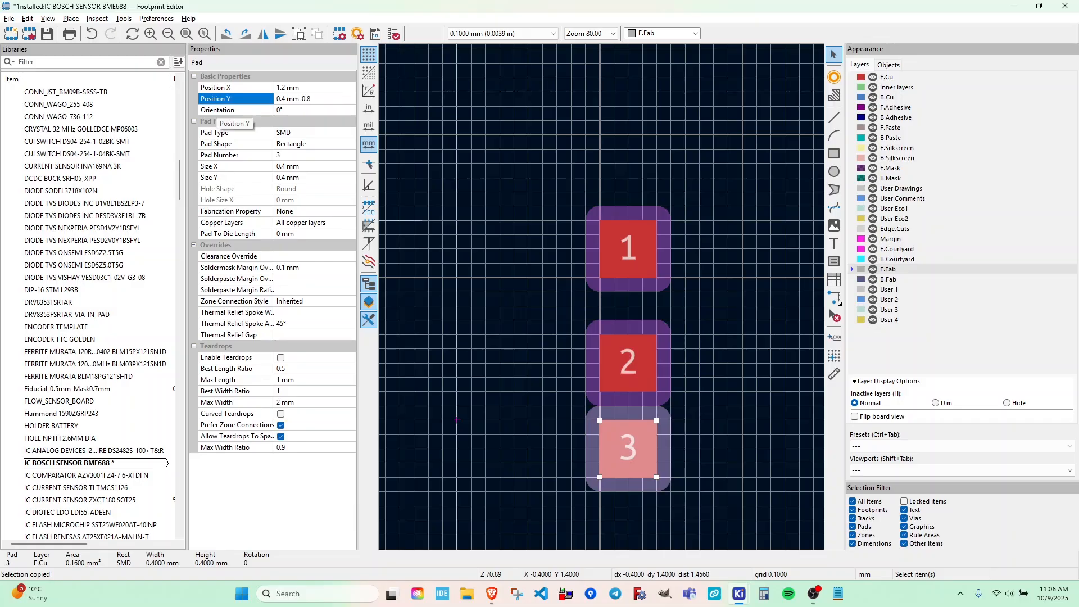
key(Return)
scroll(720, 427, down, 3)
- Compare the pad layout with the recommended landing pattern in the BME688 datasheet in the browser, and return to the Footprint Editor
key(alt+Tab)
scroll(686, 380, down, 10)
scroll(686, 380, down, 8)
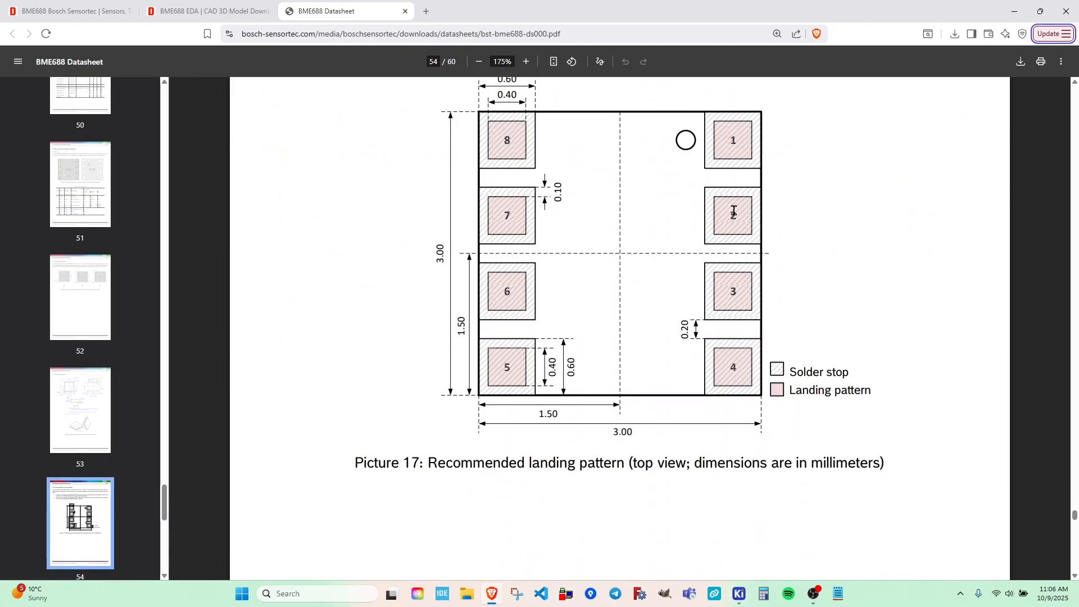
click(738, 594)
scroll(682, 191, up, 3)
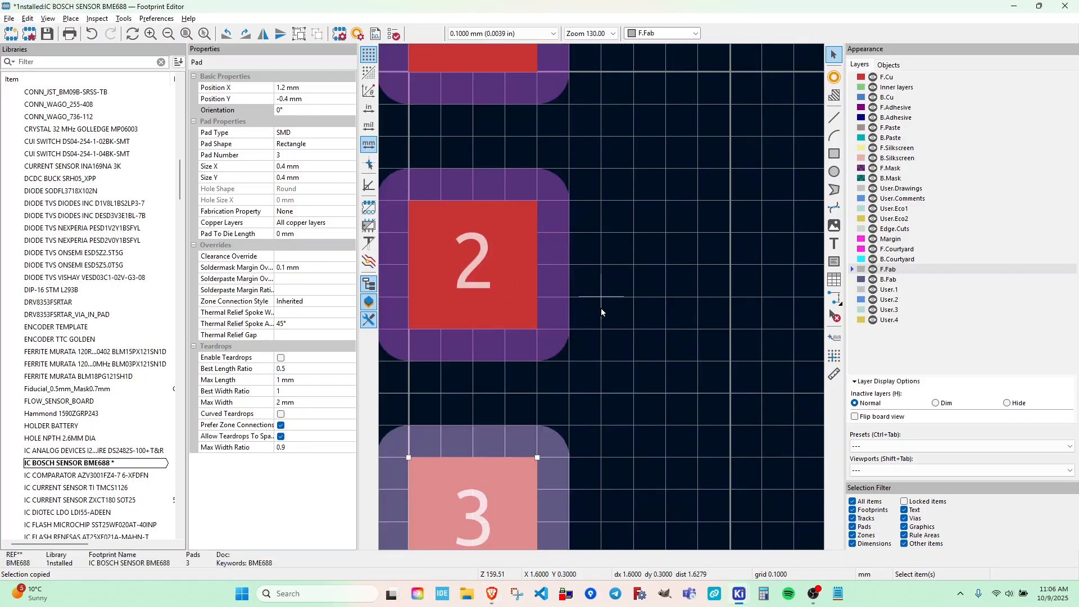
scroll(601, 297, down, 7)
scroll(598, 295, up, 5)
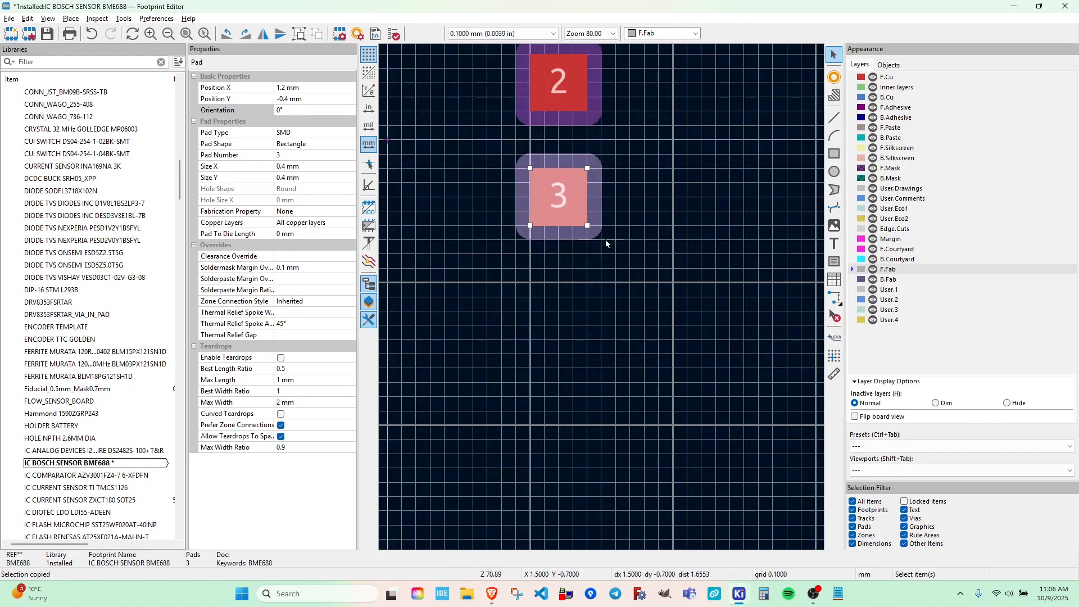
- Copy pad 3, place the copy exactly over the original and set its pad number to 4
click(658, 393)
click(609, 401)
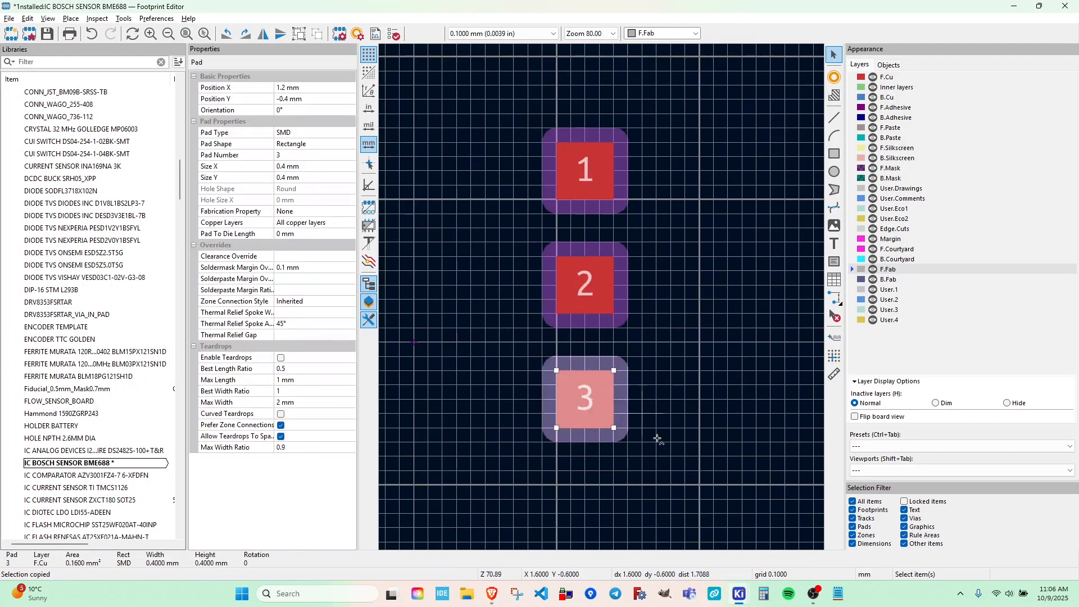
key(ctrl+v)
click(547, 430)
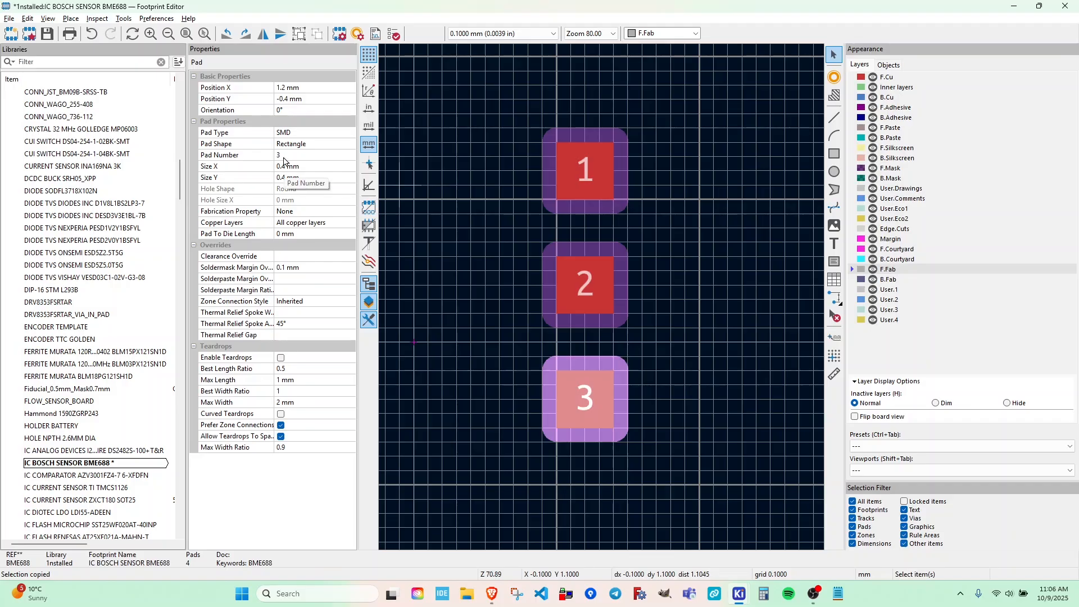
click(303, 155)
text(4)
key(Return)
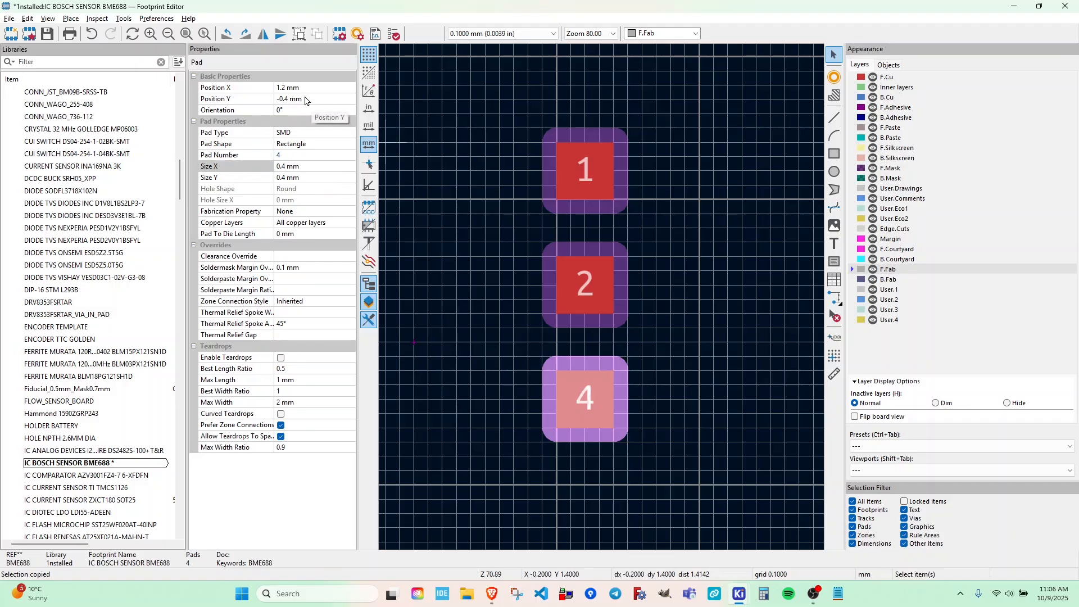
- Set pad 4's Position Y to -1.2 mm
click(281, 99)
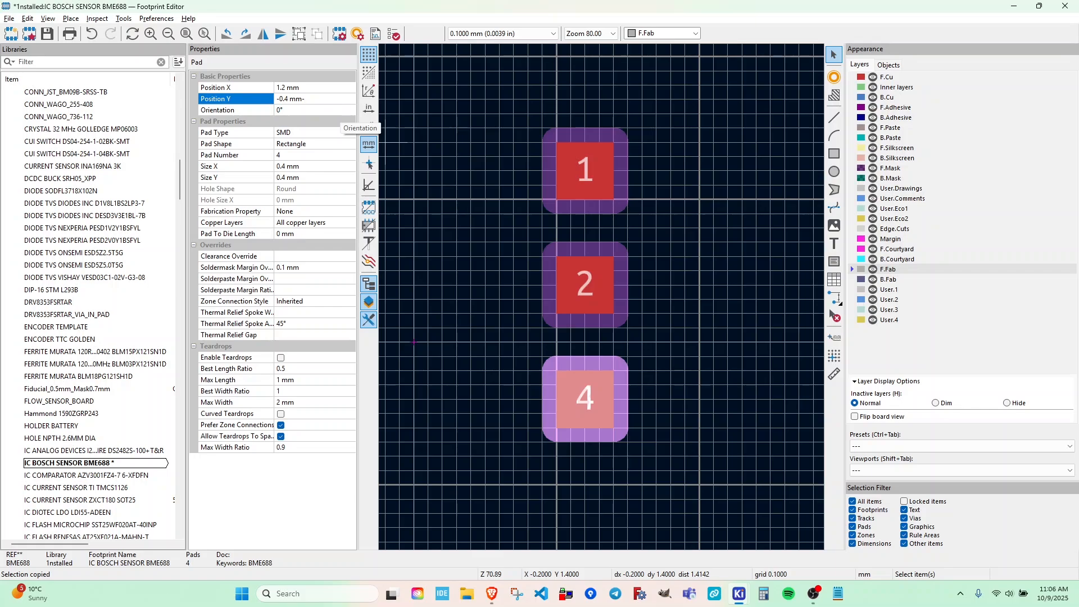
key(Return)
middle_drag(695, 363, 691, 316)
scroll(693, 315, down, 2)
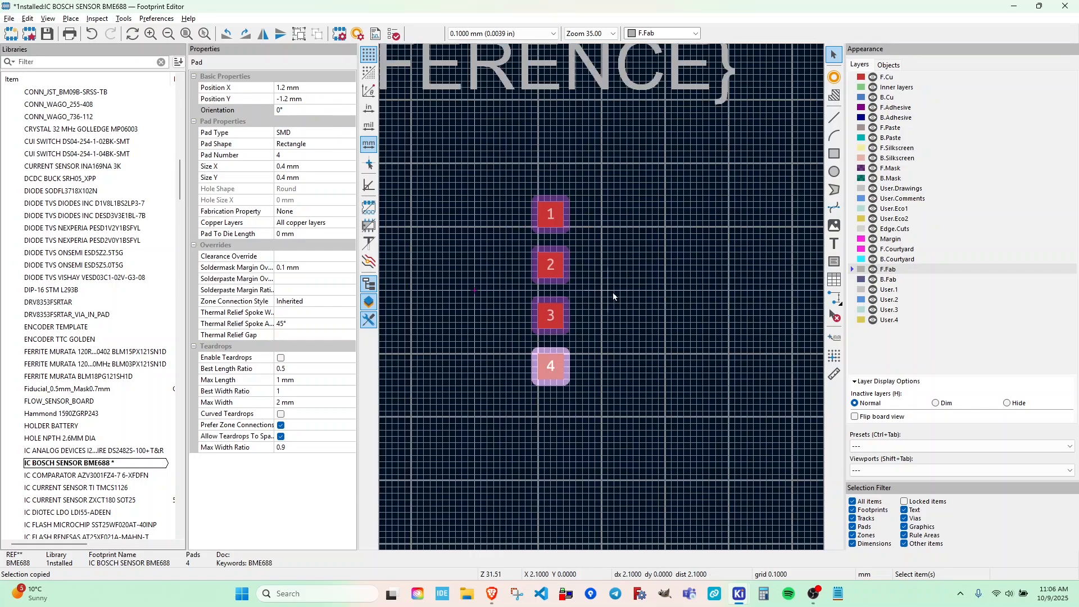
- Copy all four pads together and place the copies exactly over the originals
click(642, 364)
middle_drag(644, 366, 730, 380)
scroll(748, 355, down, 1)
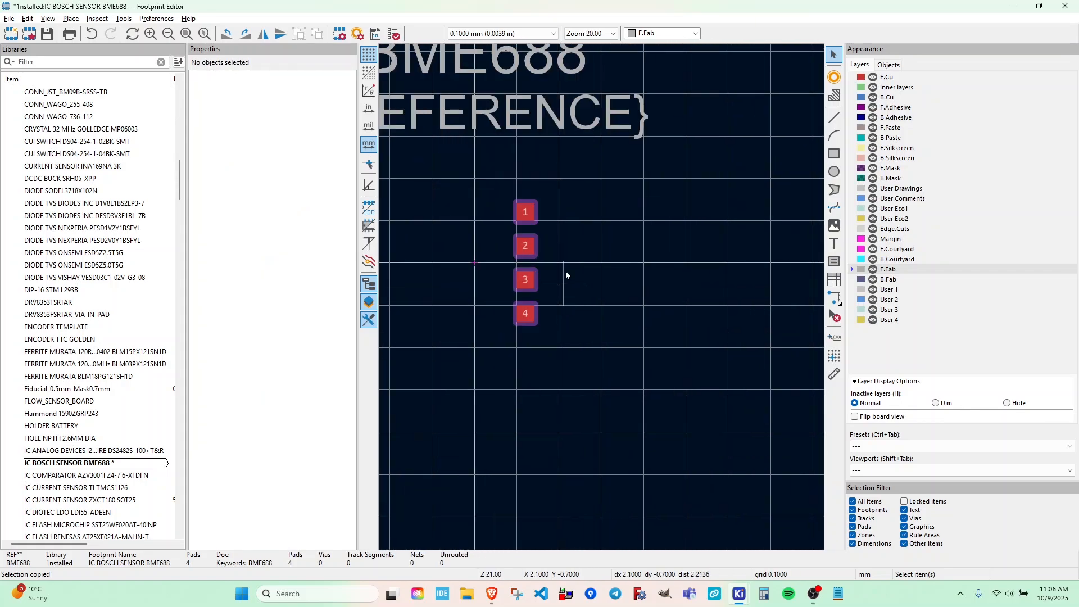
scroll(554, 260, up, 2)
drag(601, 119, 490, 475)
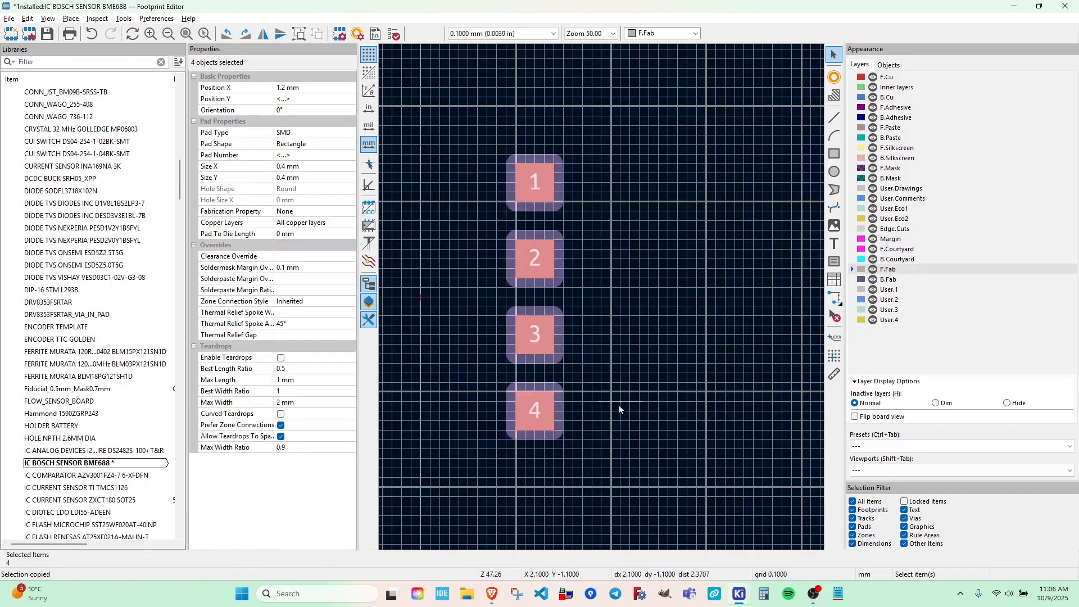
key(ctrl+v)
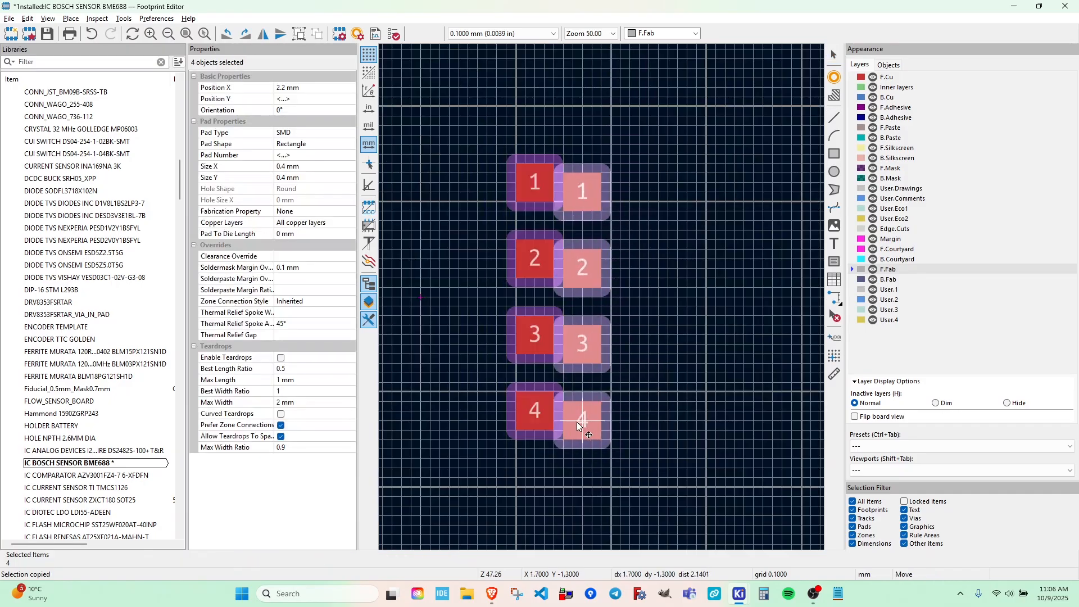
key(Escape)
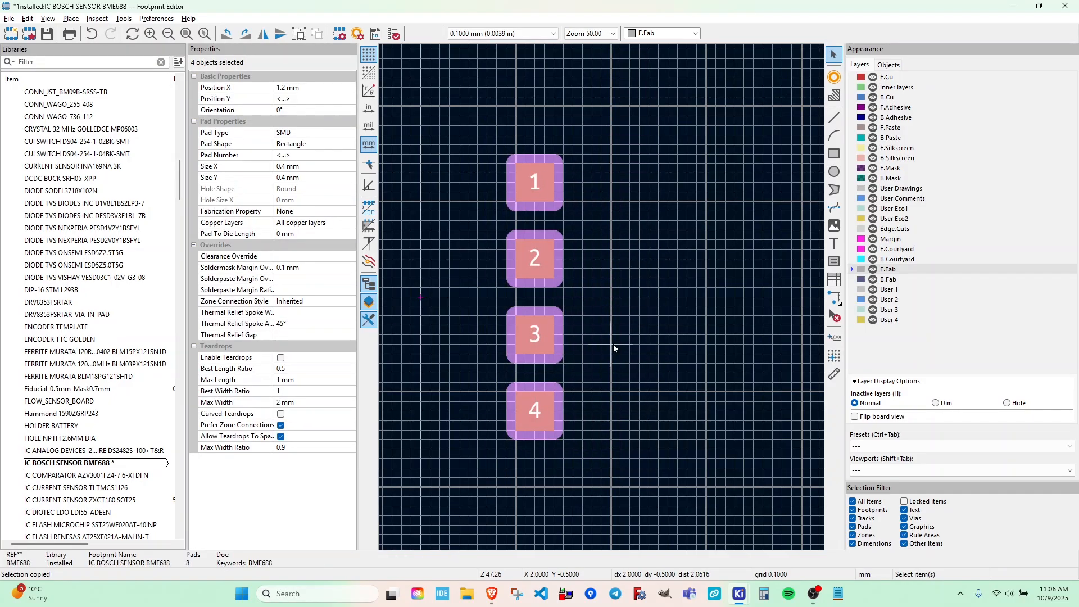
- Set the Position X of the four copied pads to -1.2 mm to form the left column
click(279, 88)
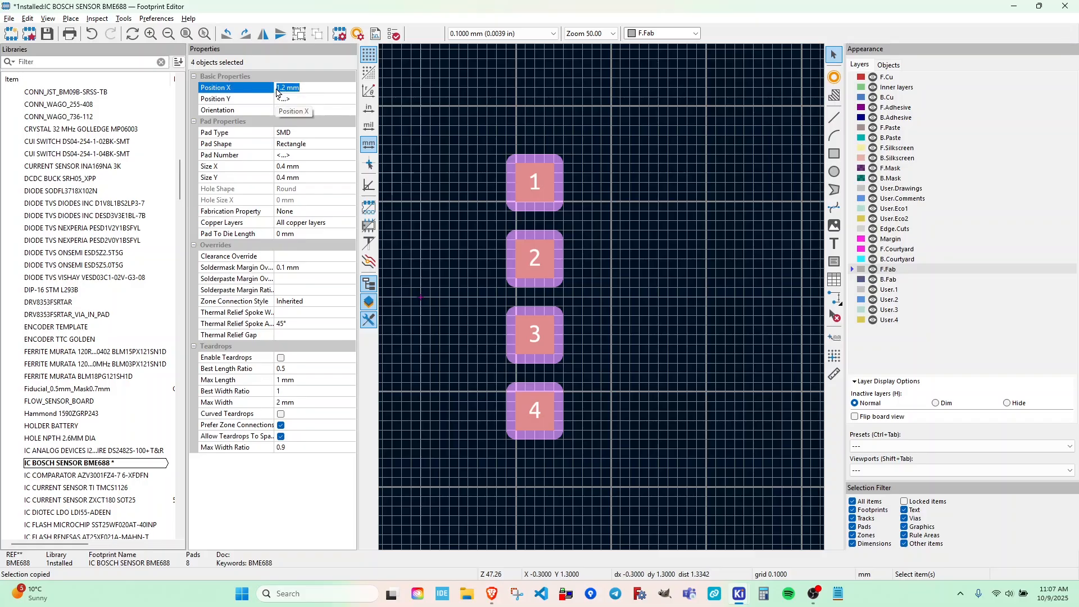
click(276, 88)
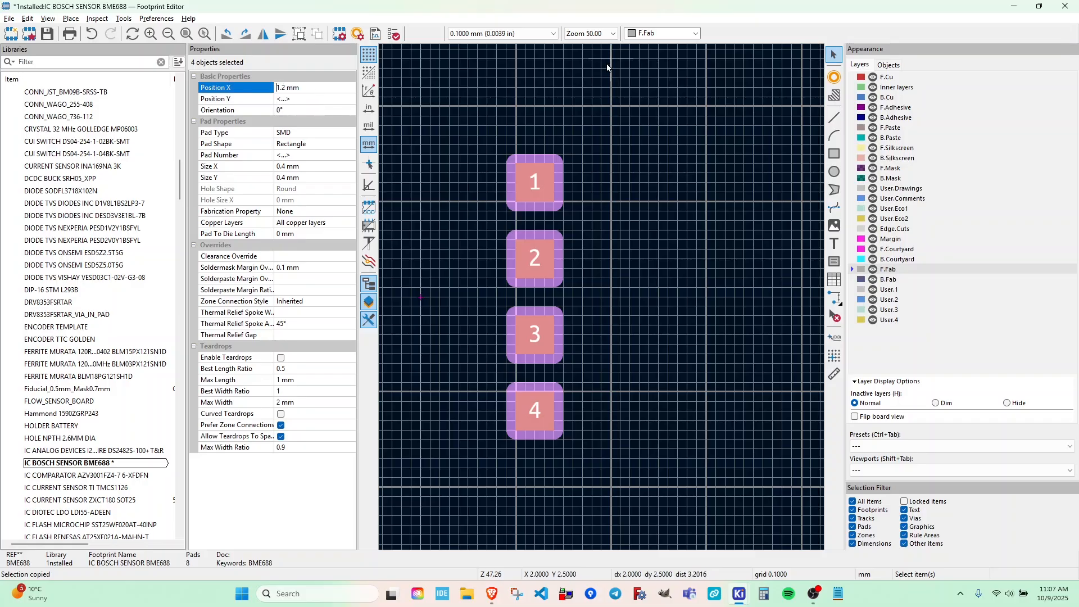
text(-)
key(Return)
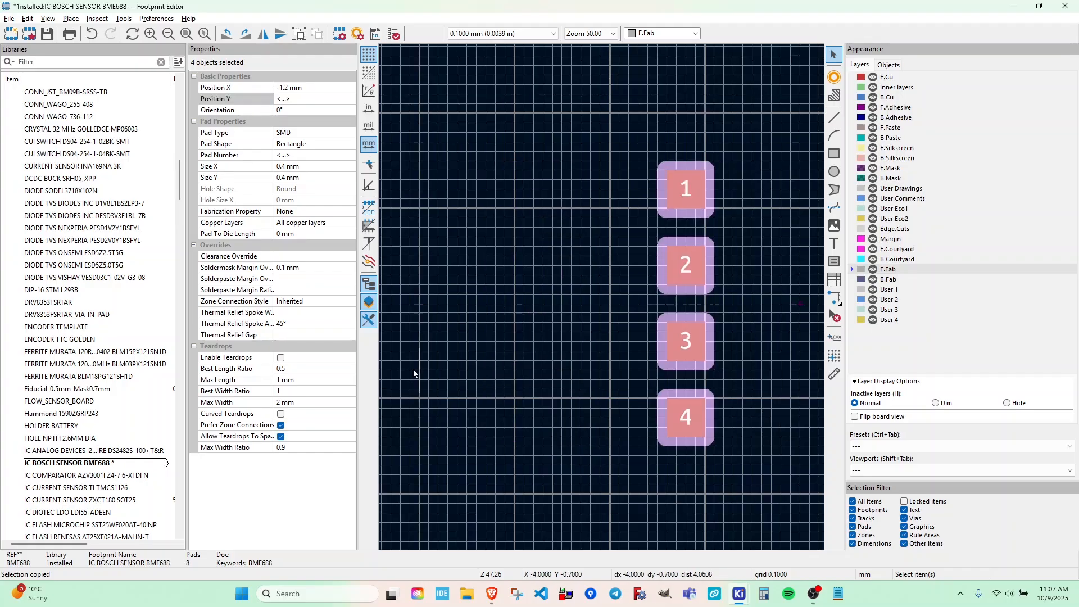
middle_drag(765, 348, 671, 350)
click(636, 204)
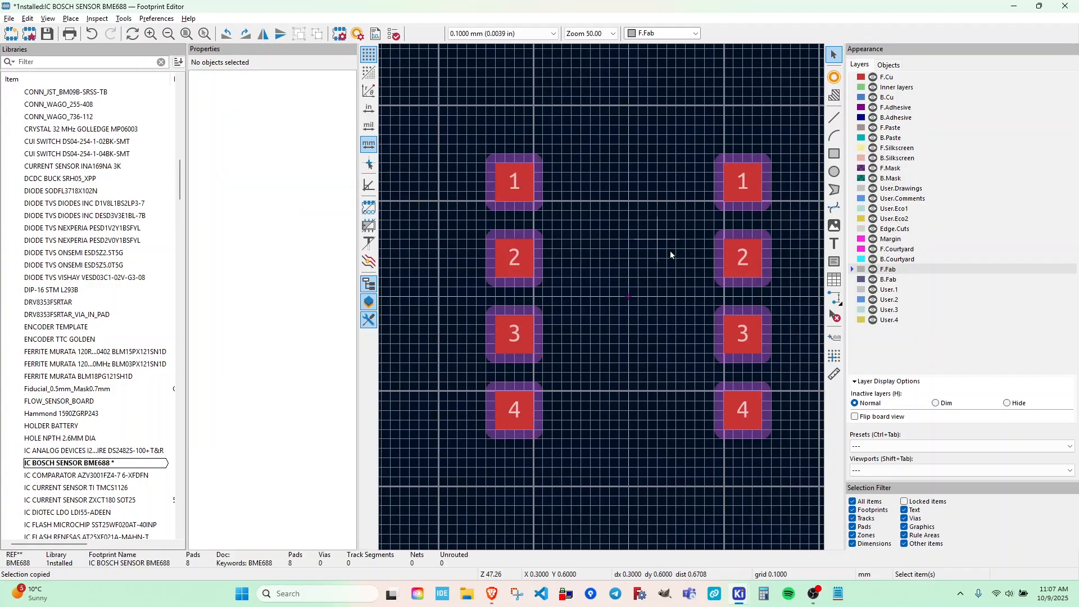
- Check the datasheet's pad numbering and renumber the left column's pads 4 and 3 as 5 and 6
key(alt+Tab)
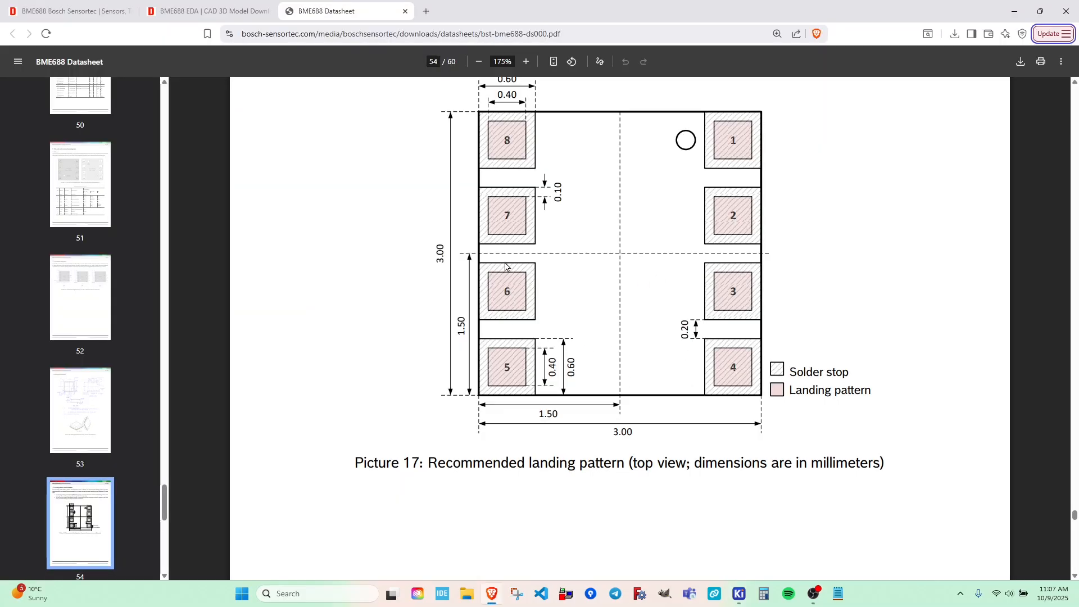
key(alt+Tab)
click(517, 410)
key(ctrl+c)
click(298, 155)
text(5)
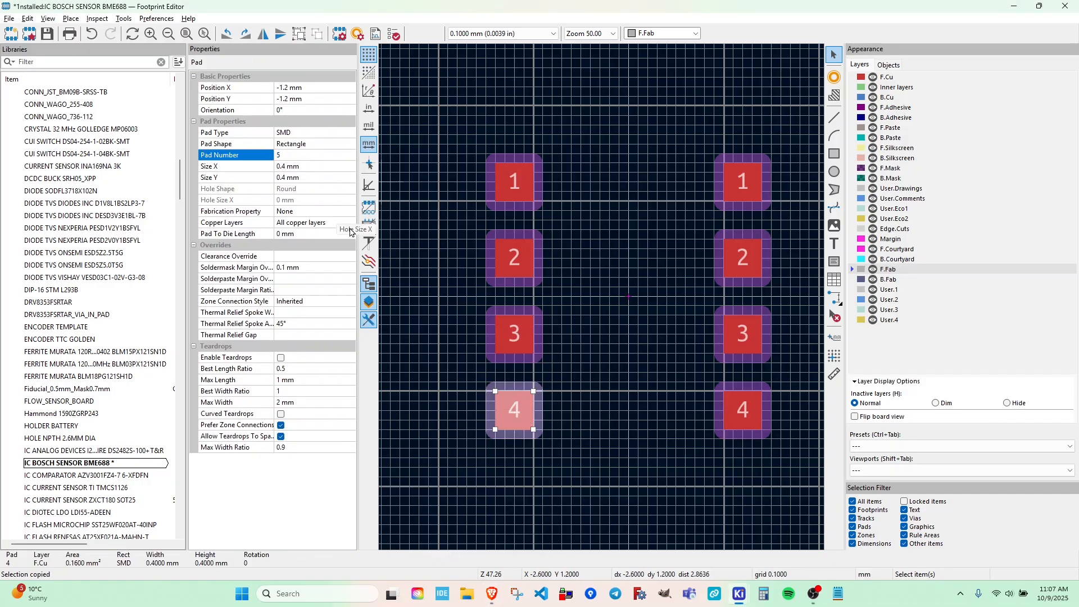
click(487, 324)
click(288, 156)
text(6)
- Renumber the left column's pads 2 and 1 as 7 and 8
click(508, 258)
click(286, 156)
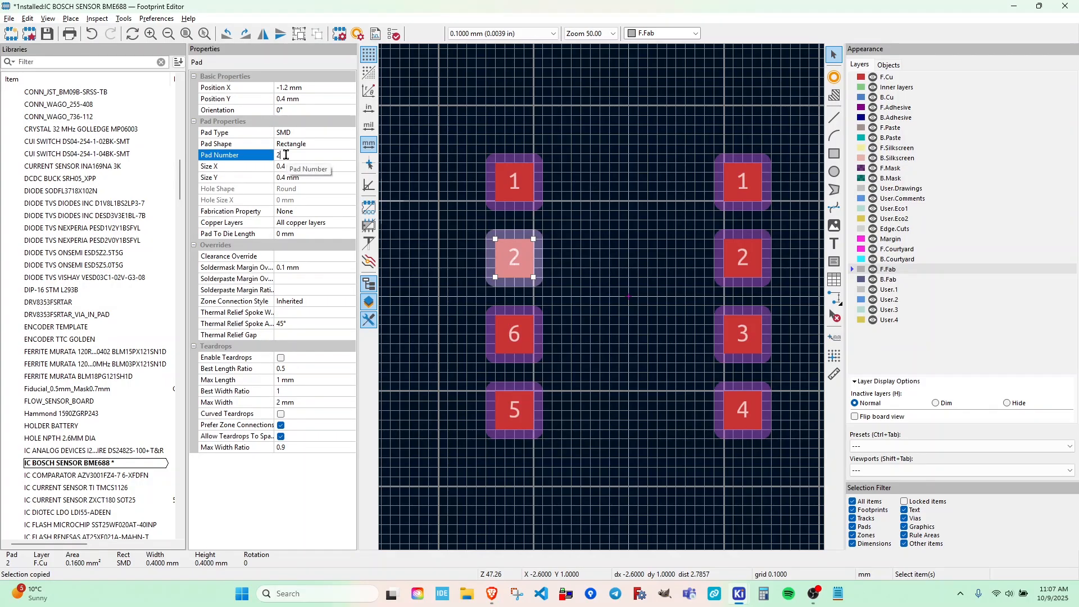
text(7)
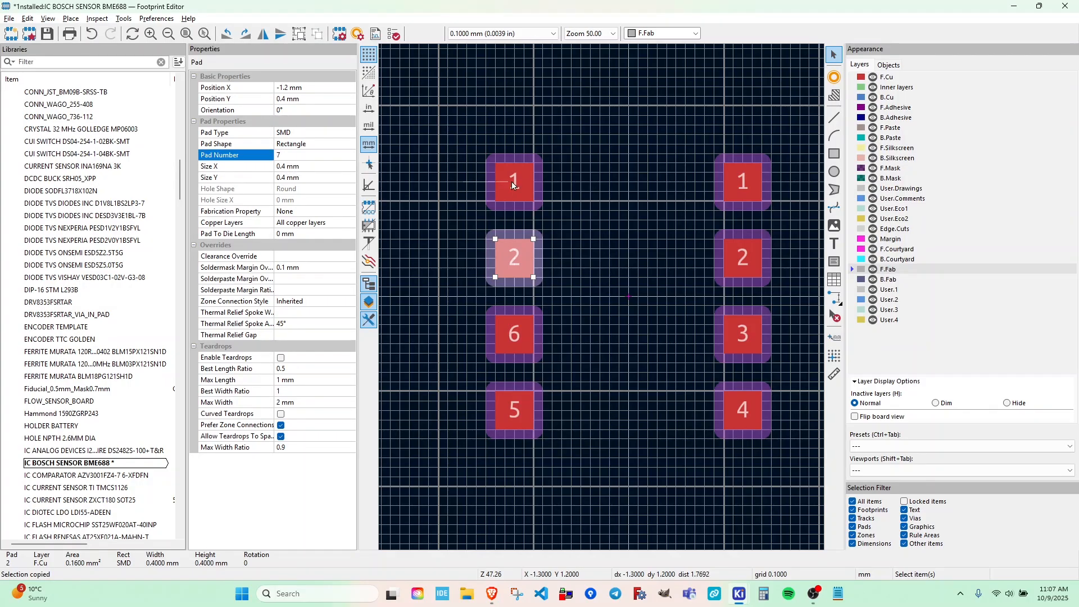
click(498, 183)
click(287, 157)
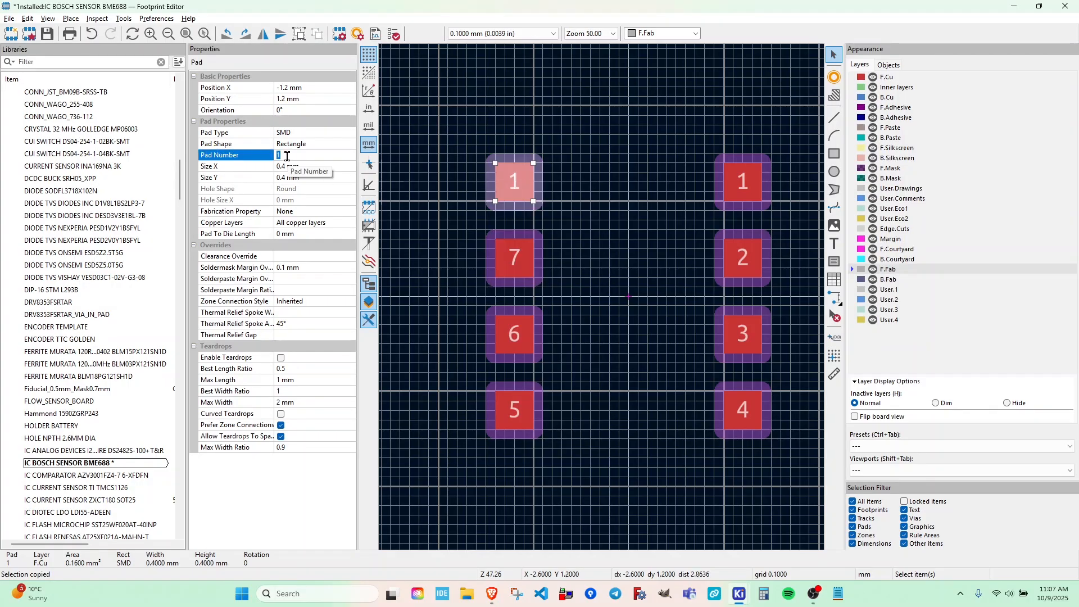
text(8)
click(470, 111)
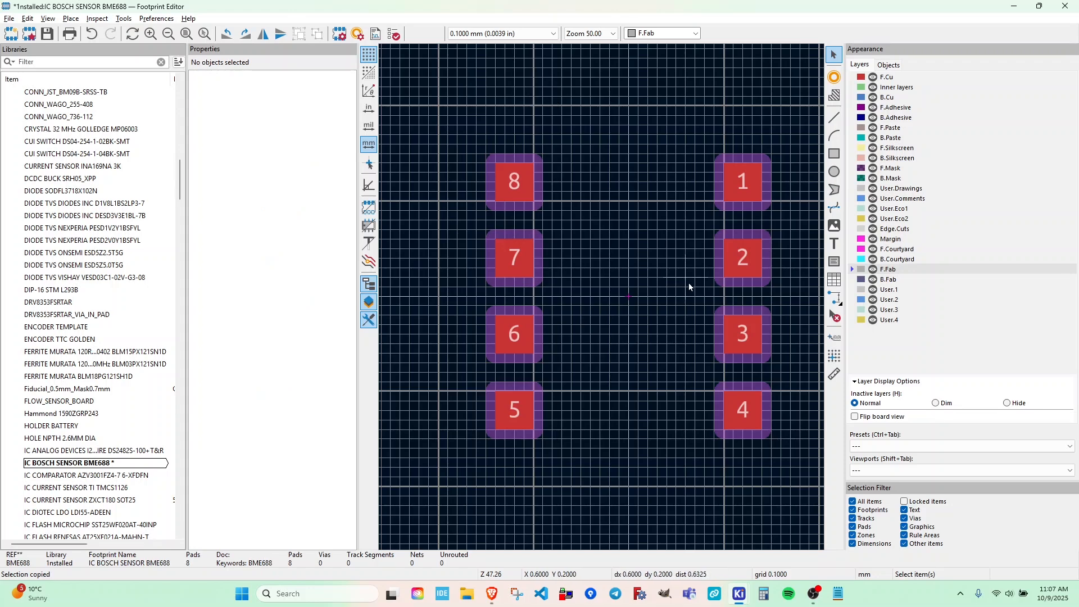
- Examine the finished pad layout in the canvas and from a tilted angle in the 3D Viewer
middle_drag(615, 201, 595, 211)
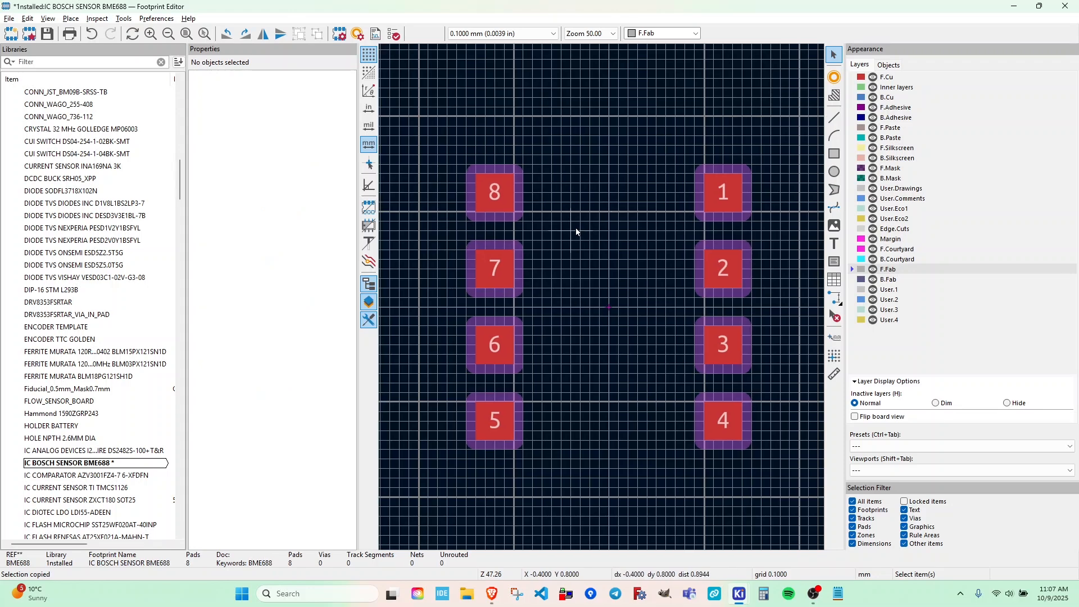
middle_drag(629, 268, 602, 299)
scroll(602, 299, down, 3)
scroll(602, 299, up, 2)
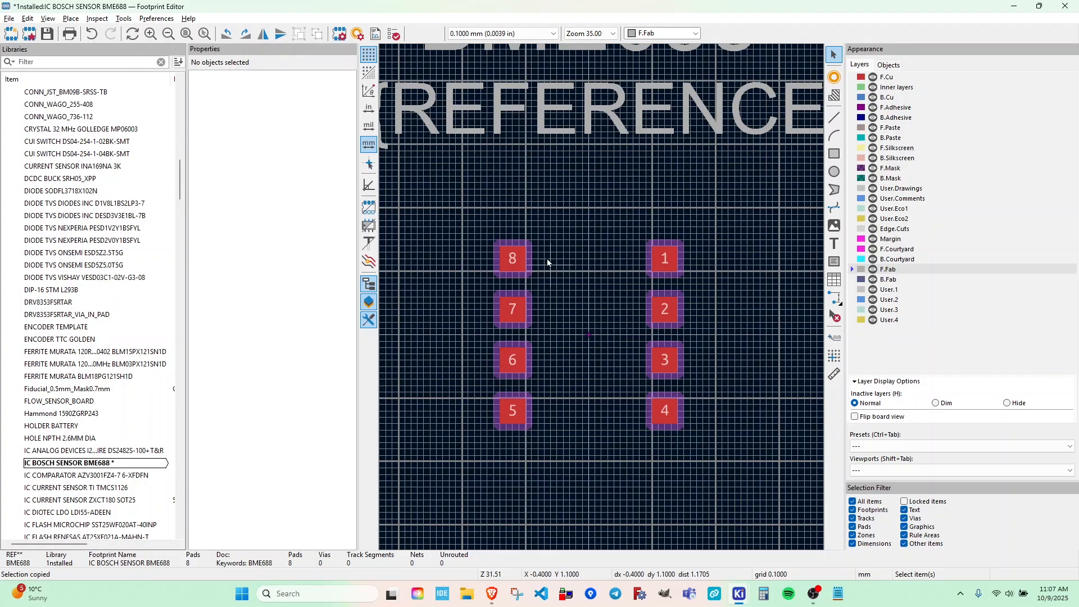
middle_drag(578, 224, 590, 207)
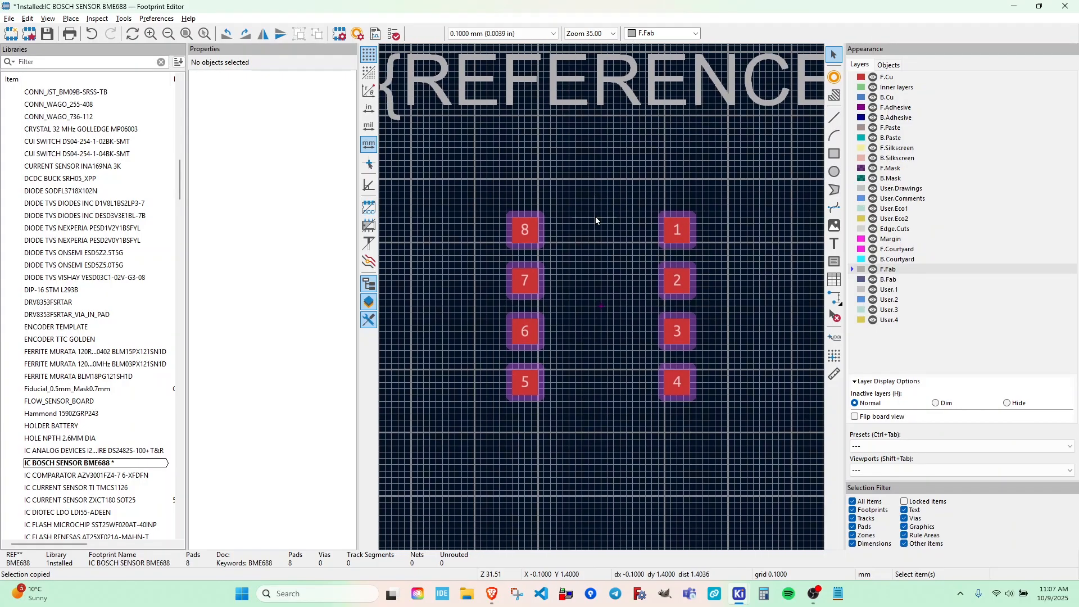
key(alt+3)
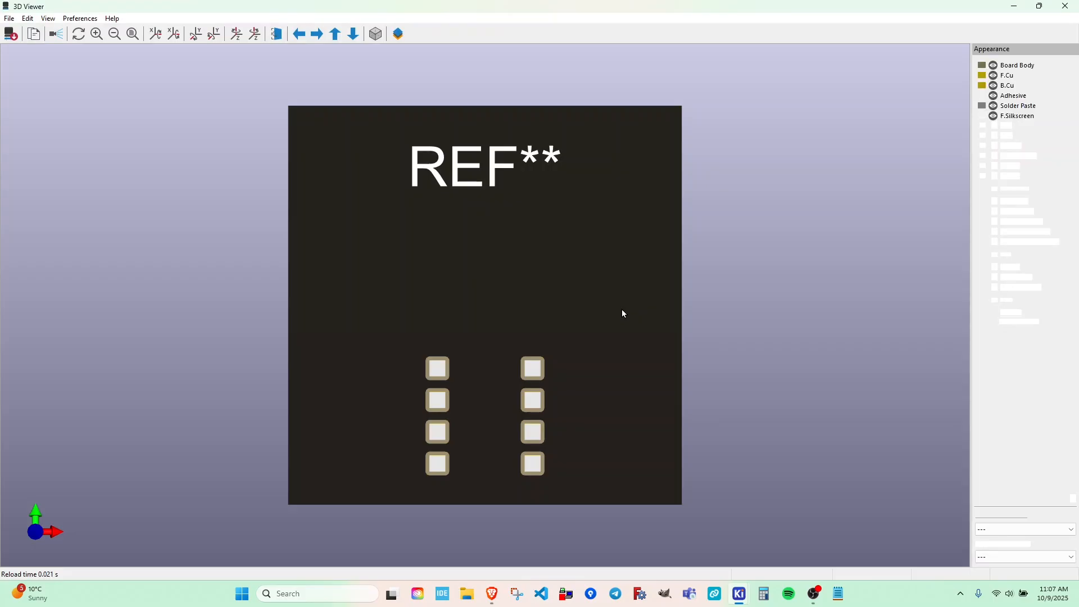
drag(507, 472, 476, 310)
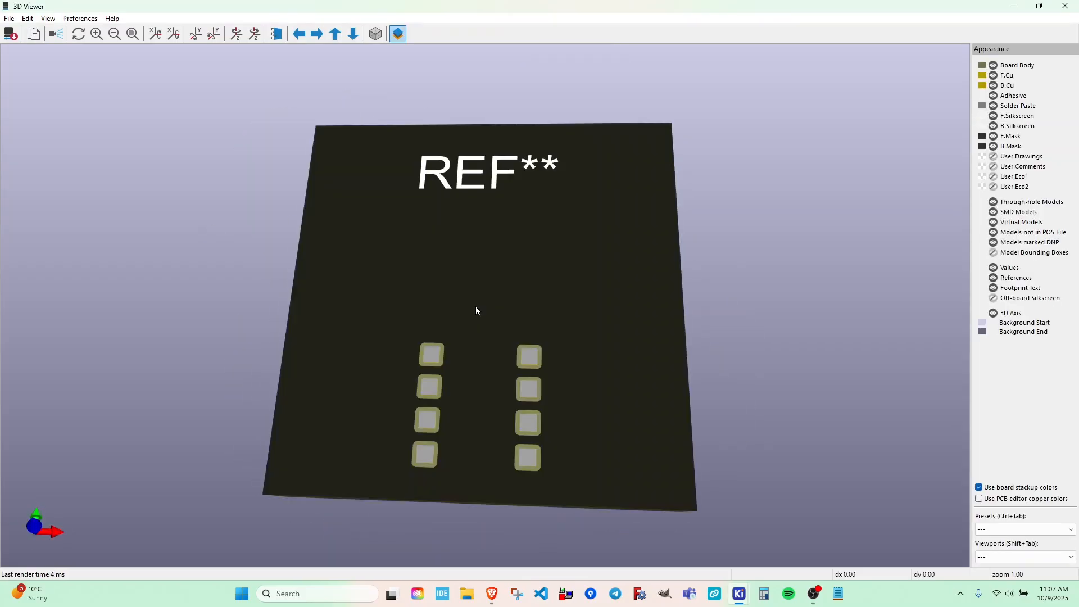
- Close the 3D Viewer, open the footprint's 3D model settings and start choosing a model file
click(1065, 6)
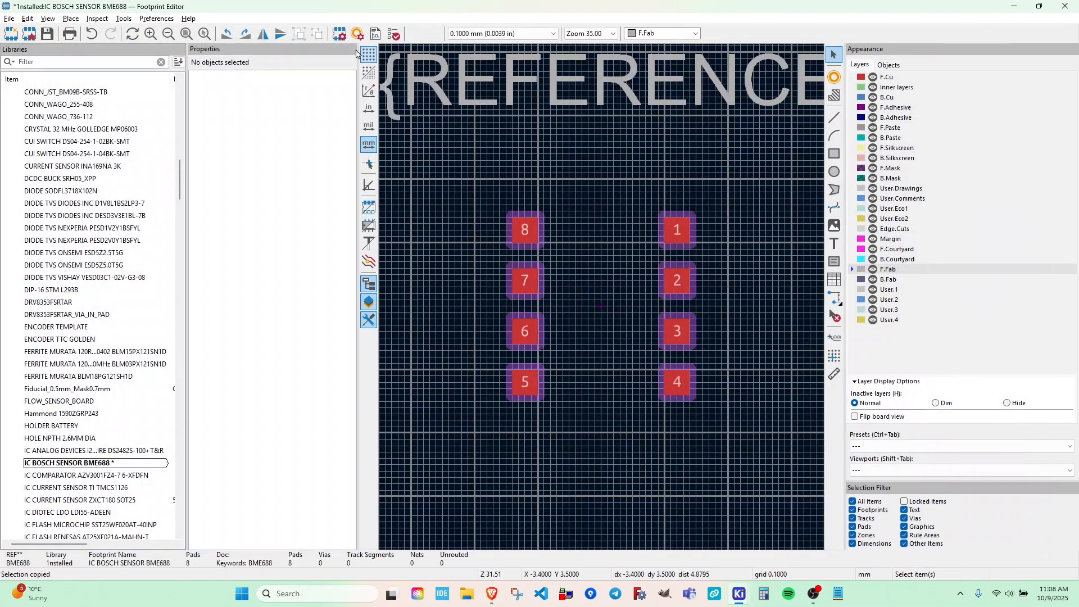
click(340, 35)
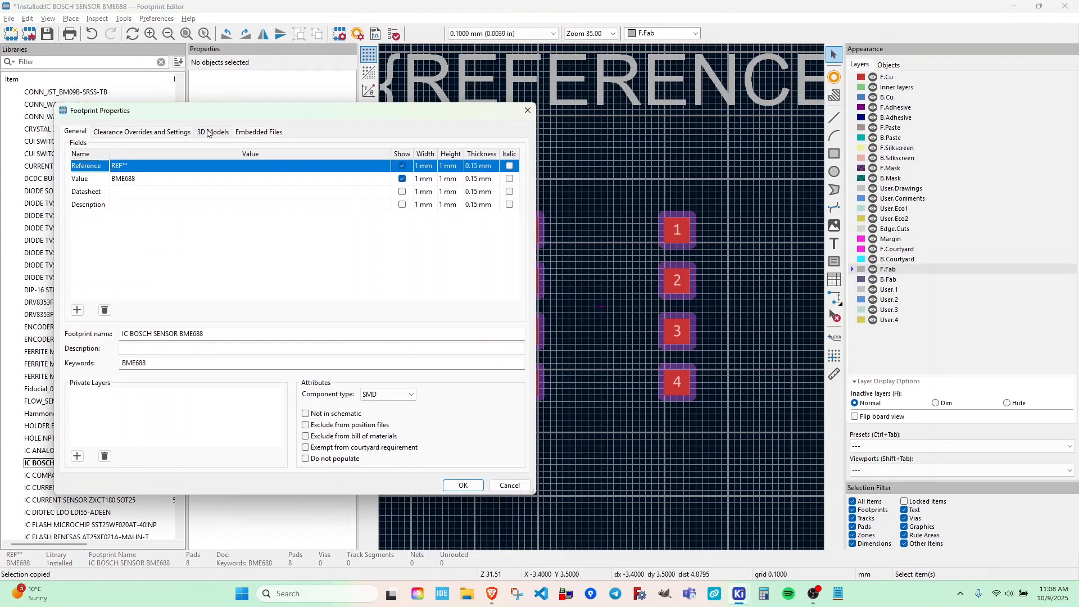
click(212, 132)
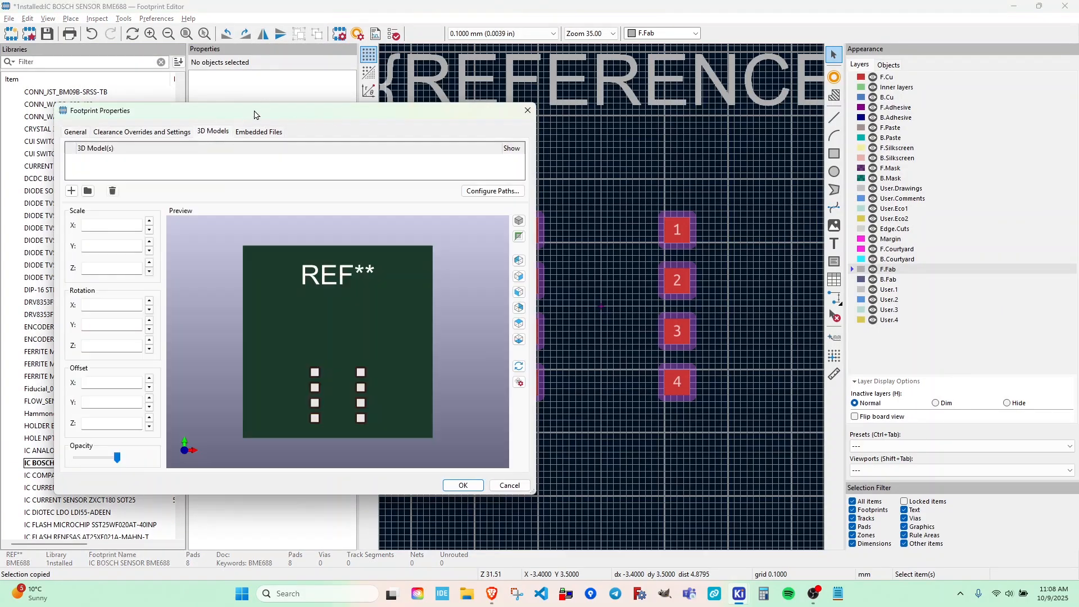
drag(253, 115, 365, 83)
click(200, 159)
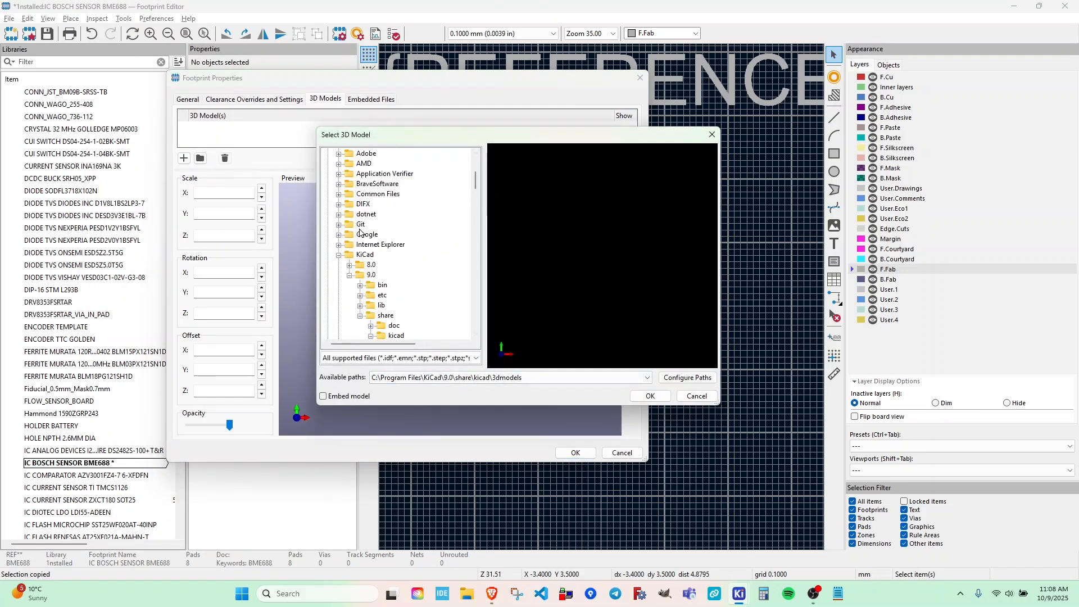
- Expand the KiCAD Libraries folder on the C: drive and look through it for the BME688 model
scroll(404, 186, up, 5)
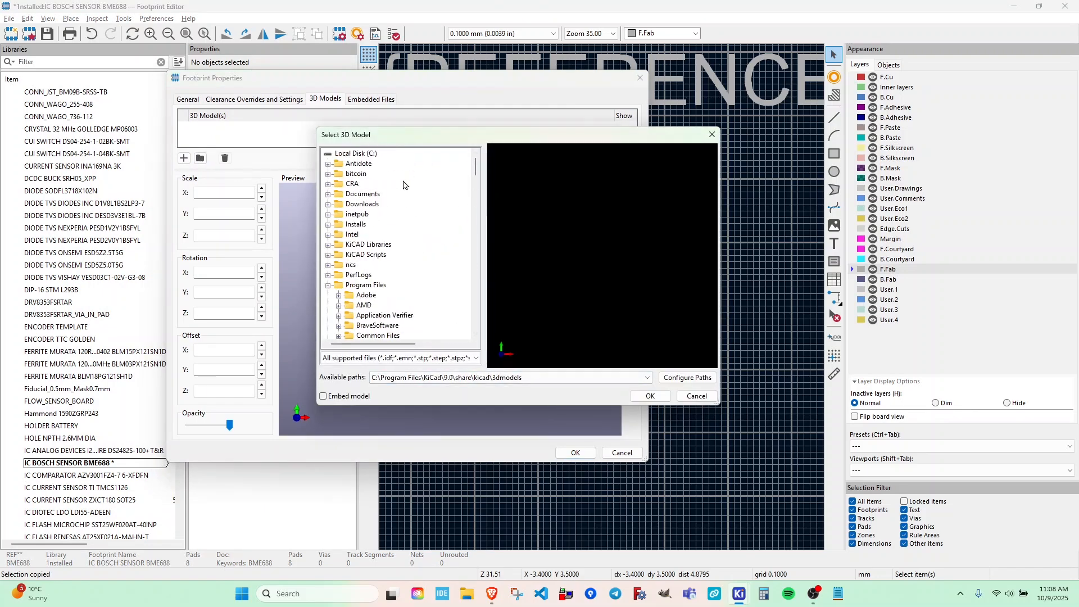
click(327, 246)
scroll(382, 227, up, 3)
scroll(386, 238, down, 9)
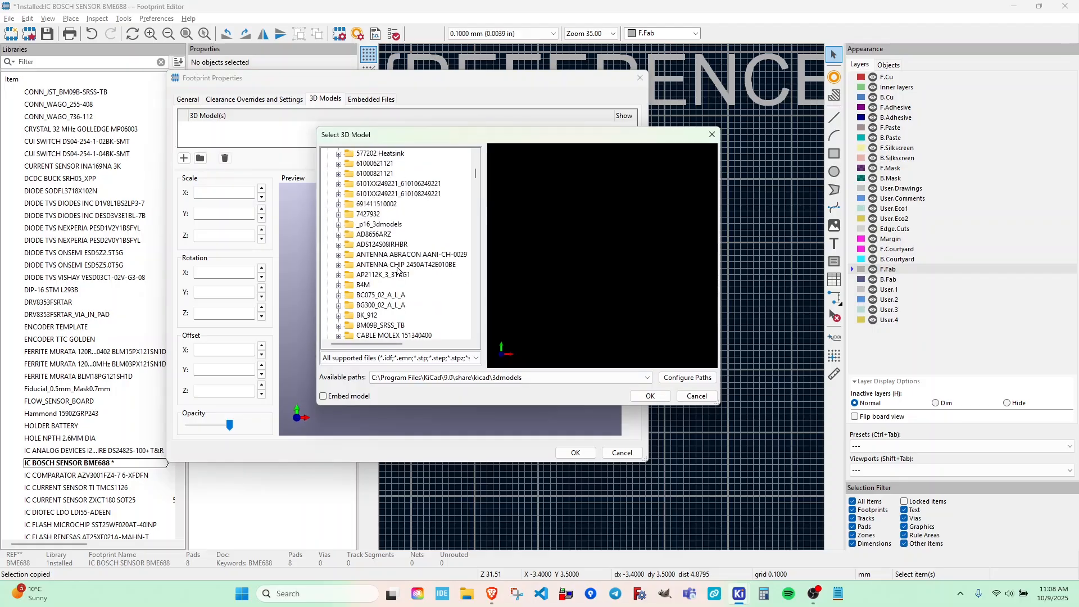
scroll(397, 270, down, 20)
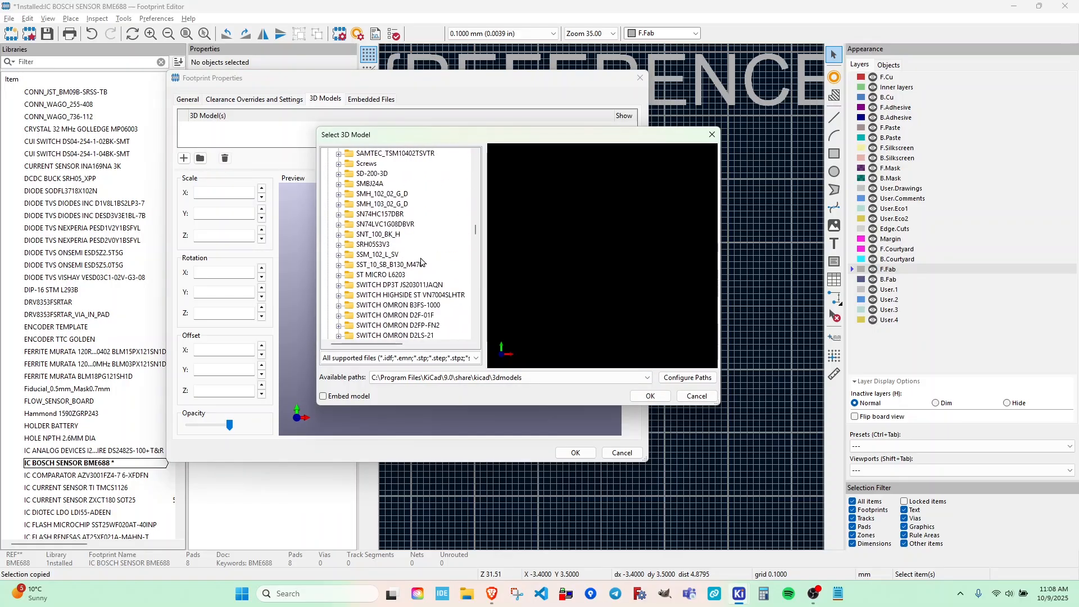
scroll(418, 253, down, 6)
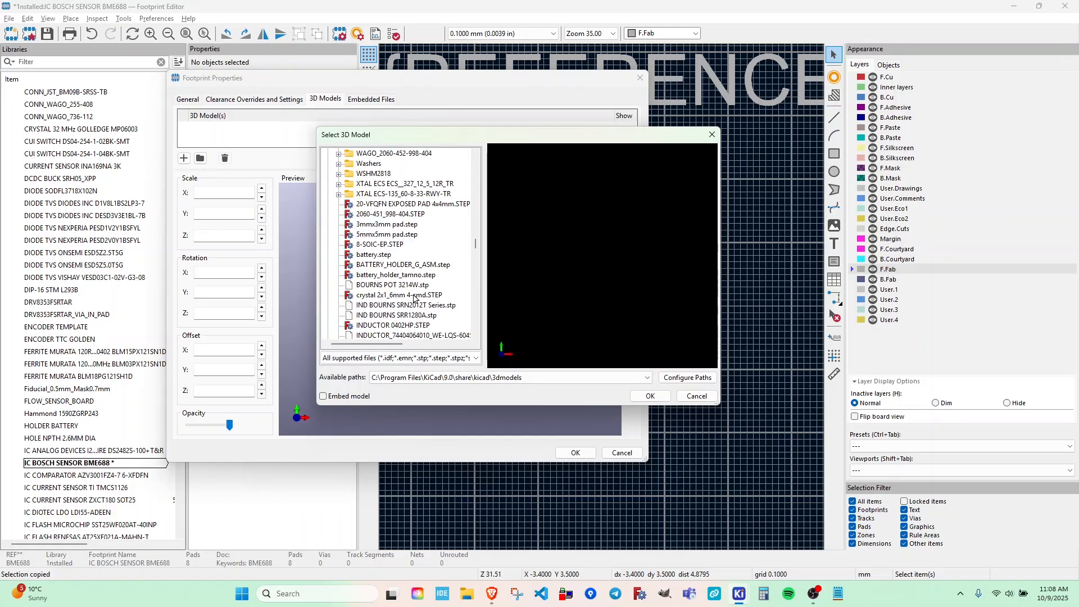
- Switch to the Brave browser and show the downloaded BME688.zip in its containing folder
key(alt+Tab)
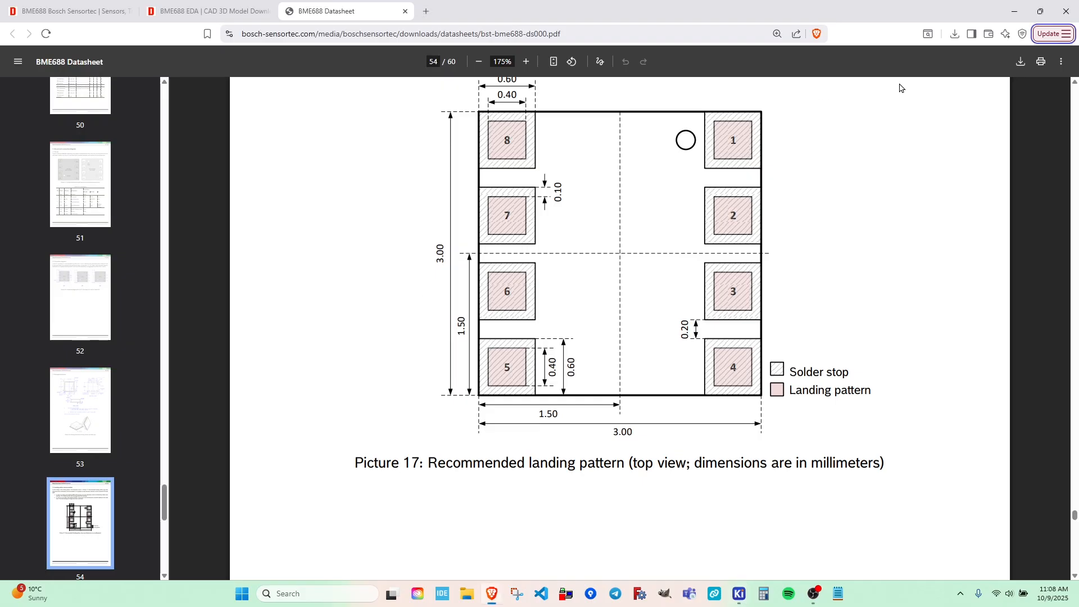
click(959, 37)
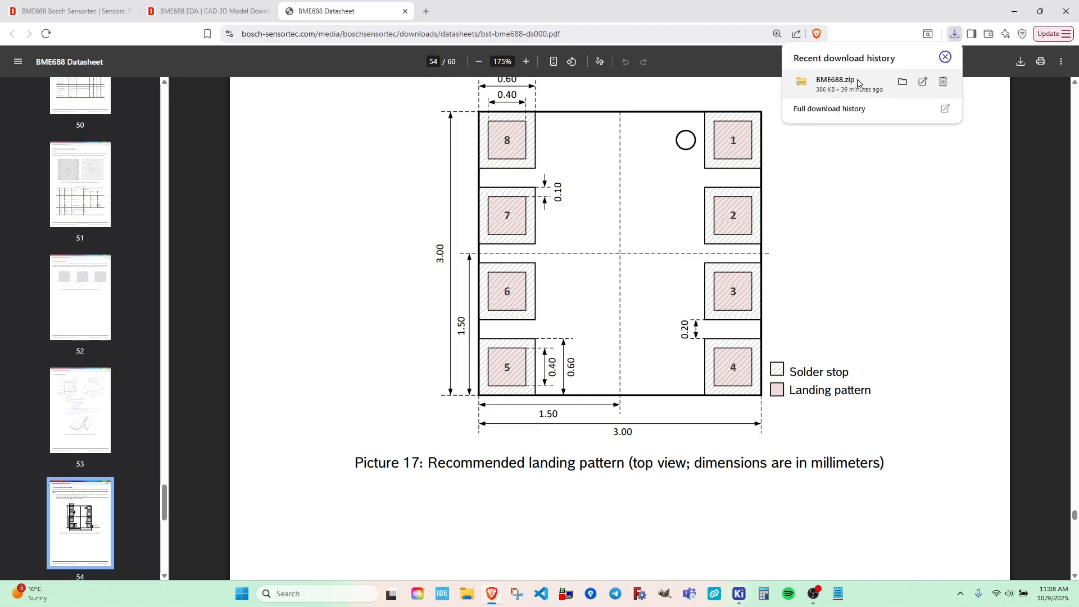
click(902, 82)
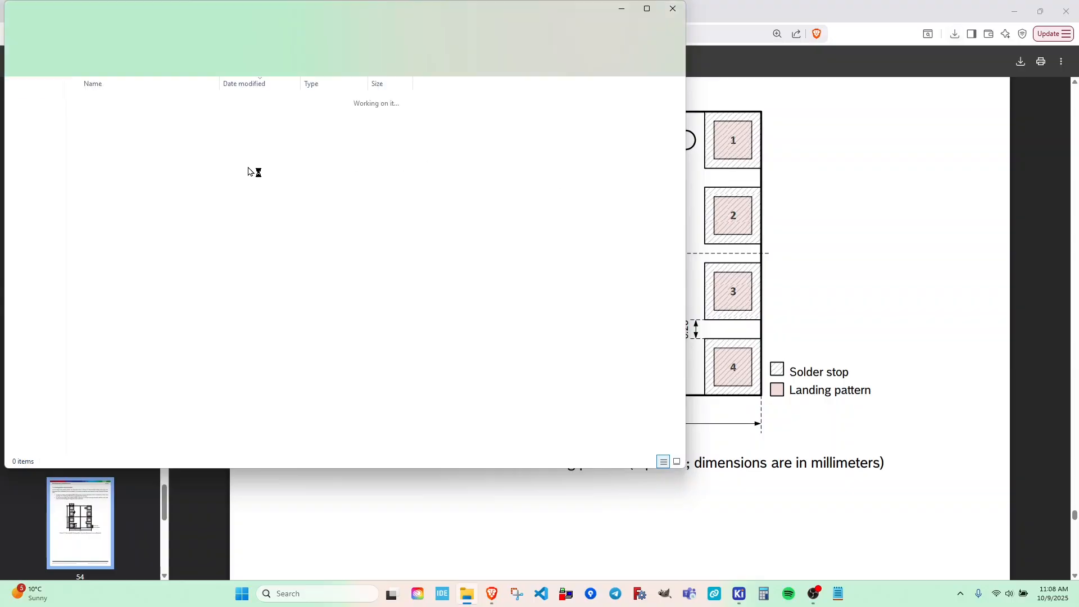
right_click(118, 102)
click(163, 249)
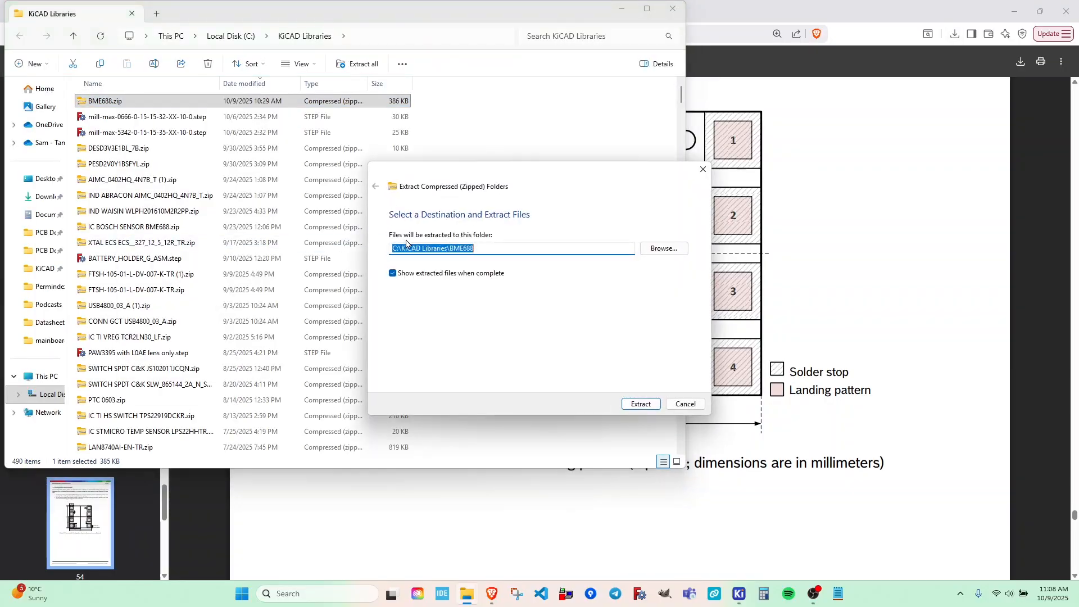
click(450, 248)
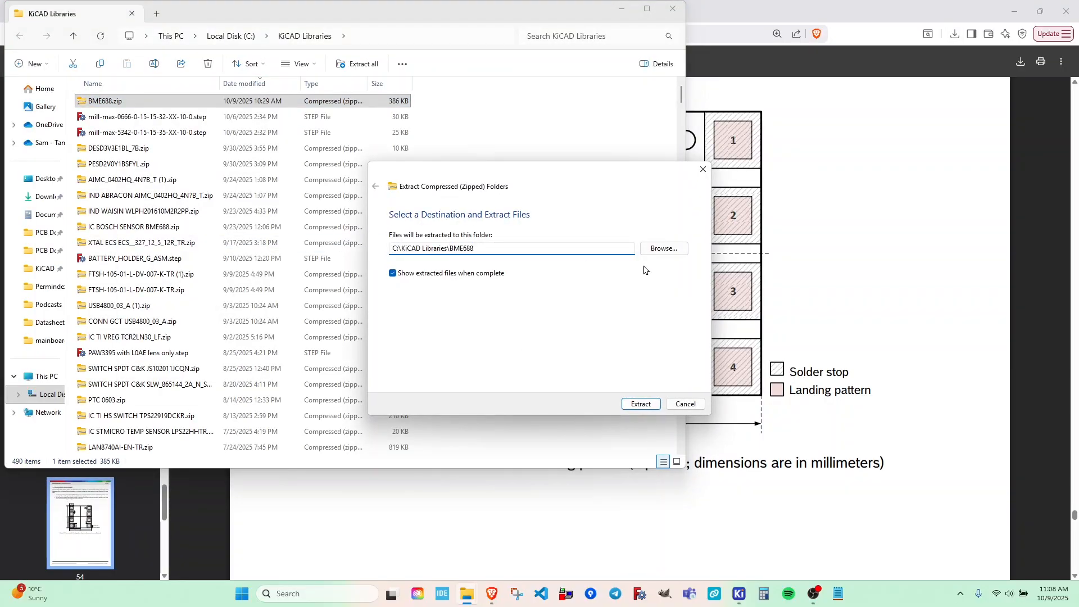
text(IC BOSCH SENSOR)
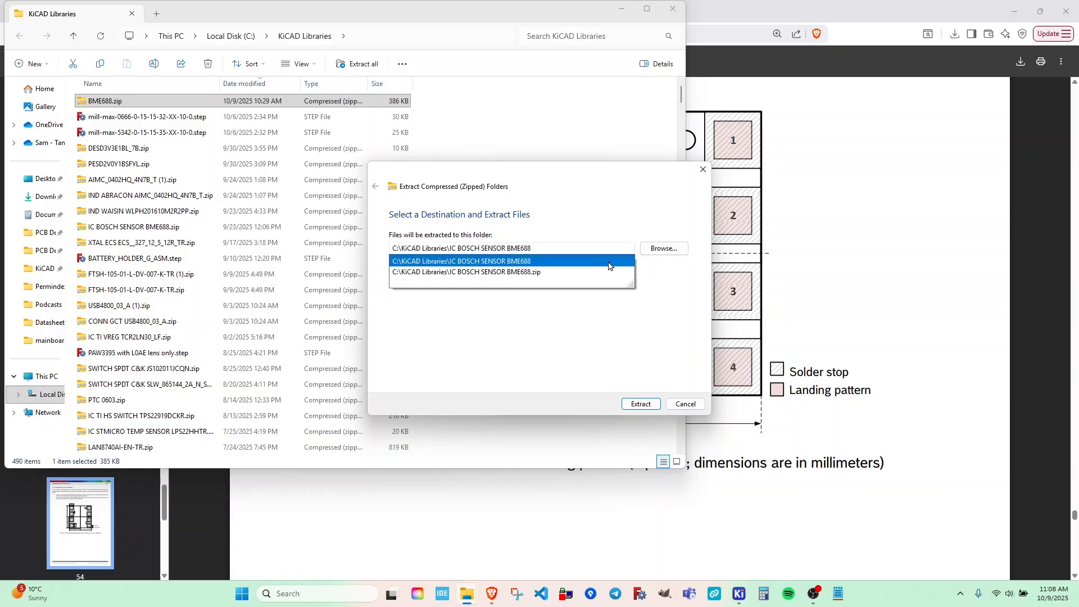
click(536, 206)
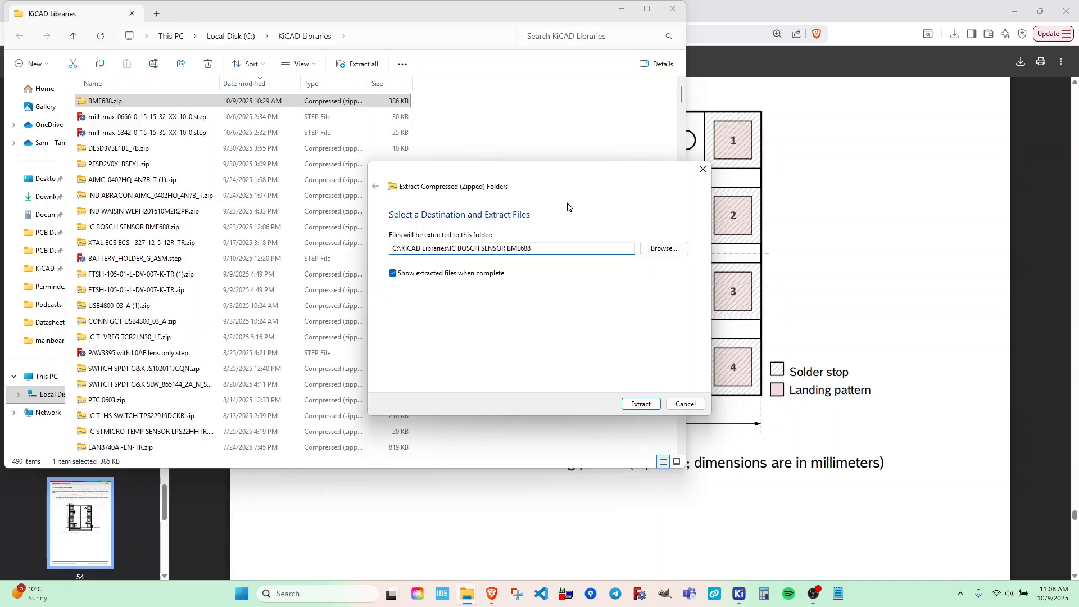
click(685, 404)
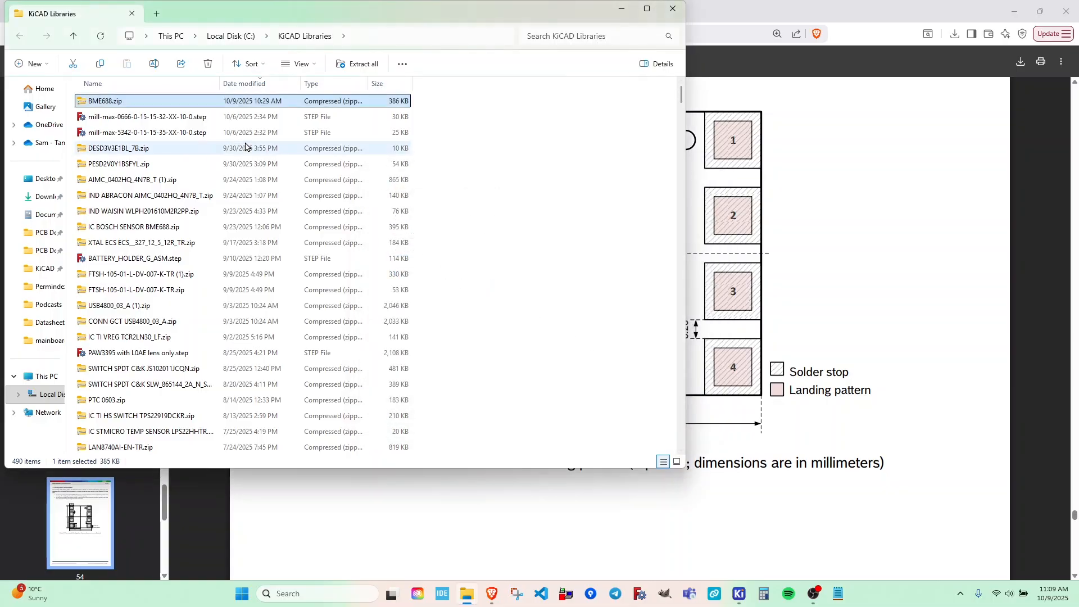
- Find the extracted IC BOSCH SENSOR BME688 folder in KiCAD Libraries and check its files for a STEP model
scroll(233, 218, down, 20)
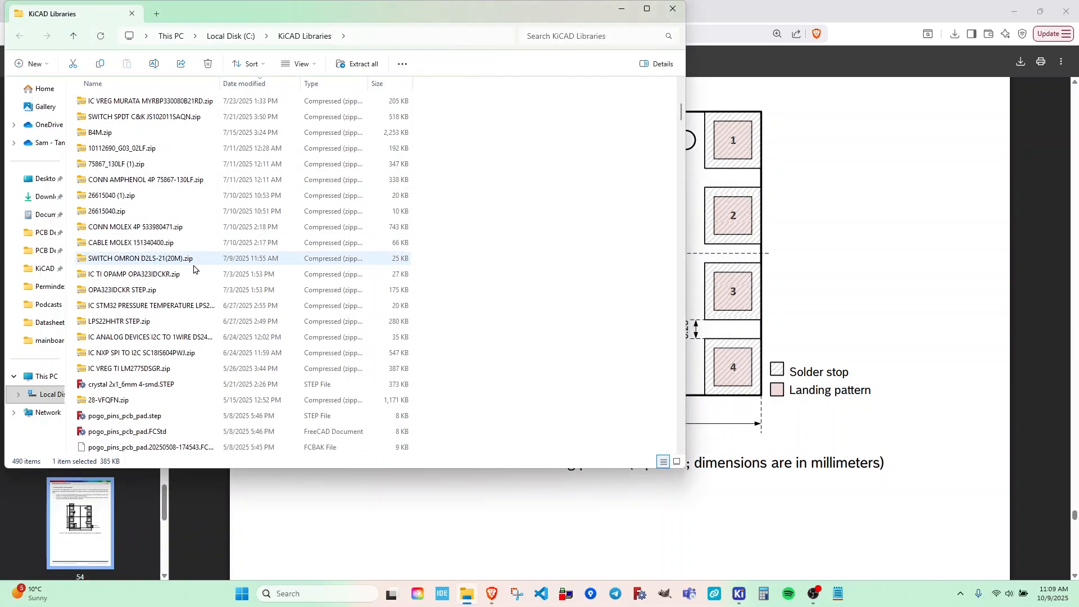
scroll(190, 305, down, 20)
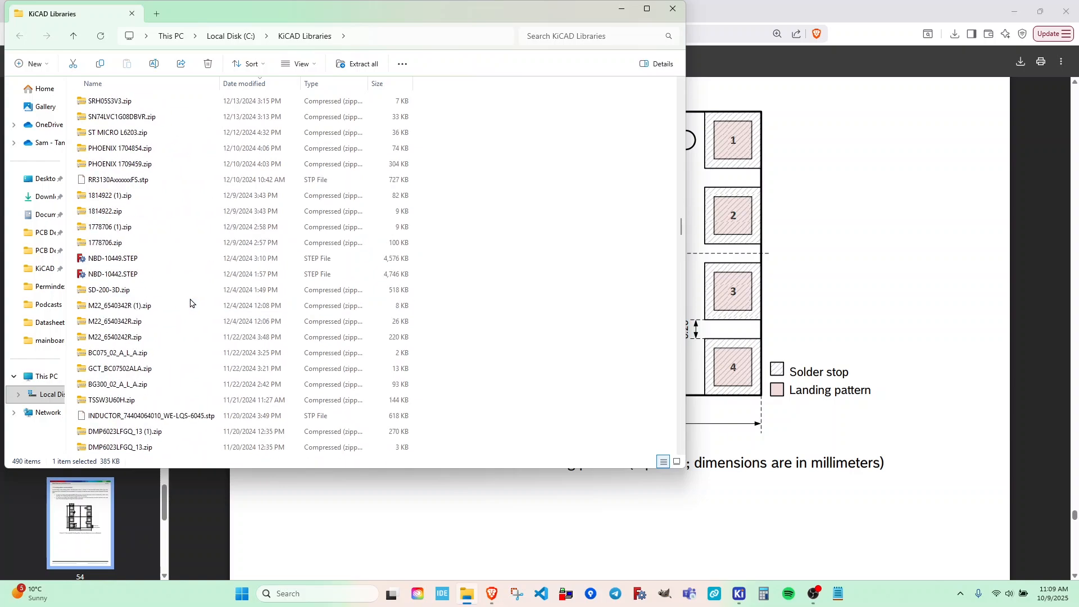
scroll(189, 298, down, 15)
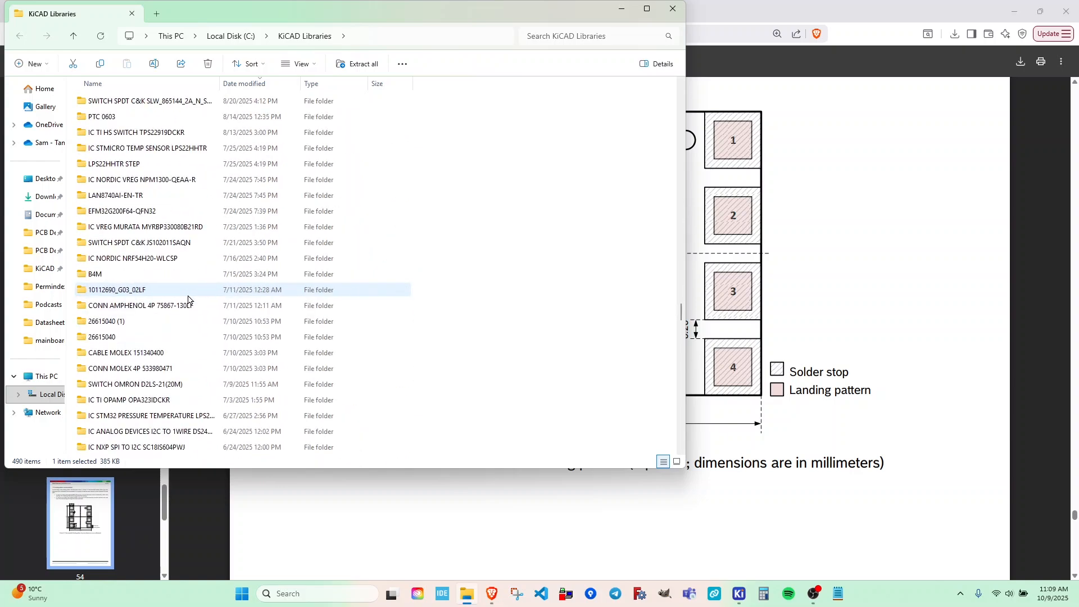
scroll(188, 302, up, 6)
click(125, 305)
double_click(124, 305)
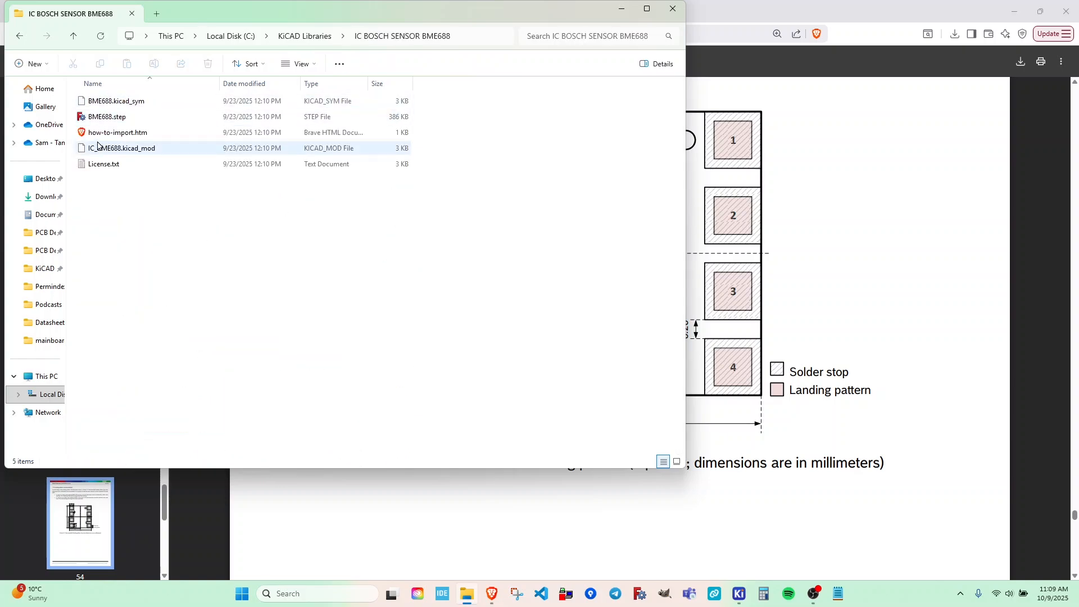
click(681, 12)
- Return to the Footprint Editor and assign BME688.step from the IC BOSCH SENSOR BME688 folder as the 3D model
key(alt+Tab)
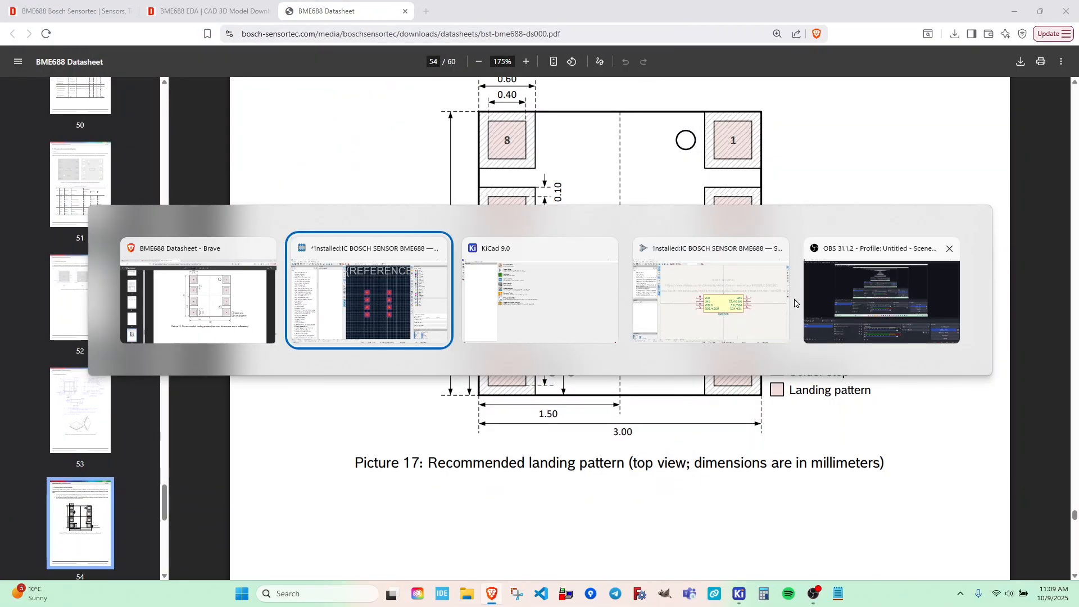
scroll(380, 255, down, 10)
scroll(381, 247, up, 15)
scroll(382, 247, up, 15)
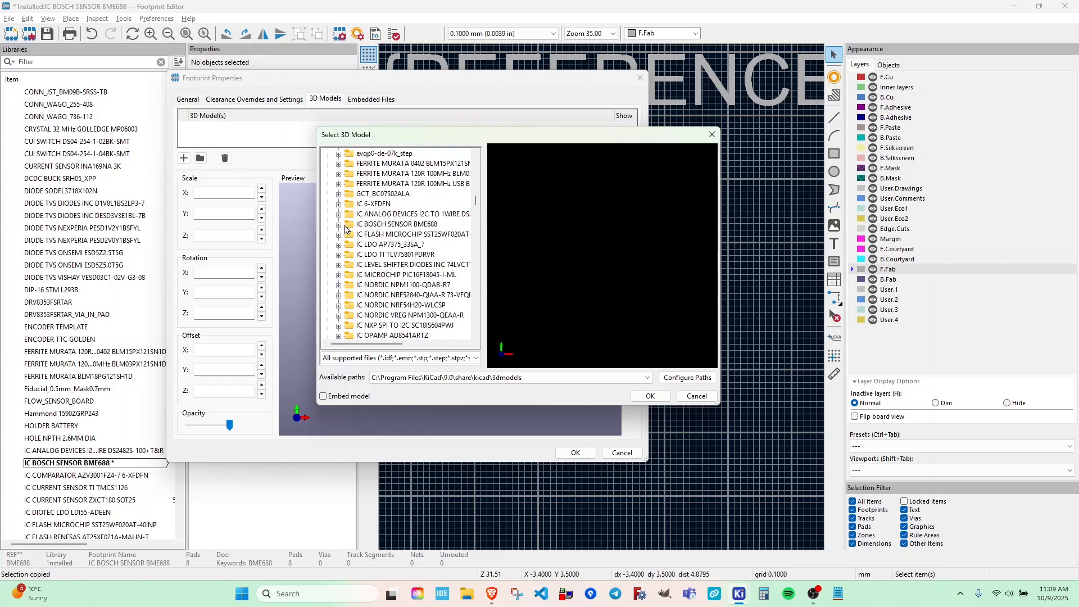
click(338, 225)
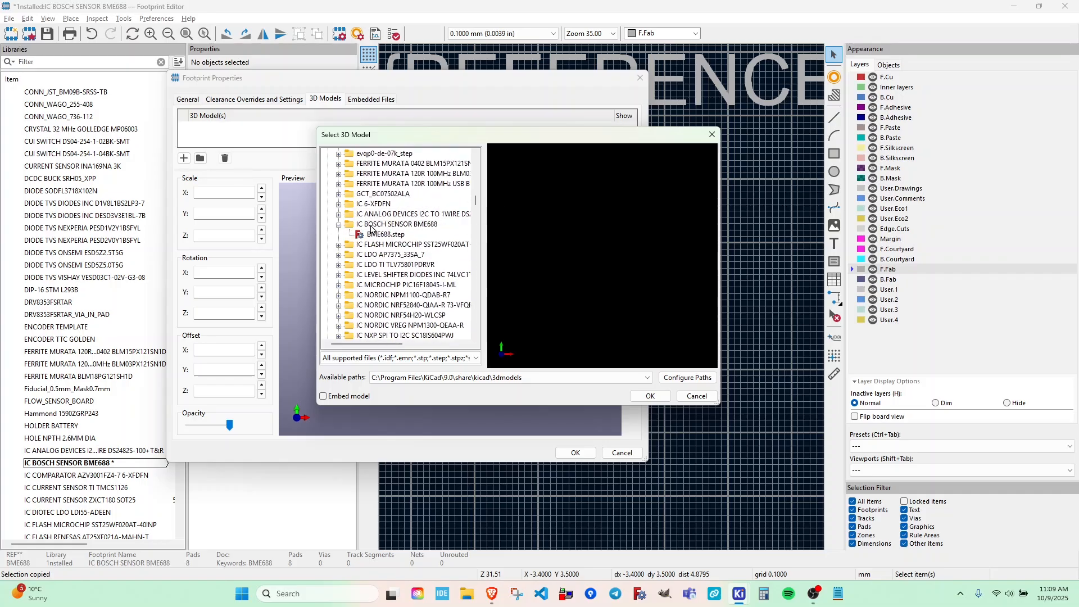
click(382, 235)
drag(612, 270, 573, 326)
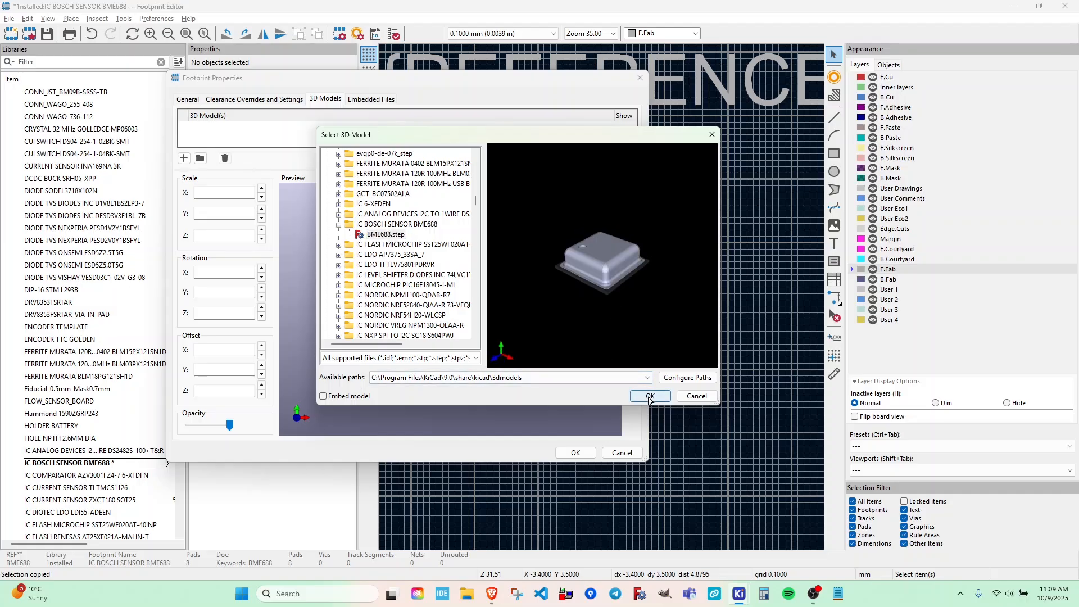
click(650, 396)
- Set the 3D model's X rotation to 90° and inspect how it sits on the board
drag(460, 382, 367, 239)
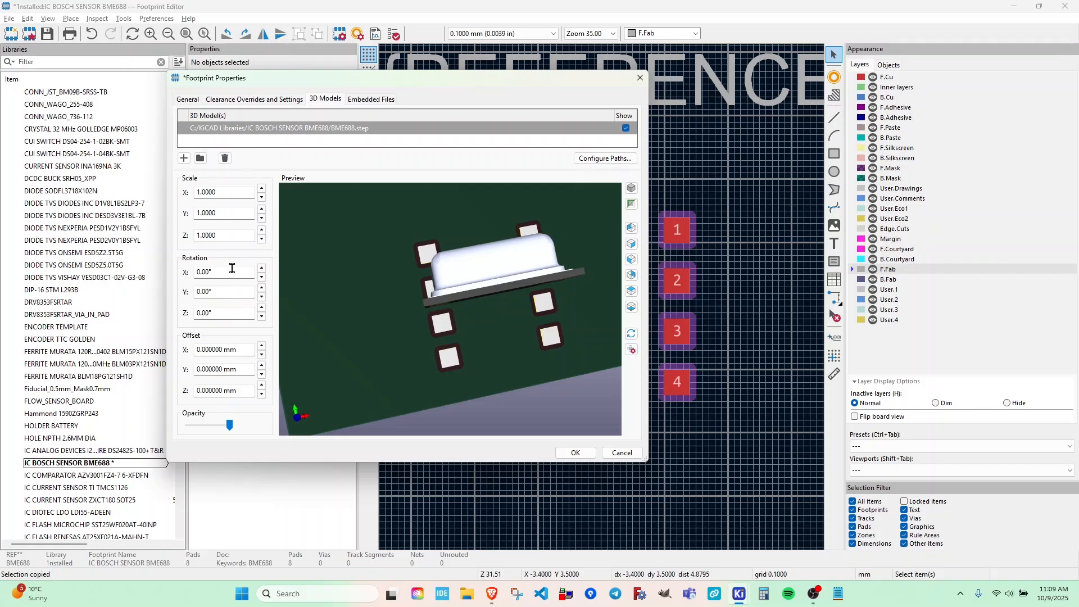
drag(508, 341, 446, 331)
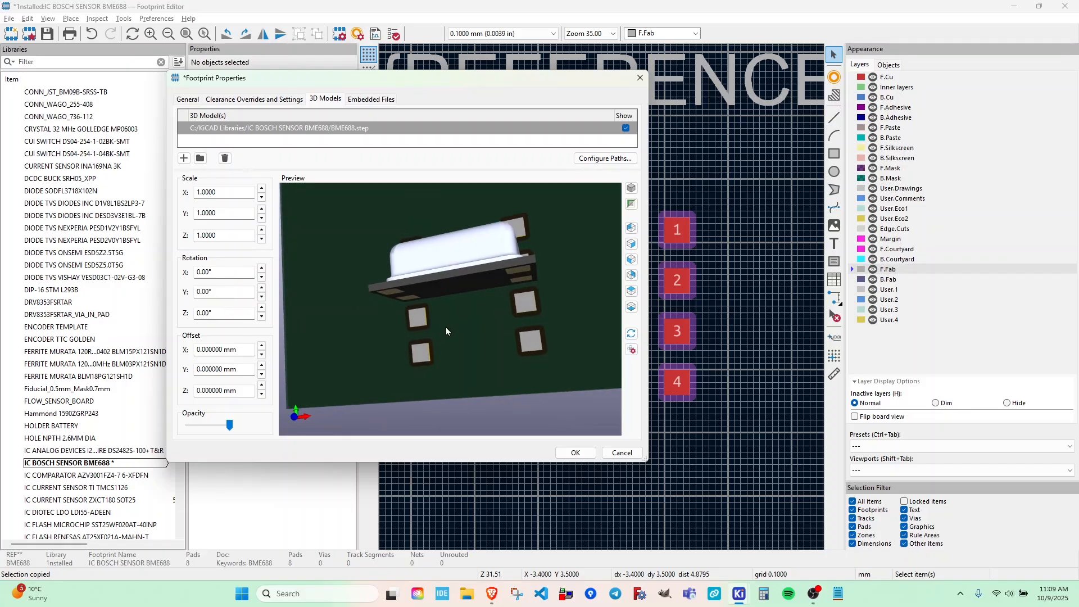
click(260, 279)
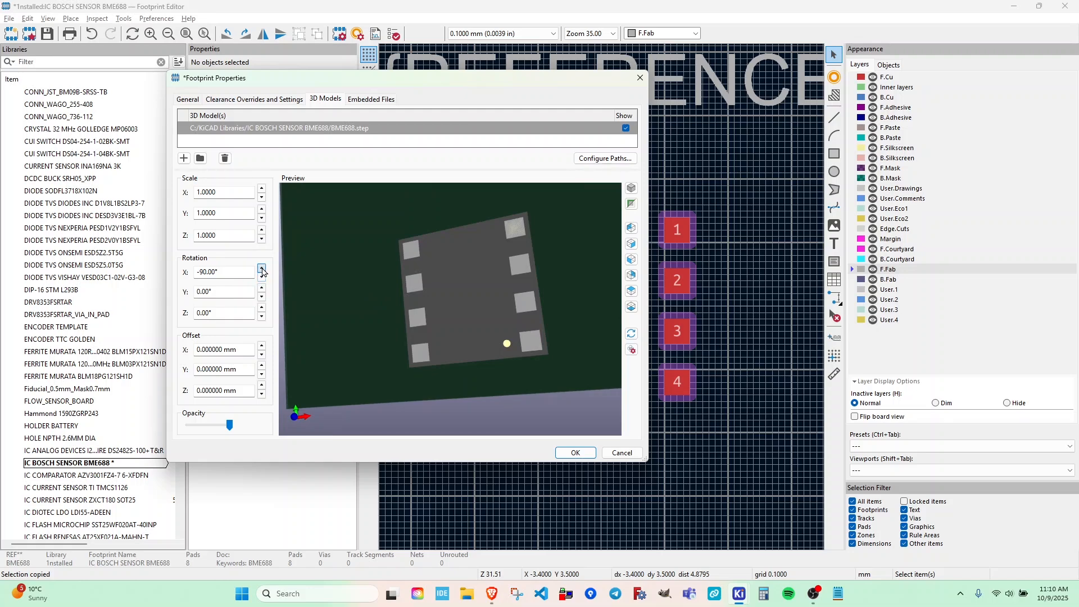
click(261, 269)
drag(379, 290, 471, 327)
scroll(484, 308, down, 3)
drag(557, 243, 437, 342)
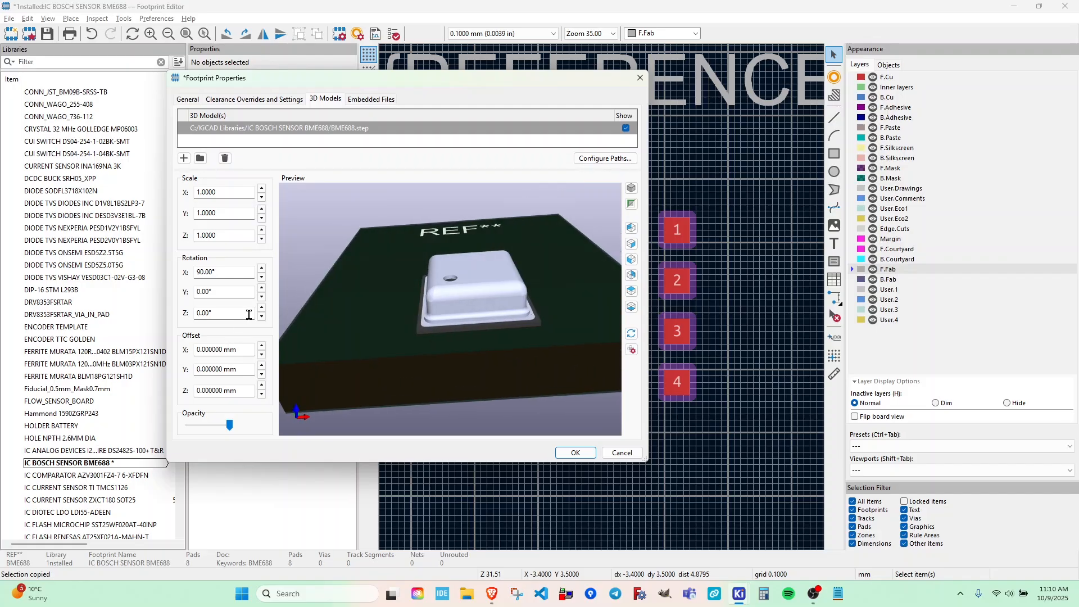
- Try a Z offset of 0.1 mm on the 3D model and inspect the gap above the board
click(262, 386)
click(204, 389)
key(BackSpace)
text(1)
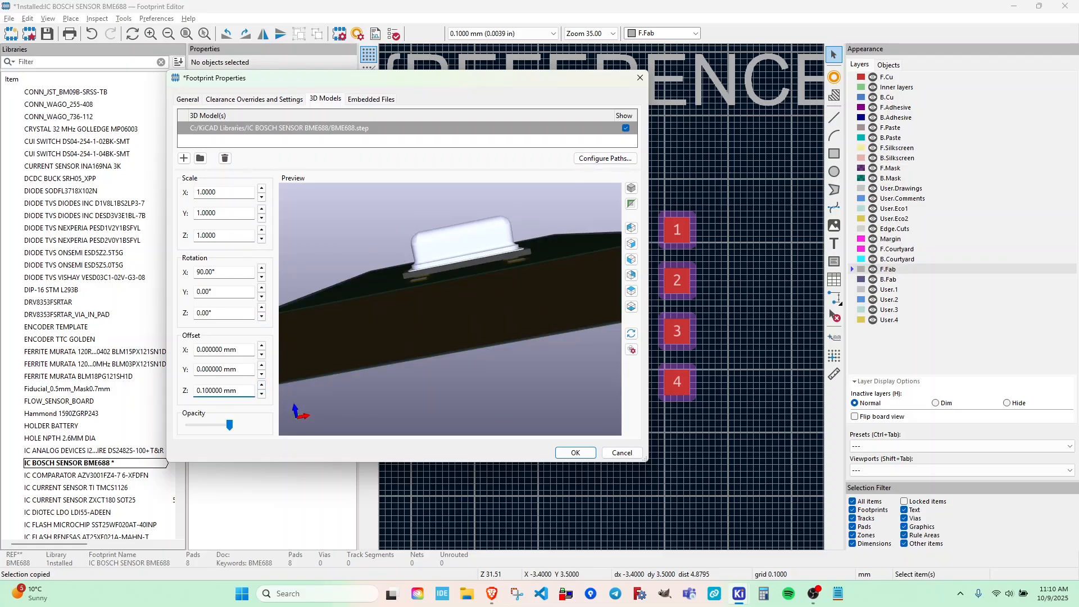
scroll(477, 270, up, 6)
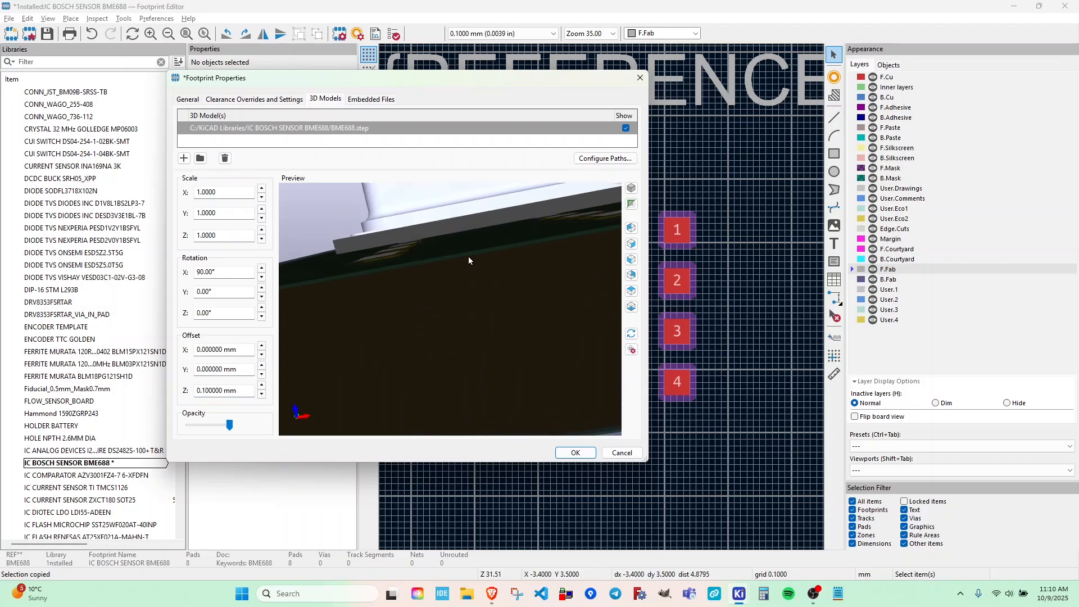
- Reset the 3D model's Z offset to 0 mm and accept the footprint properties
key(ctrl+a)
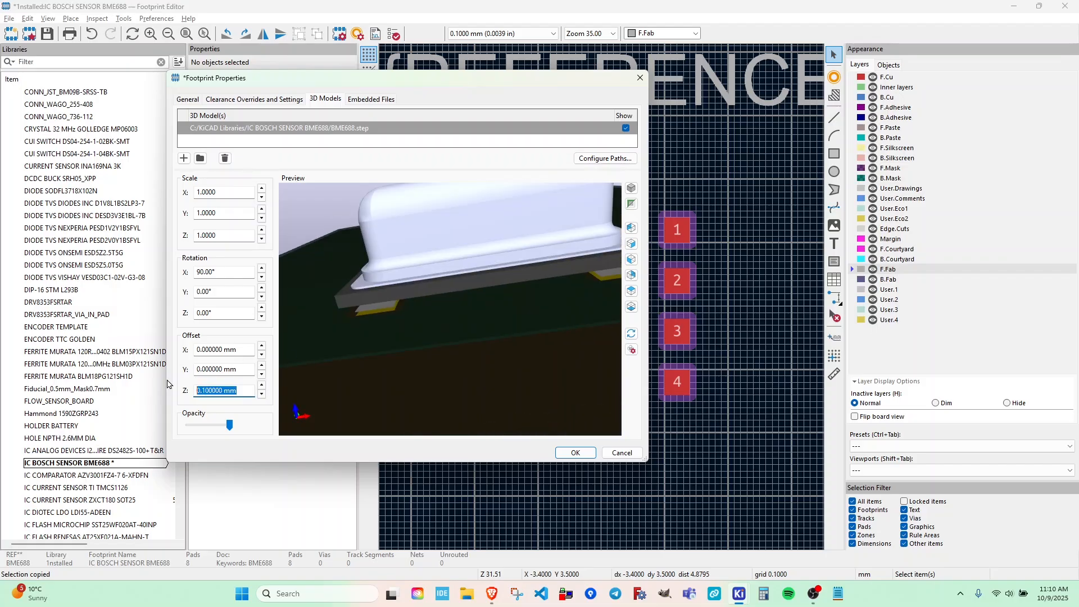
key(Return)
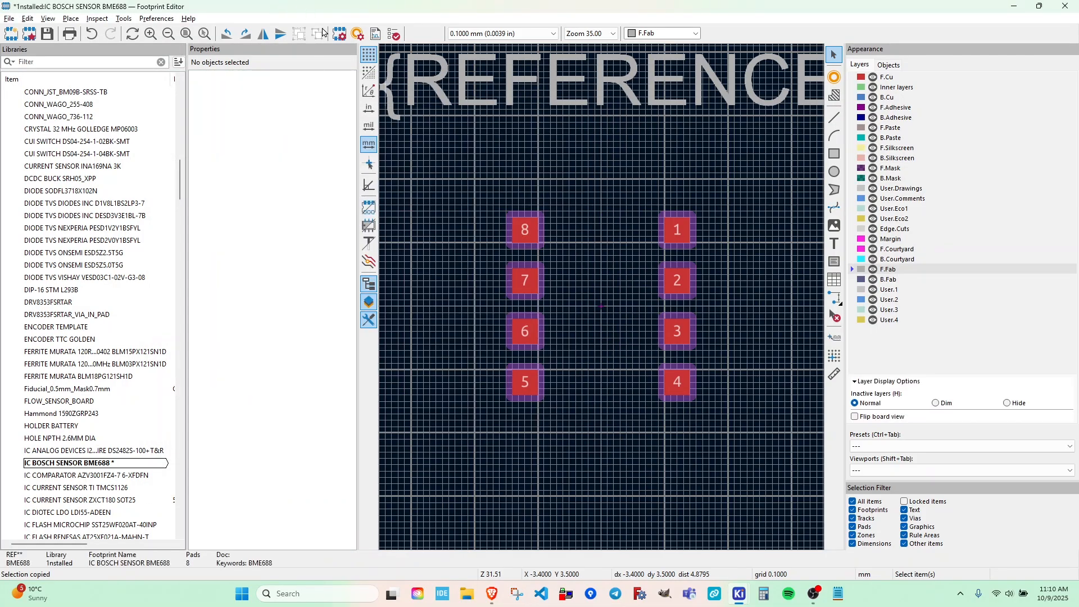
- Reopen the footprint's 3D model settings and lower the model's opacity to compare it with the pads beneath
click(339, 34)
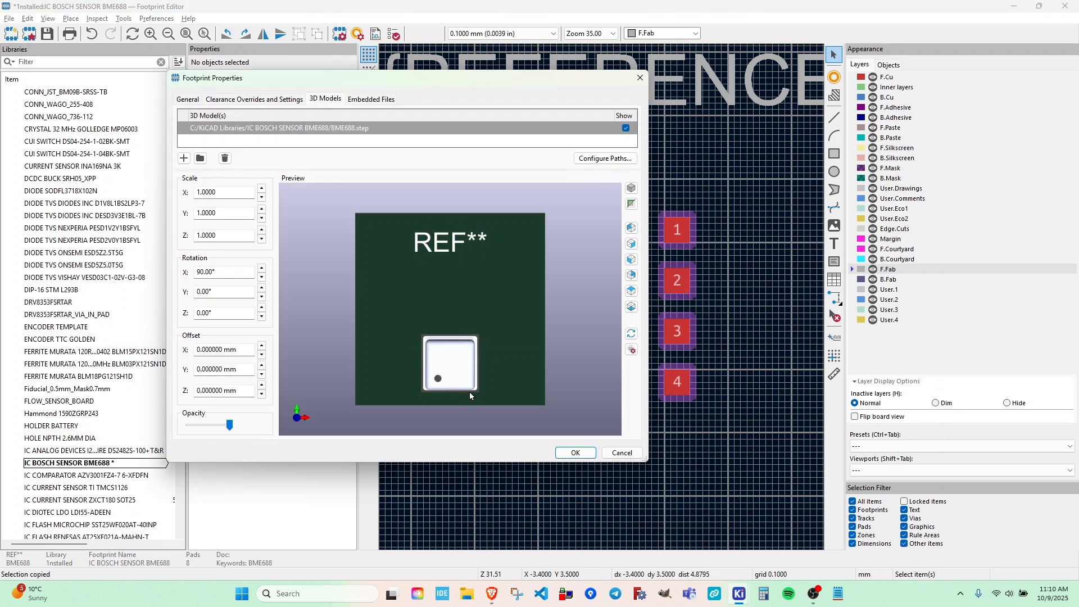
drag(468, 395, 447, 434)
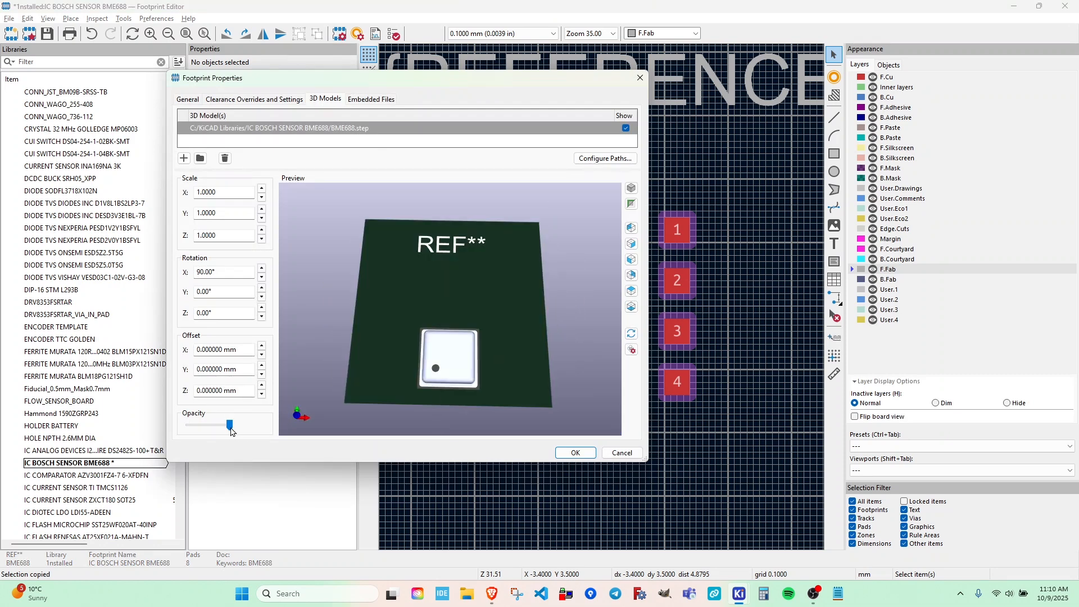
drag(229, 431, 206, 431)
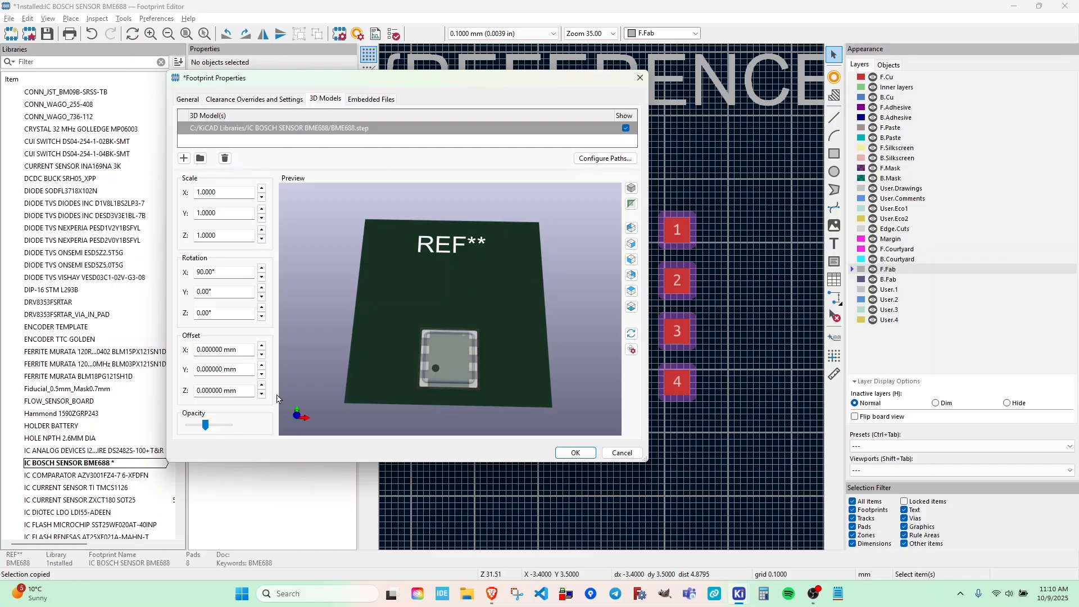
- Compare the 3D model's vent hole and pin 1 marker with the top-view pin-out drawing in the BME688 datasheet
scroll(490, 350, up, 8)
drag(453, 241, 507, 319)
key(alt+Tab)
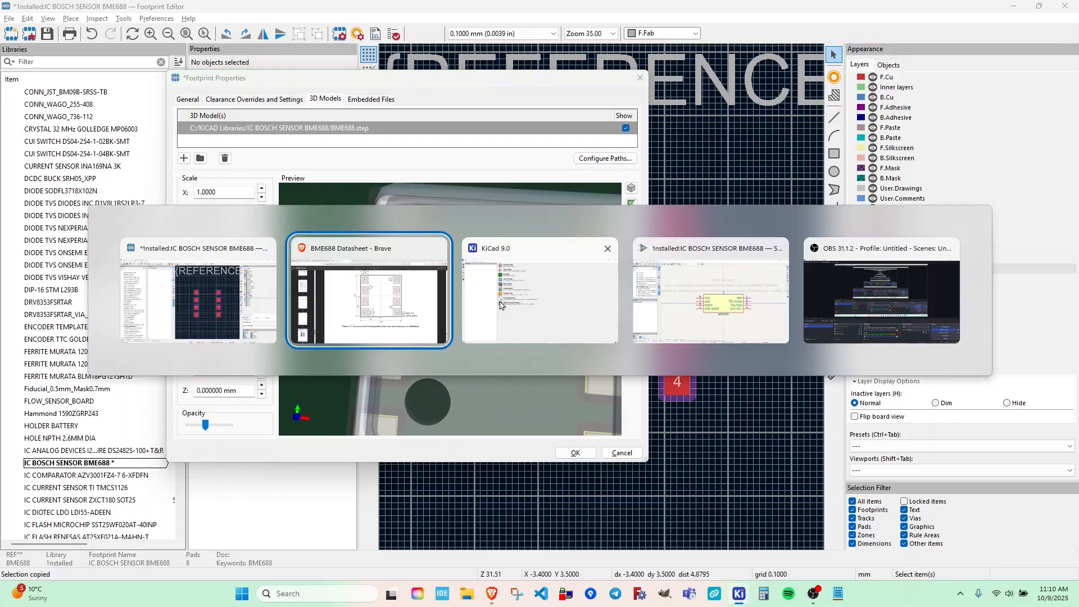
scroll(540, 405, up, 10)
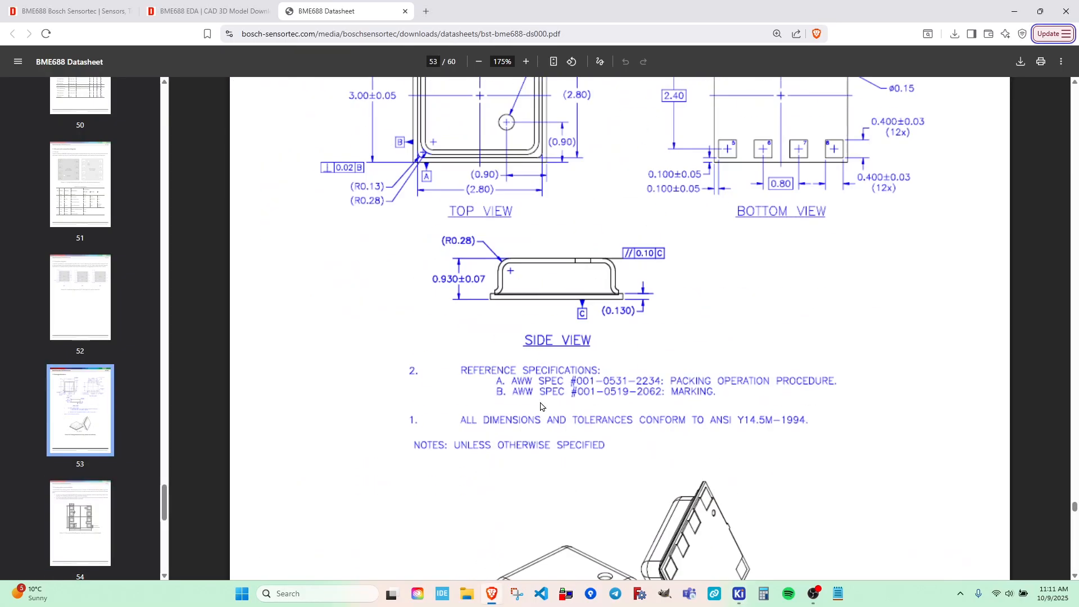
scroll(541, 405, up, 20)
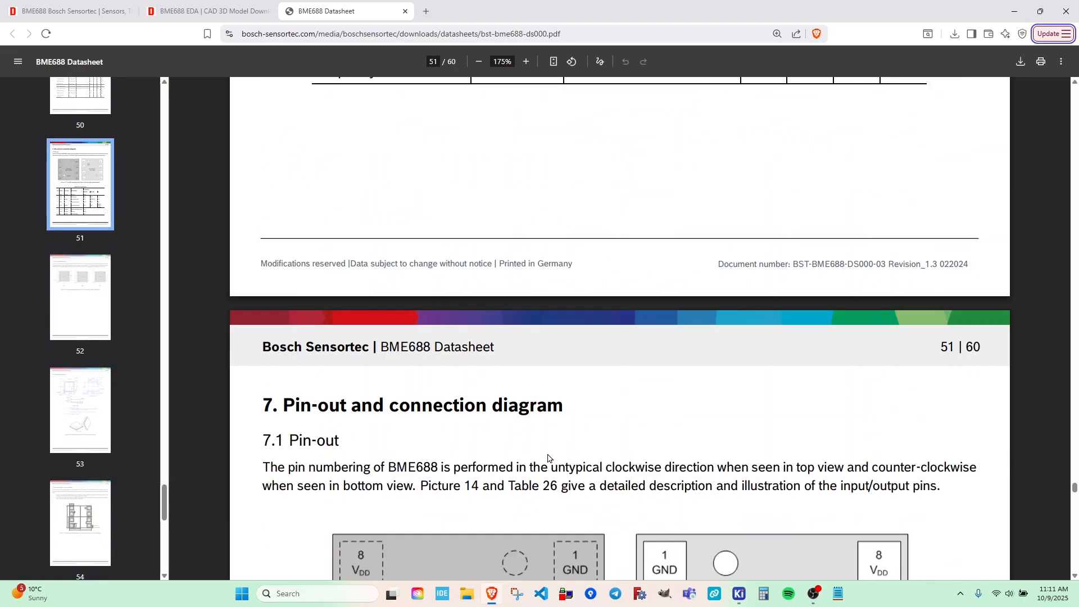
scroll(462, 399, down, 4)
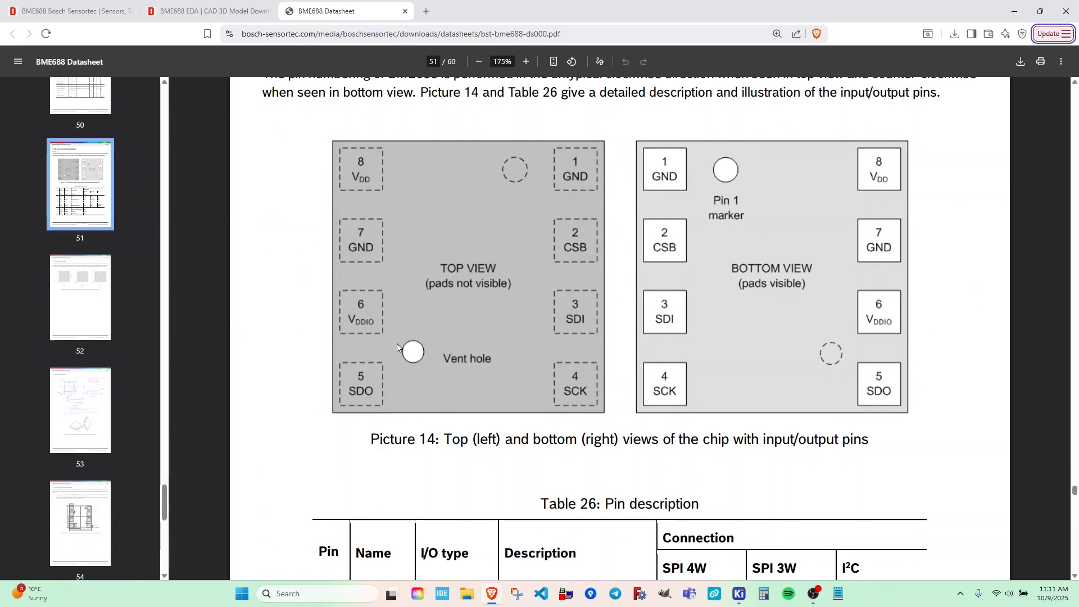
key(alt+Tab)
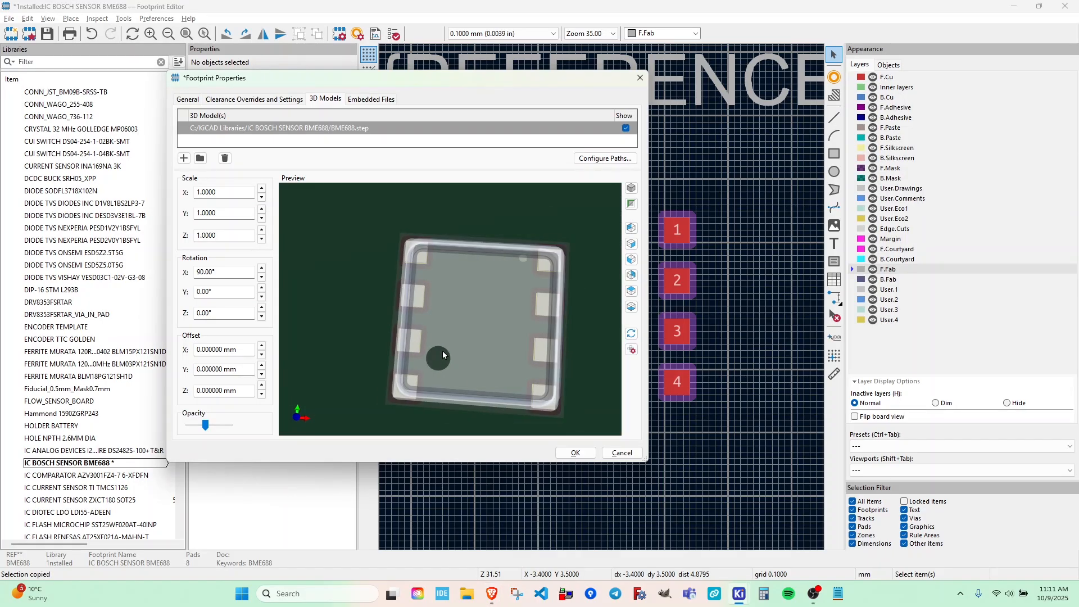
drag(475, 380, 496, 259)
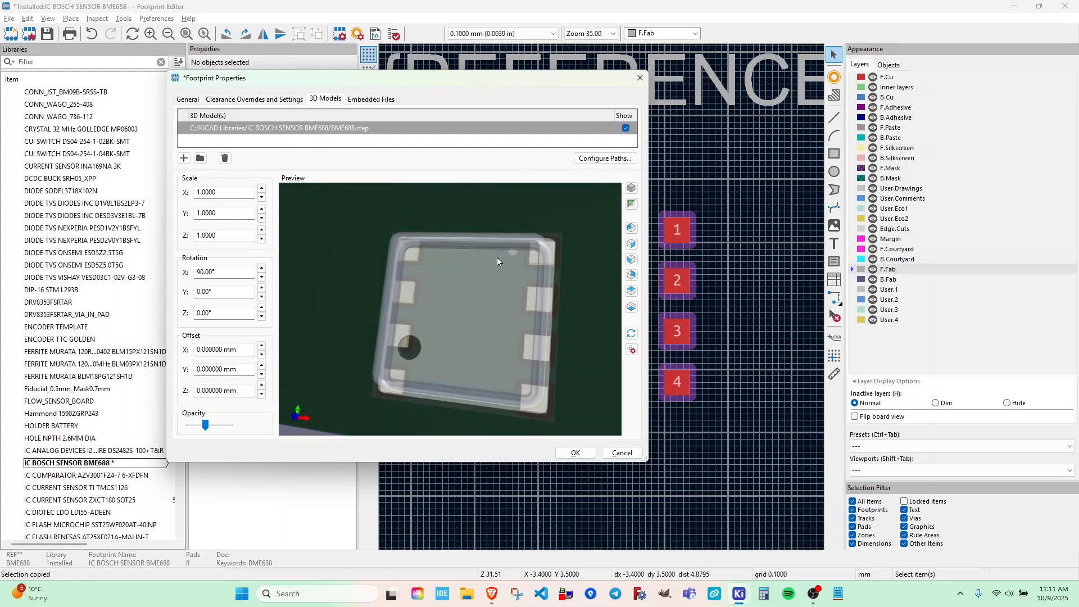
- Try an X offset of 0.5 mm on the 3D model to compare its terminals with the pads, and return it to 0 mm
scroll(387, 223, up, 4)
drag(459, 305, 495, 303)
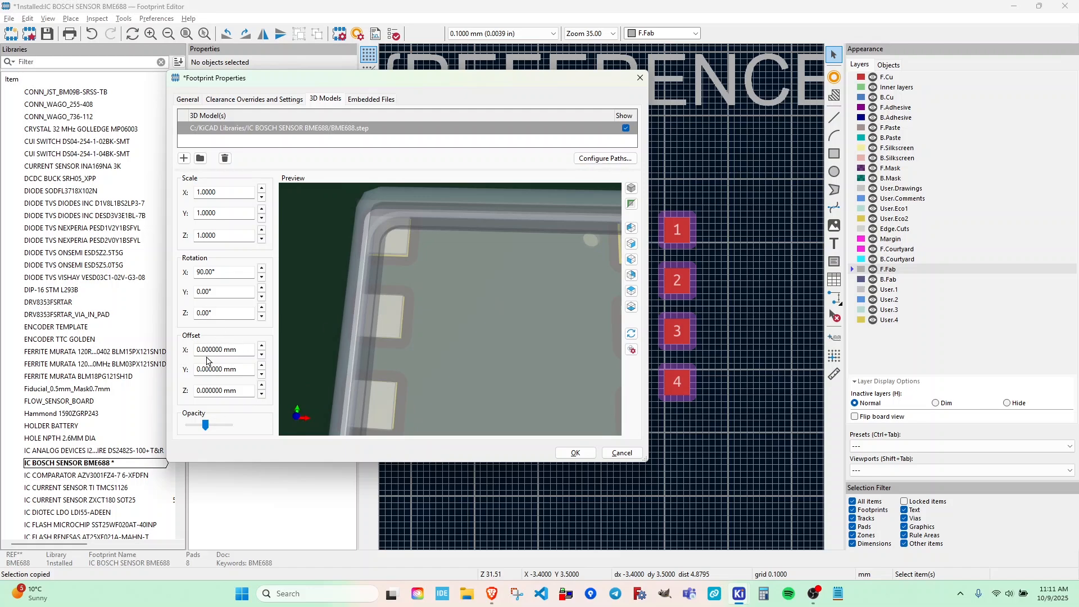
click(262, 346)
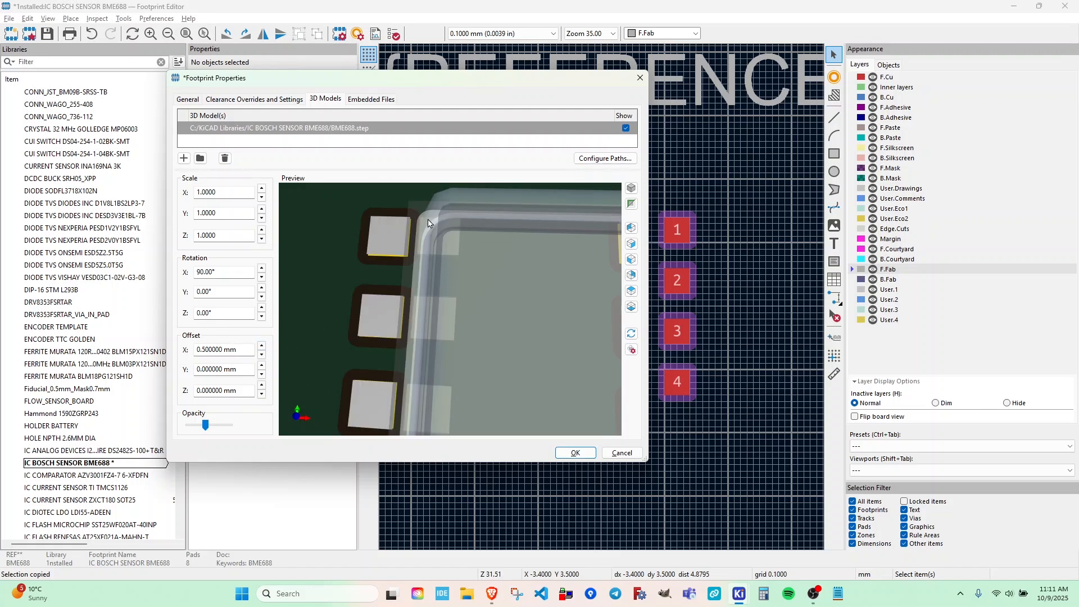
scroll(491, 346, down, 3)
scroll(490, 326, up, 3)
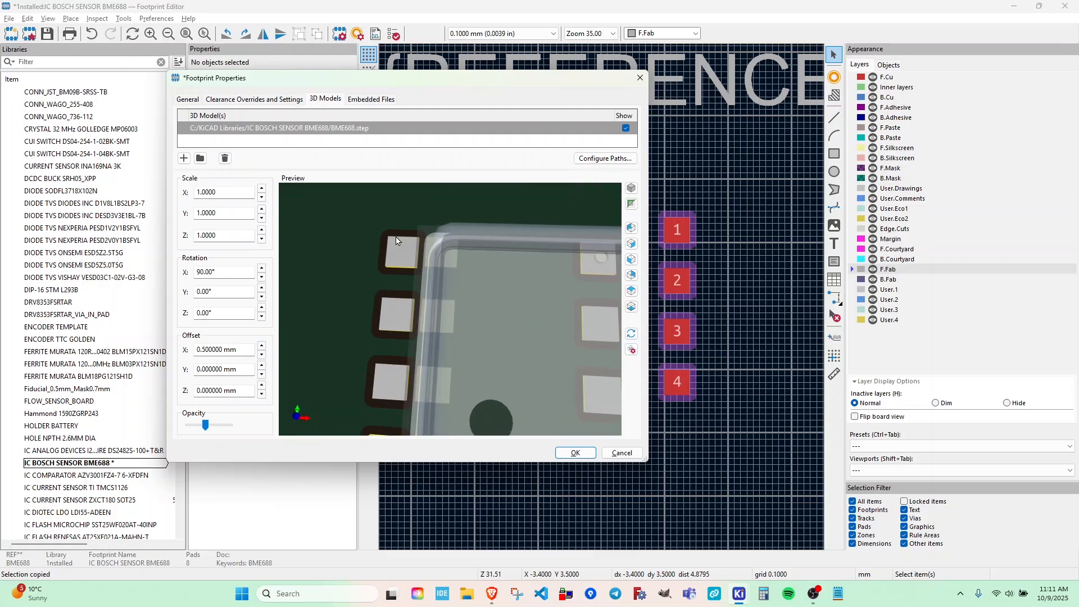
click(262, 353)
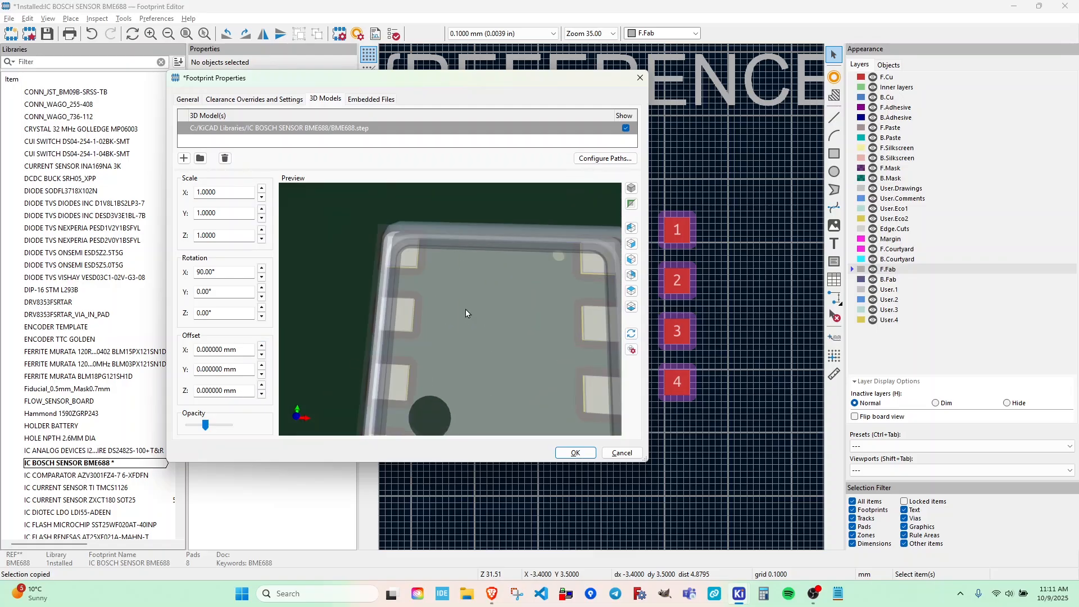
- Restore the 3D model preview to full opacity and accept the footprint properties
drag(469, 307, 467, 332)
scroll(473, 374, down, 5)
drag(502, 368, 406, 370)
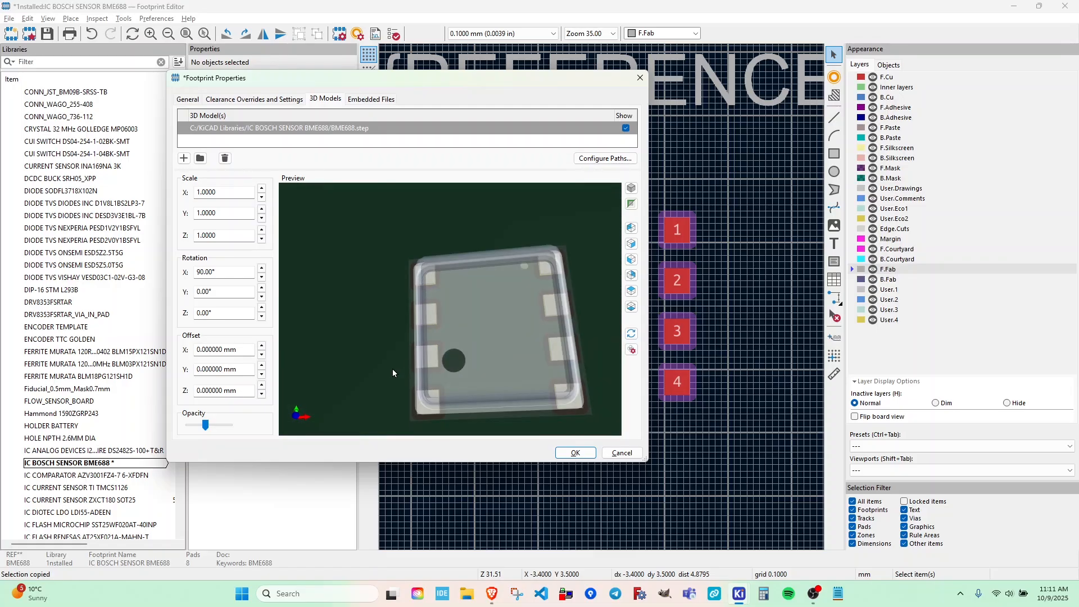
drag(207, 428, 245, 428)
mouse_move(478, 330)
mouse_down()
mouse_move(427, 315)
mouse_move(405, 292)
mouse_move(483, 331)
mouse_up()
click(573, 452)
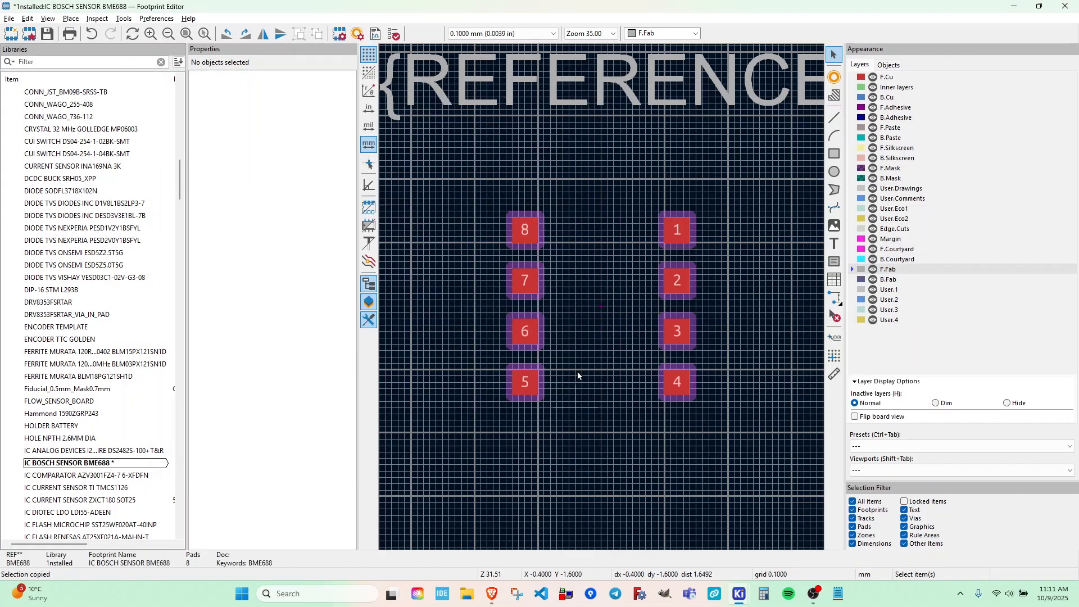
- Save the footprint and inspect the sensor model on the board in the 3D viewer
click(47, 35)
key(alt+3)
drag(625, 322, 436, 450)
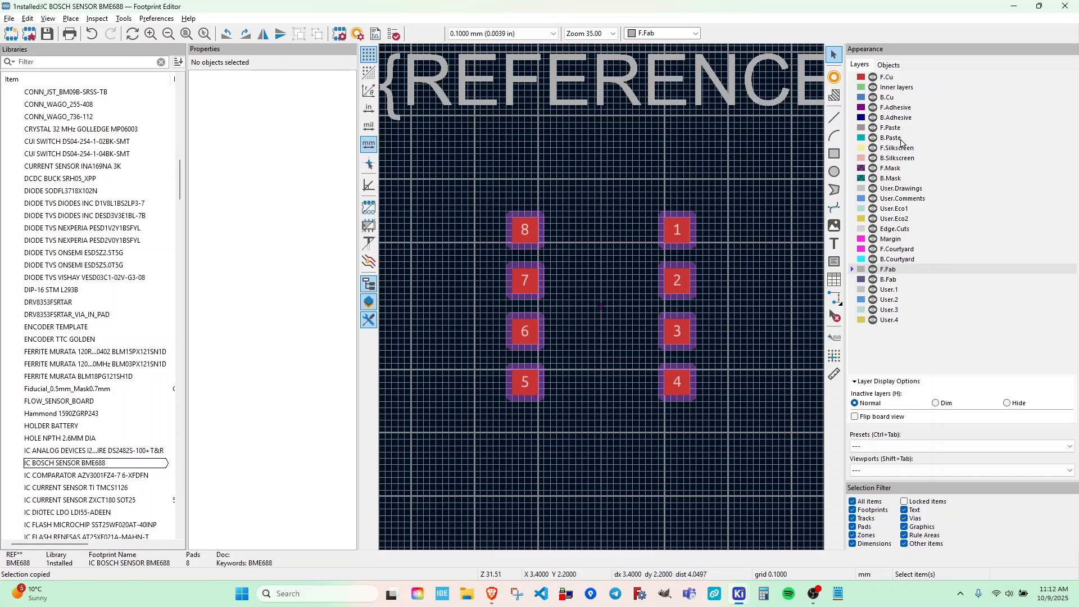
- Make F.Silkscreen the active layer and check the area around the sensor body in the 3D viewer
click(899, 148)
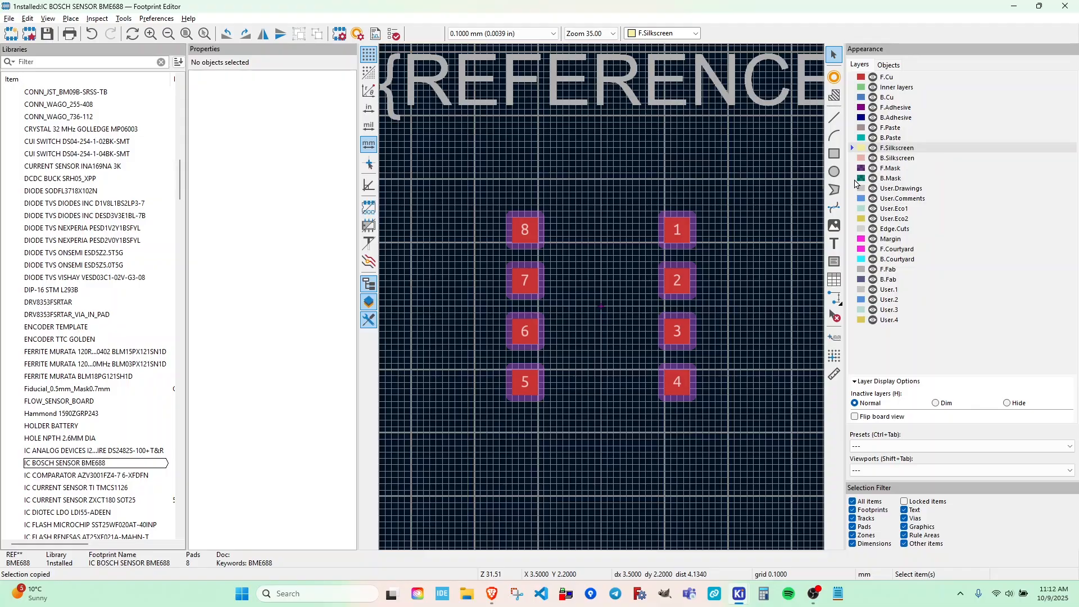
key(alt+Tab)
key(alt+Tab)
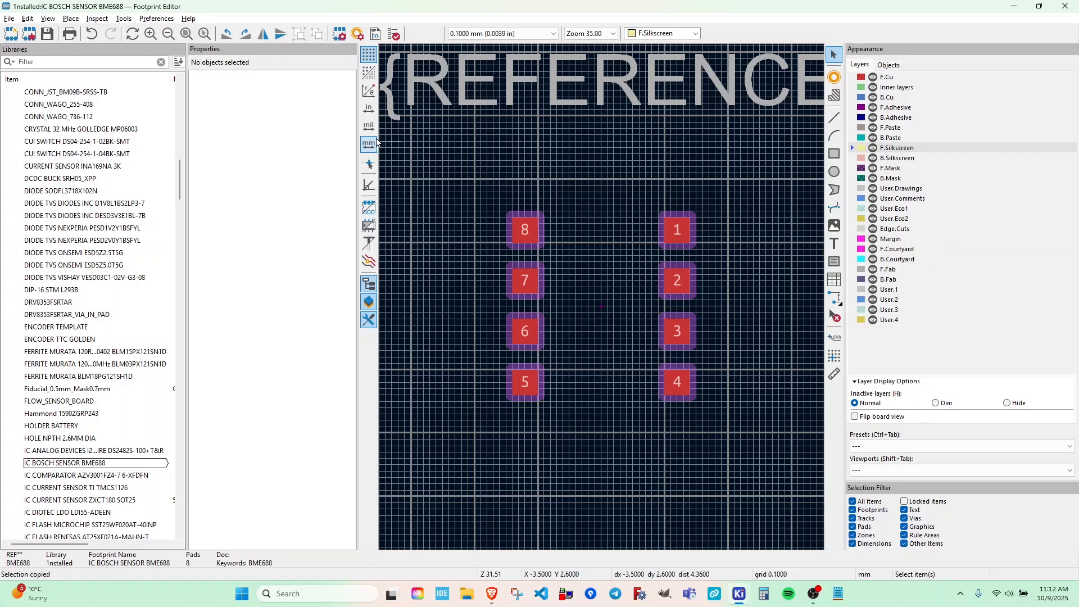
key(alt+3)
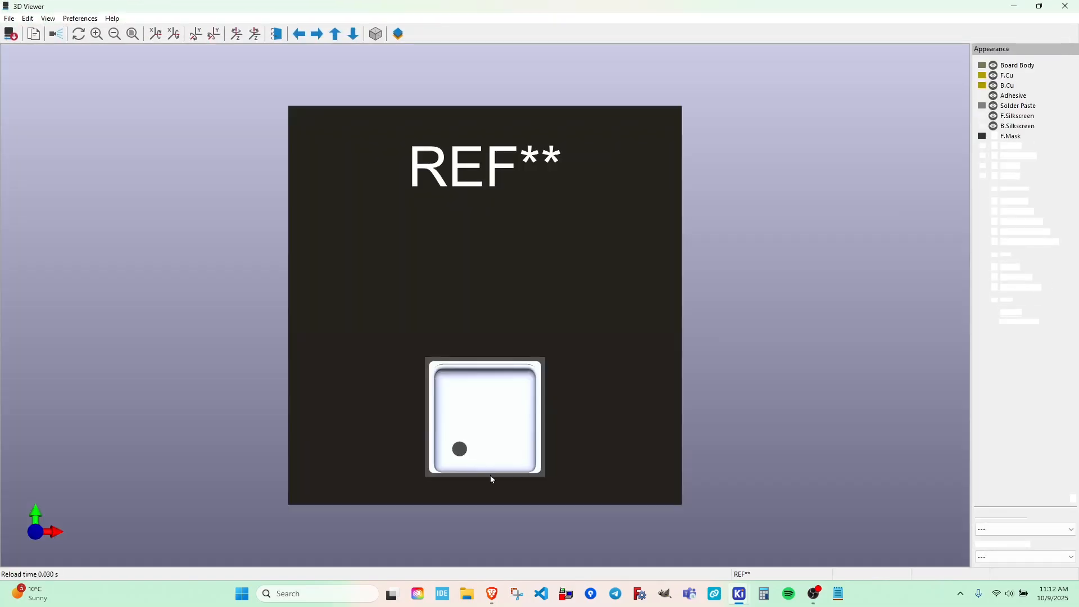
mouse_move(485, 413)
mouse_down()
mouse_move(498, 325)
mouse_move(497, 413)
mouse_up()
click(1067, 6)
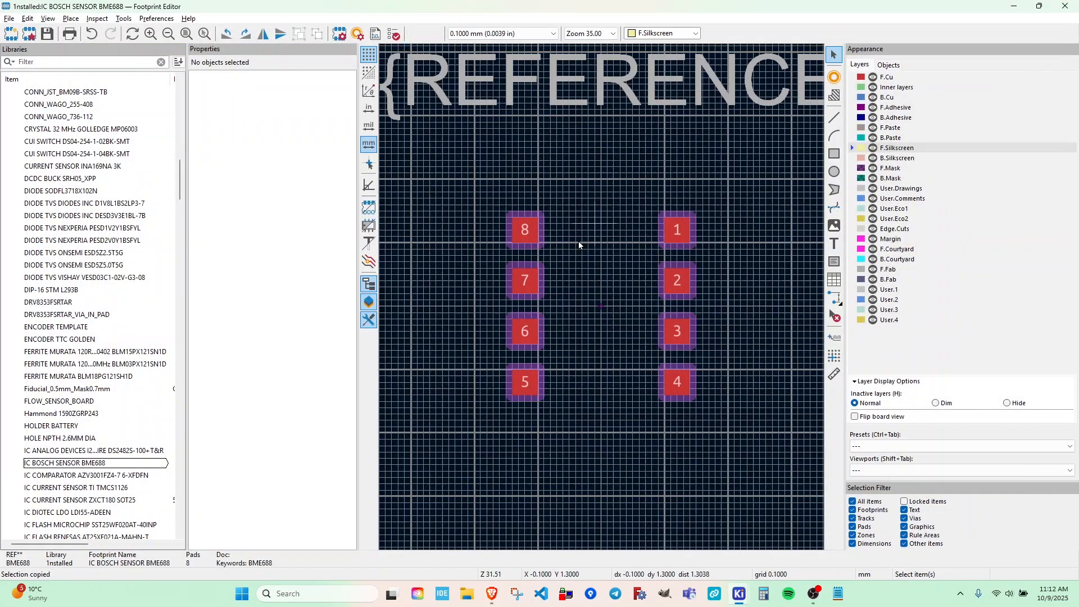
- Draw a 3.4 × 3.4 mm rectangle on F.Silkscreen around all eight pads, centred on the footprint origin
click(835, 154)
scroll(566, 214, up, 3)
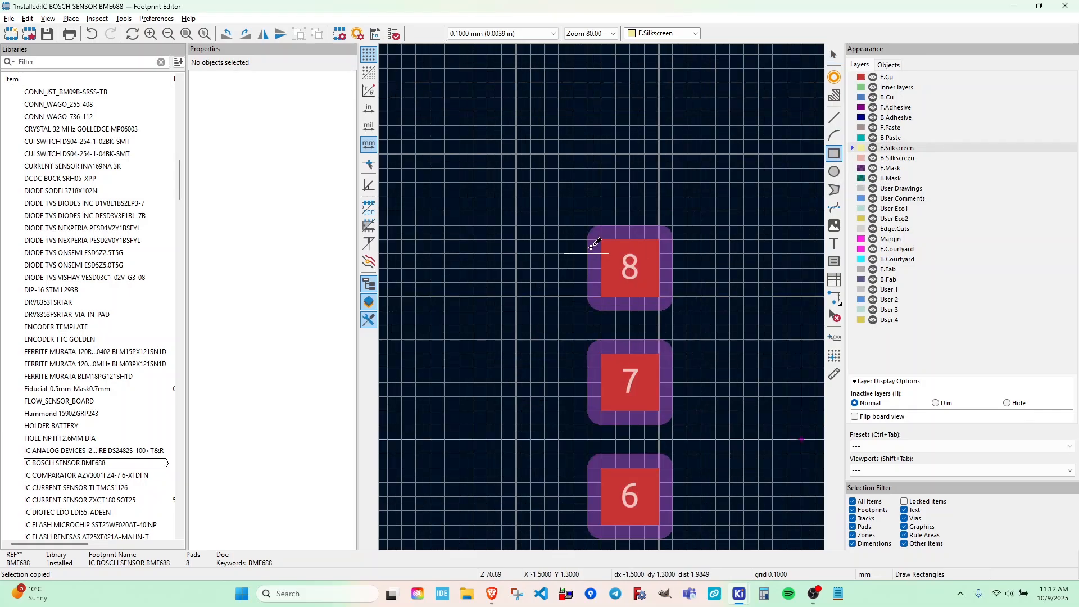
click(559, 200)
scroll(701, 339, down, 4)
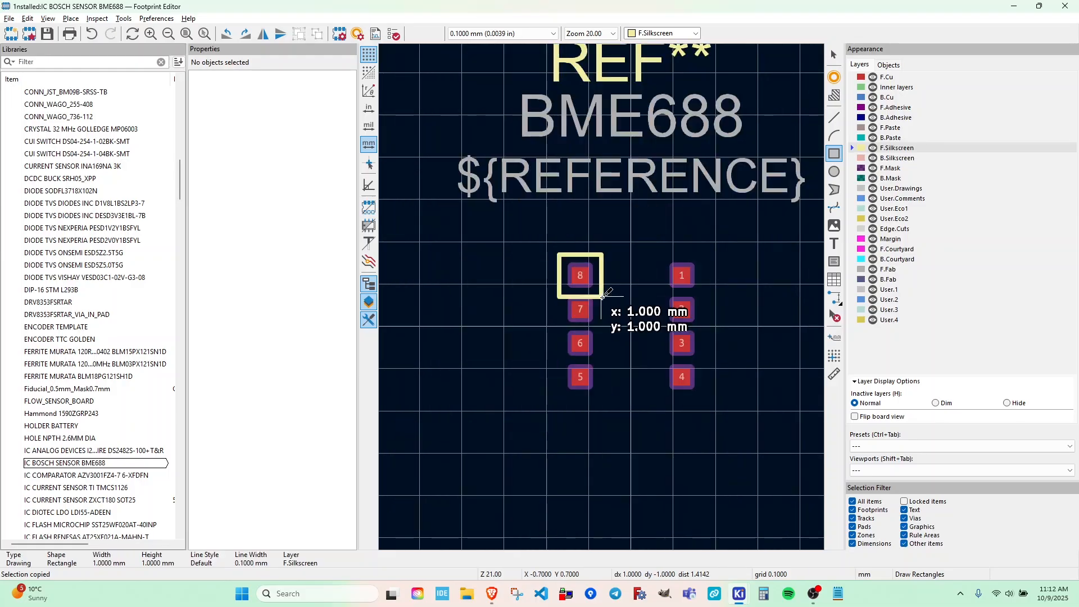
scroll(661, 343, up, 4)
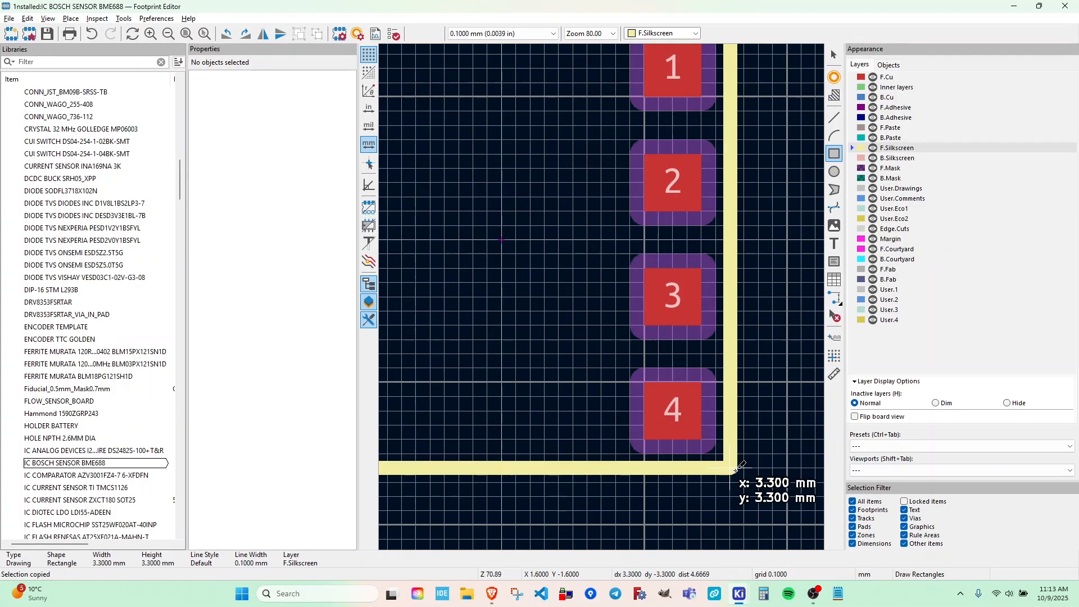
click(752, 486)
scroll(501, 369, down, 5)
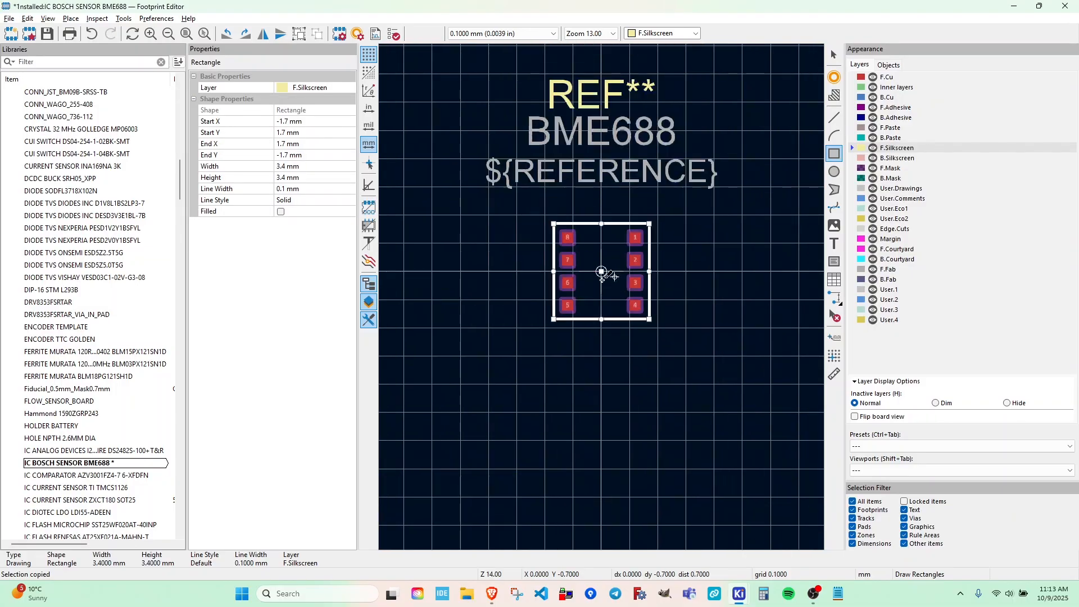
scroll(630, 330, up, 4)
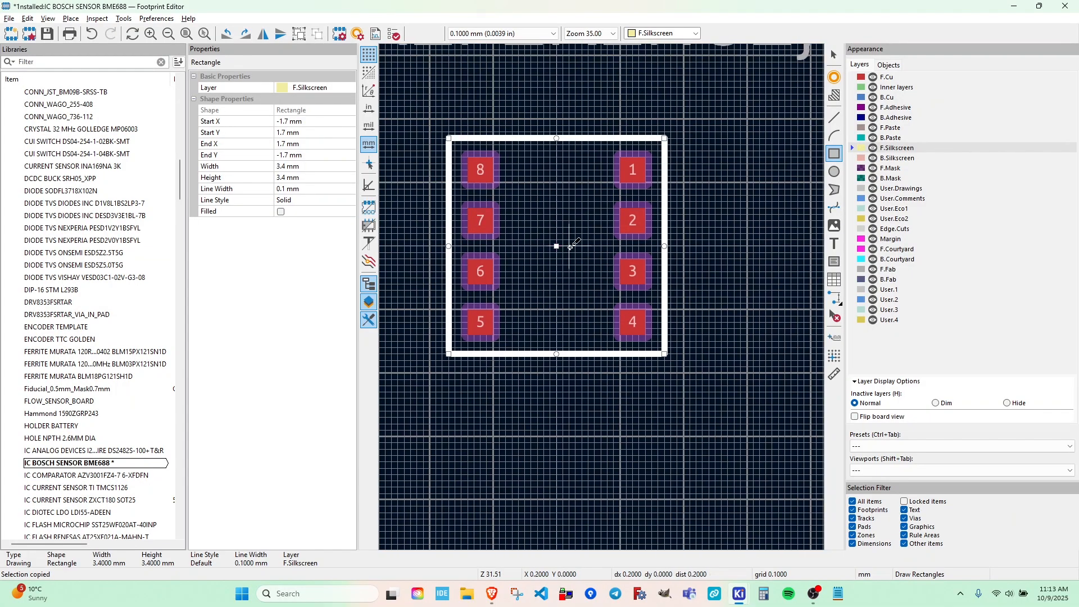
scroll(559, 248, up, 3)
scroll(601, 292, down, 5)
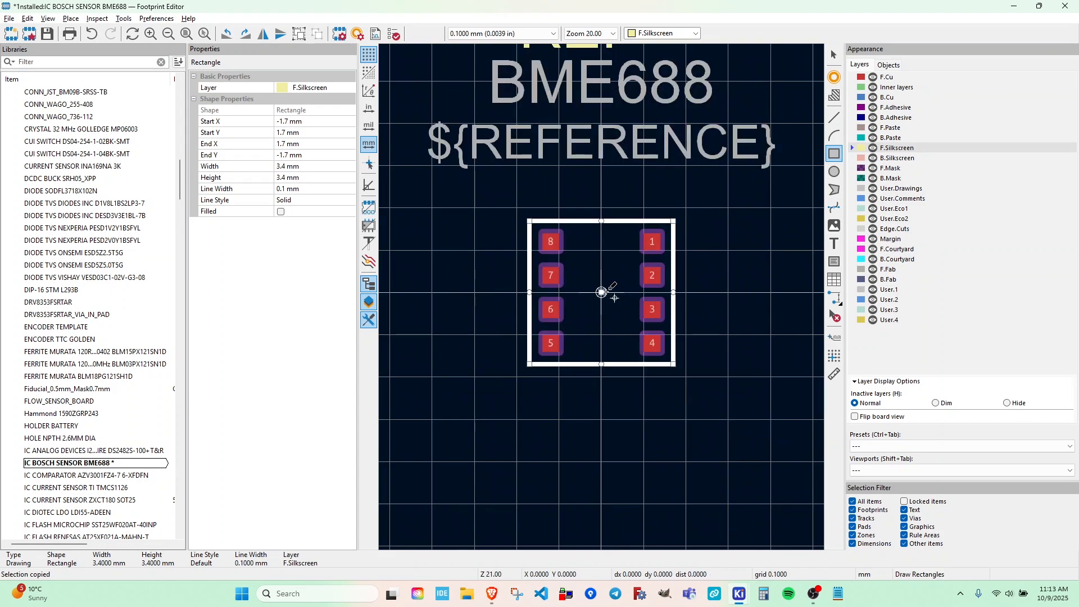
key(Escape)
key(Escape)
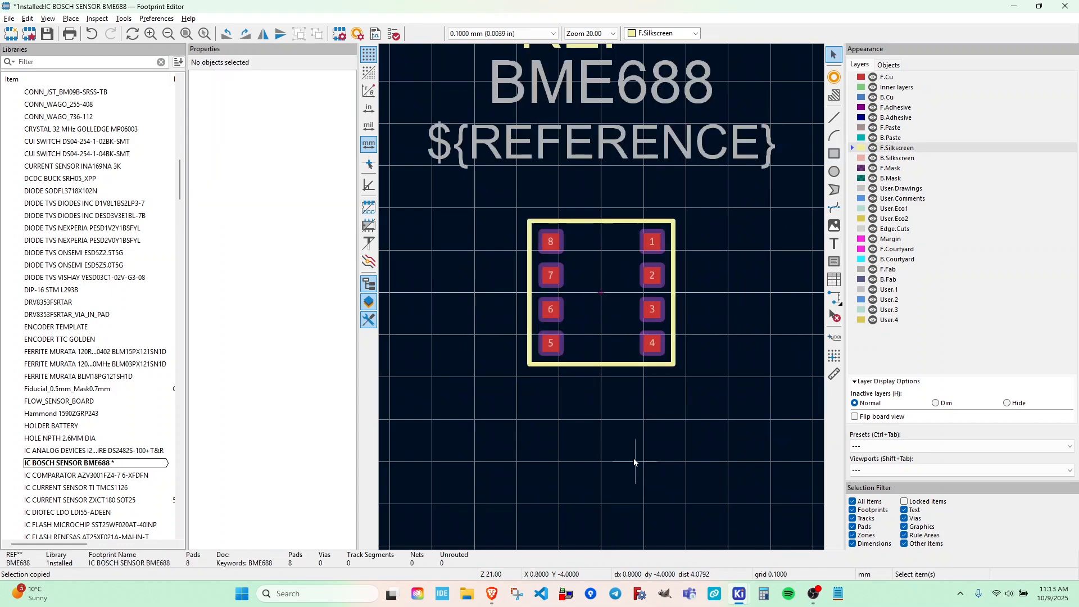
- Set the silkscreen rectangle's line width to 0.15 mm
click(606, 365)
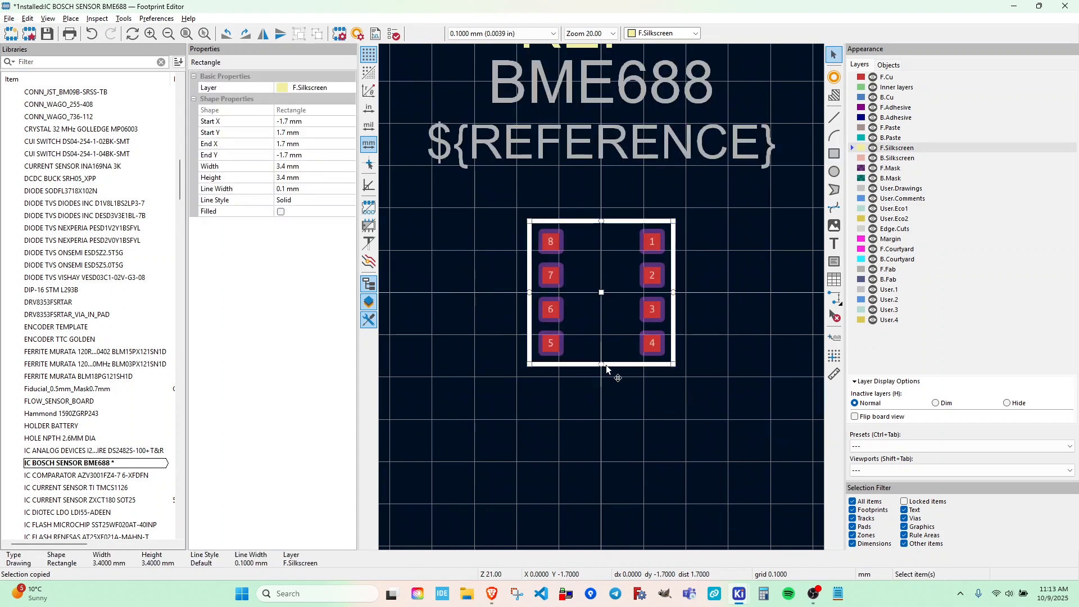
click(318, 191)
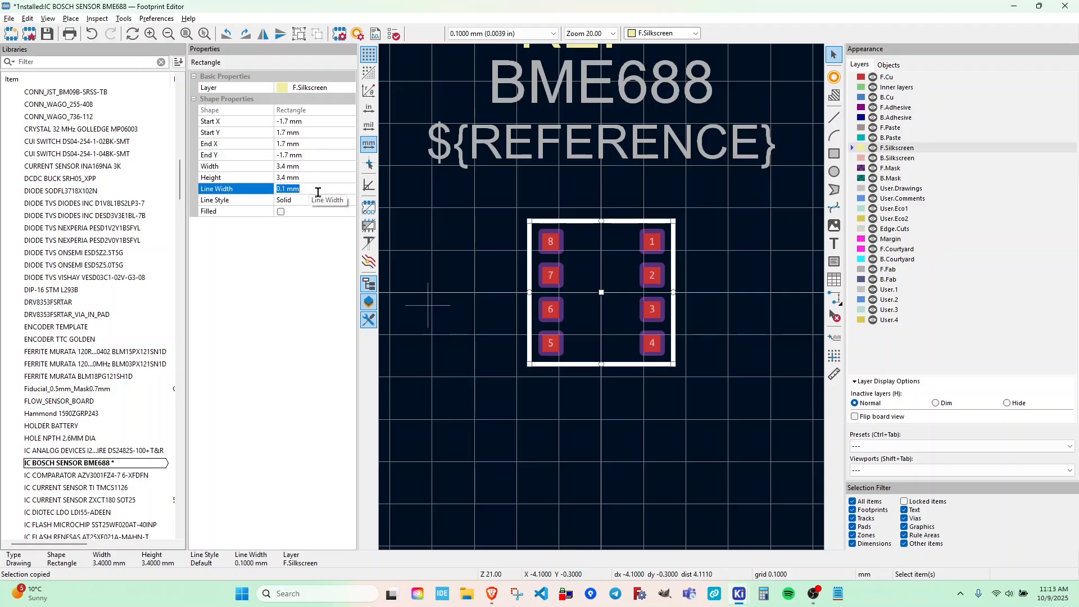
text(0.15)
click(320, 198)
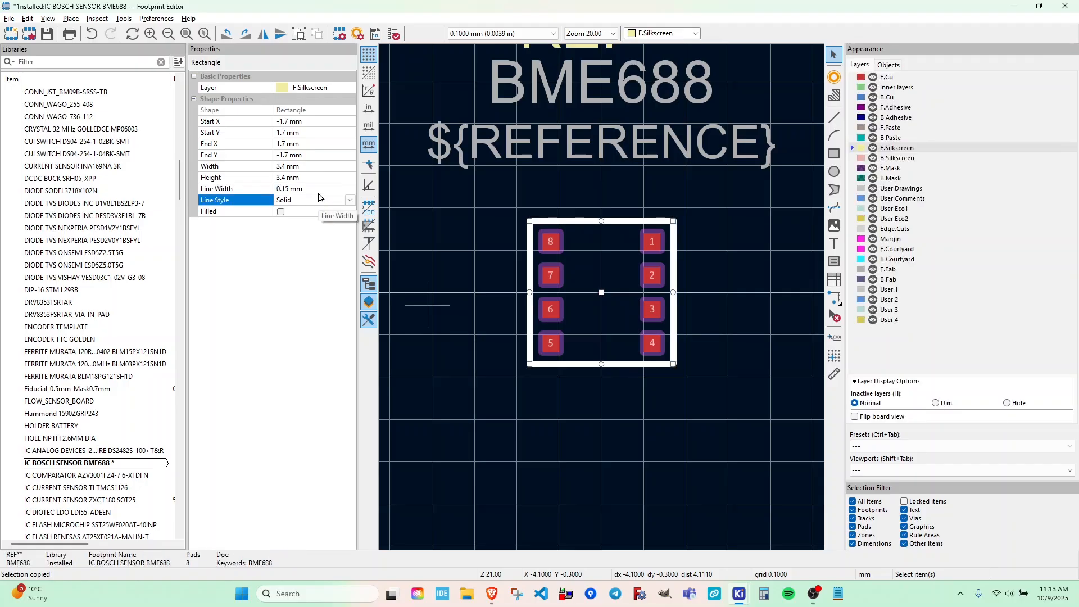
click(447, 224)
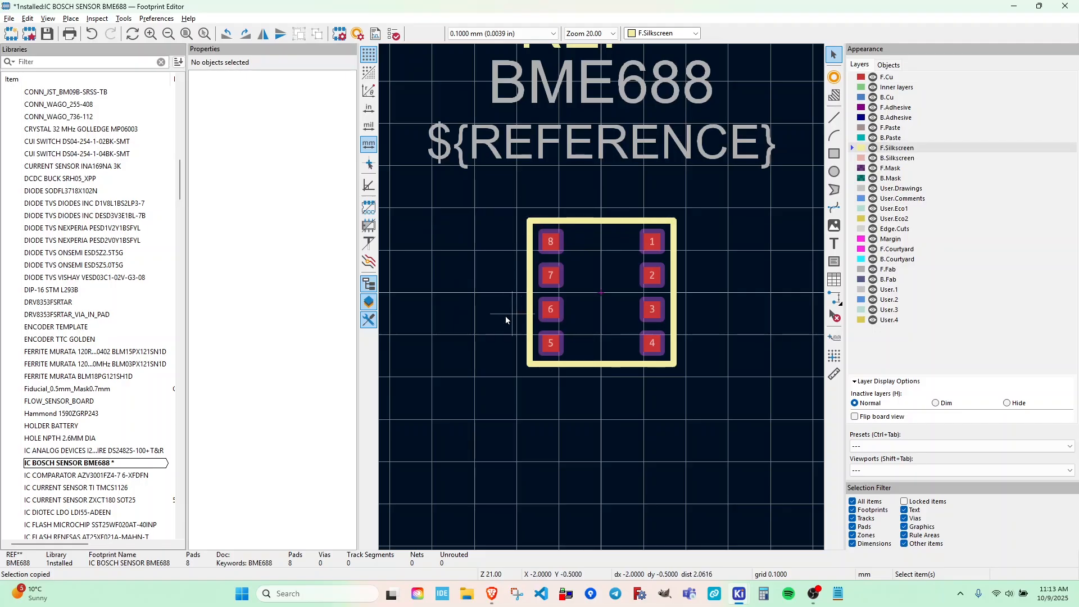
- Inspect the silkscreen outline around the sensor model in the 3D viewer
key(alt+3)
drag(482, 286, 536, 332)
drag(500, 405, 354, 257)
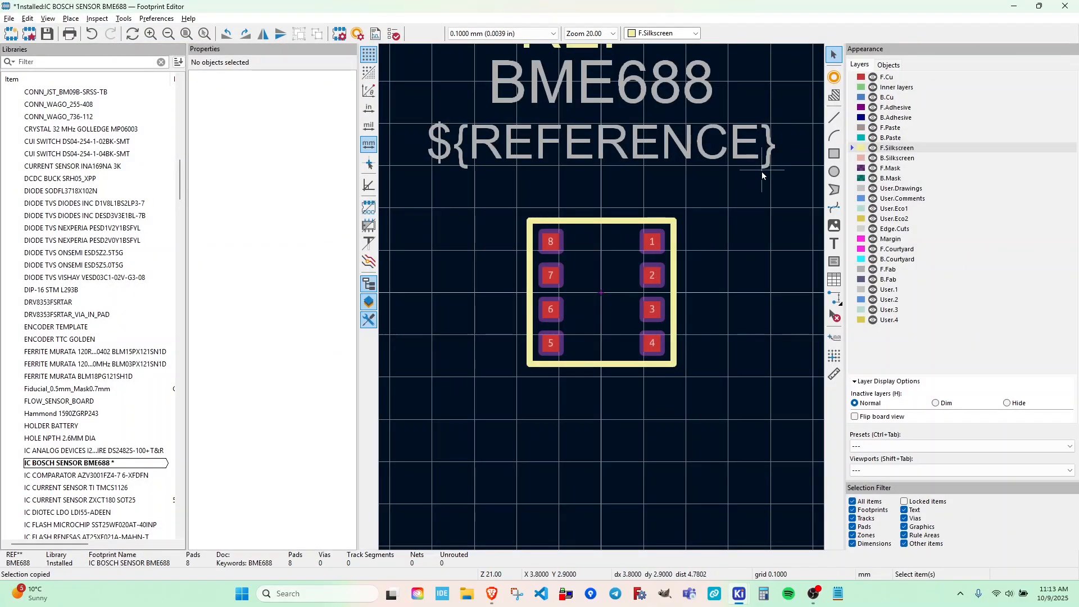
- Draw a 0.1 mm radius circle on F.Silkscreen just outside the outline beside pad 1, centred at X 2.1, Y 1.3 mm
scroll(657, 250, up, 5)
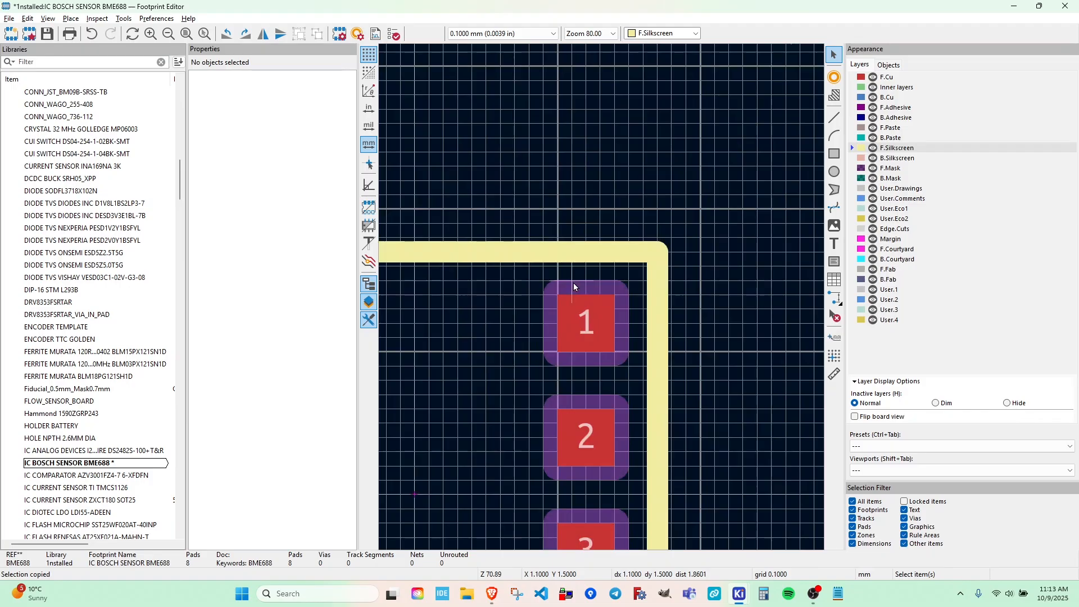
scroll(572, 282, down, 3)
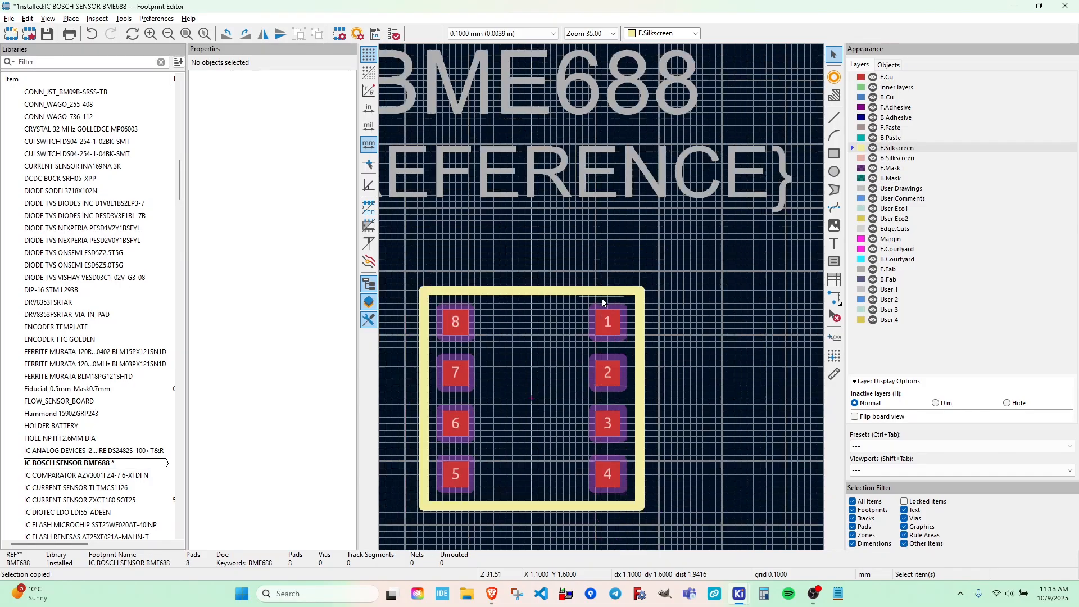
scroll(602, 298, up, 2)
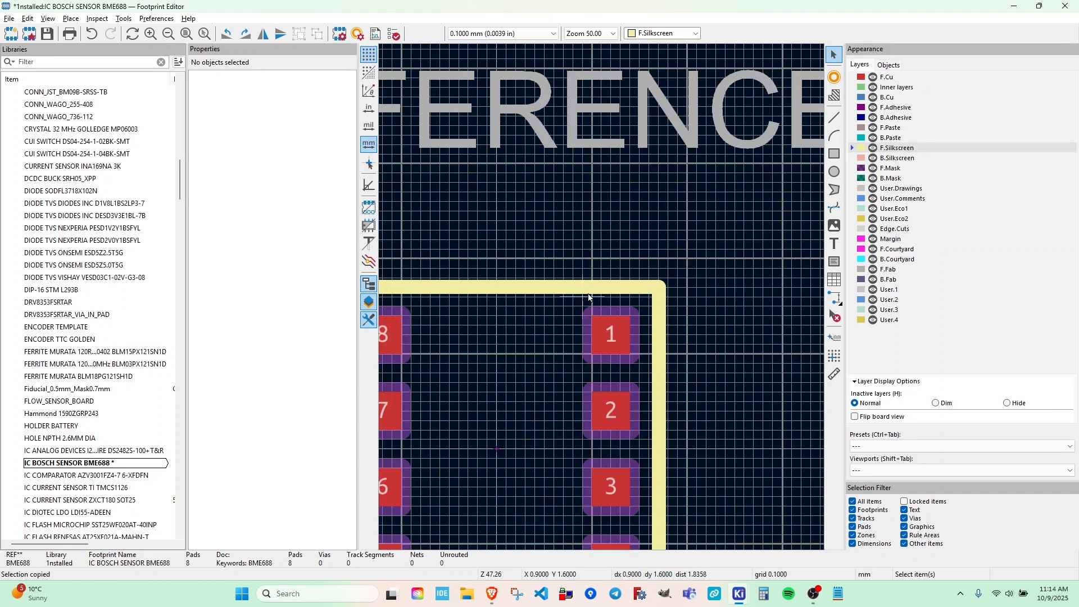
scroll(601, 299, down, 3)
scroll(601, 299, up, 2)
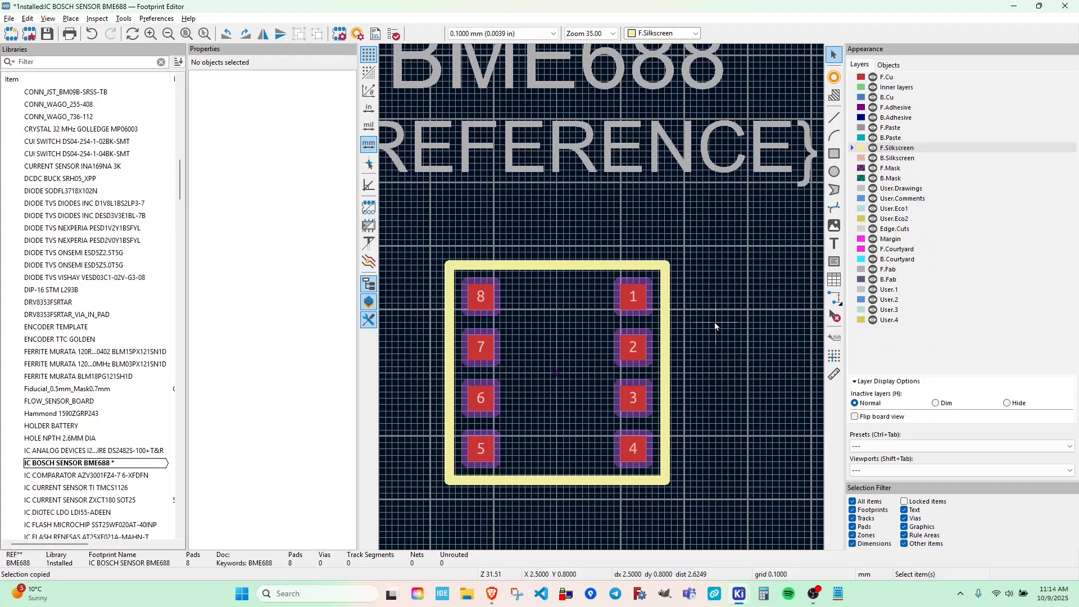
scroll(601, 298, up, 1)
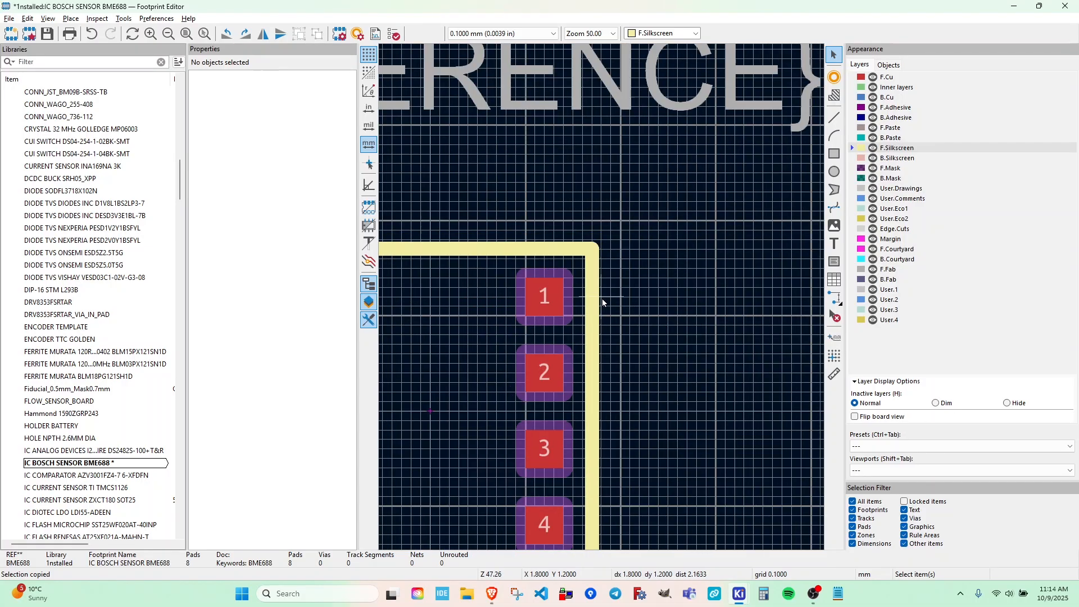
click(835, 171)
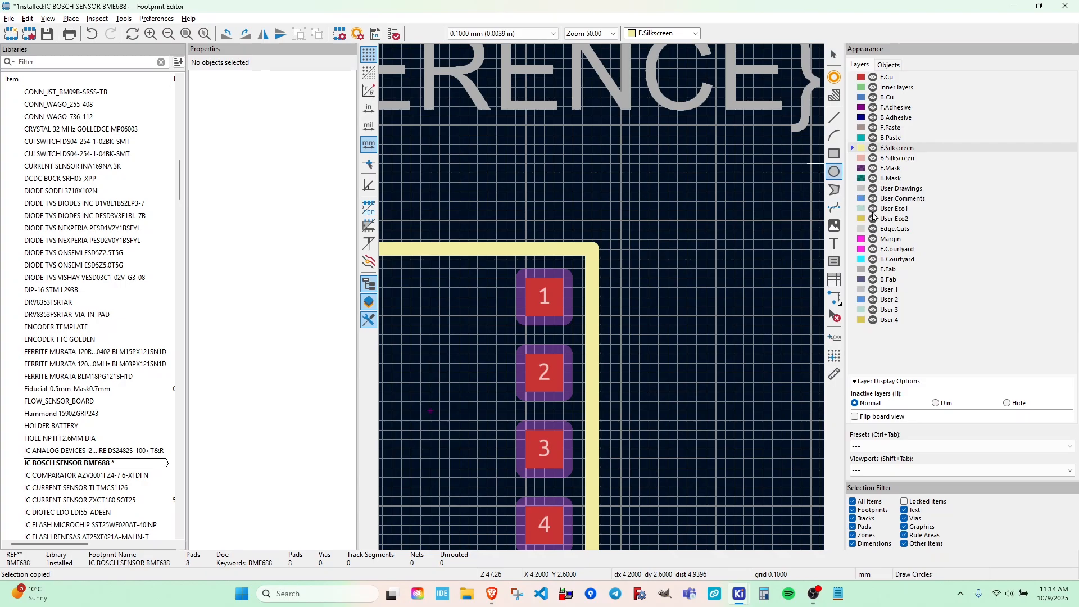
click(630, 289)
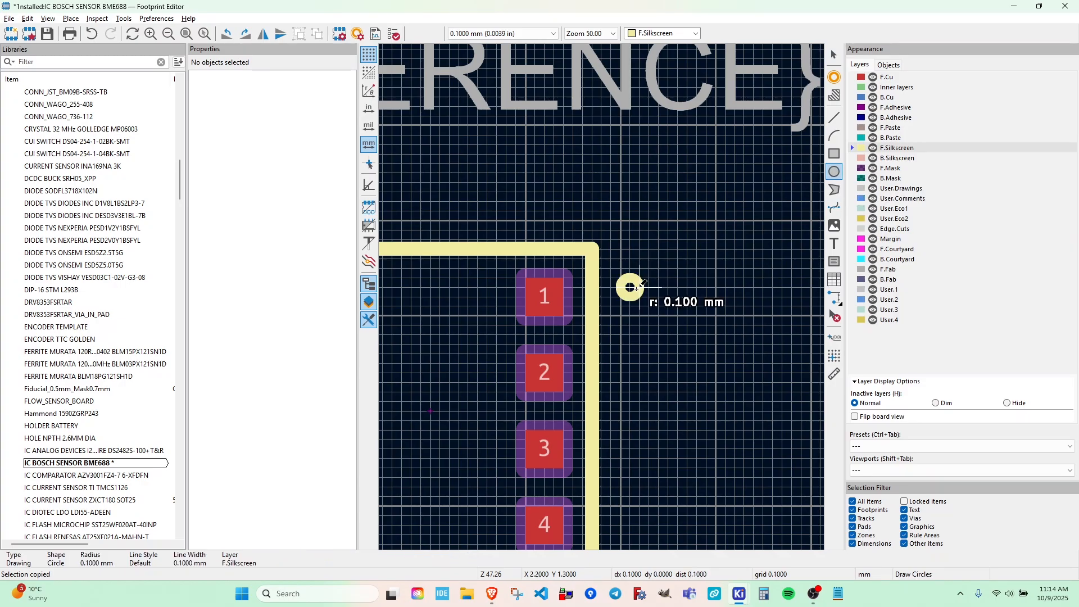
click(635, 287)
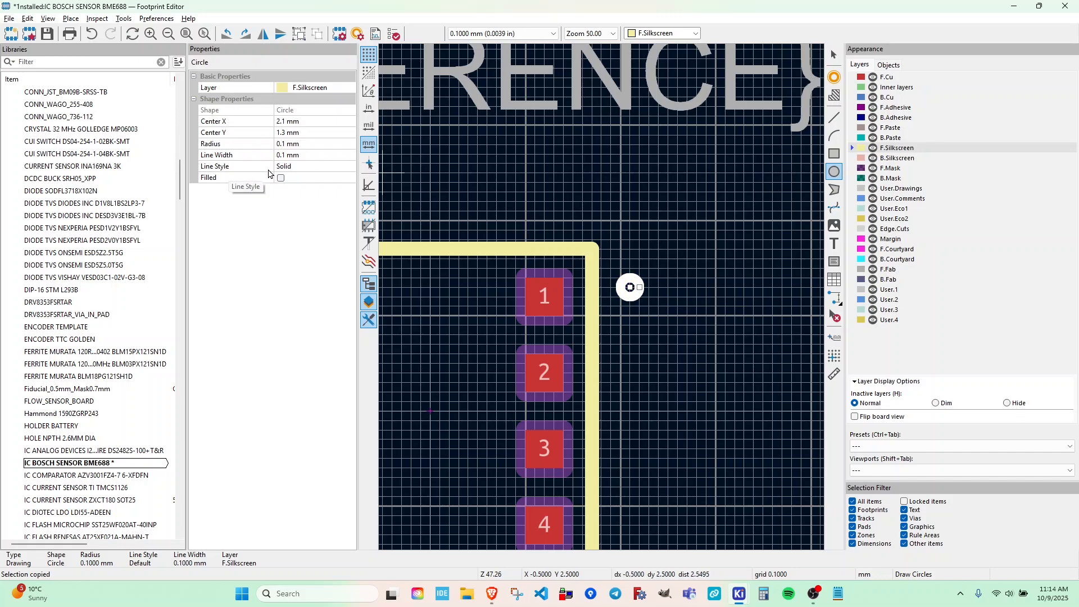
- Set the pin 1 marker circle's line width to 0.2 mm so it becomes a solid dot
click(288, 156)
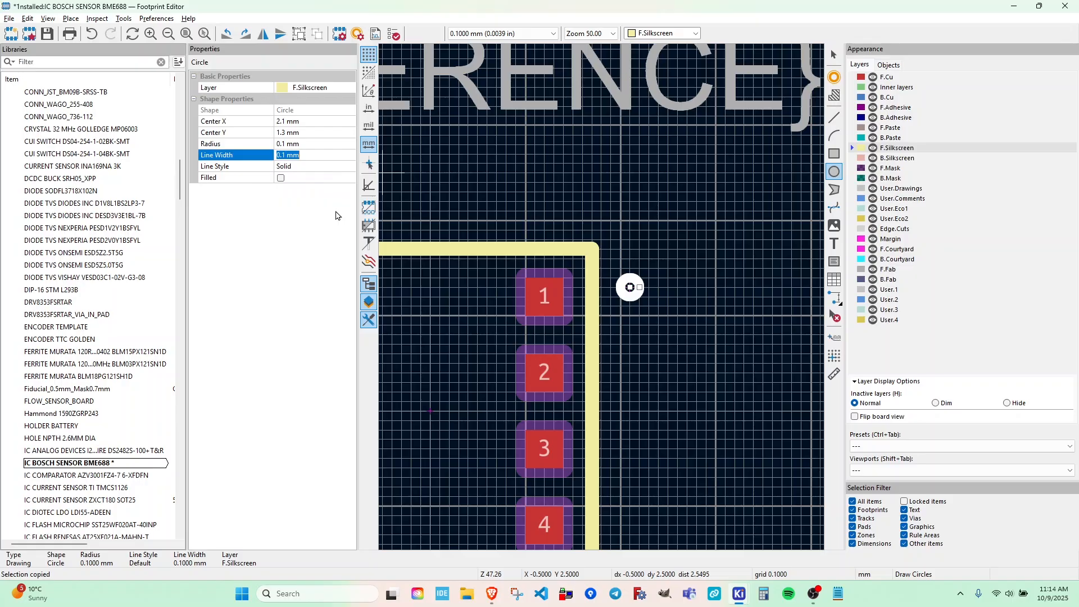
text(0.2)
key(Tab)
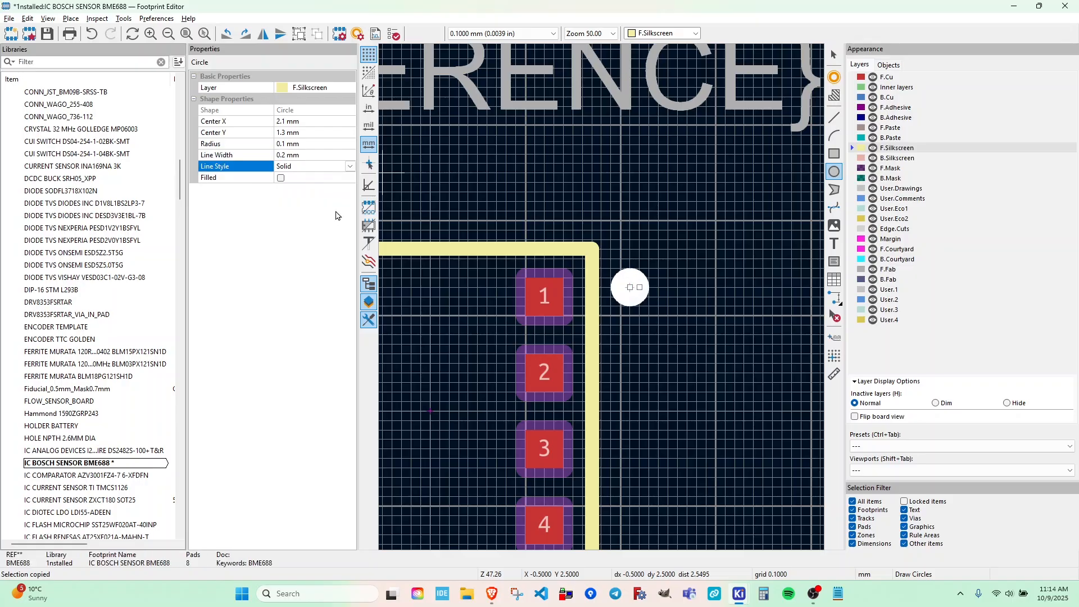
key(Escape)
key(Escape)
scroll(722, 320, up, 2)
click(541, 264)
mouse_move(541, 264)
mouse_down()
mouse_move(559, 300)
mouse_move(538, 264)
mouse_up()
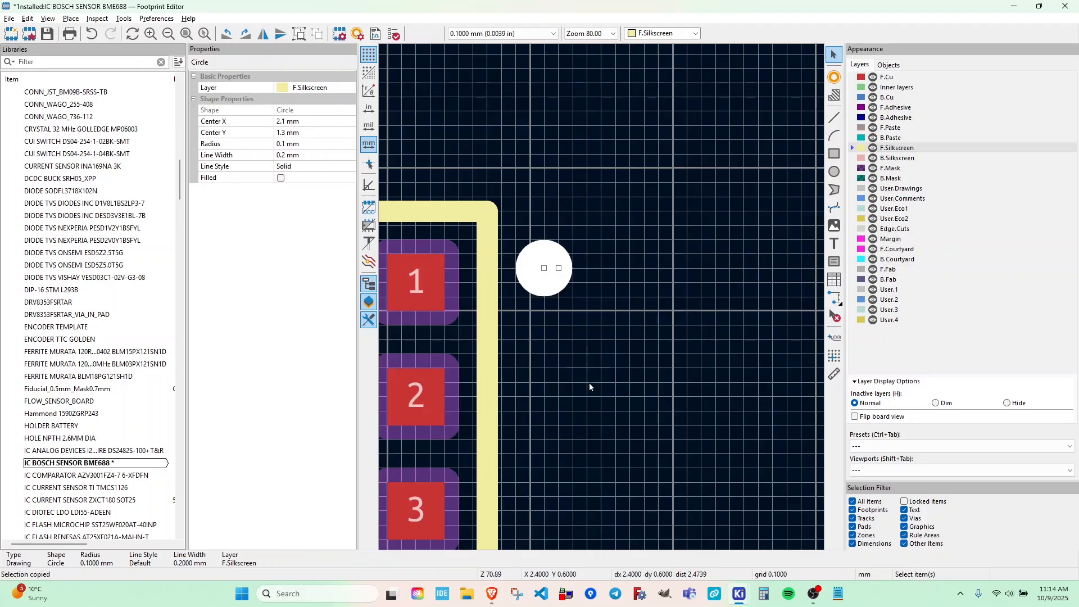
click(588, 376)
- Inspect the pin 1 marker beside the sensor model in the 3D viewer and return to the footprint editor
middle_drag(625, 334, 640, 341)
scroll(641, 343, down, 7)
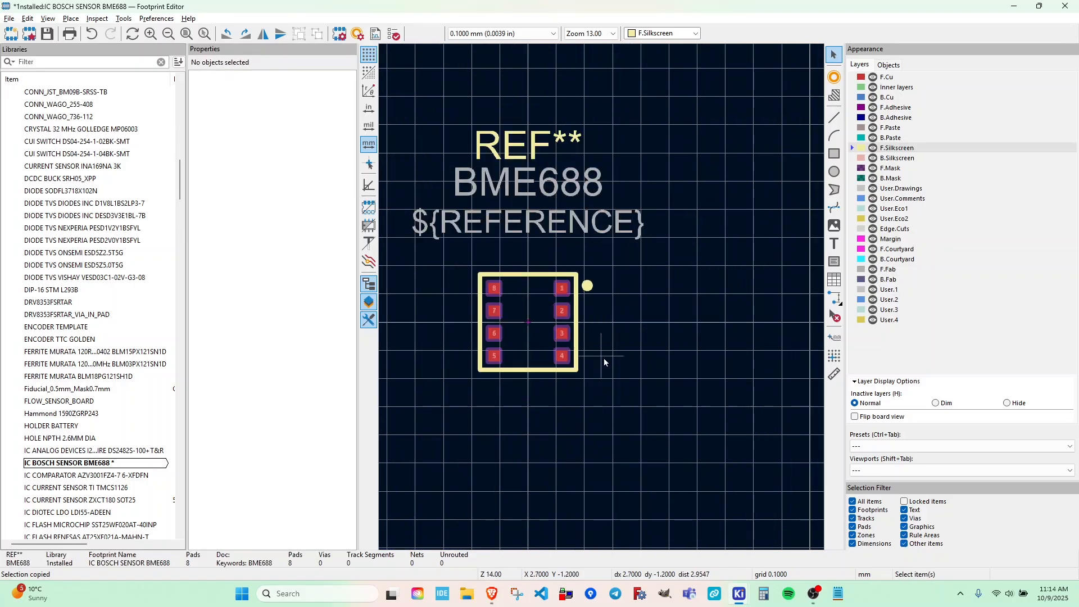
key(alt+3)
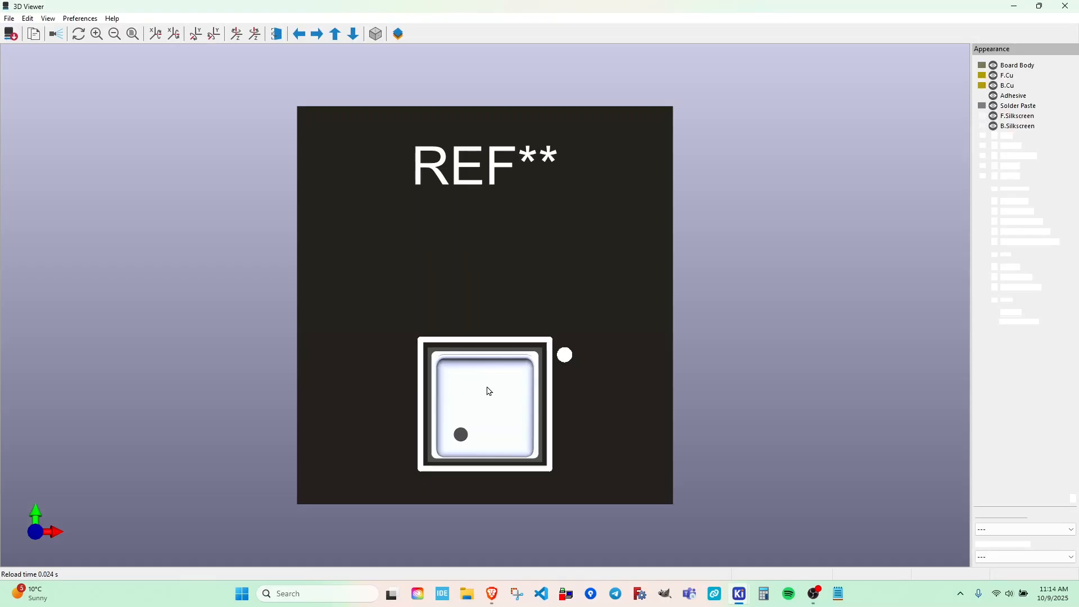
middle_drag(548, 415, 555, 303)
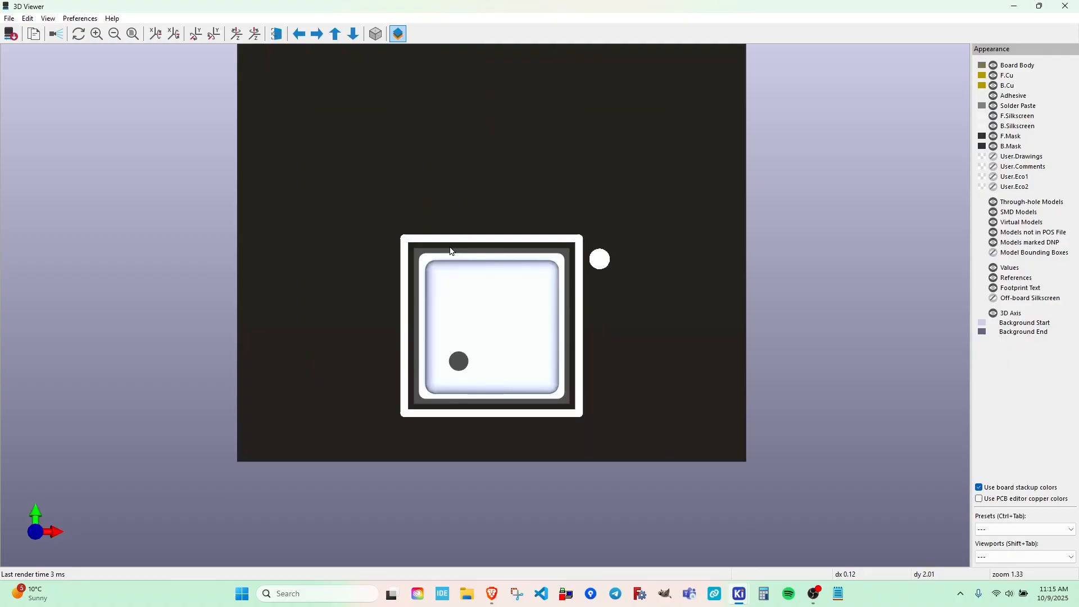
key(alt+Tab)
- Paste a copy of the pin 1 marker circle beside the original
scroll(602, 298, up, 3)
middle_drag(781, 252, 672, 350)
click(652, 304)
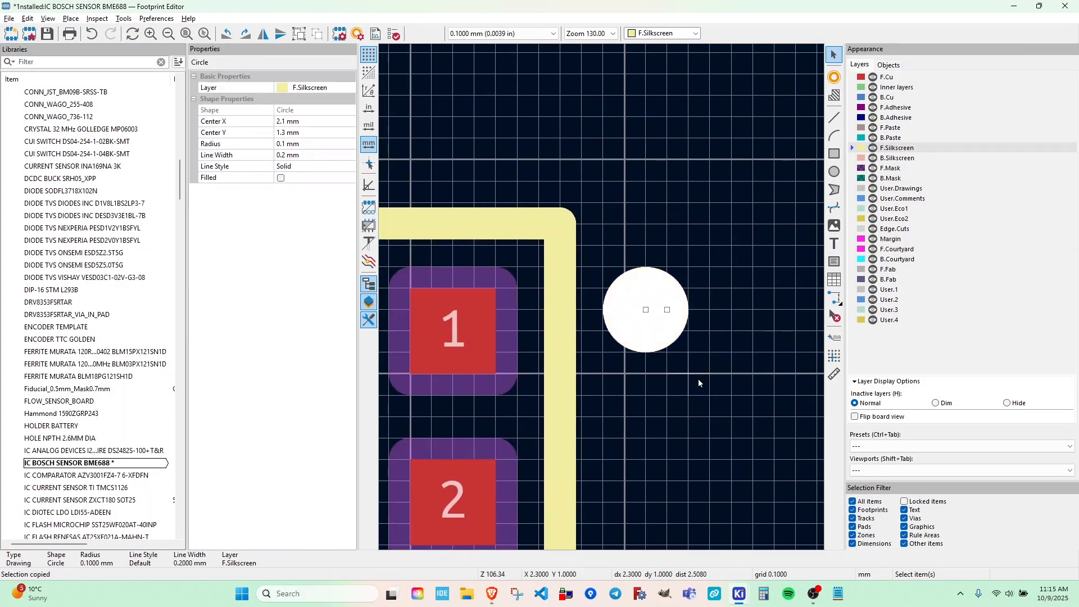
key(ctrl+v)
click(715, 294)
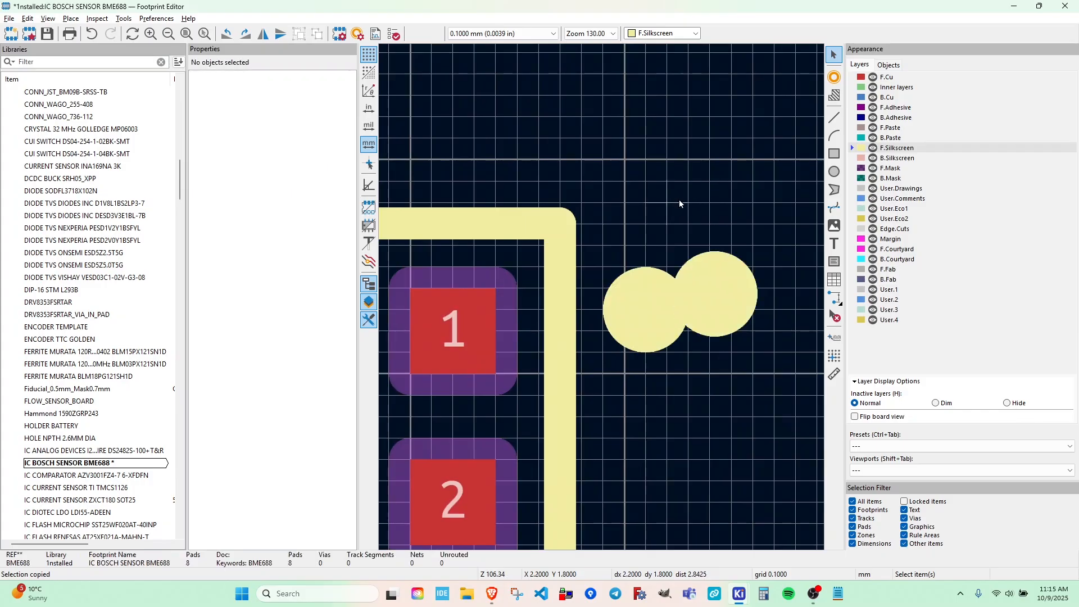
- Assign the copied marker circle to the F.Fab layer
click(737, 315)
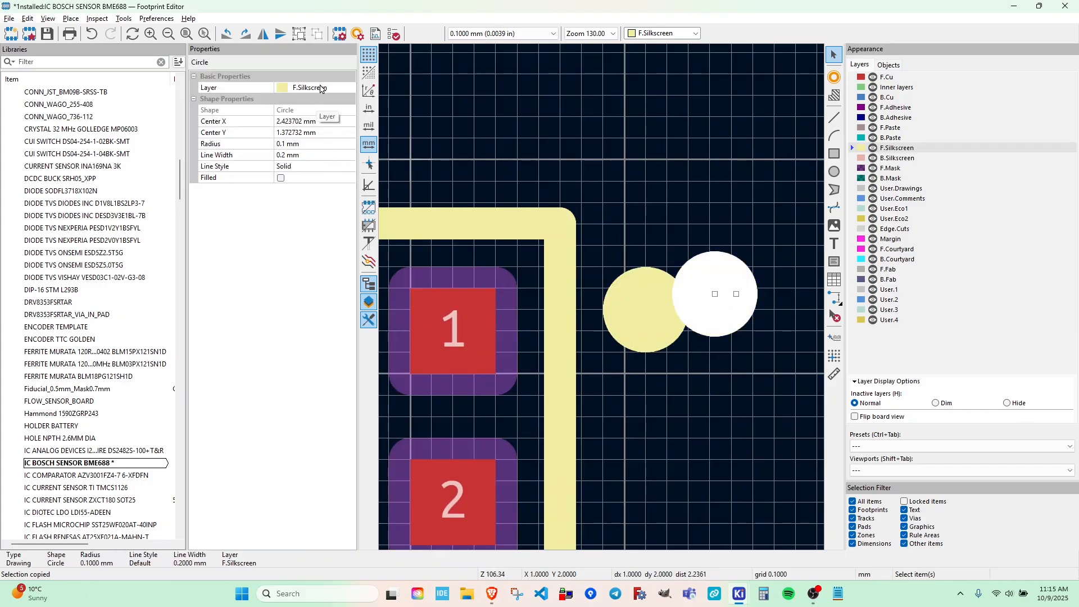
click(346, 89)
click(348, 89)
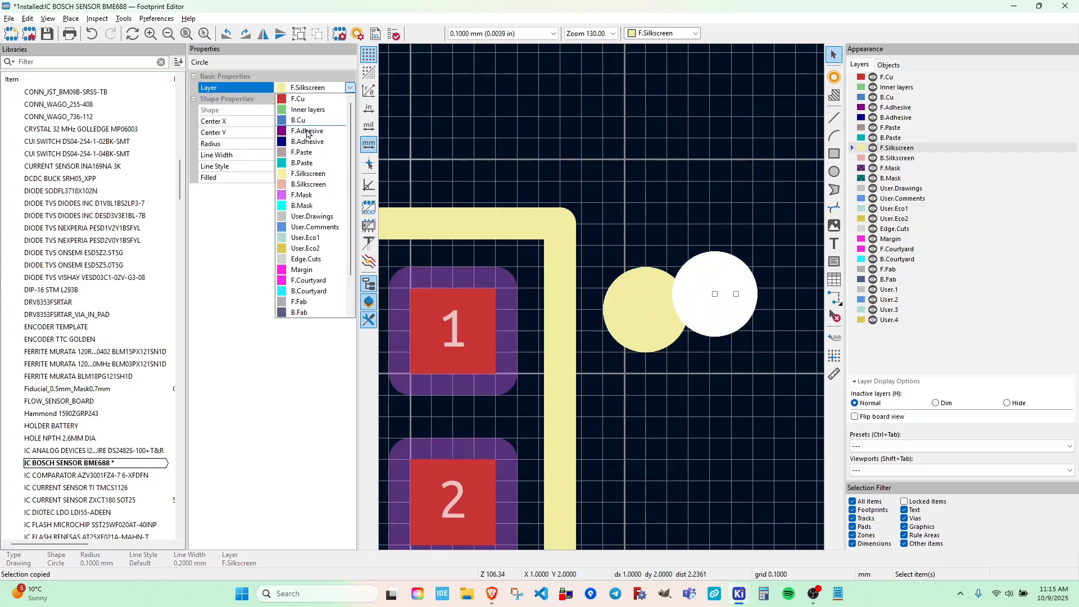
click(299, 302)
click(710, 185)
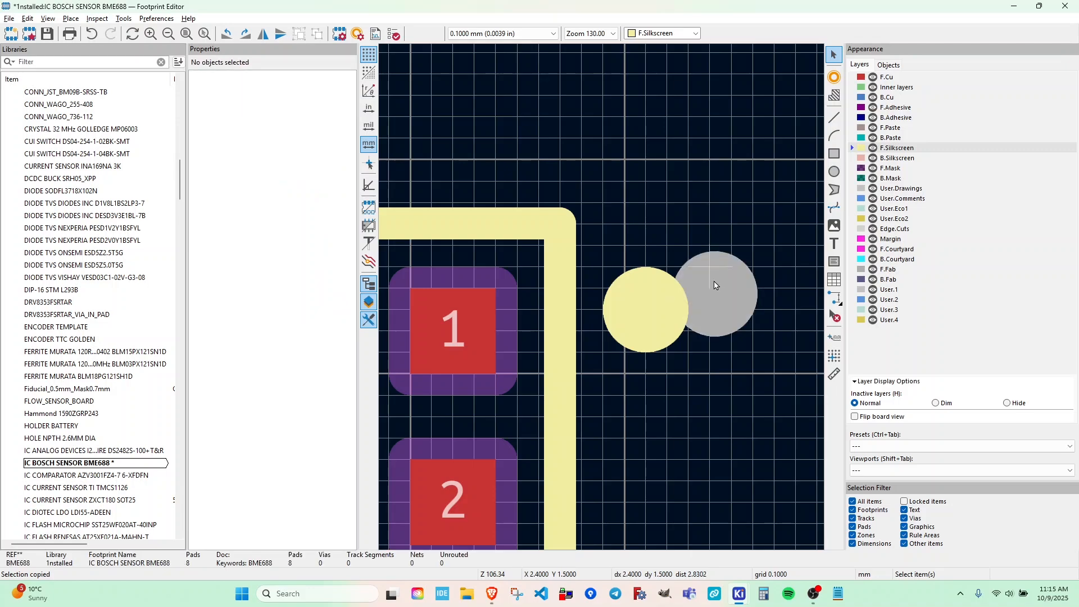
- Move the F.Fab circle over the silkscreen pin 1 marker, offset about 0.1 mm away from the outline
click(717, 296)
drag(716, 297, 729, 207)
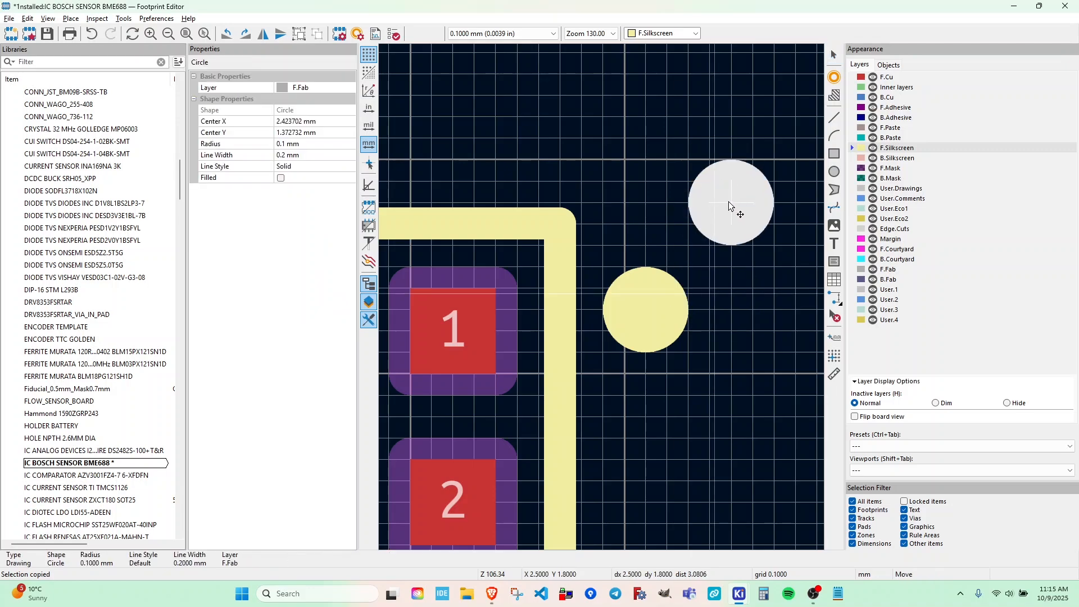
drag(729, 207, 658, 315)
click(659, 311)
key(Escape)
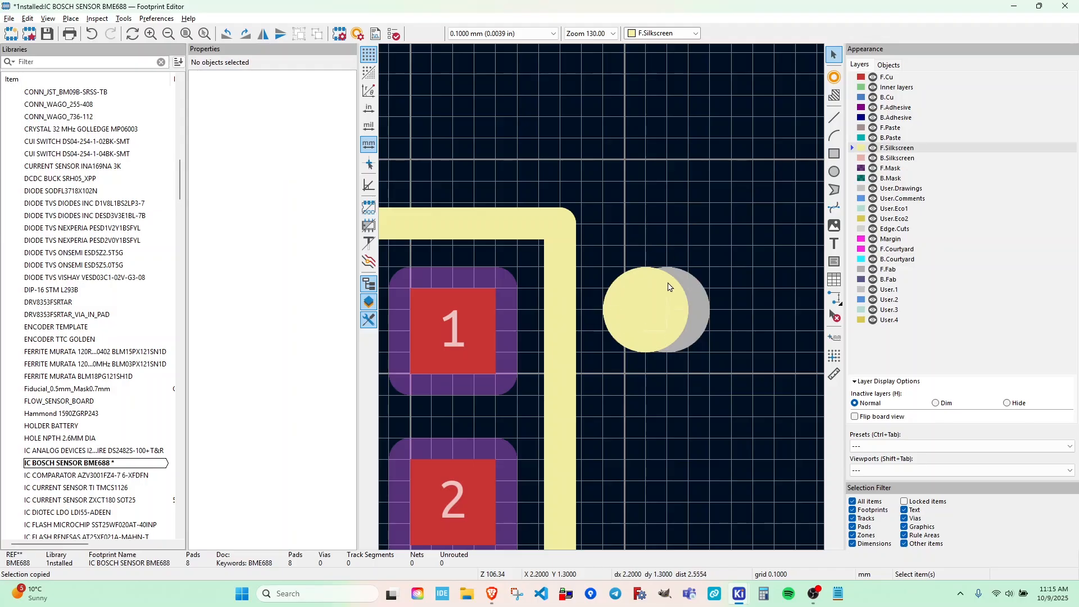
- Draw a 3.4 × 3.4 mm rectangle on F.Courtyard directly over the silkscreen outline
scroll(602, 295, down, 5)
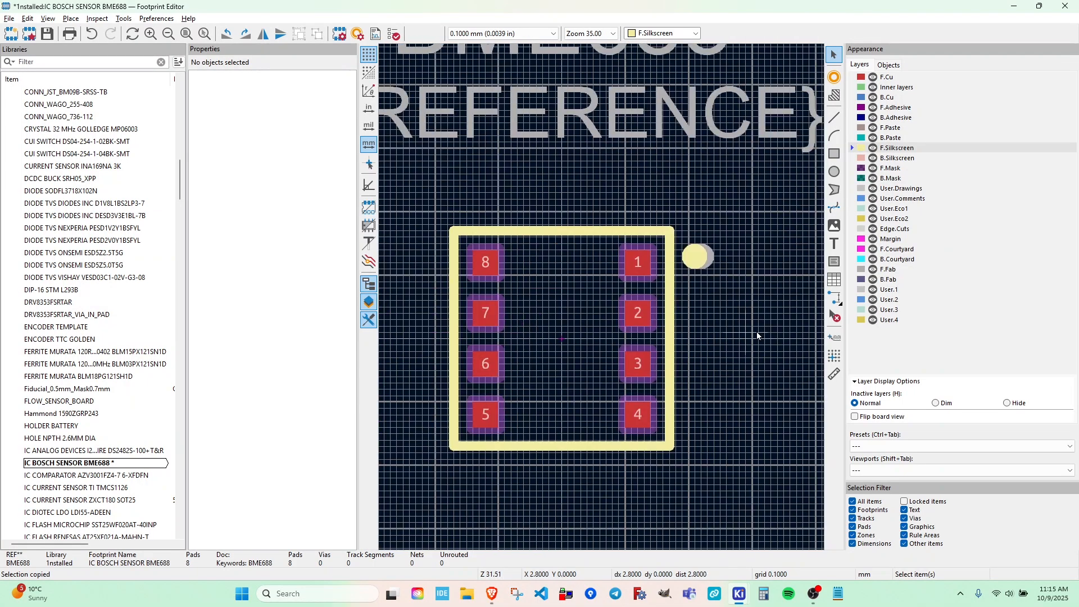
click(905, 251)
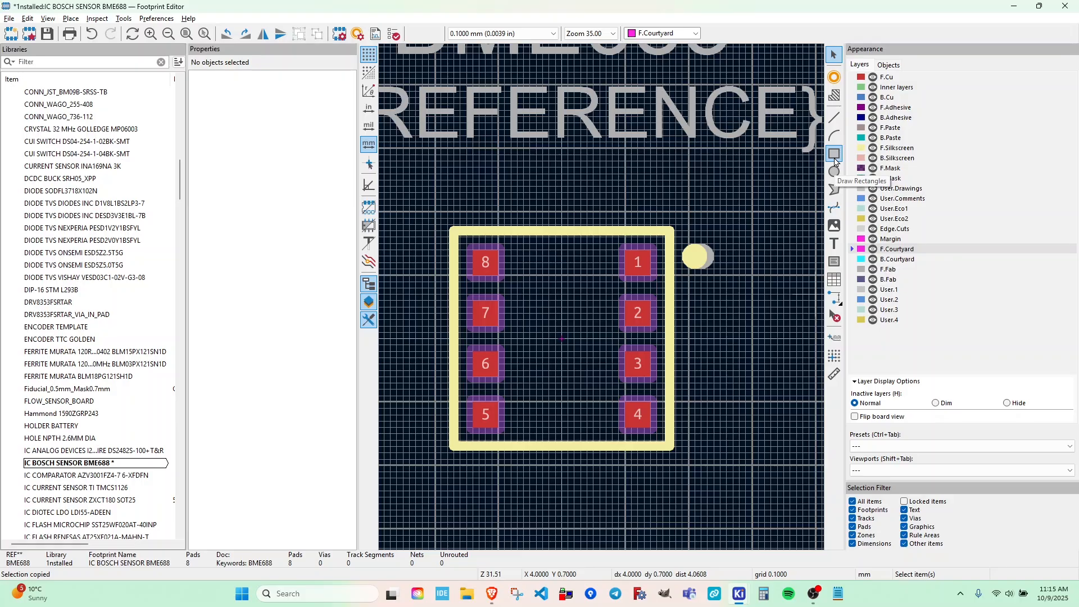
click(835, 158)
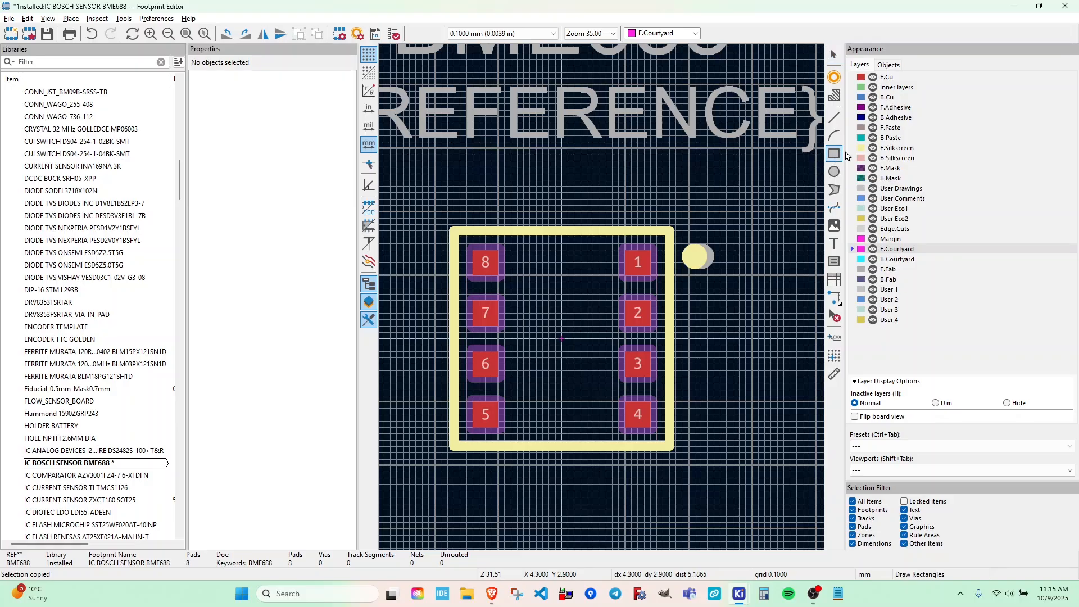
click(457, 230)
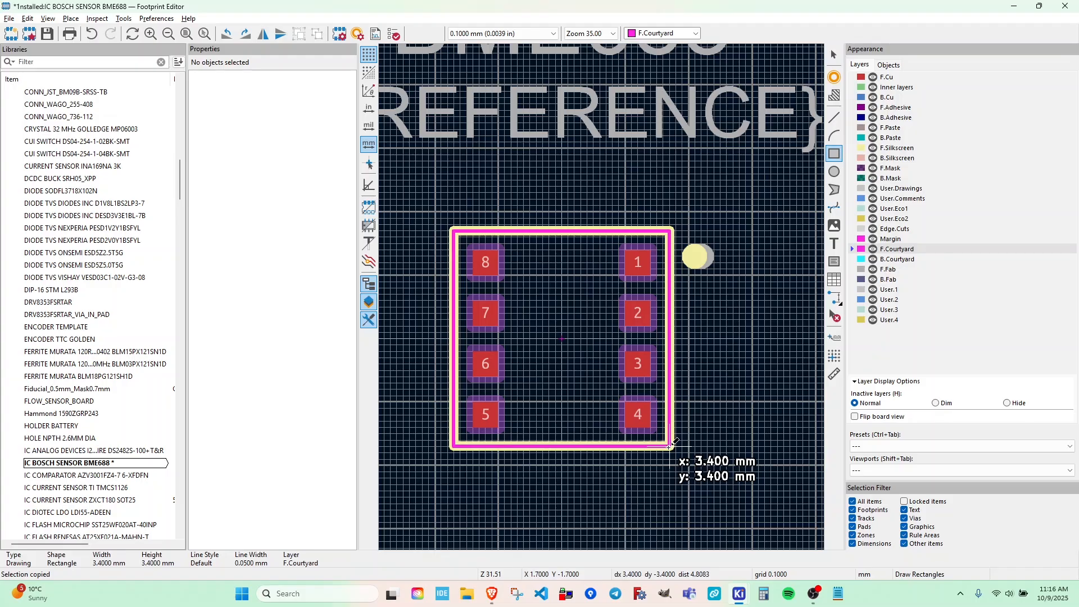
click(669, 449)
key(Escape)
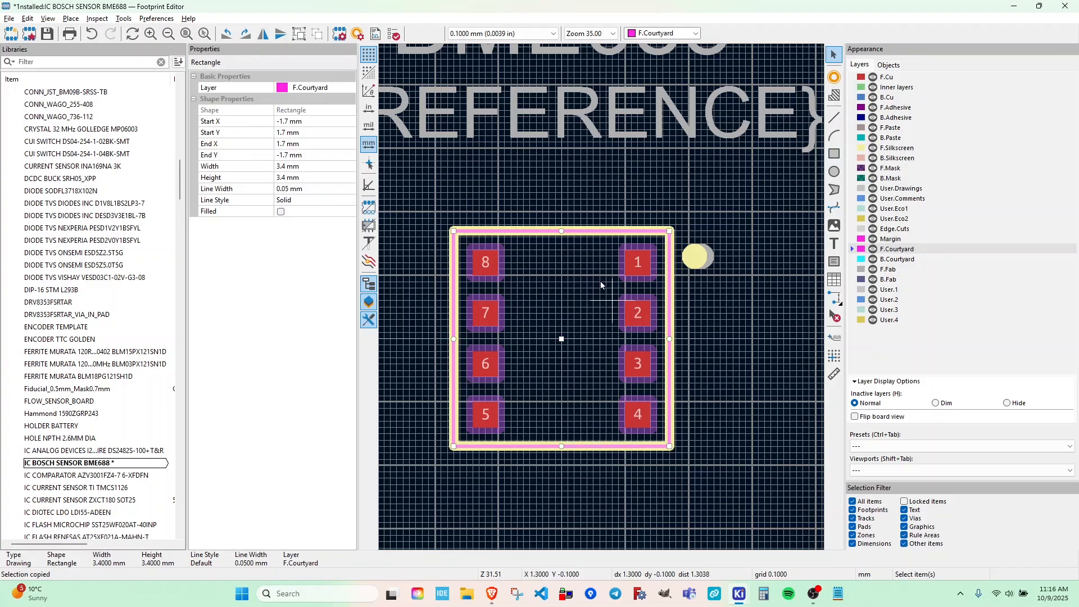
key(Escape)
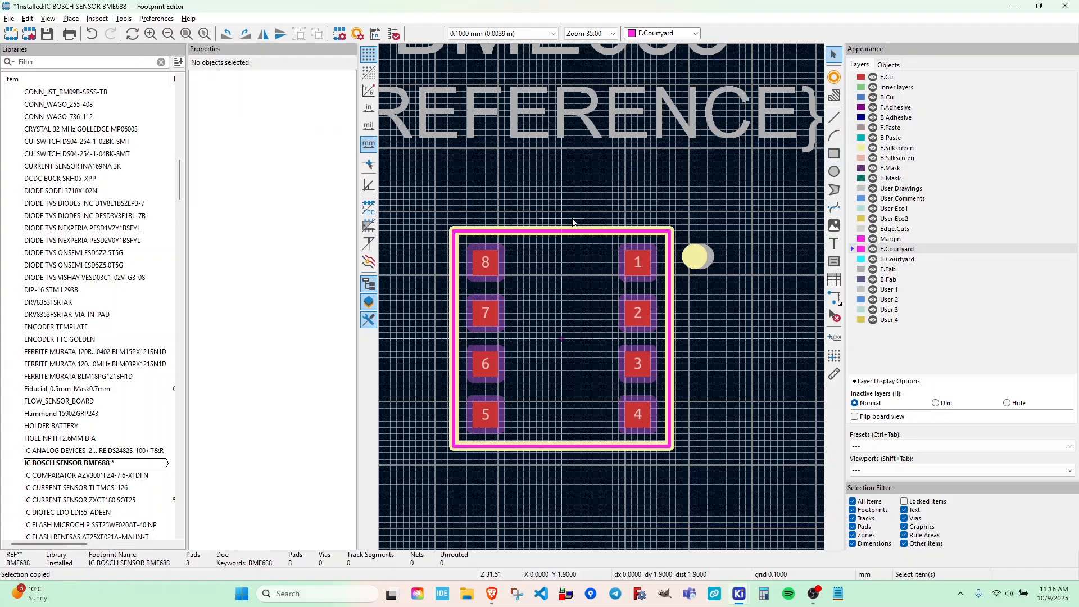
- Examine the overlapping courtyard and silkscreen rectangles and compare their sizes and line widths
scroll(493, 234, up, 5)
click(683, 281)
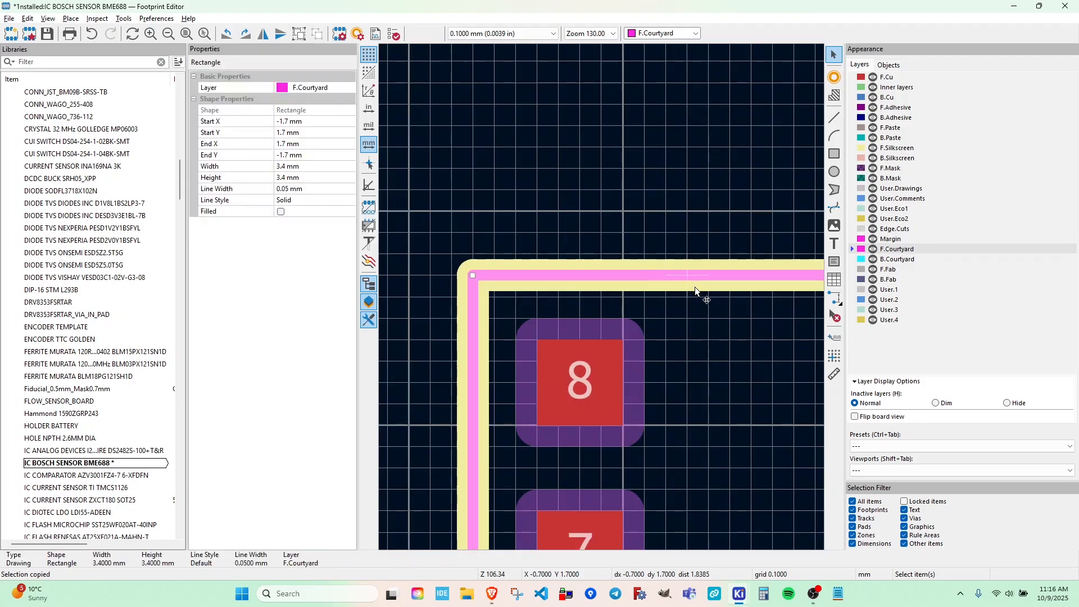
middle_drag(737, 359, 686, 355)
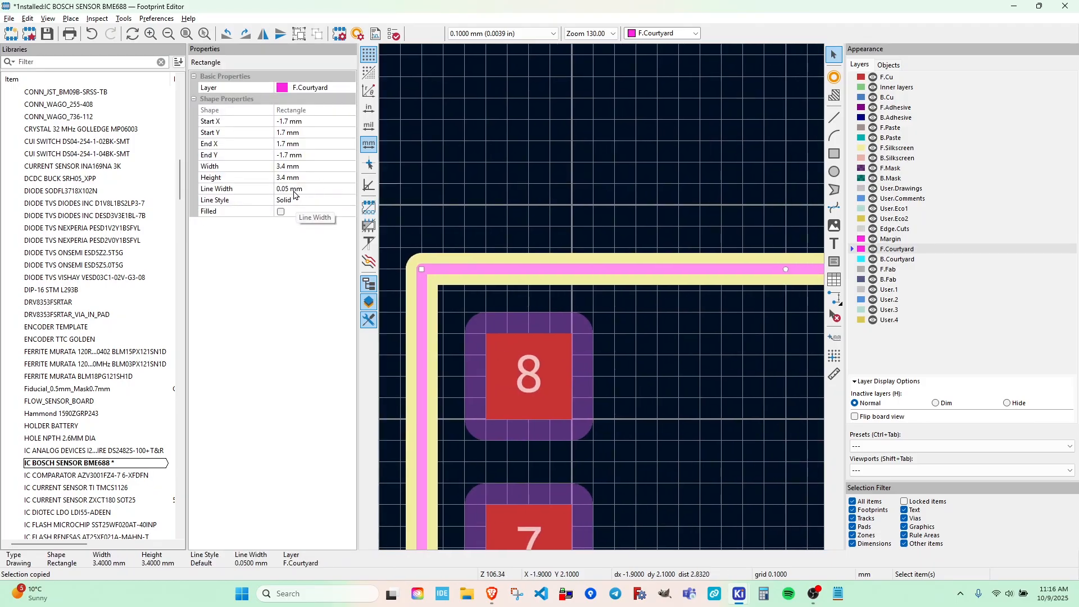
scroll(636, 309, down, 10)
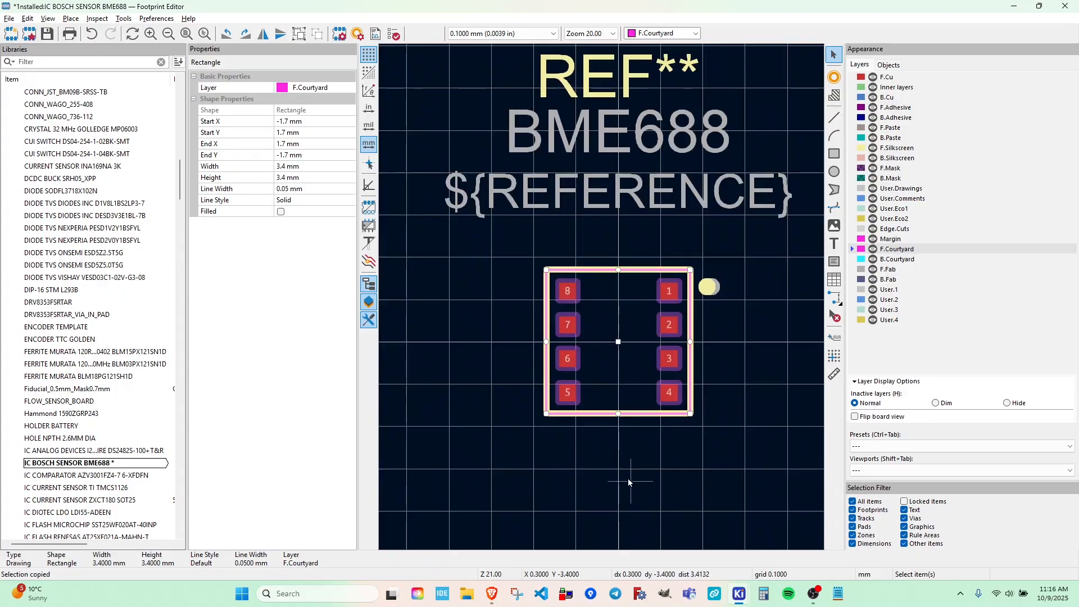
click(630, 484)
scroll(609, 299, up, 5)
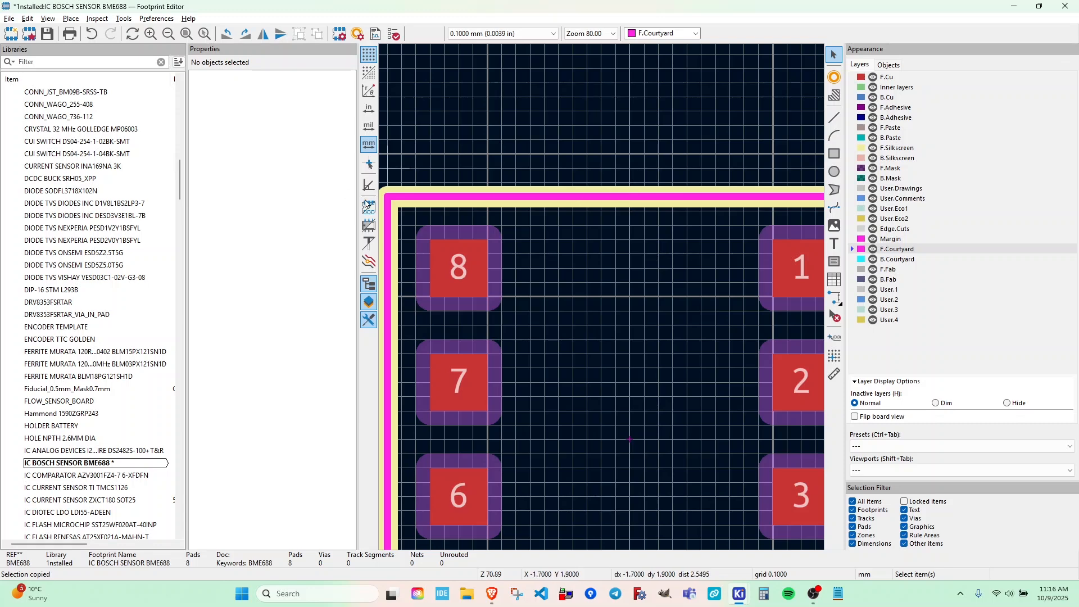
click(459, 190)
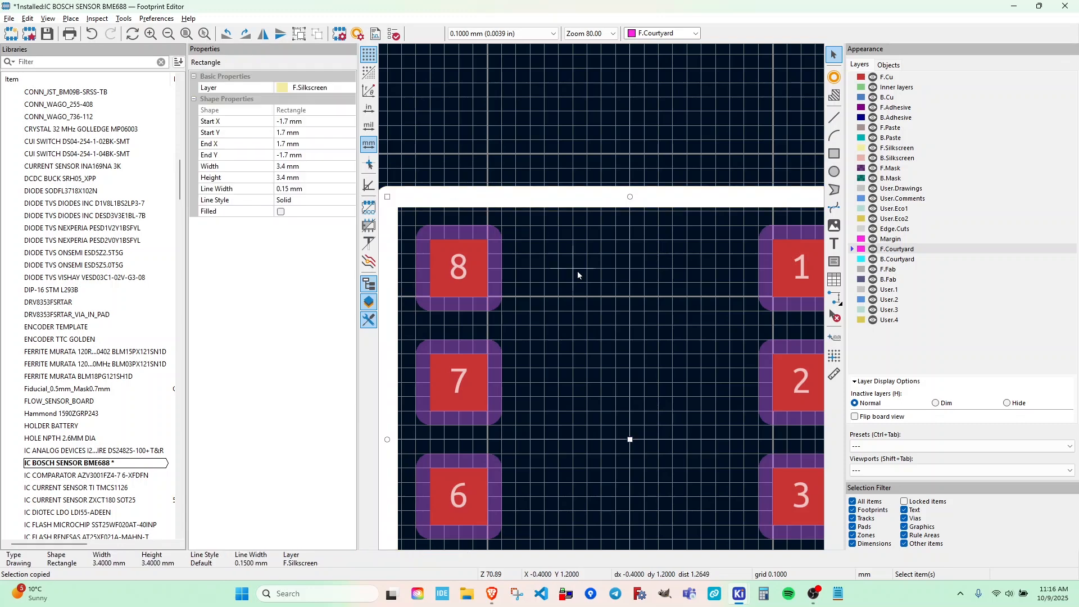
key(Escape)
click(545, 195)
key(Escape)
click(568, 210)
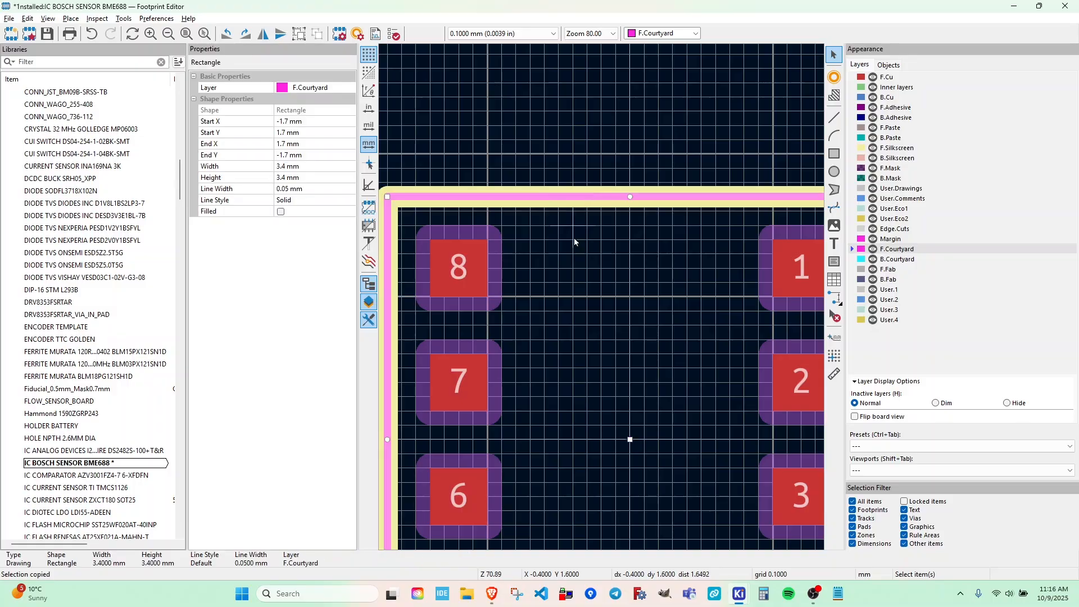
- Clear the selection and save the BME688 footprint
key(Escape)
click(47, 34)
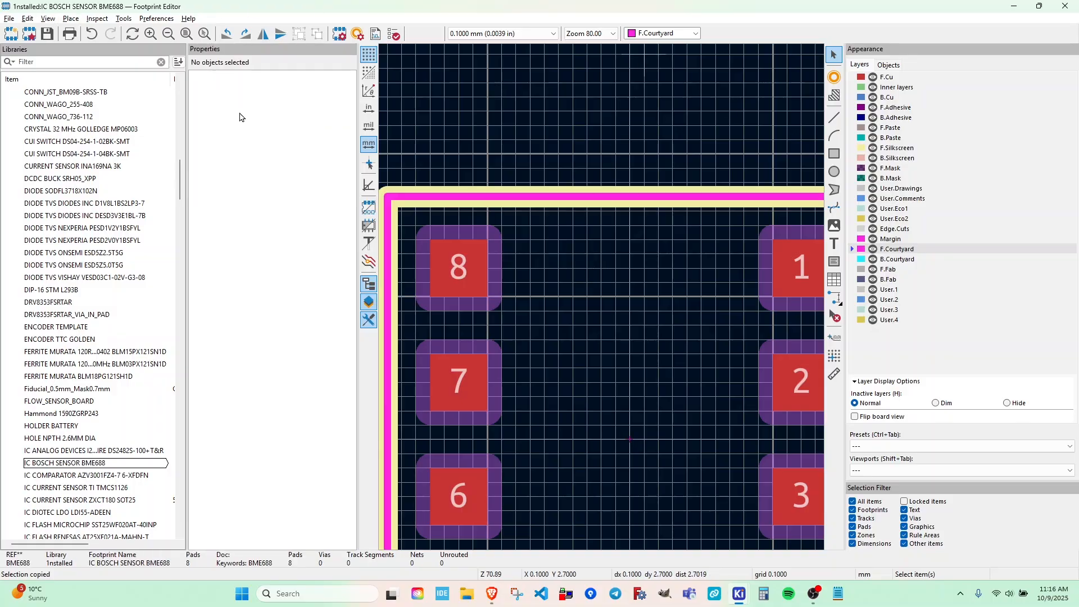
scroll(680, 306, down, 5)
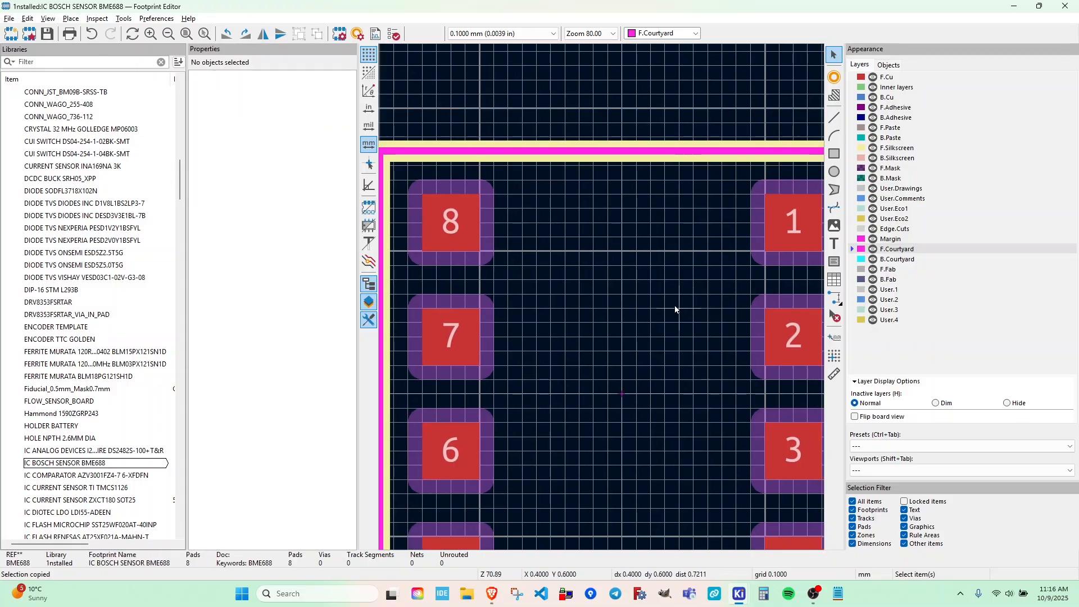
- Inspect the BME688 footprint with its 3D model in the 3D viewer from a tilted angle, and close the viewer
scroll(601, 299, up, 3)
scroll(597, 303, down, 2)
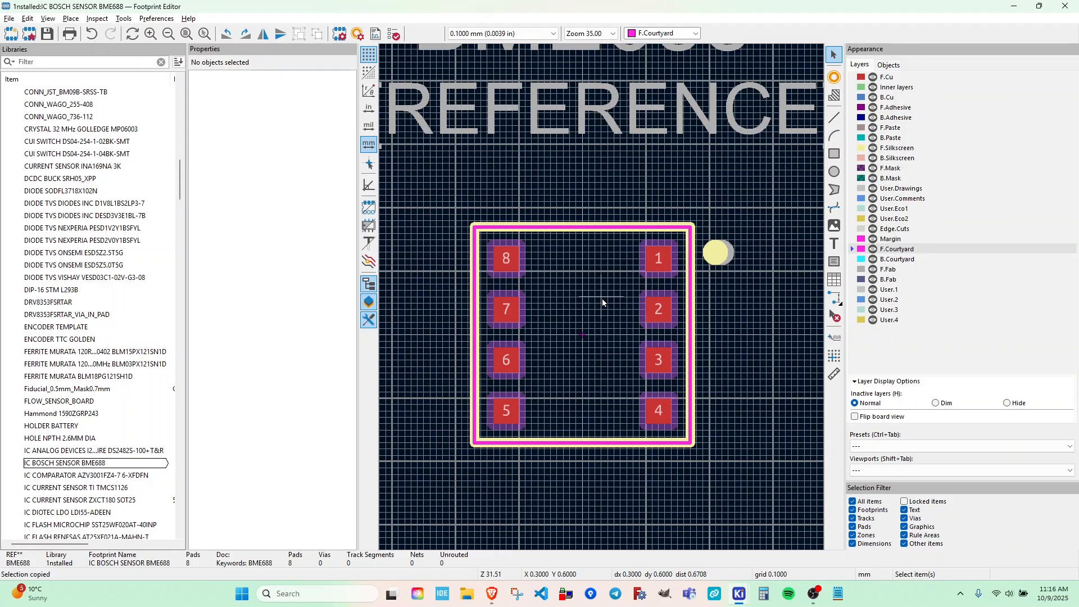
key(alt+3)
drag(520, 383, 520, 284)
scroll(520, 285, down, 3)
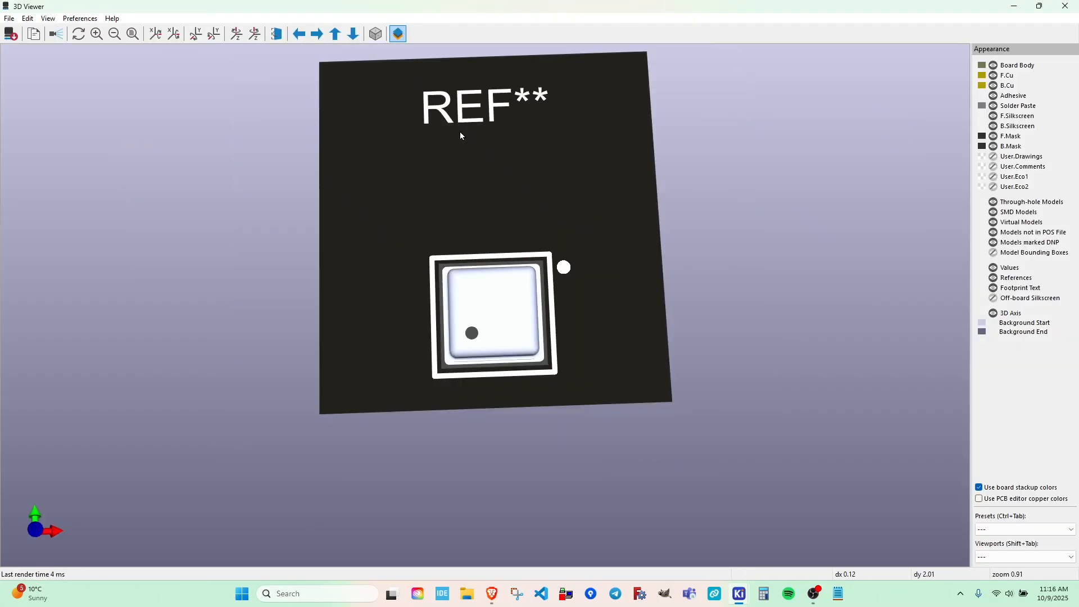
click(1064, 5)
- Move the REF** silkscreen text down to just above the outline, at Y 2.5 mm
scroll(601, 298, down, 5)
scroll(602, 298, up, 4)
click(642, 165)
drag(606, 181, 629, 330)
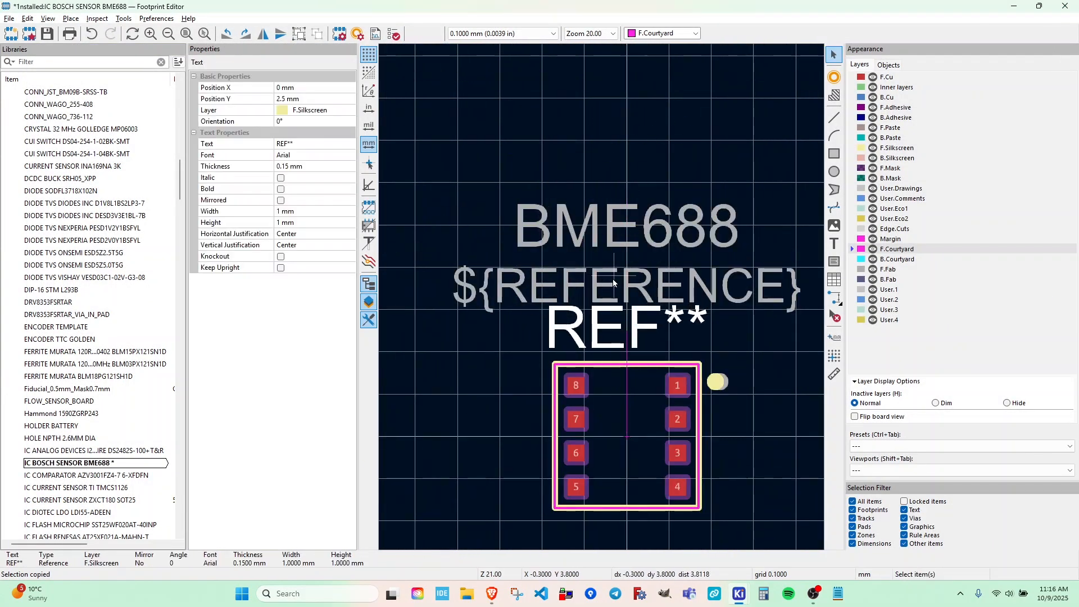
- Set the ${REFERENCE} text's height and width to 0.25 mm and move it inside the outline to Y -0.5 mm
click(613, 280)
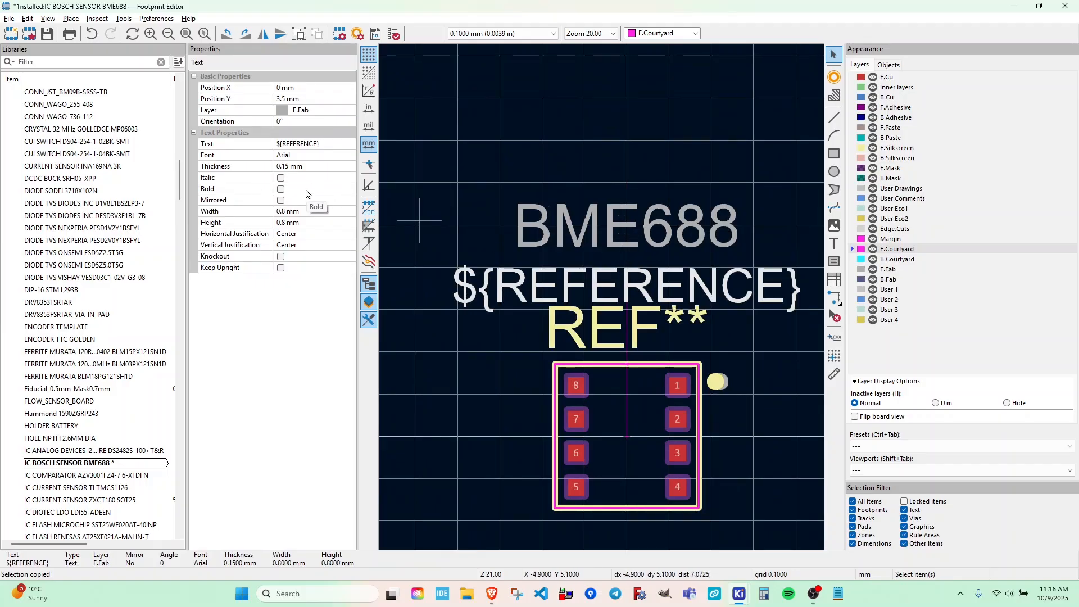
click(300, 222)
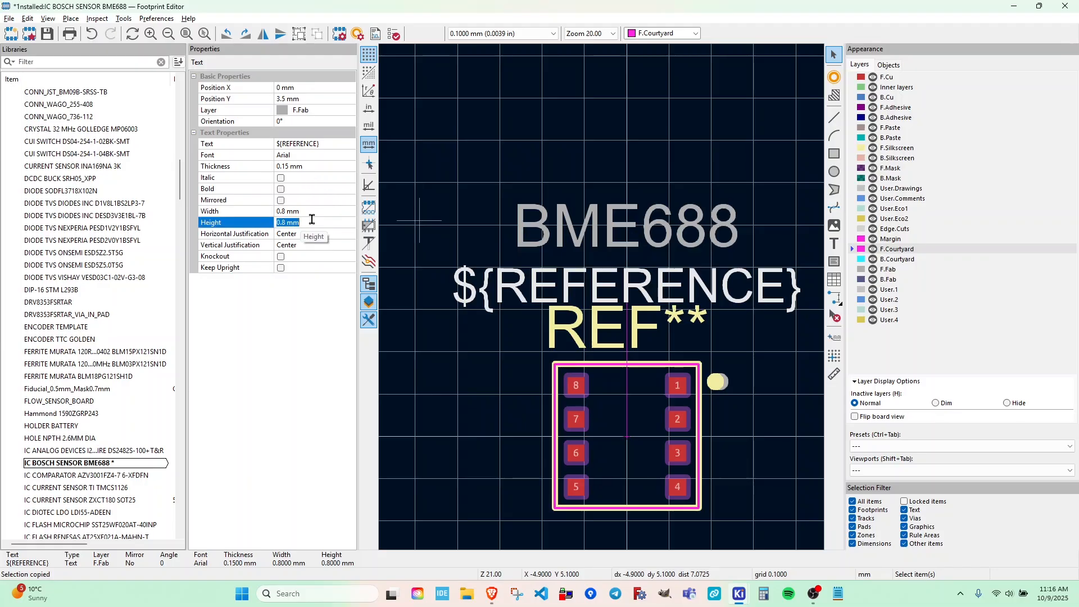
text(0.25)
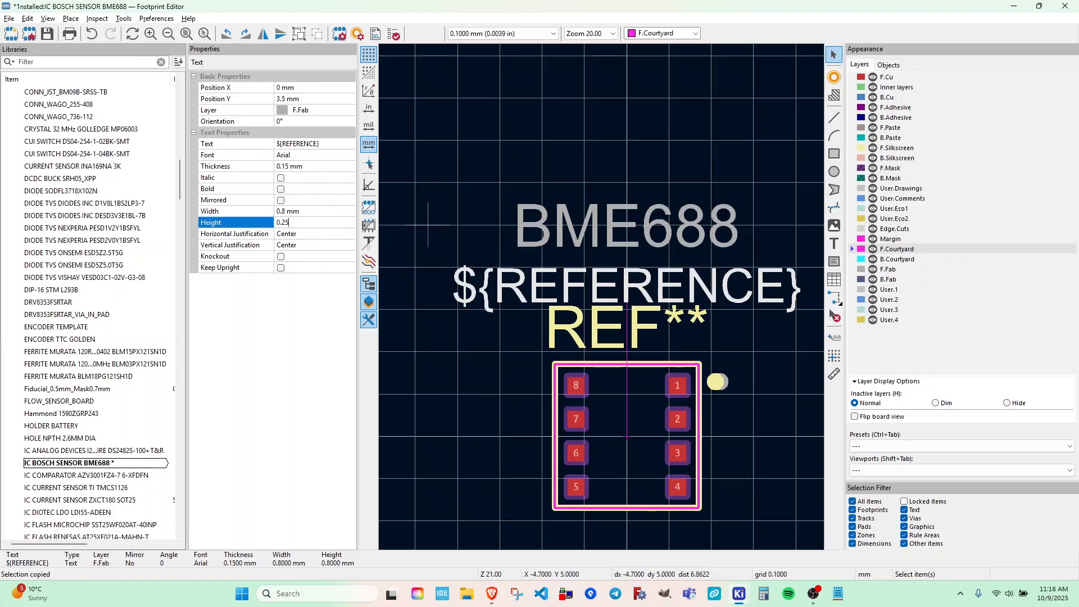
key(Return)
click(301, 211)
text(0.25)
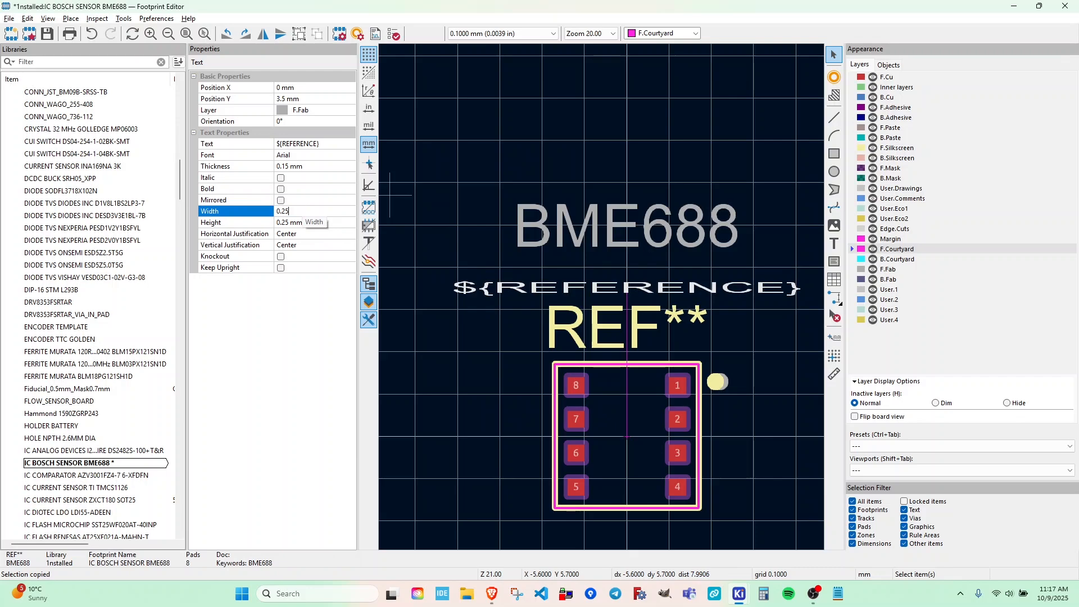
key(Return)
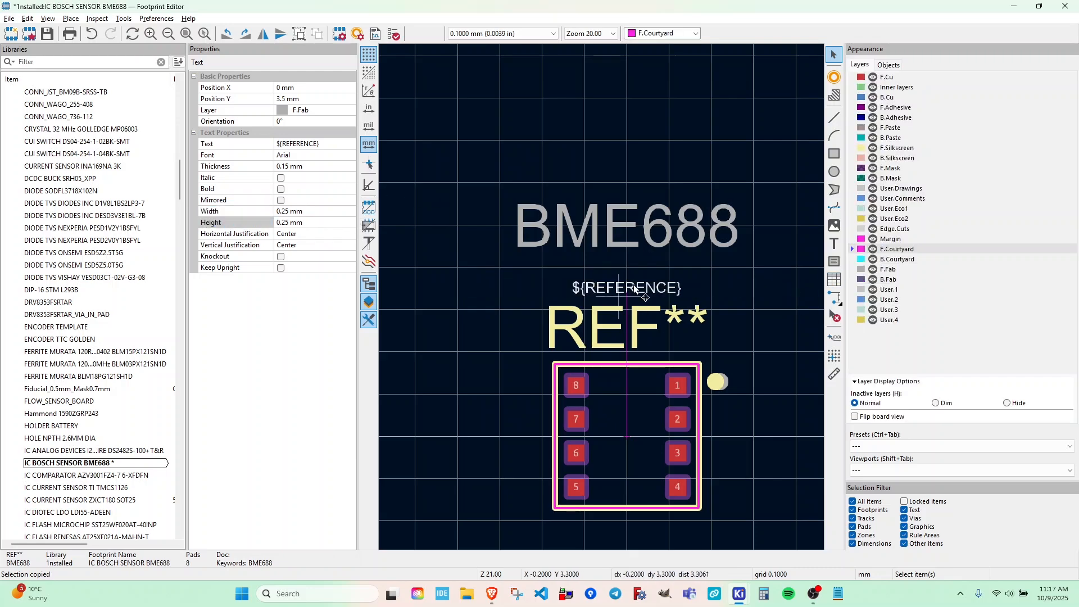
drag(627, 286, 628, 456)
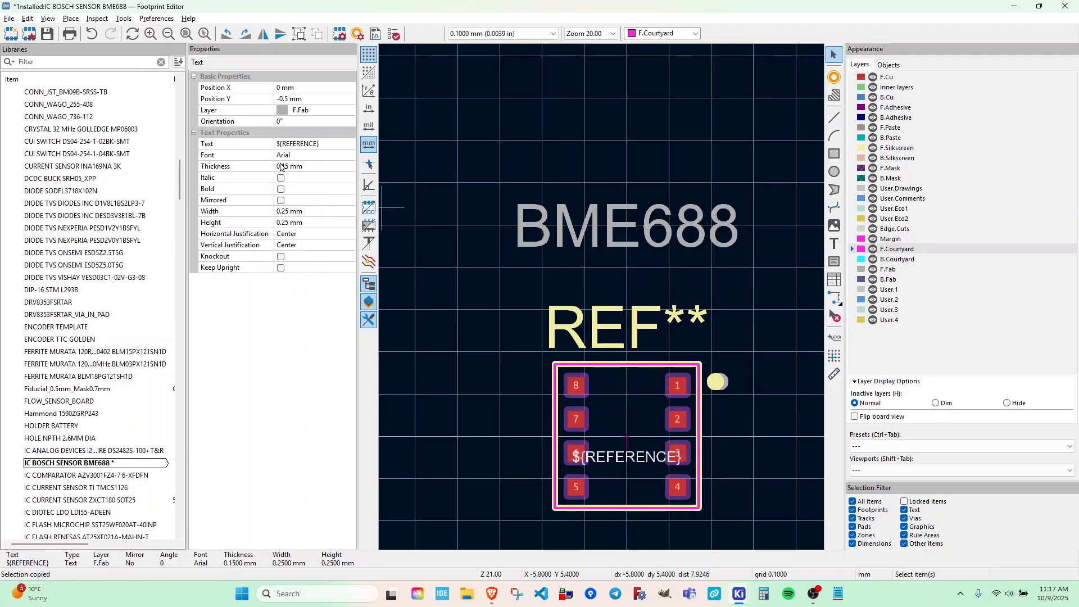
- Set the BME688 value text's width and height to 0.25 mm and place it inside the outline, centred between the upper pads
click(650, 231)
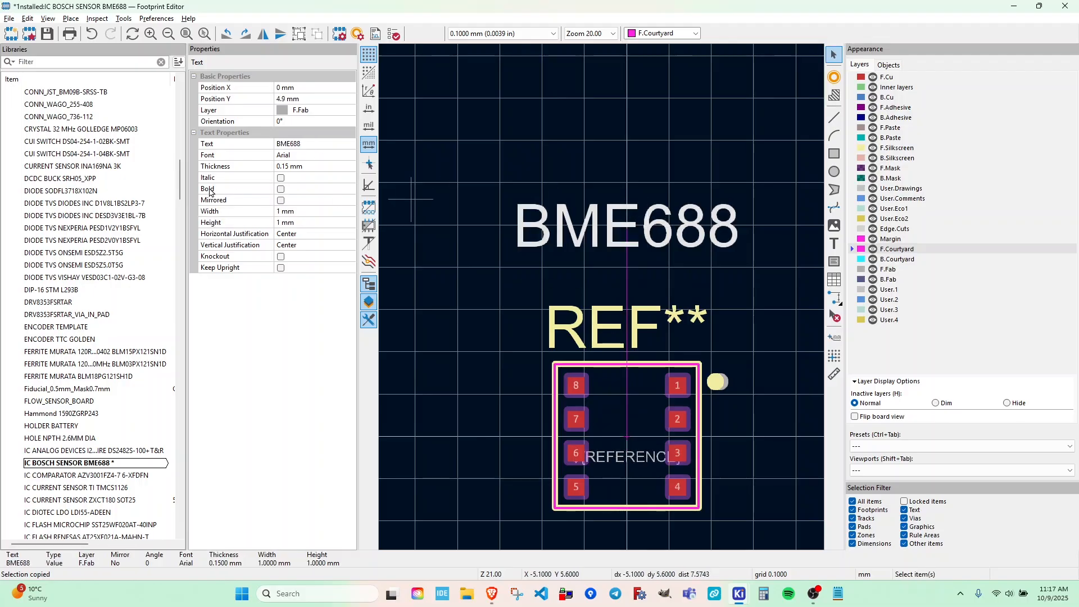
click(286, 211)
text(0.25)
key(Return)
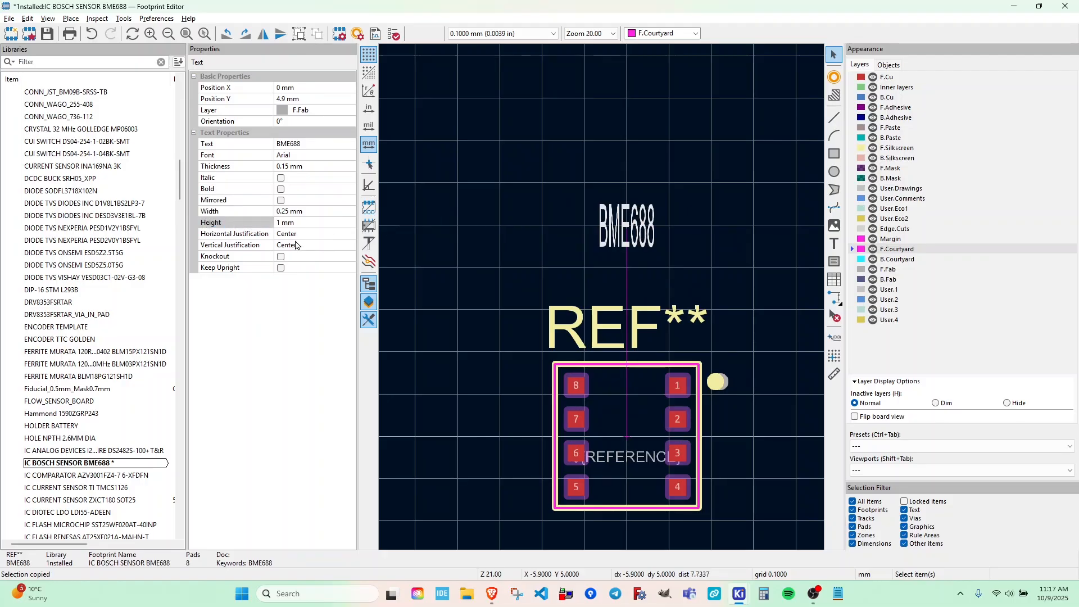
mouse_move(174, 226)
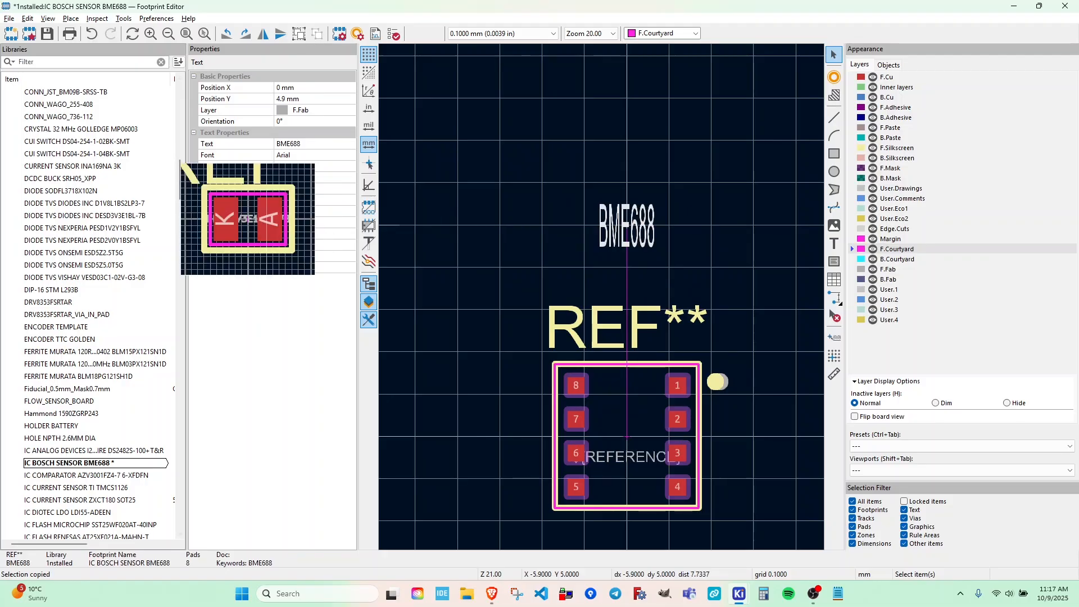
key(m)
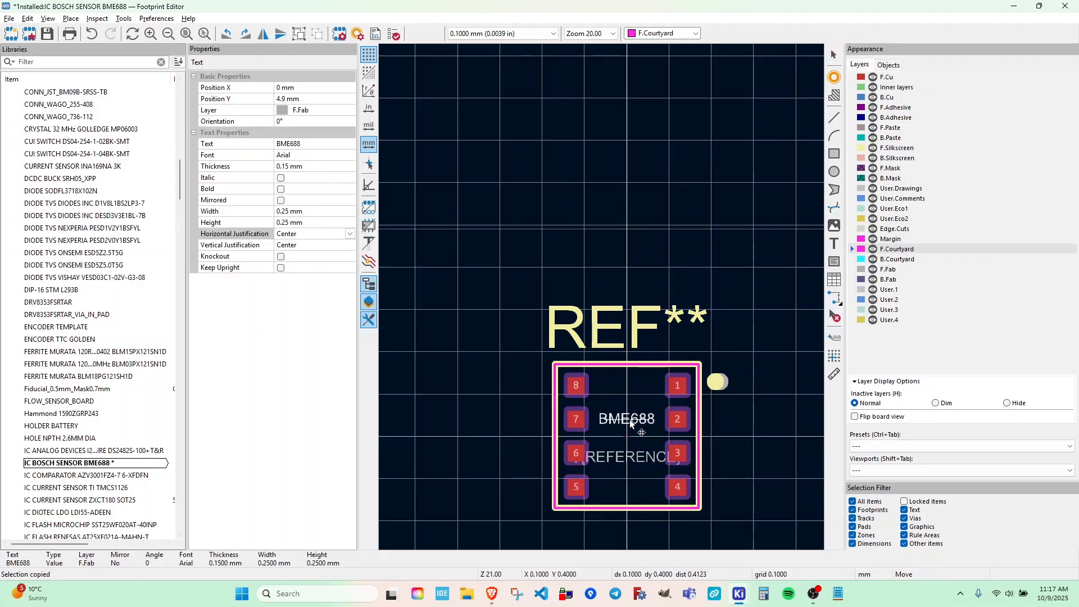
click(628, 401)
- Examine the footprint's F.Paste, F.Mask and F.Cu layers in turn, along with the pin 1 marker
scroll(739, 466, down, 2)
scroll(734, 441, up, 5)
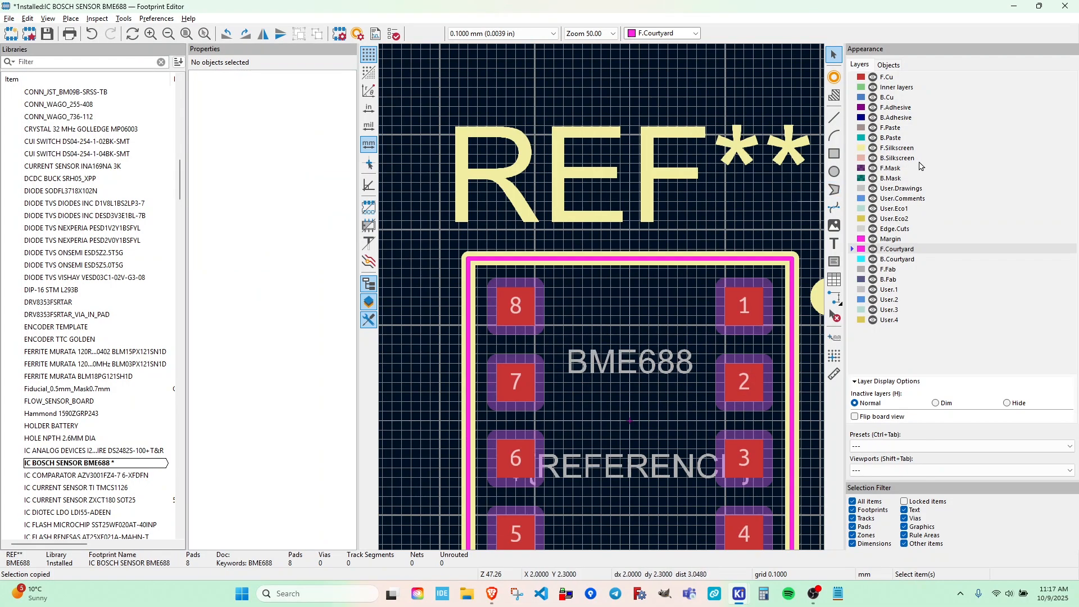
click(894, 132)
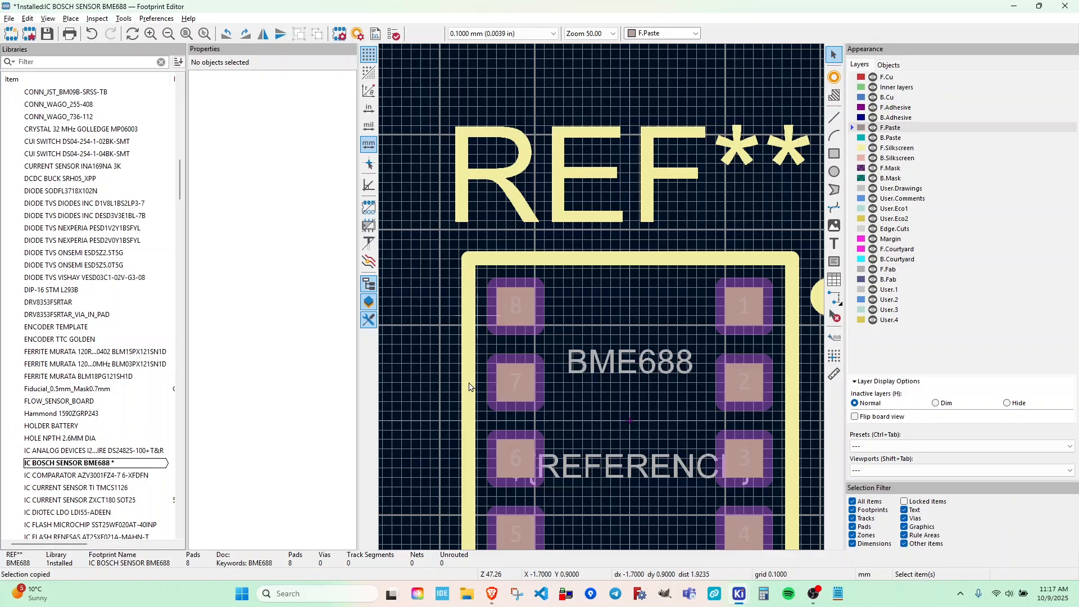
click(899, 170)
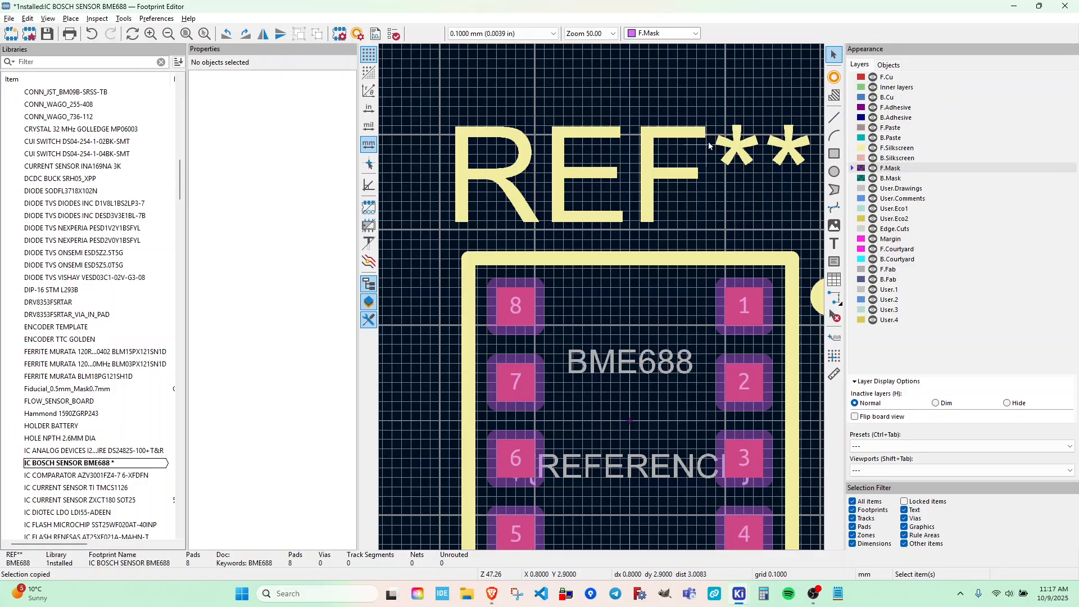
click(886, 77)
middle_drag(645, 364, 631, 294)
scroll(609, 268, down, 2)
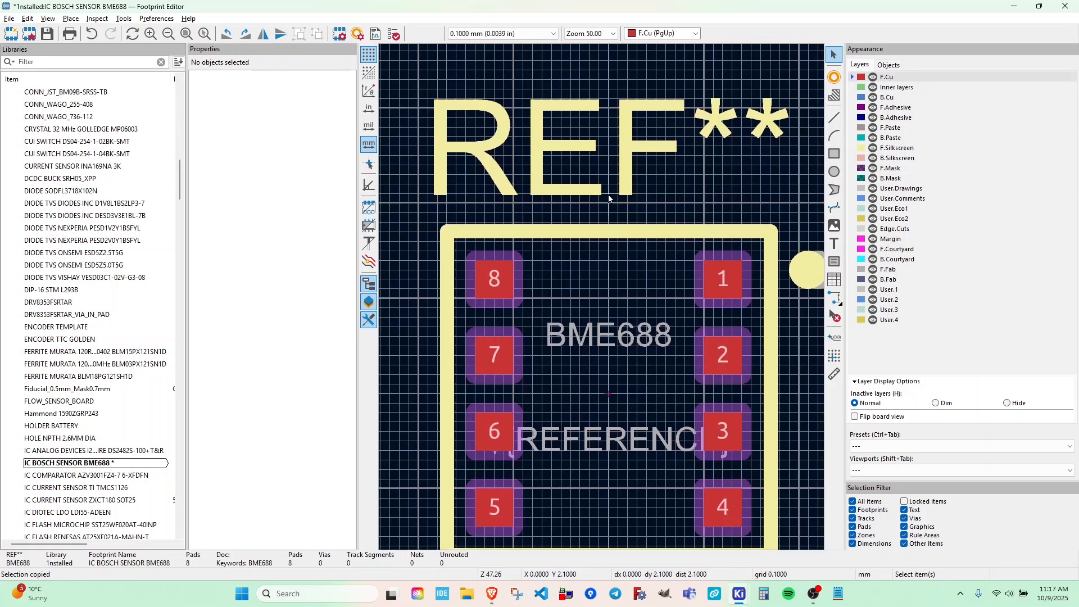
scroll(638, 508, up, 1)
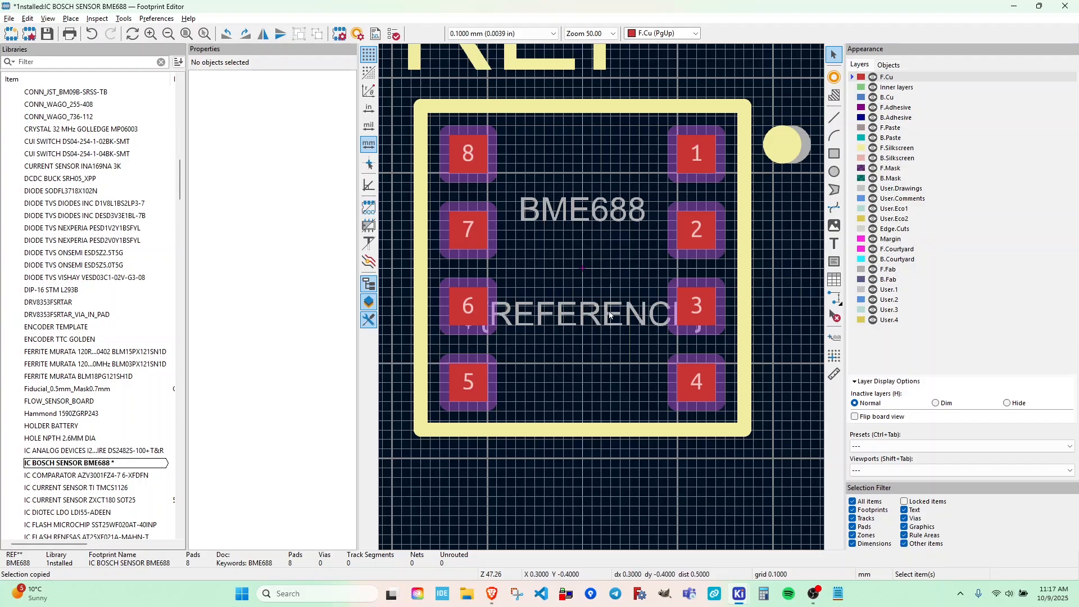
middle_drag(608, 311, 589, 339)
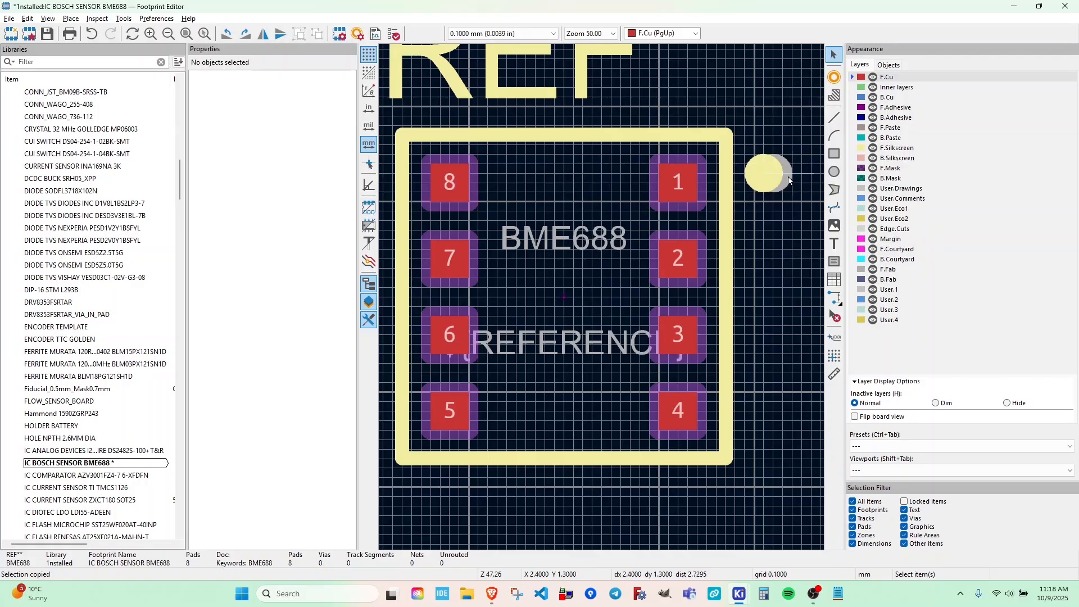
click(771, 171)
click(797, 307)
- Make F.Courtyard the active layer and save the footprint
click(893, 253)
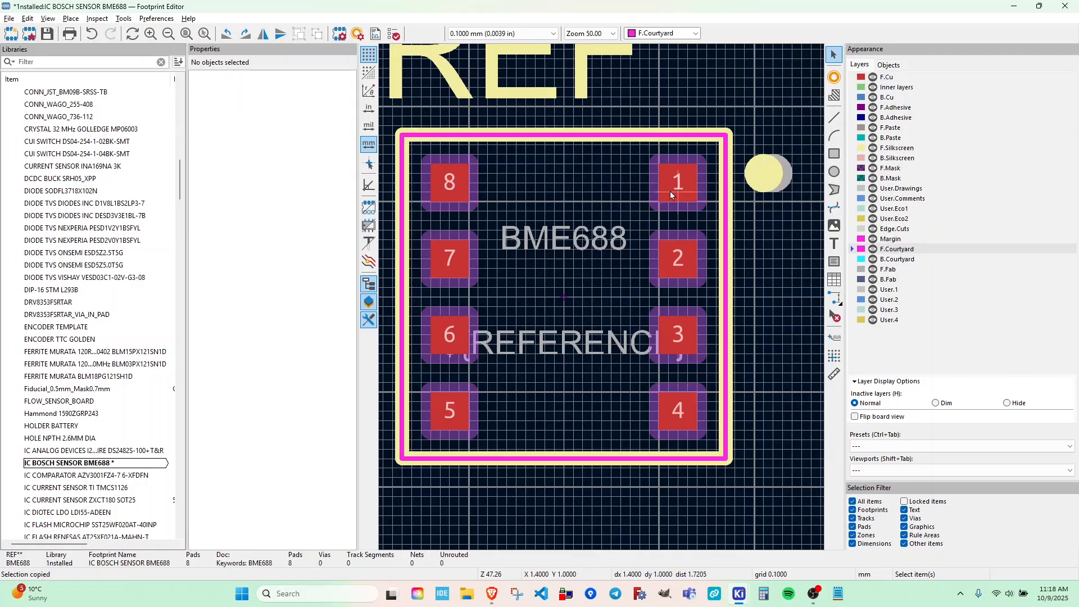
click(47, 35)
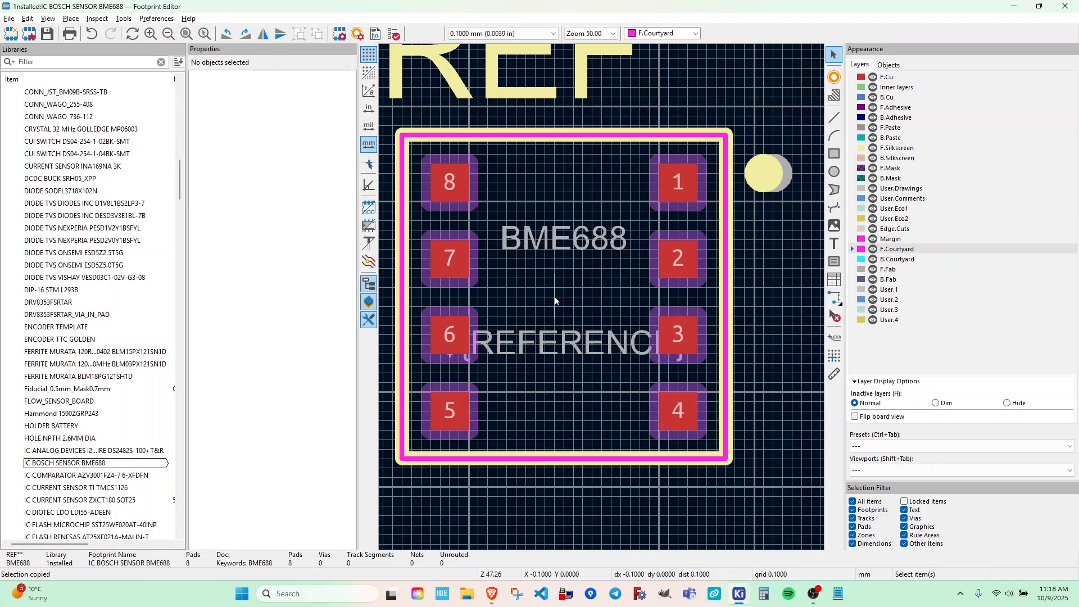
scroll(557, 301, down, 3)
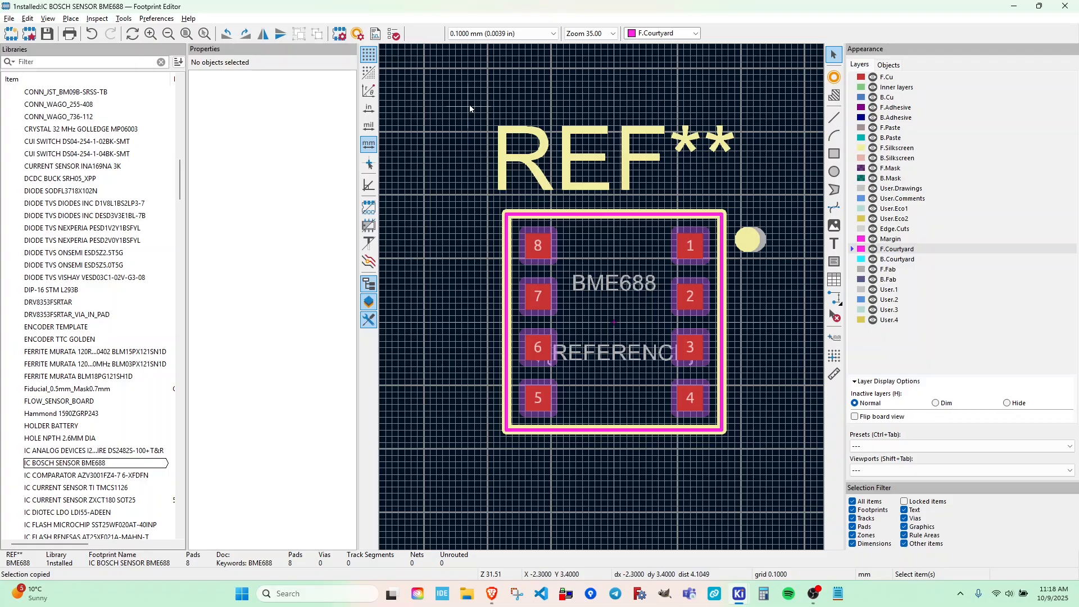
drag(469, 90, 781, 481)
click(781, 482)
drag(459, 86, 789, 503)
click(789, 503)
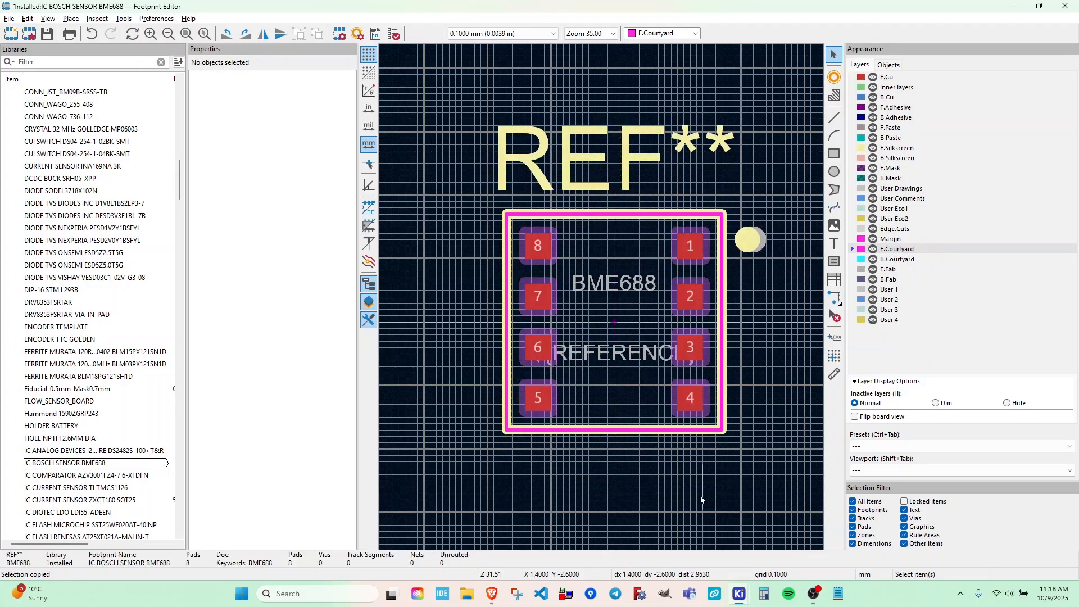